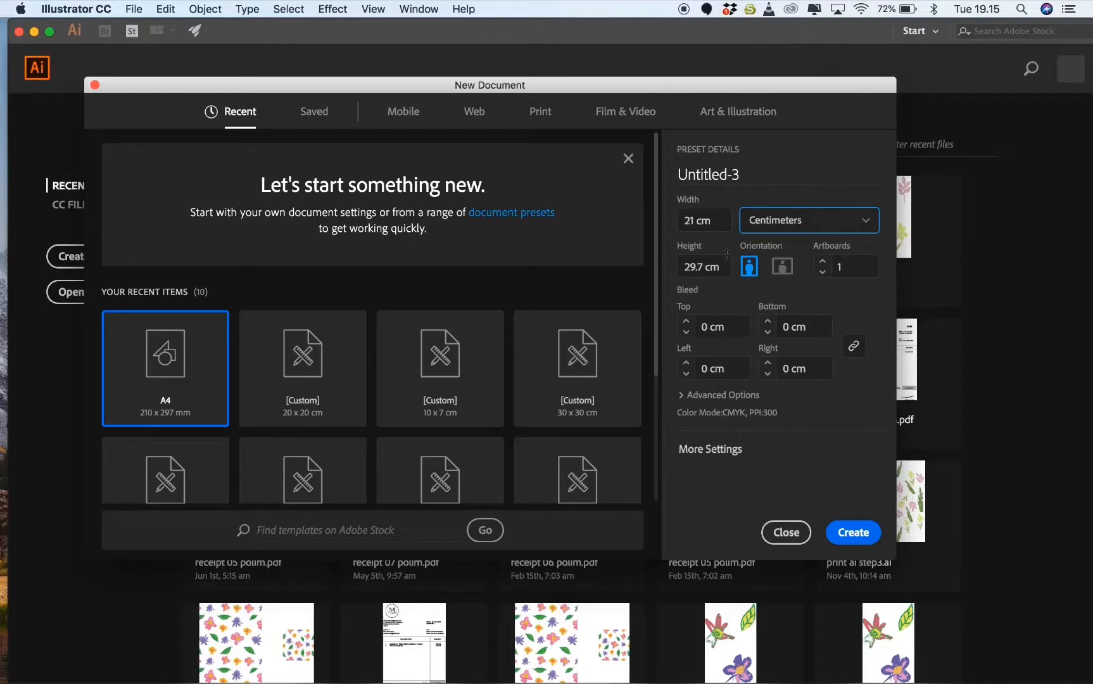
- Create a new document 20 cm wide and 20 cm high
click(686, 221)
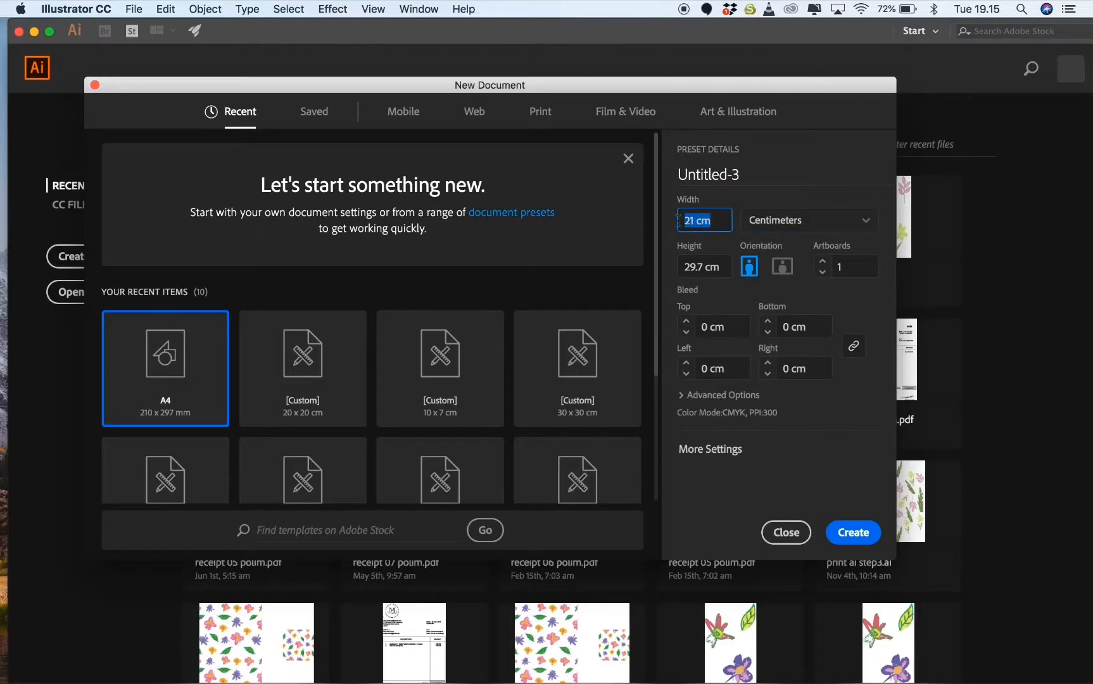
text(20)
key(Tab)
text(2)
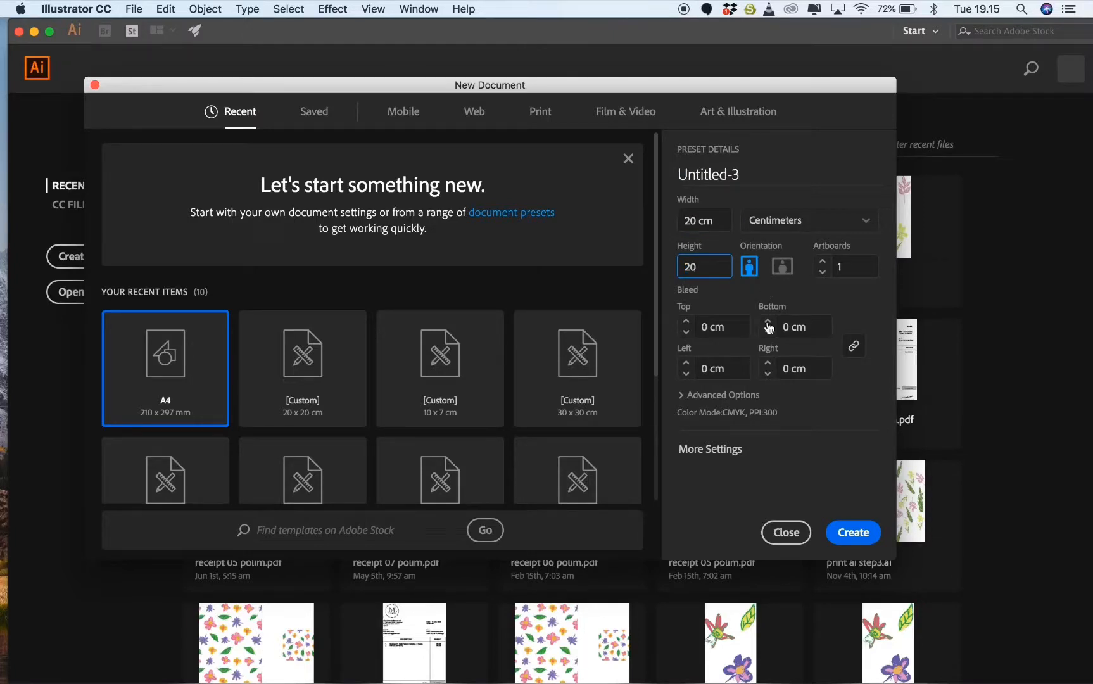
click(841, 539)
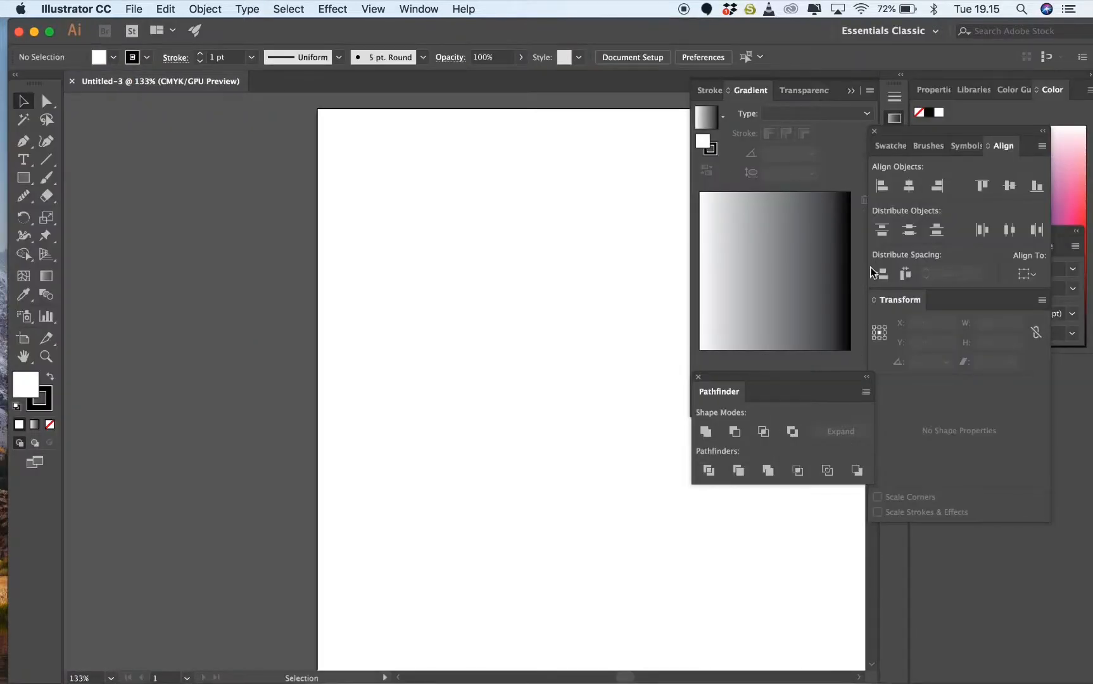
- Clear the artboard area by docking Gradient, Stroke and Transparency with the Color group and moving Pathfinder aside
drag(665, 31, 656, 32)
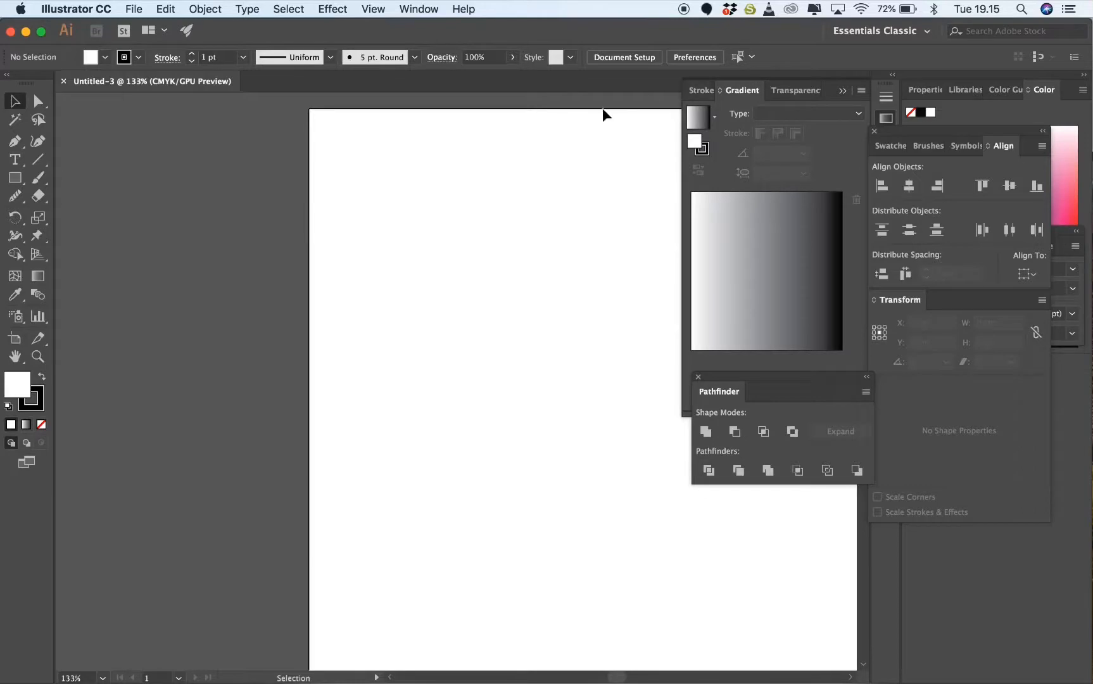
drag(748, 91, 1080, 94)
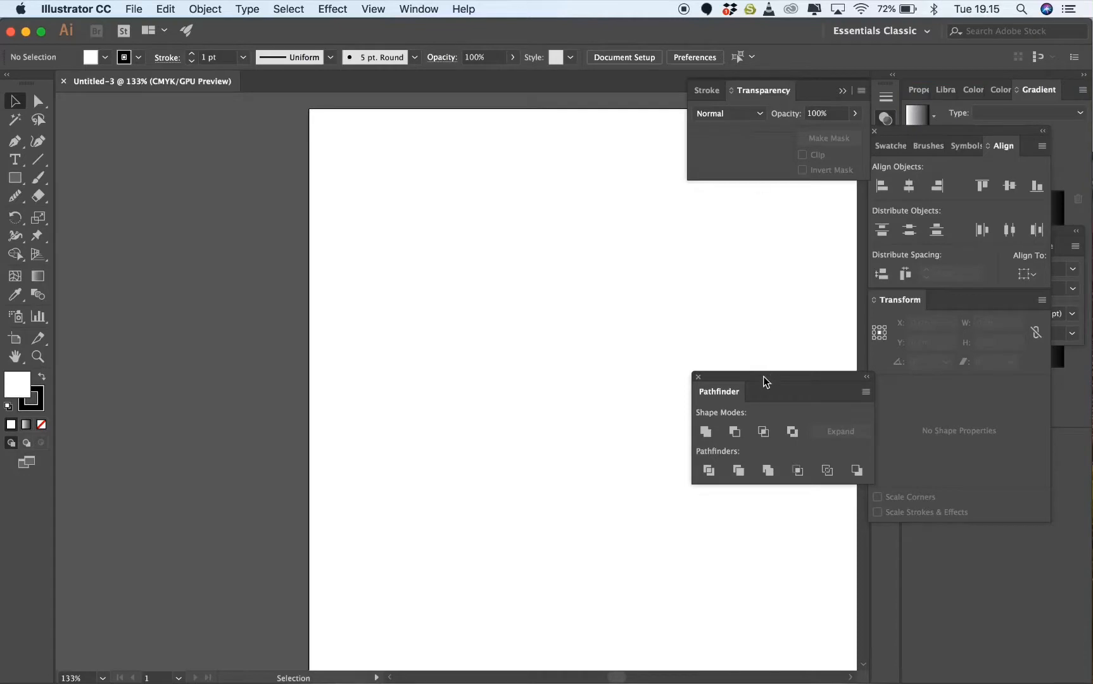
drag(764, 377, 919, 408)
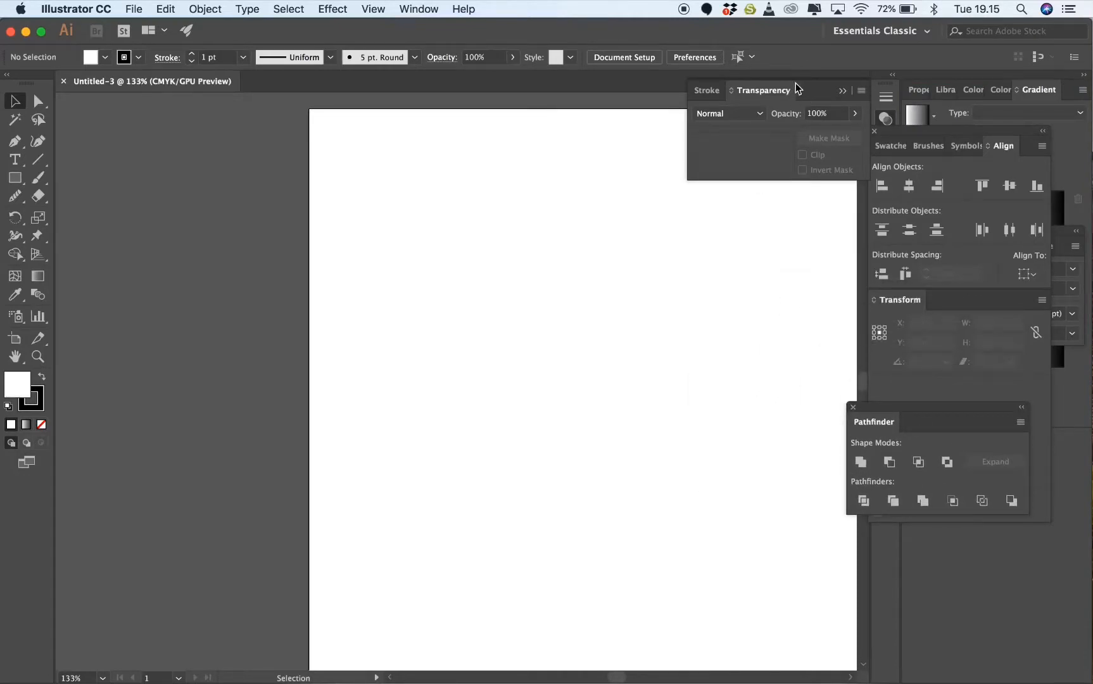
drag(795, 83, 1079, 91)
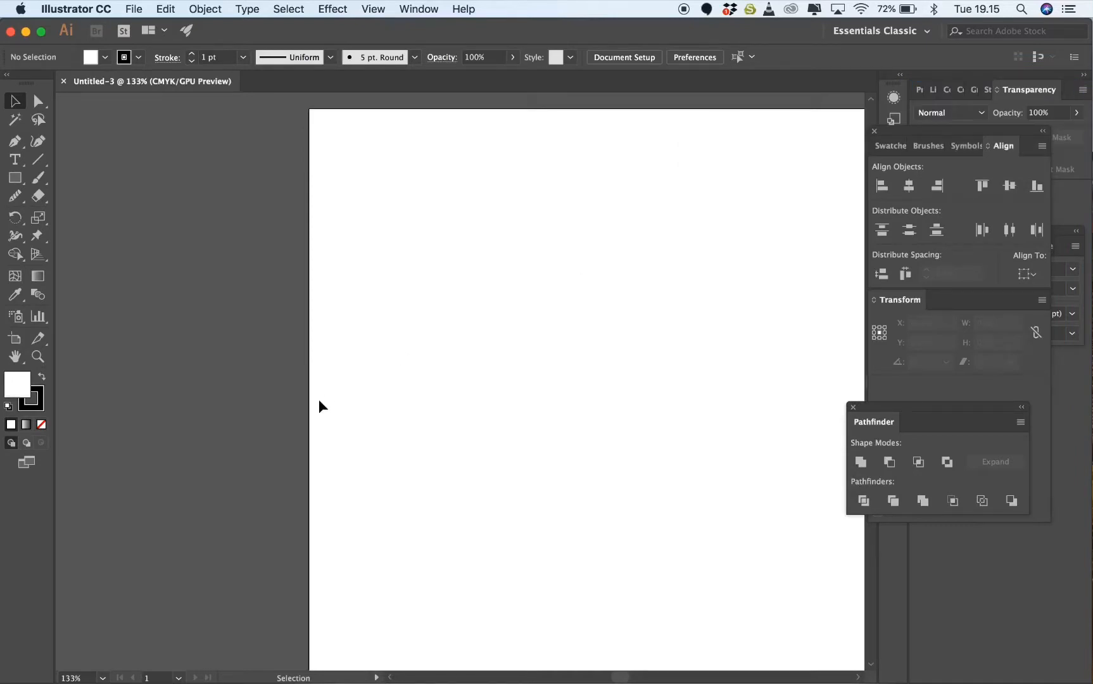
key(super+1)
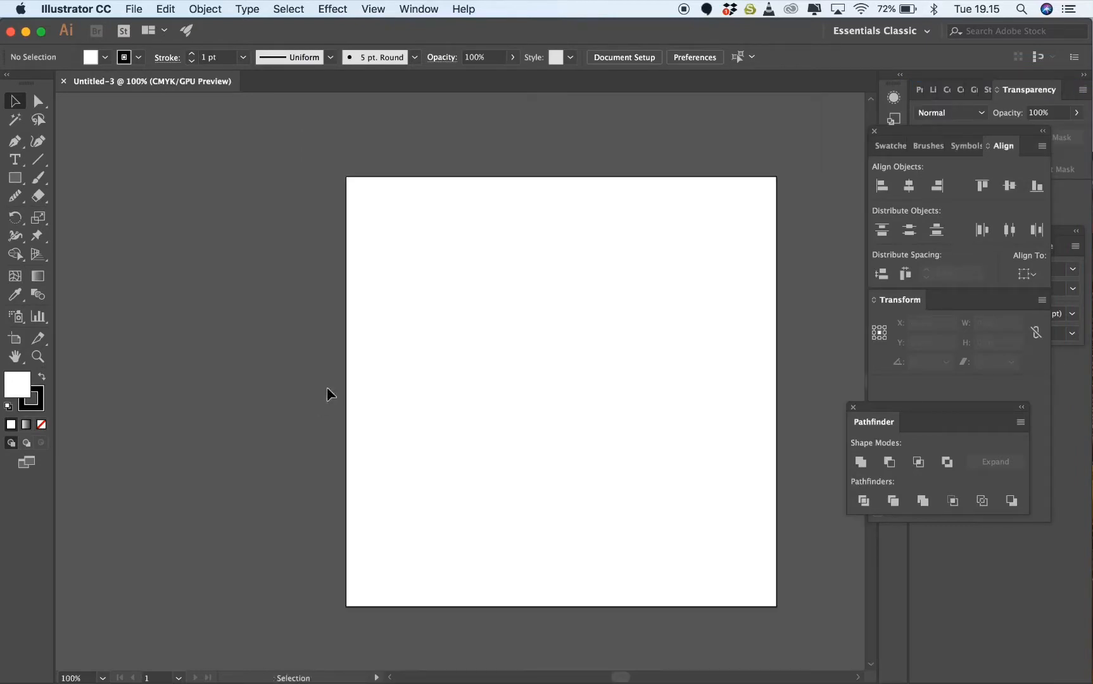
drag(329, 36, 338, 42)
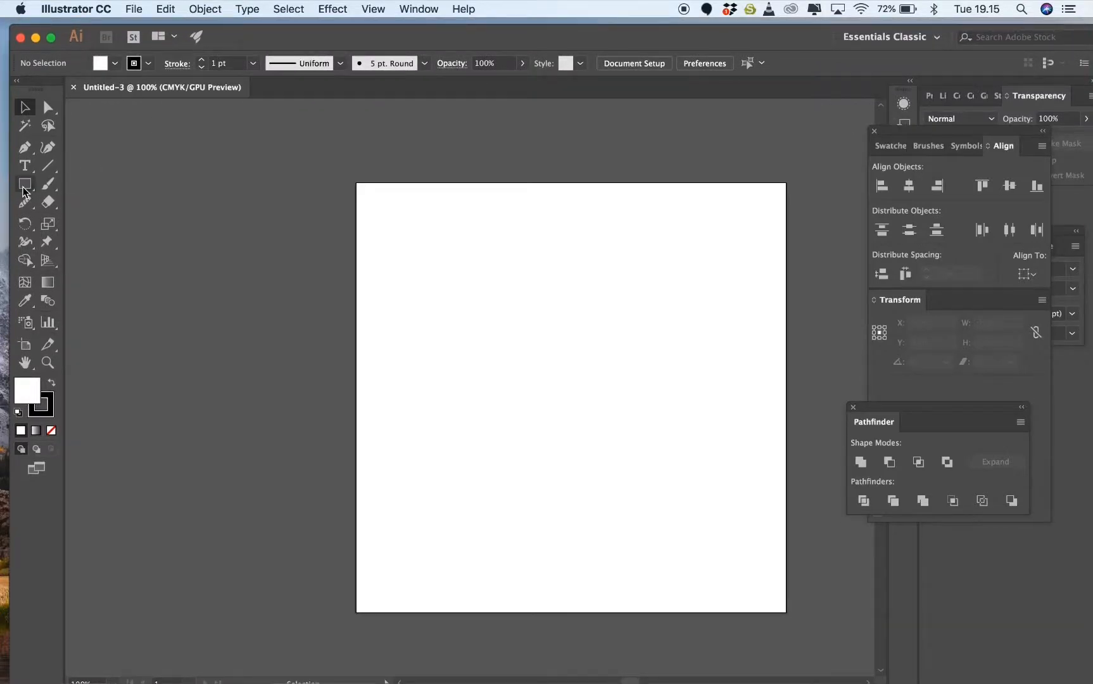
- Draw a closed, rounded blob about 9.5 × 8.8 cm in the artboard's upper middle with the Pen tool
click(29, 149)
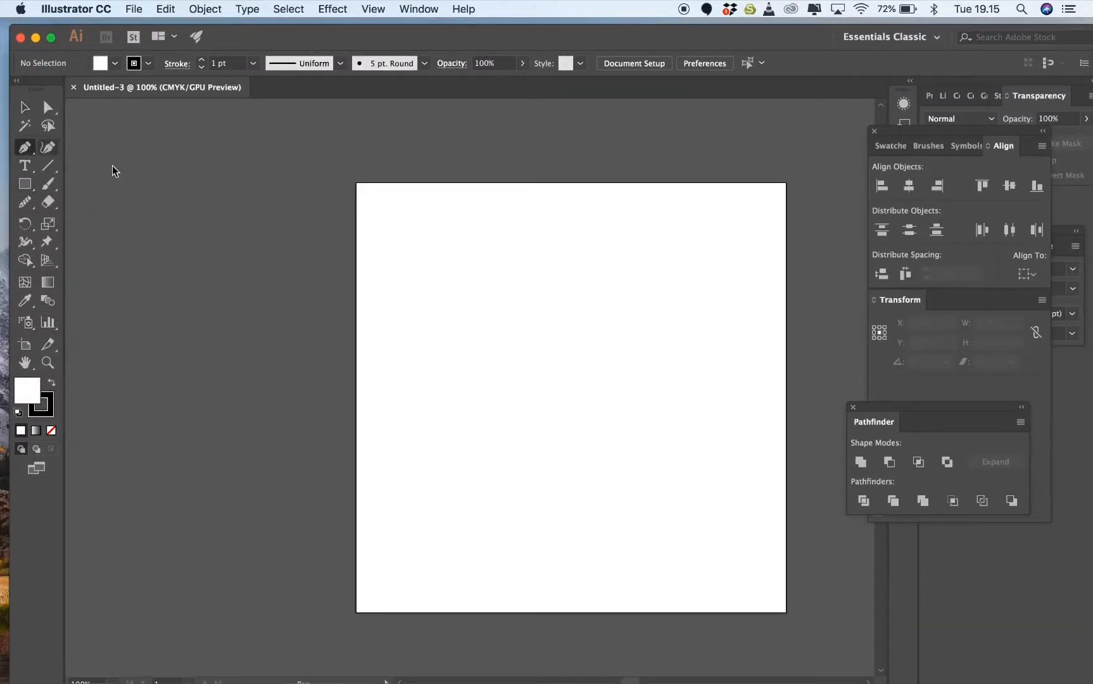
click(459, 283)
drag(445, 385, 469, 409)
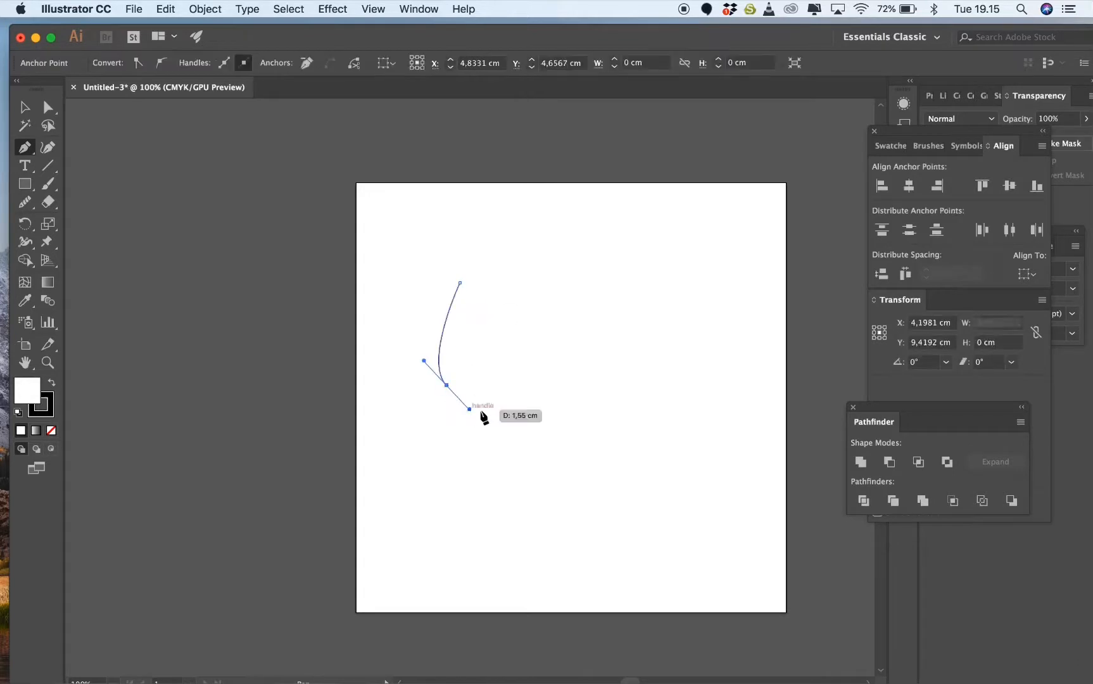
drag(548, 420, 621, 389)
drag(632, 295, 610, 276)
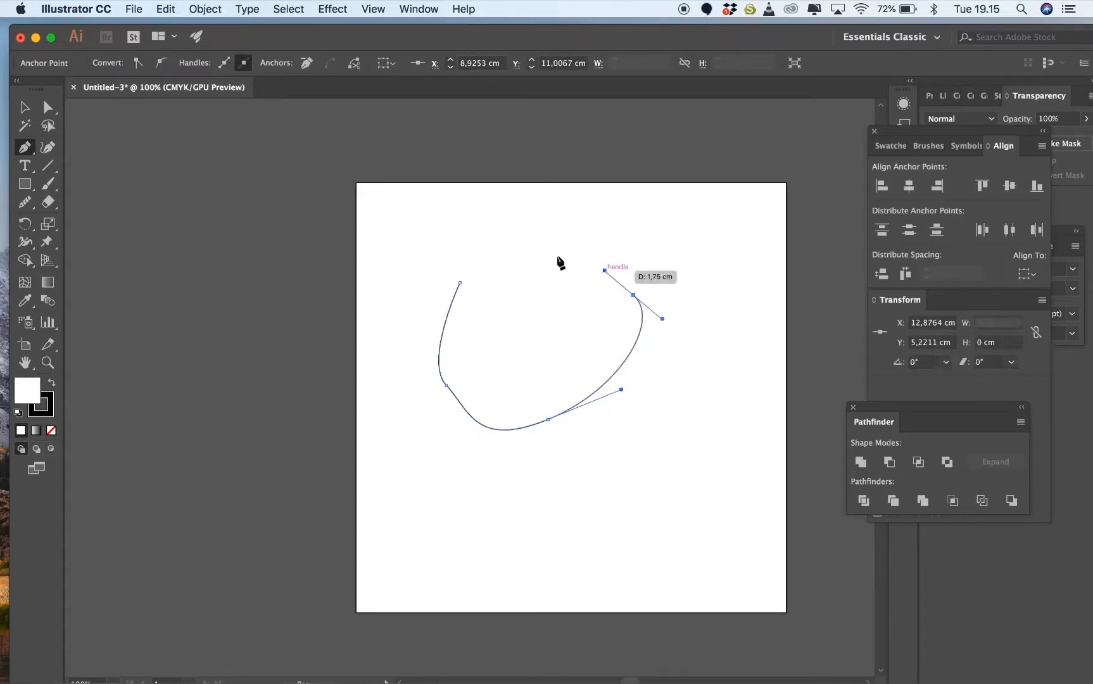
drag(460, 283, 380, 379)
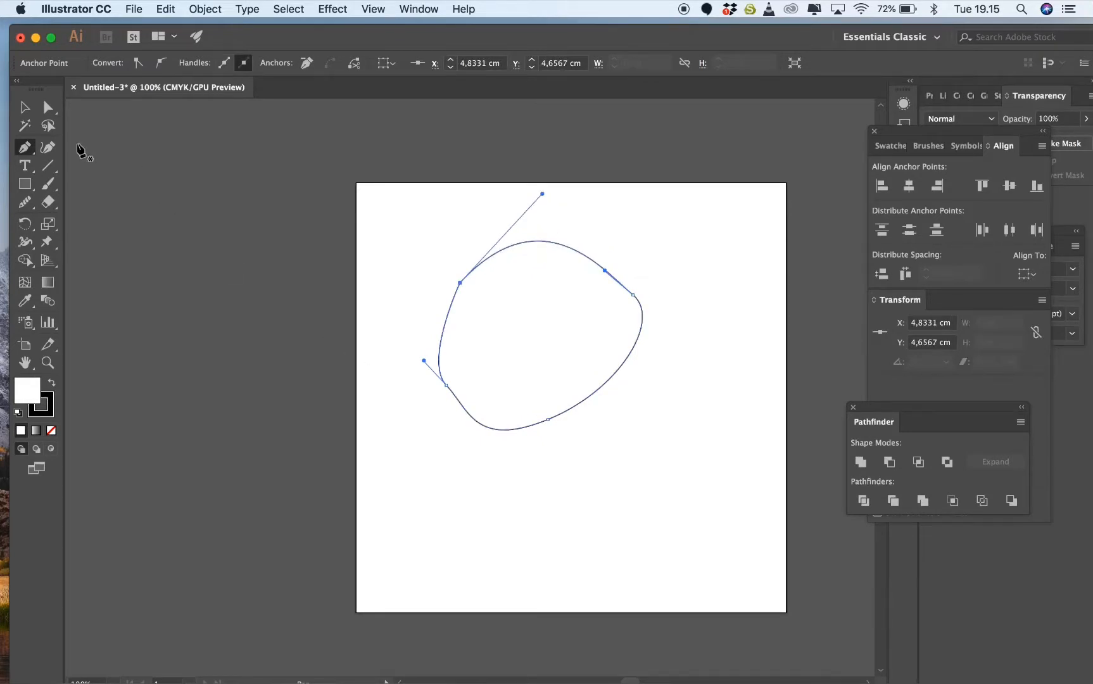
click(24, 107)
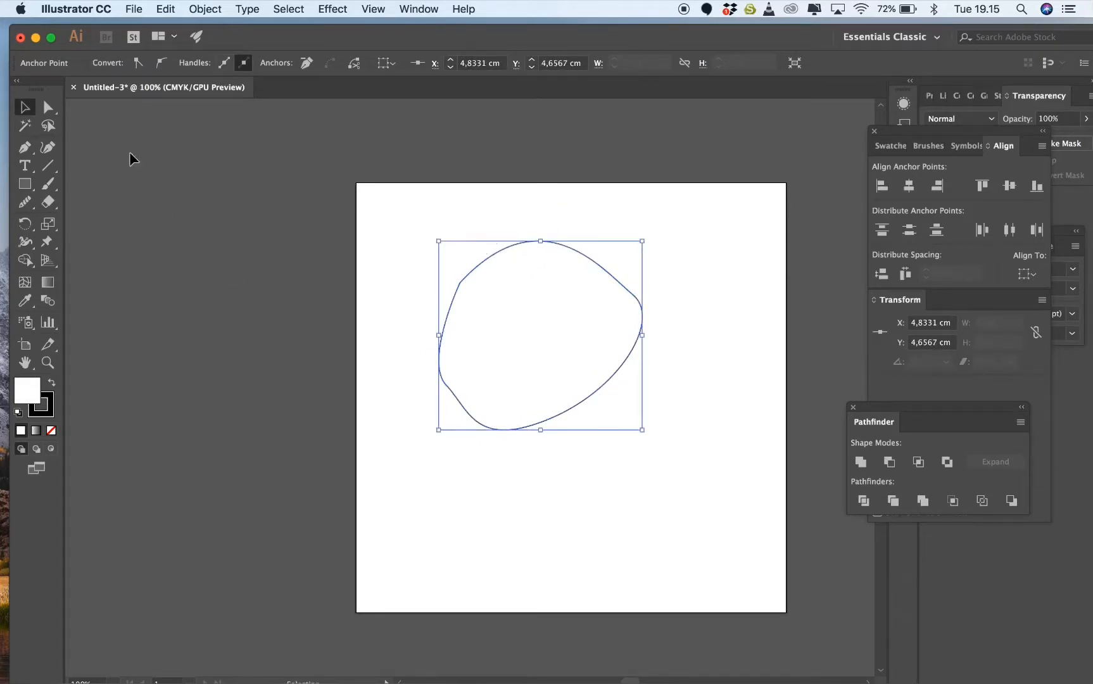
- Fill the blob with red F44A4A and keep it selected
double_click(32, 390)
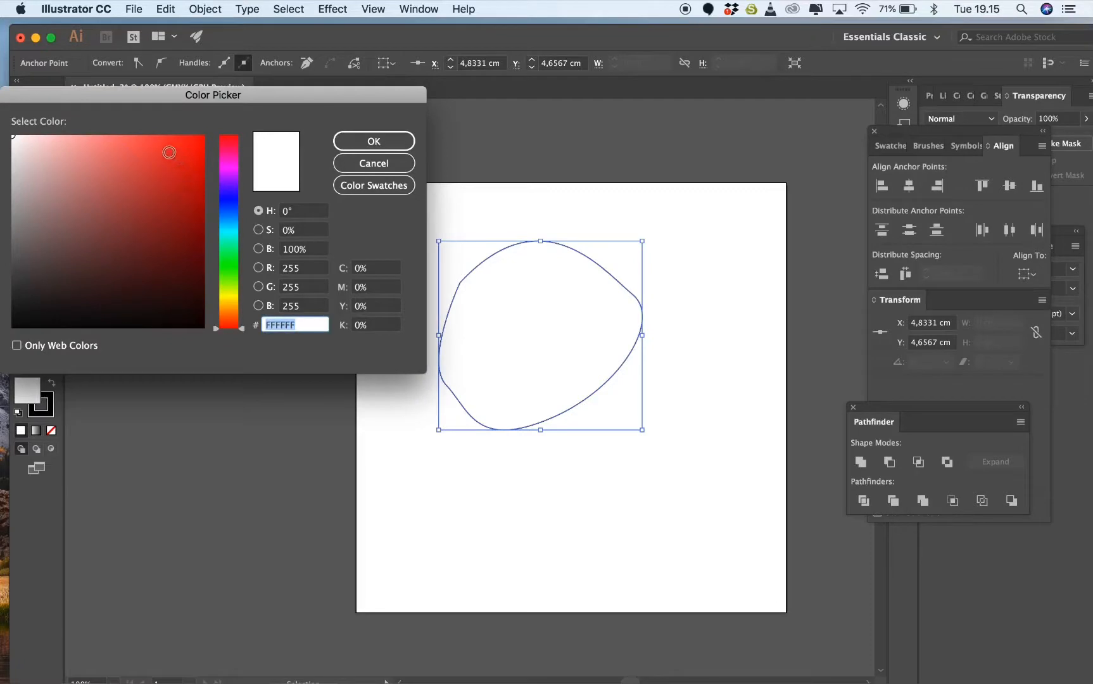
click(147, 142)
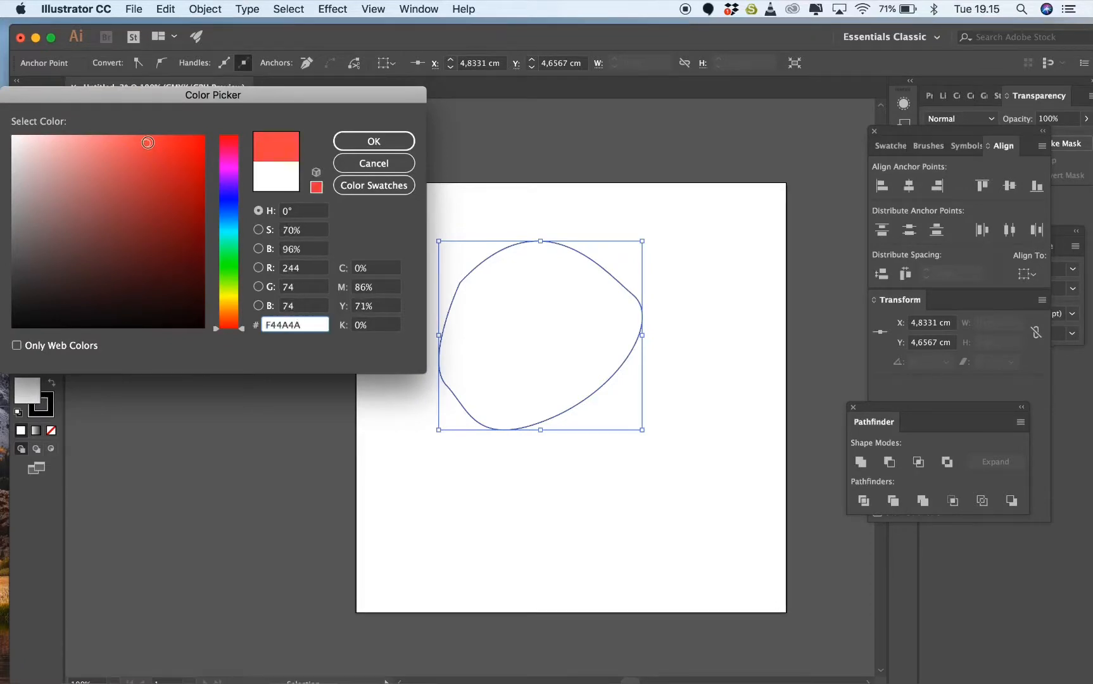
click(405, 141)
click(412, 235)
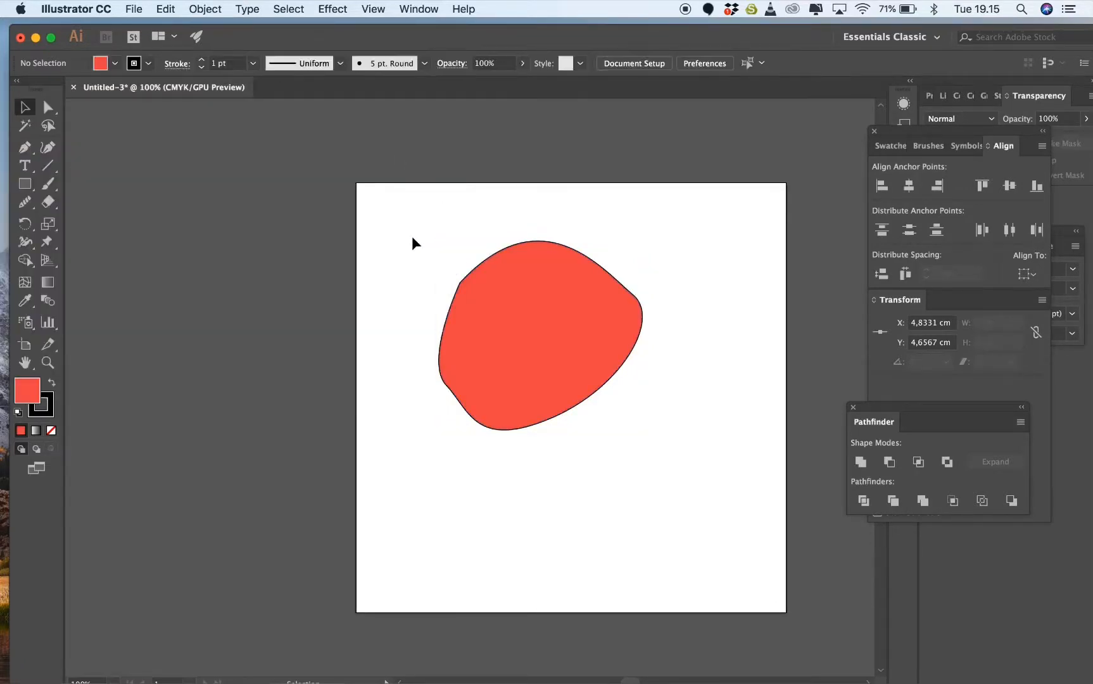
click(518, 322)
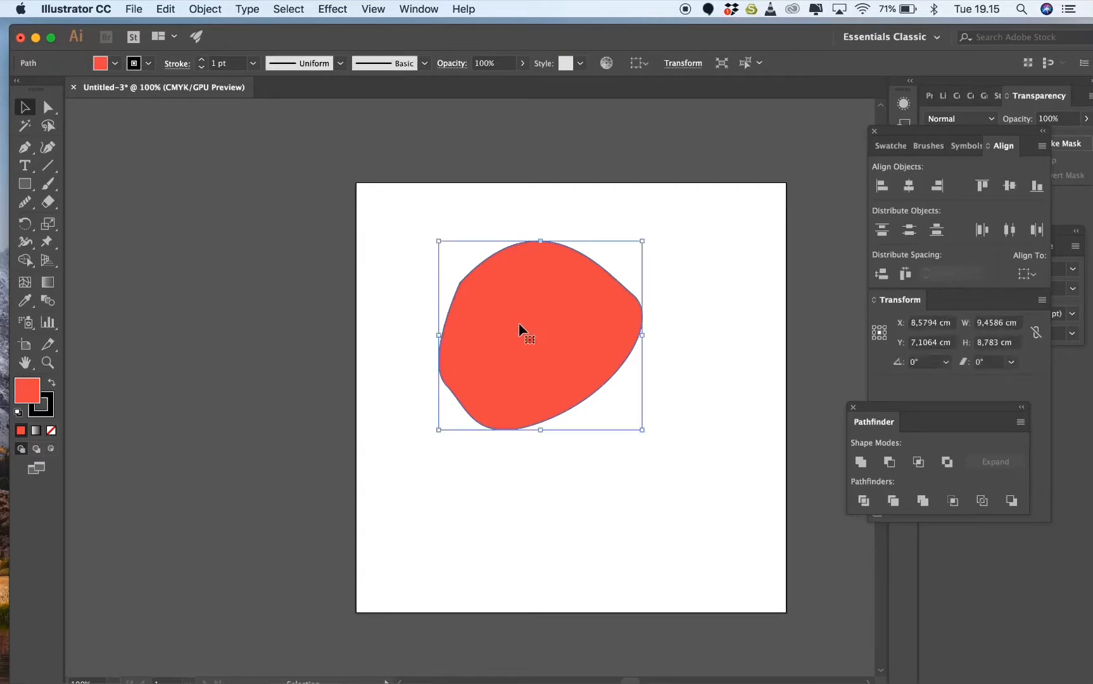
click(49, 414)
double_click(48, 415)
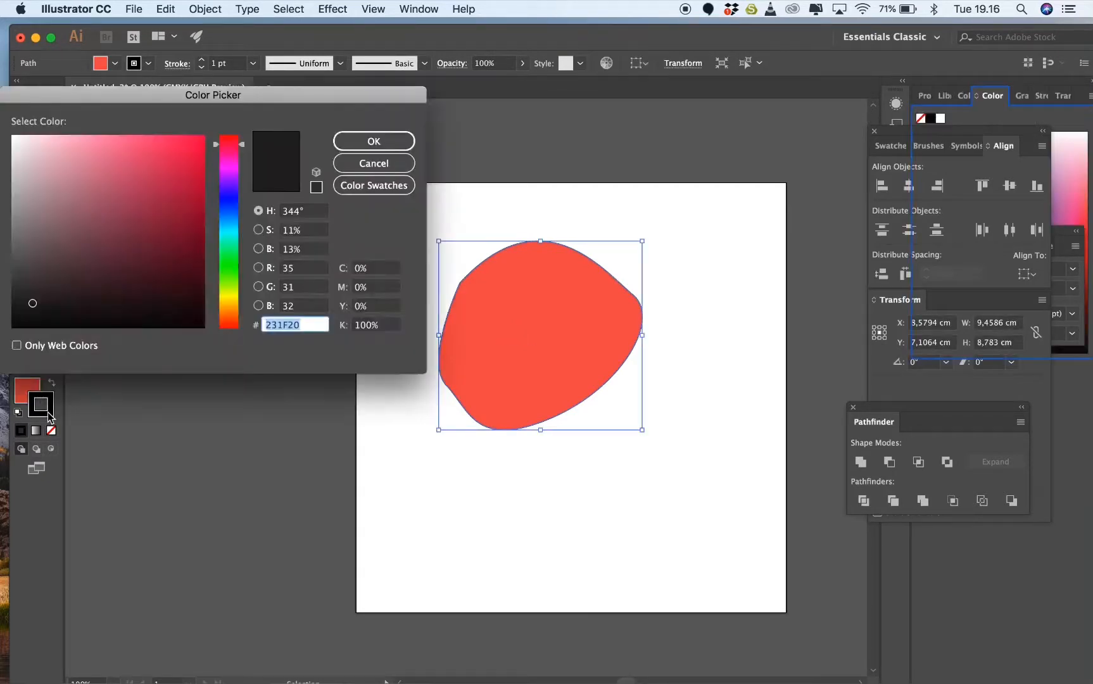
click(355, 160)
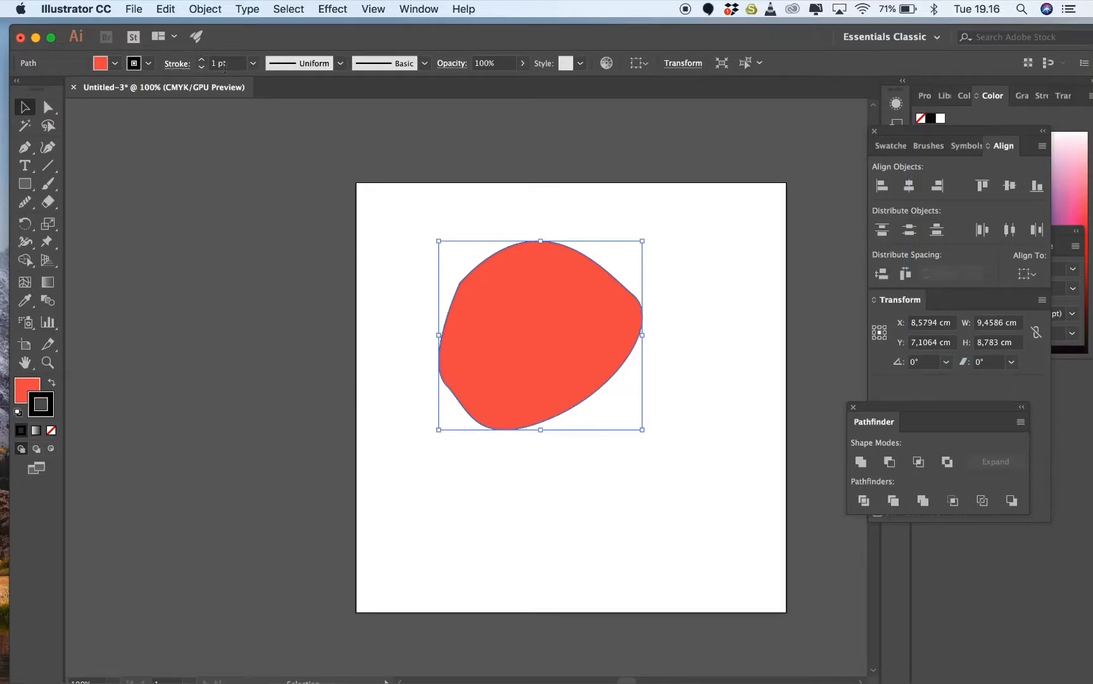
- Set the blob's stroke weight to 10 pt and deselect it
click(252, 63)
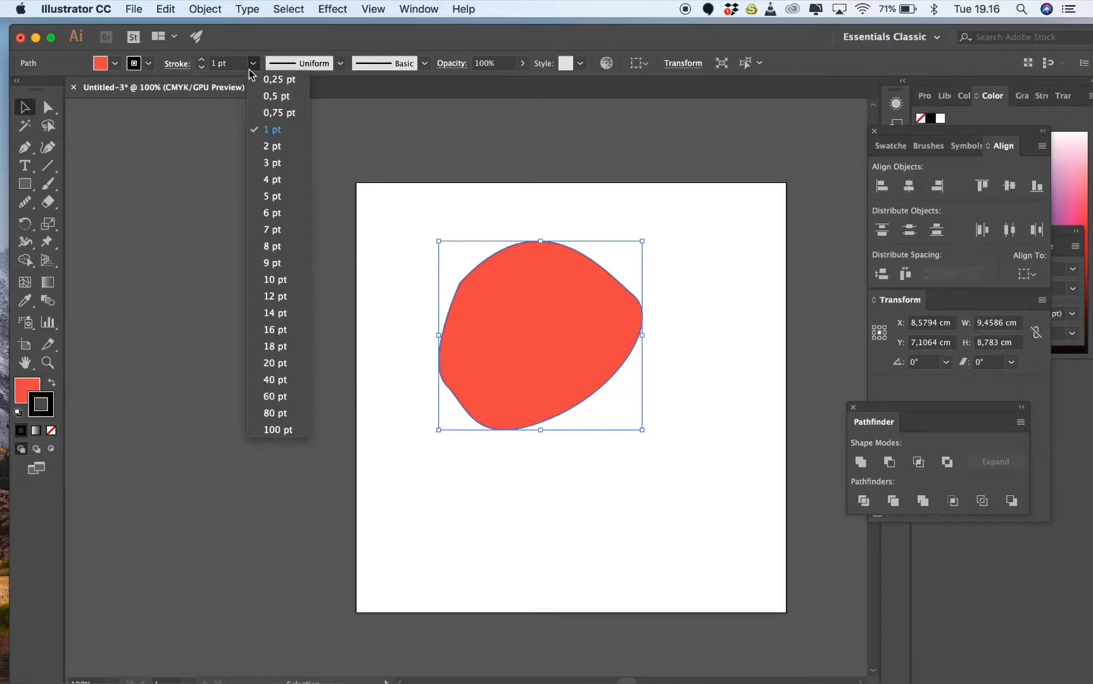
click(268, 283)
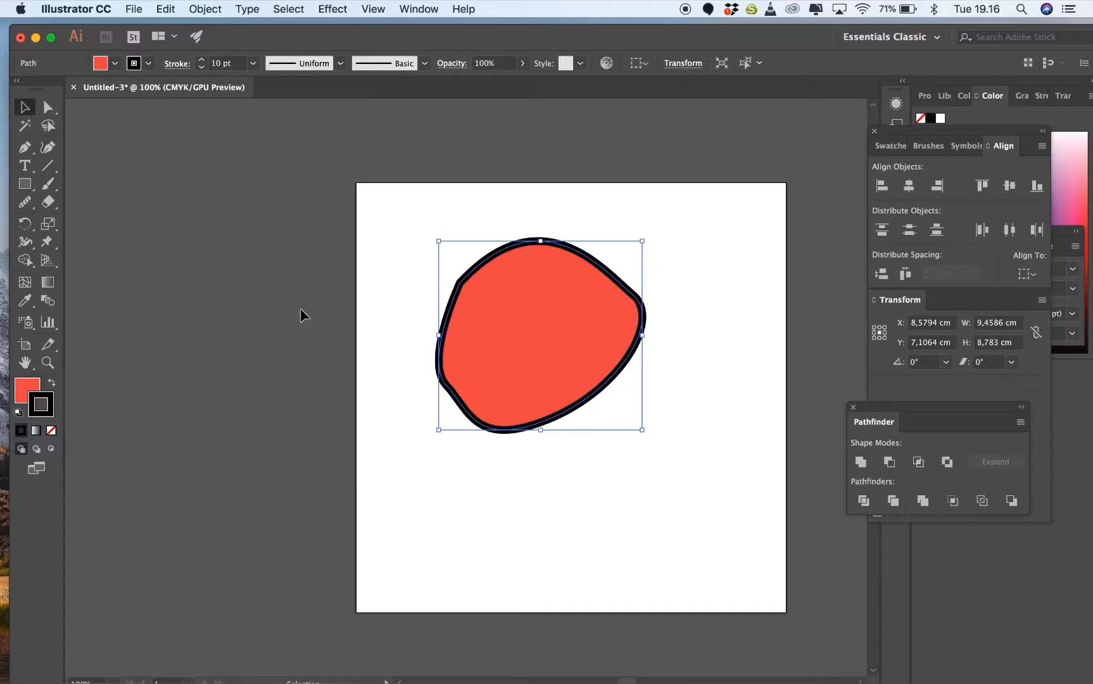
click(465, 504)
- Round off the corners of the blob's outline along its left, lower, right and top edges with the Smooth Tool
click(489, 430)
click(26, 202)
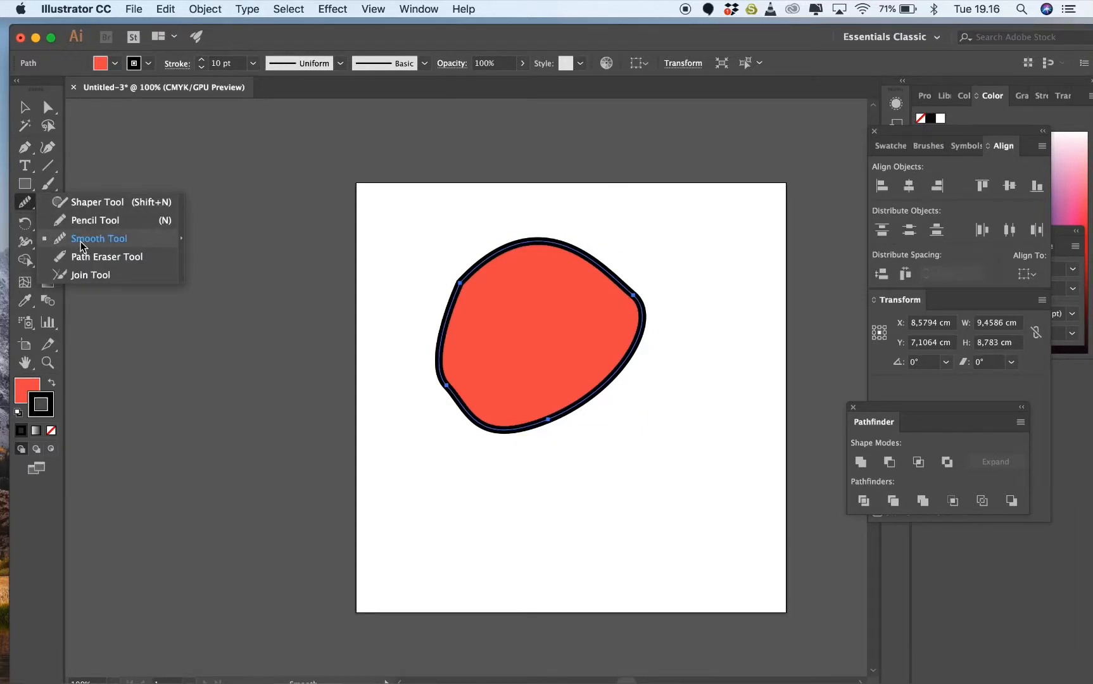
click(80, 242)
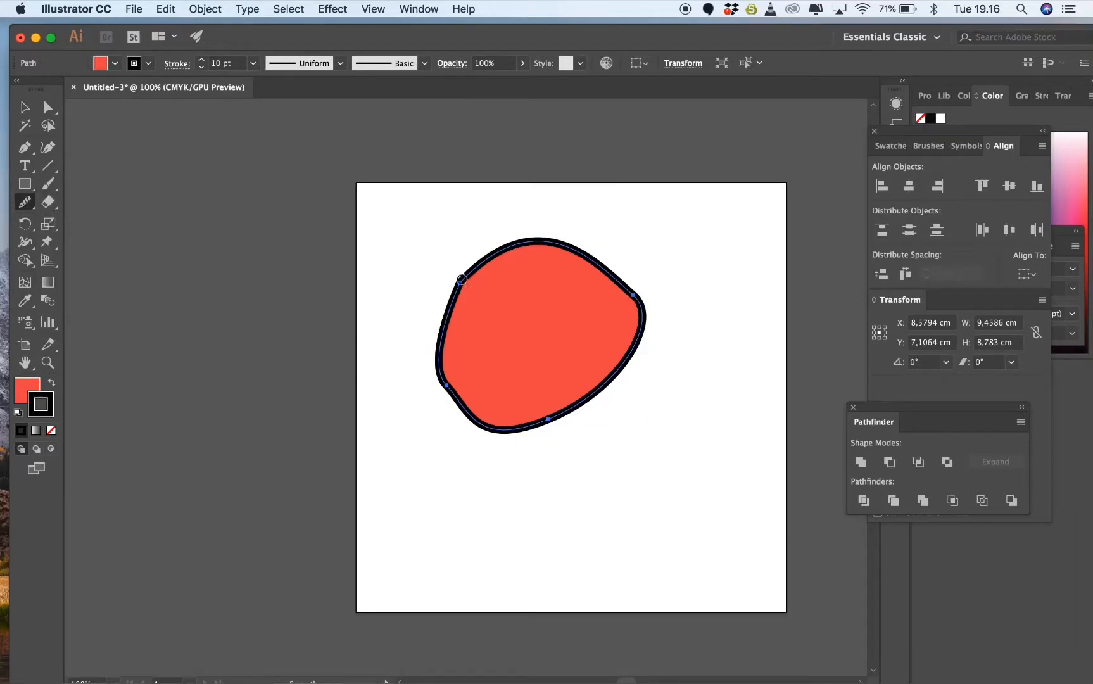
mouse_move(462, 278)
mouse_down()
mouse_move(444, 383)
mouse_move(464, 408)
mouse_move(517, 431)
mouse_move(553, 427)
mouse_up()
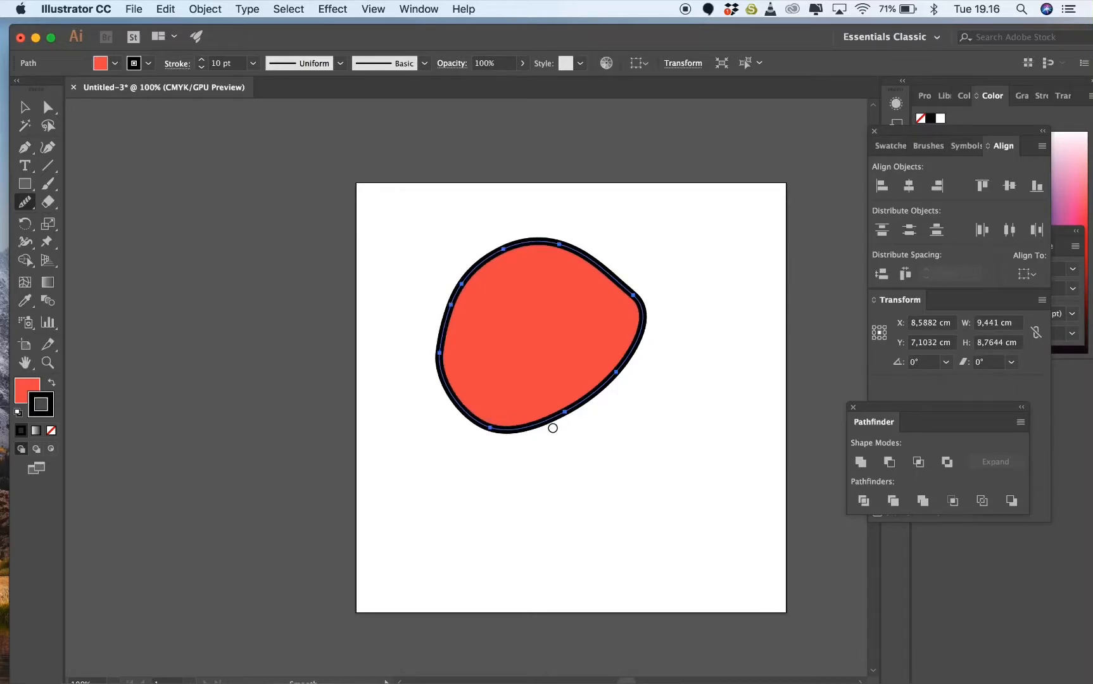
drag(624, 280, 632, 371)
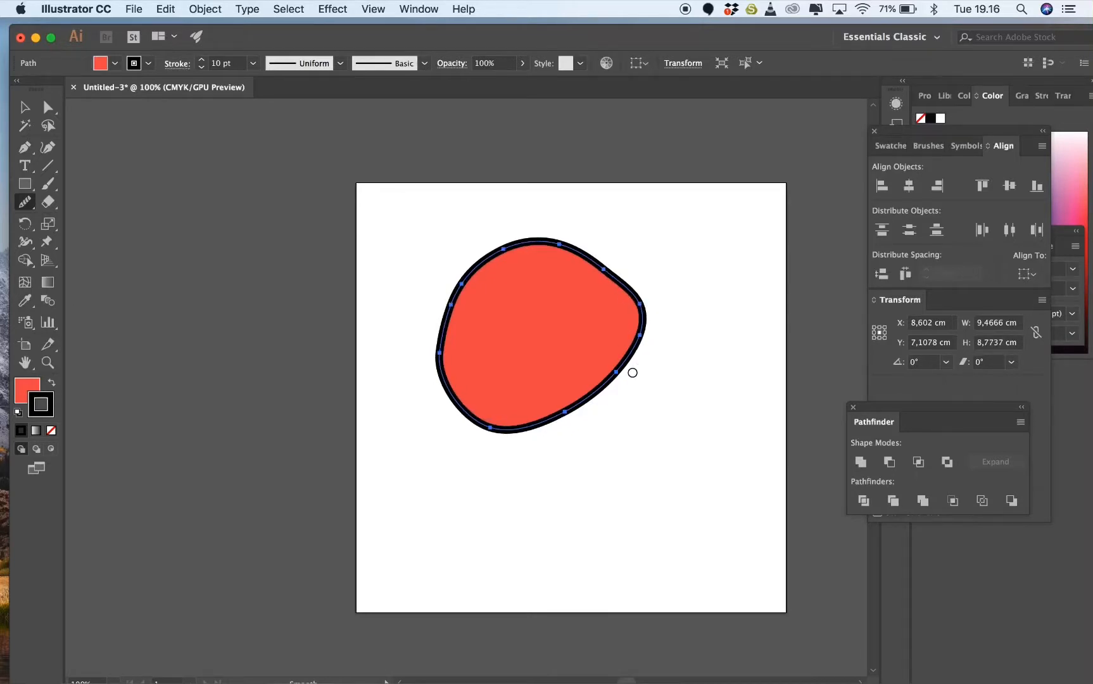
mouse_move(533, 244)
mouse_down()
mouse_move(600, 253)
mouse_move(634, 299)
mouse_up()
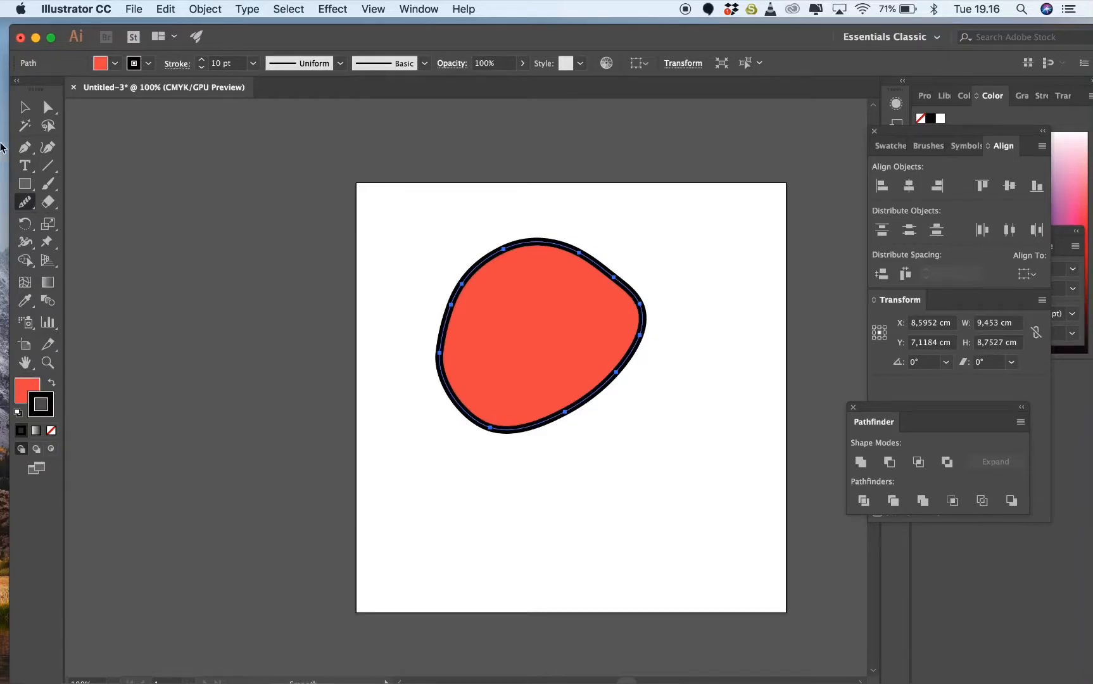
- Move the red blob toward the artboard's left edge and slightly down, leaving it deselected
click(25, 107)
click(357, 328)
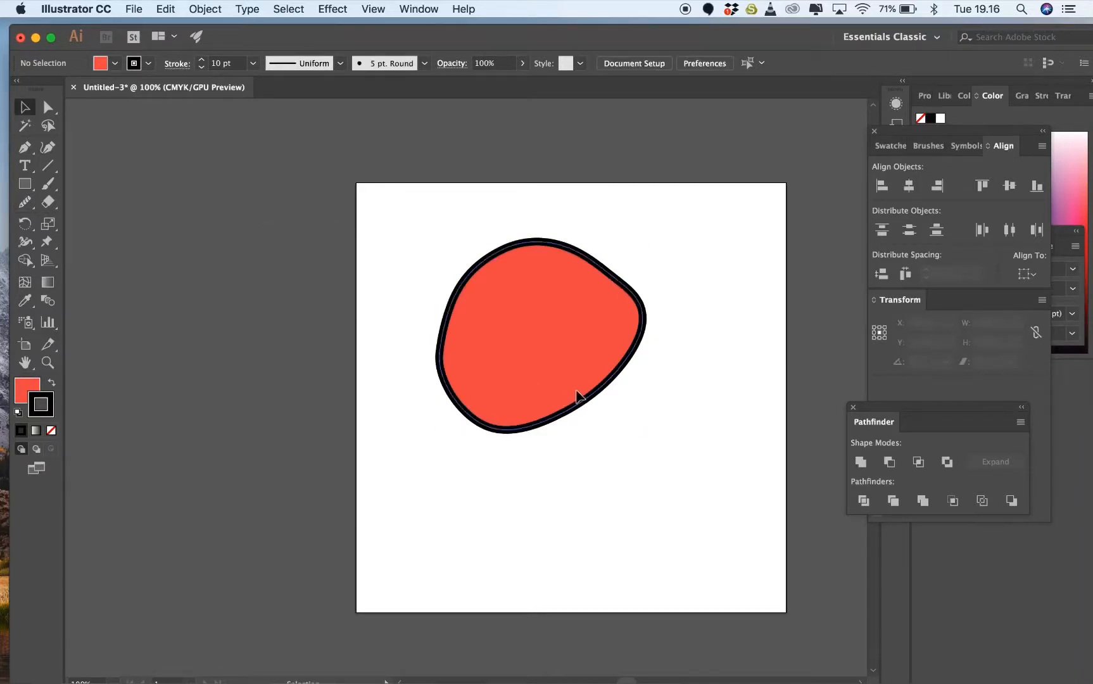
drag(578, 395, 529, 404)
click(613, 427)
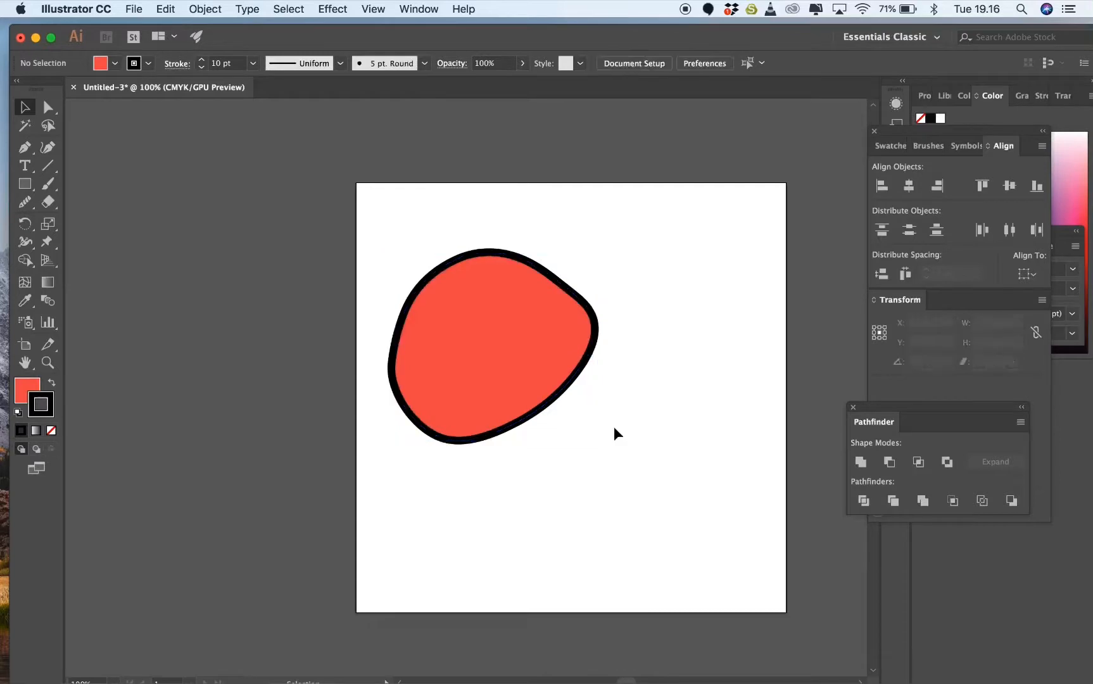
- Paint a freehand looping line about 6.6 × 11.8 cm beside the red blob with the Paintbrush Tool and select it
click(25, 184)
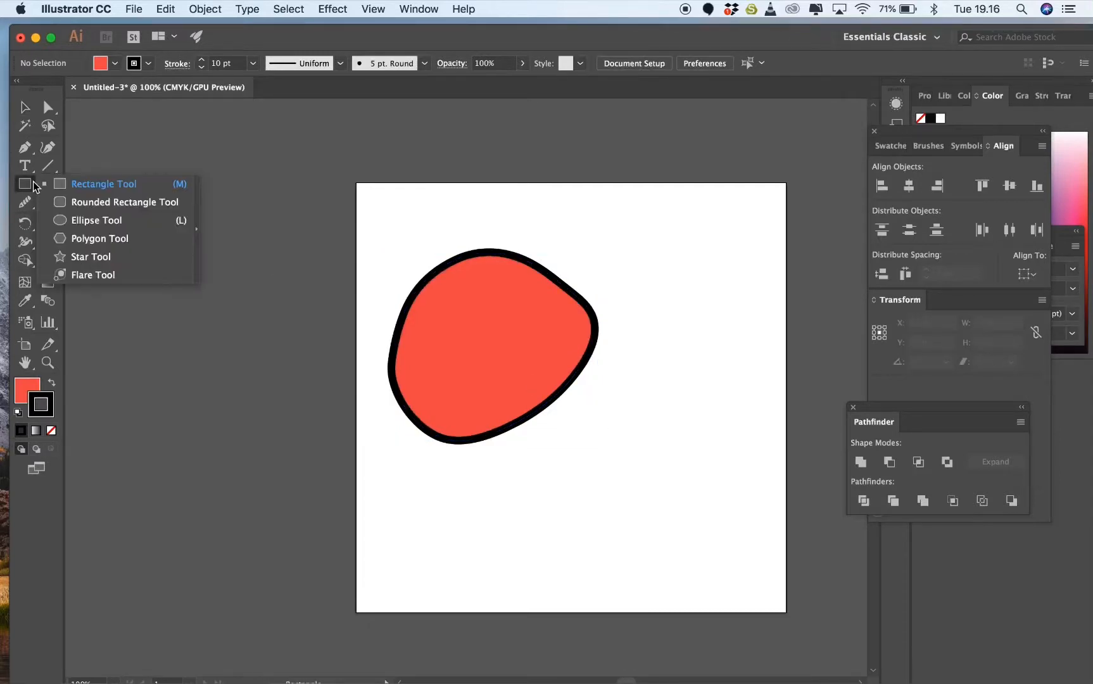
click(26, 185)
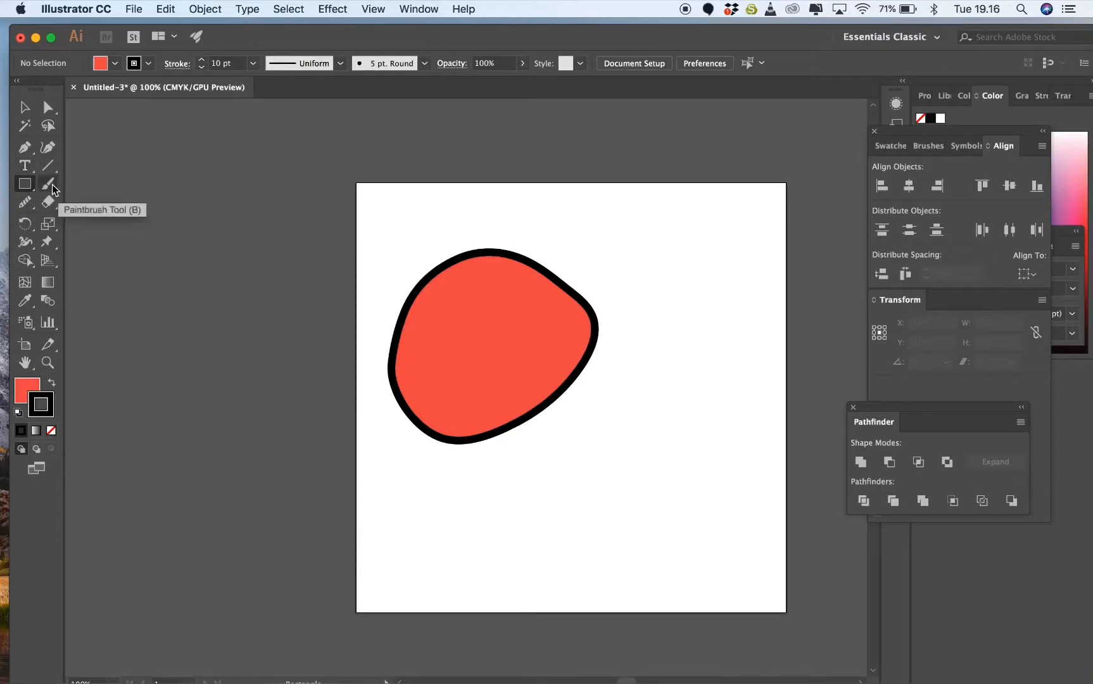
click(51, 184)
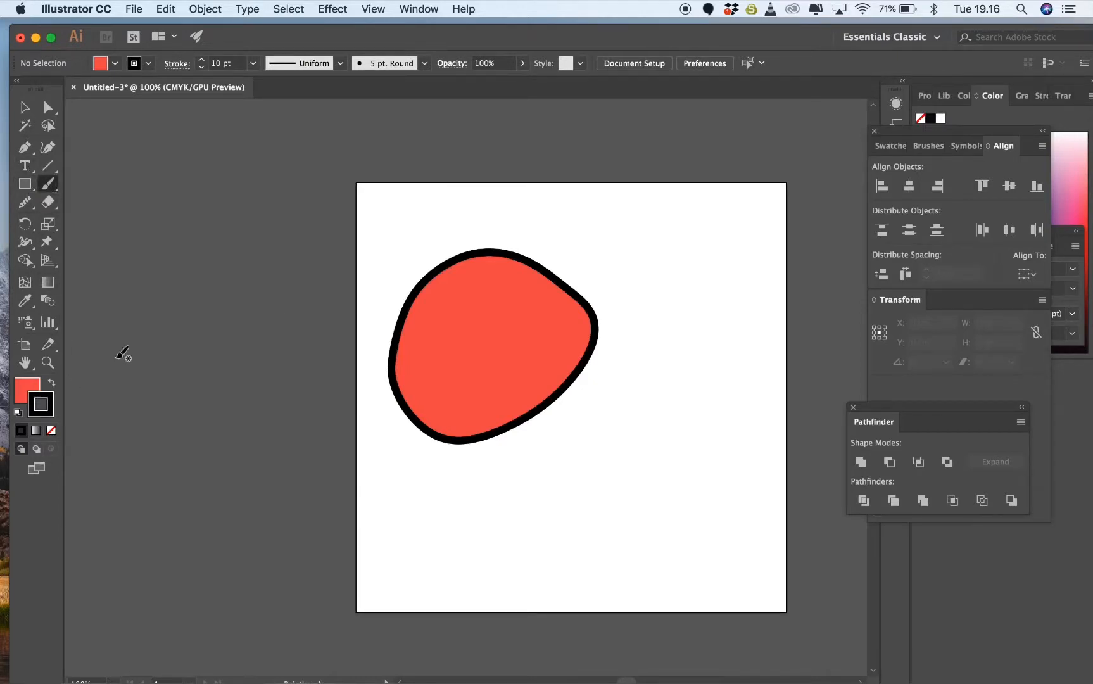
mouse_move(596, 528)
mouse_down()
mouse_move(676, 421)
mouse_move(714, 275)
mouse_move(663, 501)
mouse_up()
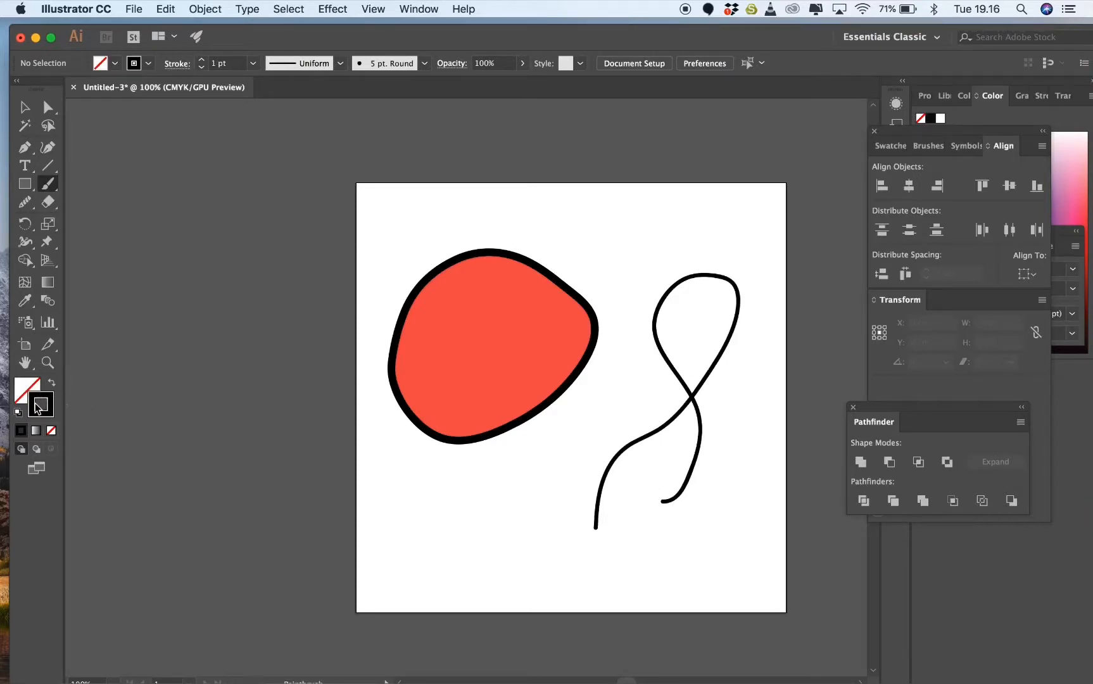
click(25, 108)
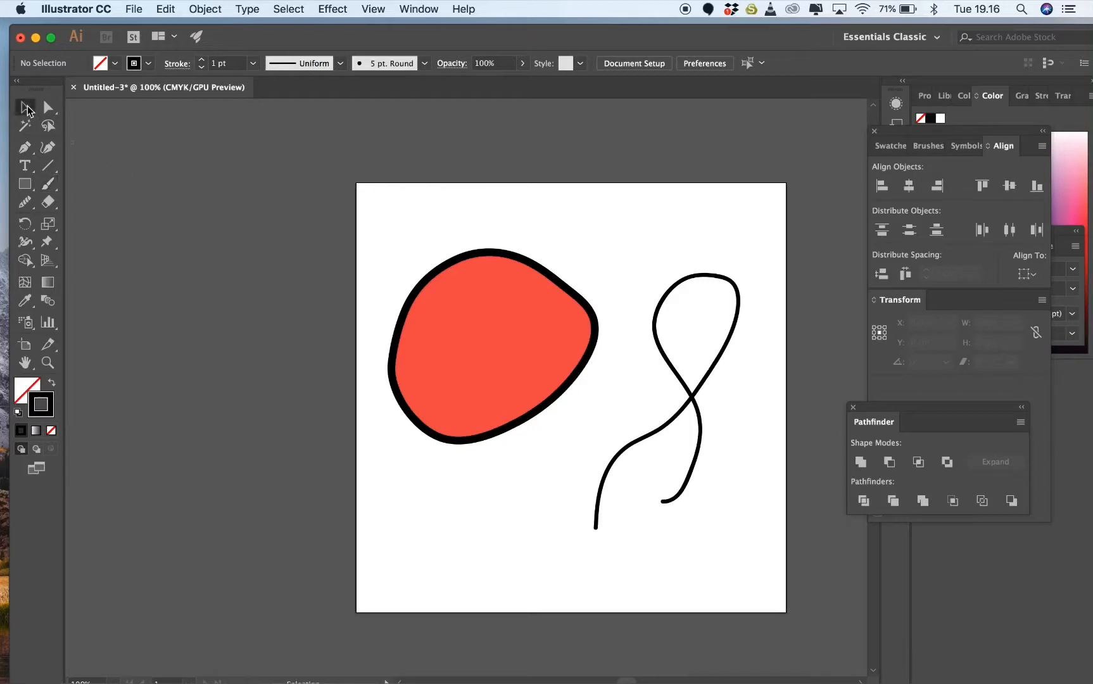
click(692, 392)
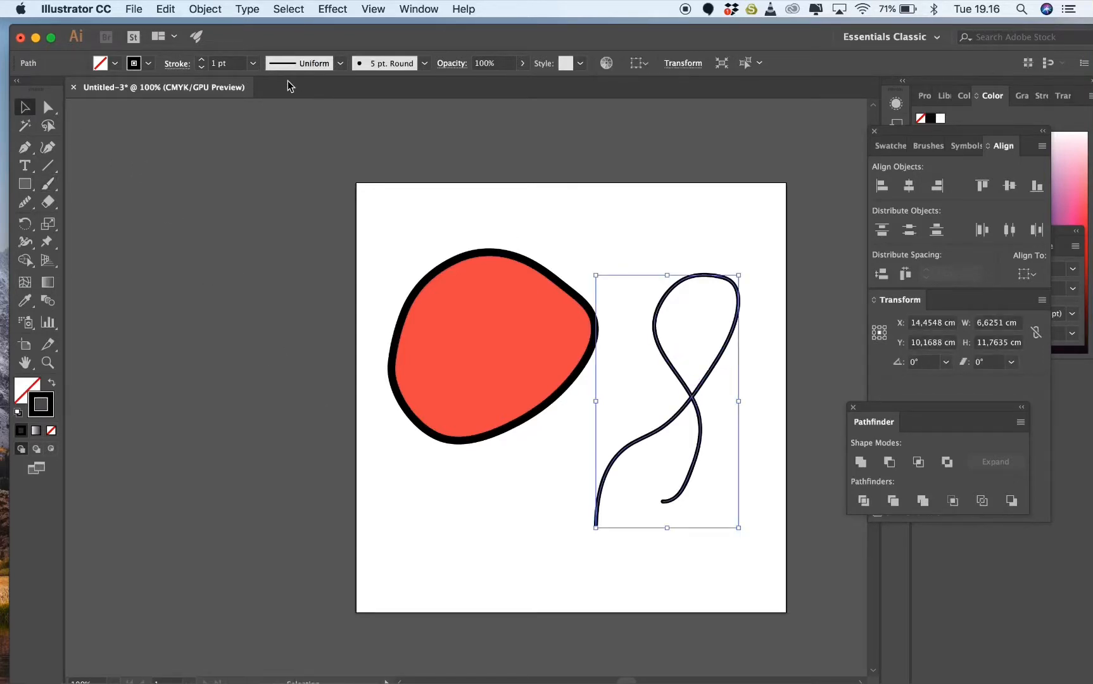
- Try the 5 pt. Flat, Mop and Touch Calligraphic Brush definitions on the looping line
click(424, 65)
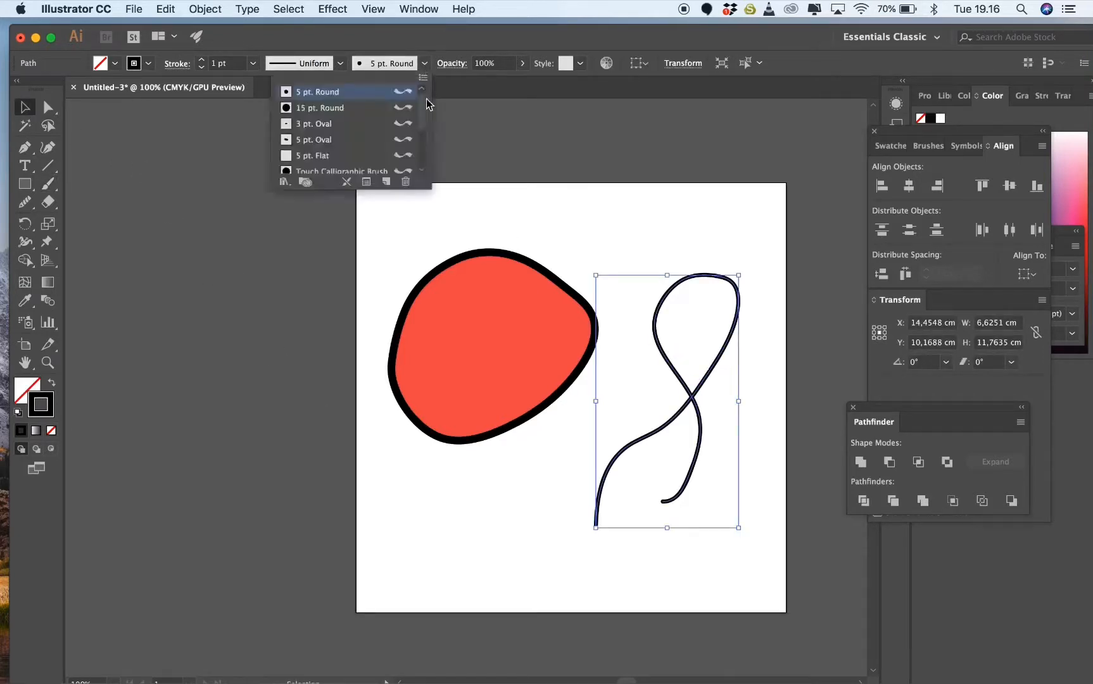
mouse_move(426, 120)
mouse_down()
mouse_move(425, 141)
mouse_move(424, 129)
mouse_up()
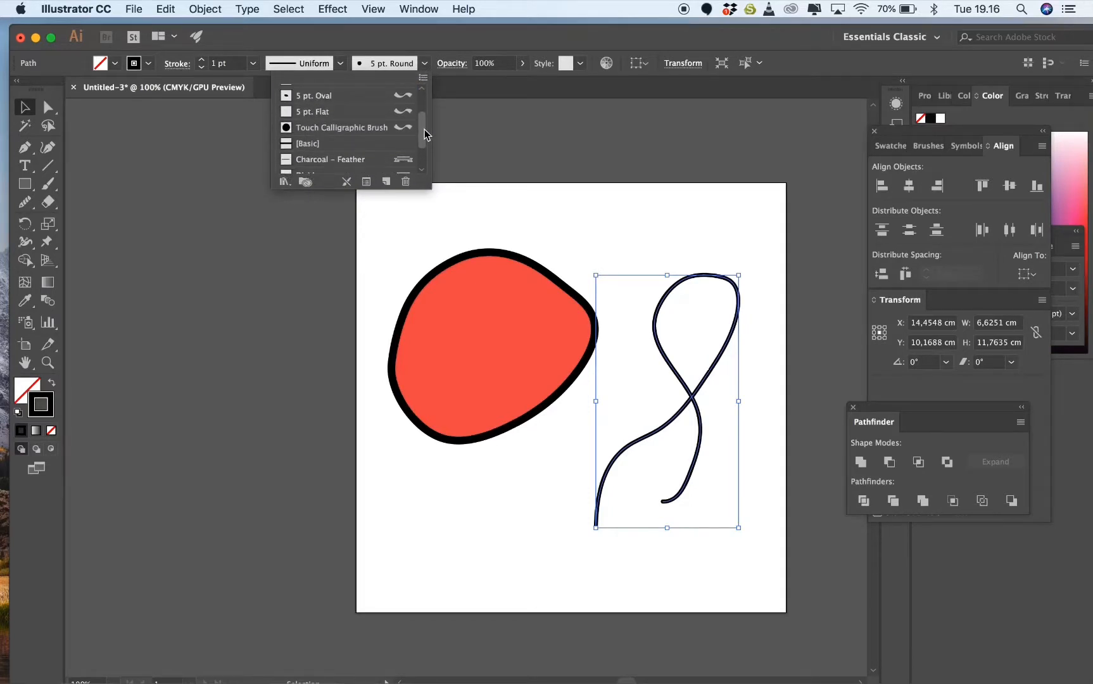
click(398, 114)
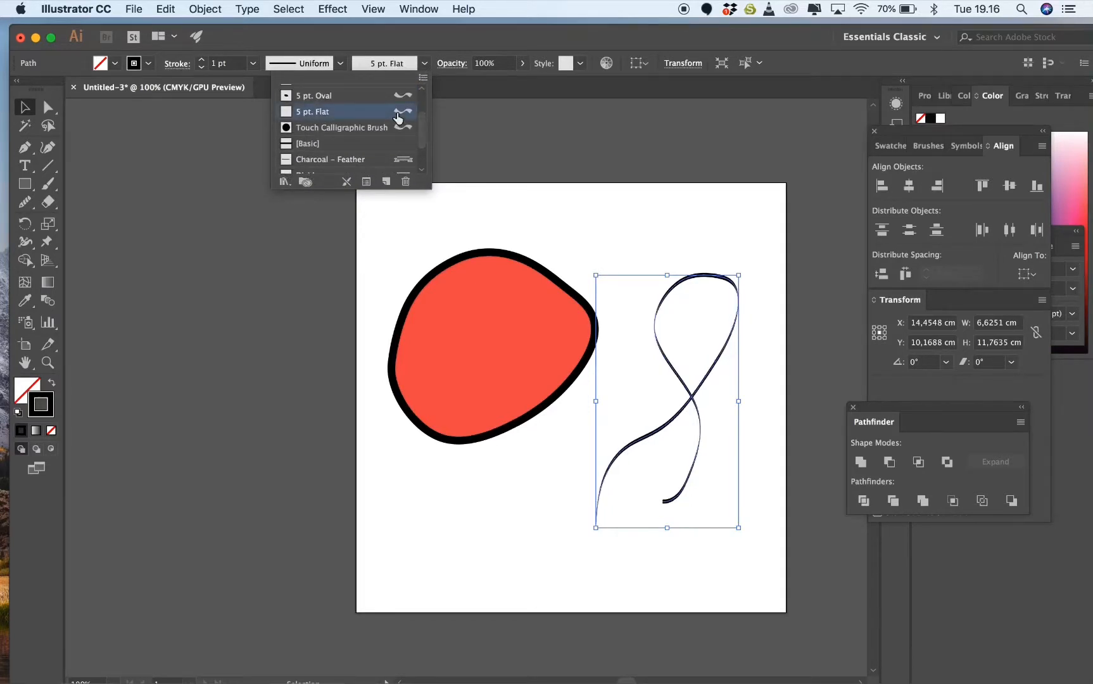
drag(423, 116, 423, 144)
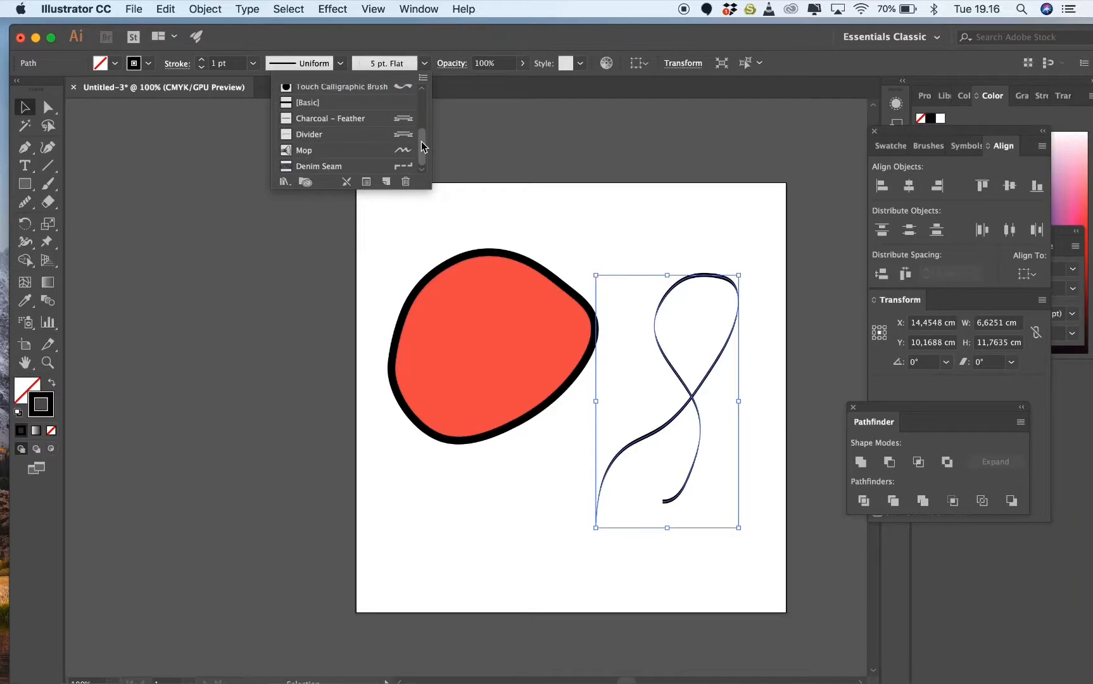
click(406, 151)
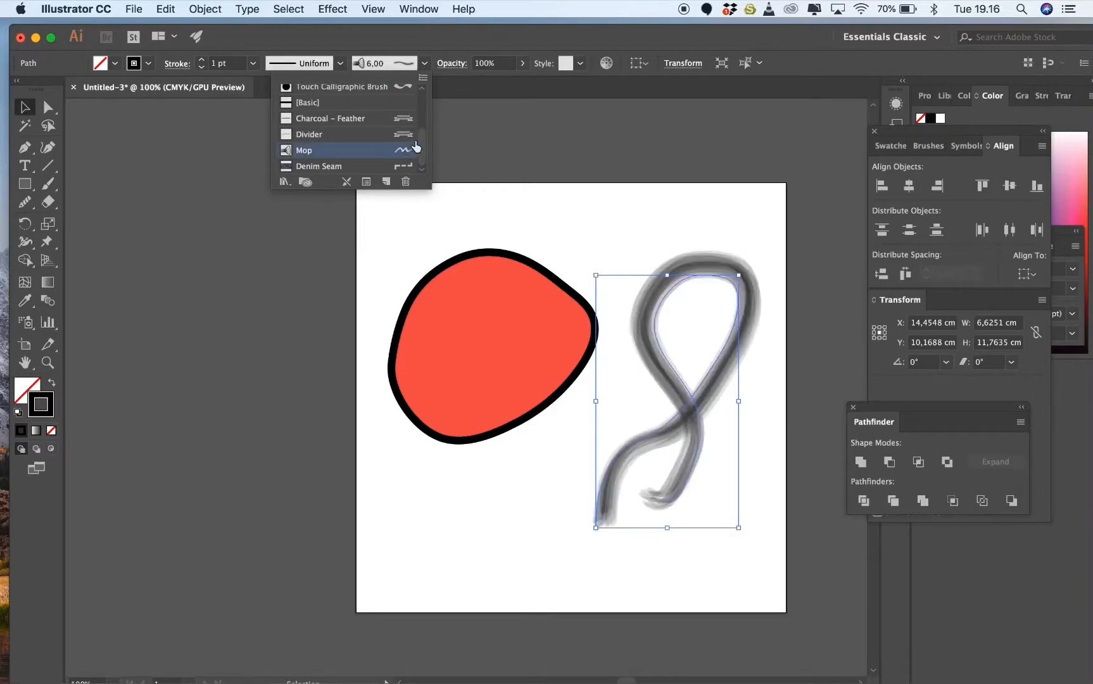
mouse_move(419, 144)
mouse_down()
mouse_move(416, 93)
mouse_move(415, 124)
mouse_up()
click(400, 136)
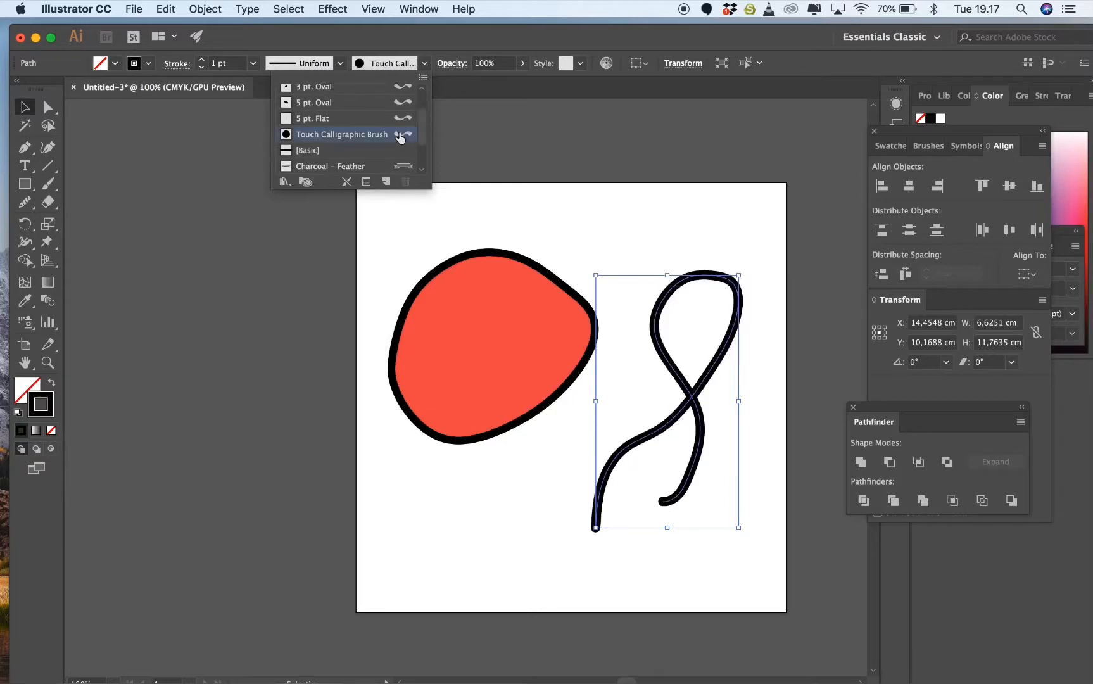
- Apply the Charcoal – Feather brush to the looping line and move it about 1 cm left and 1.8 cm down, leaving it deselected
drag(423, 126, 419, 144)
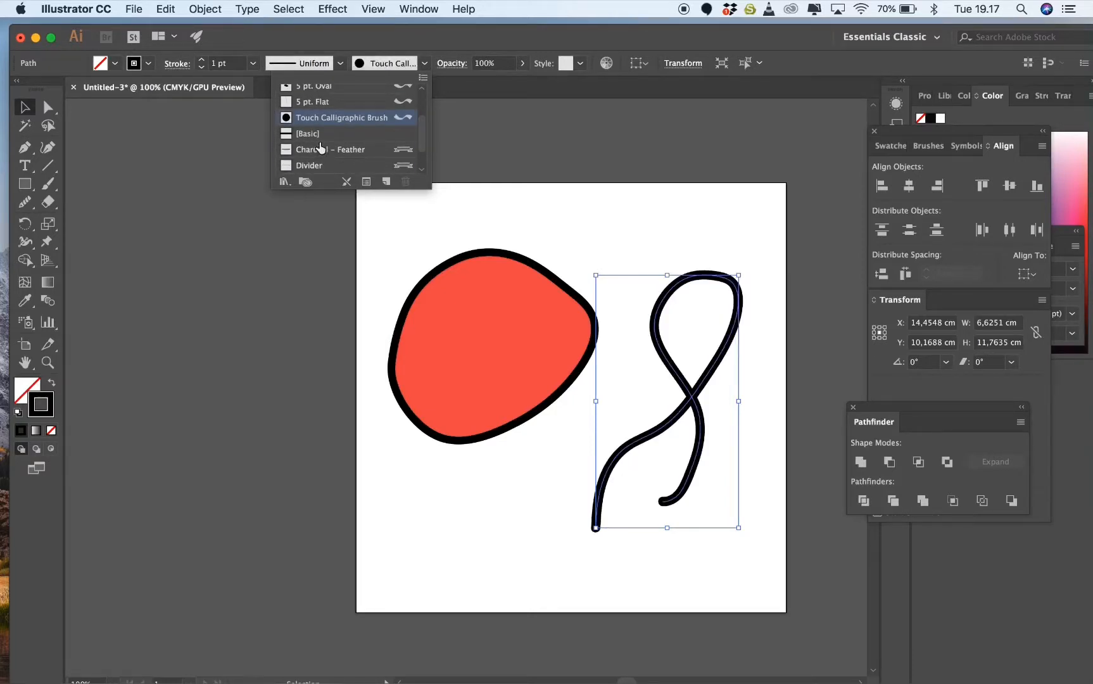
click(321, 149)
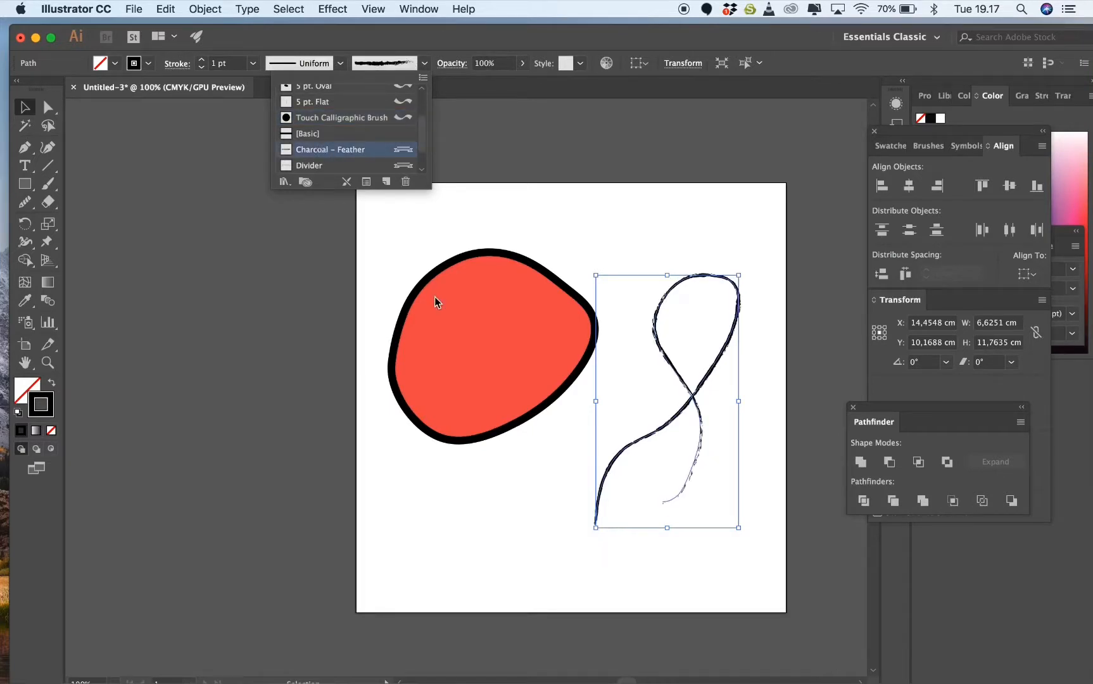
click(468, 476)
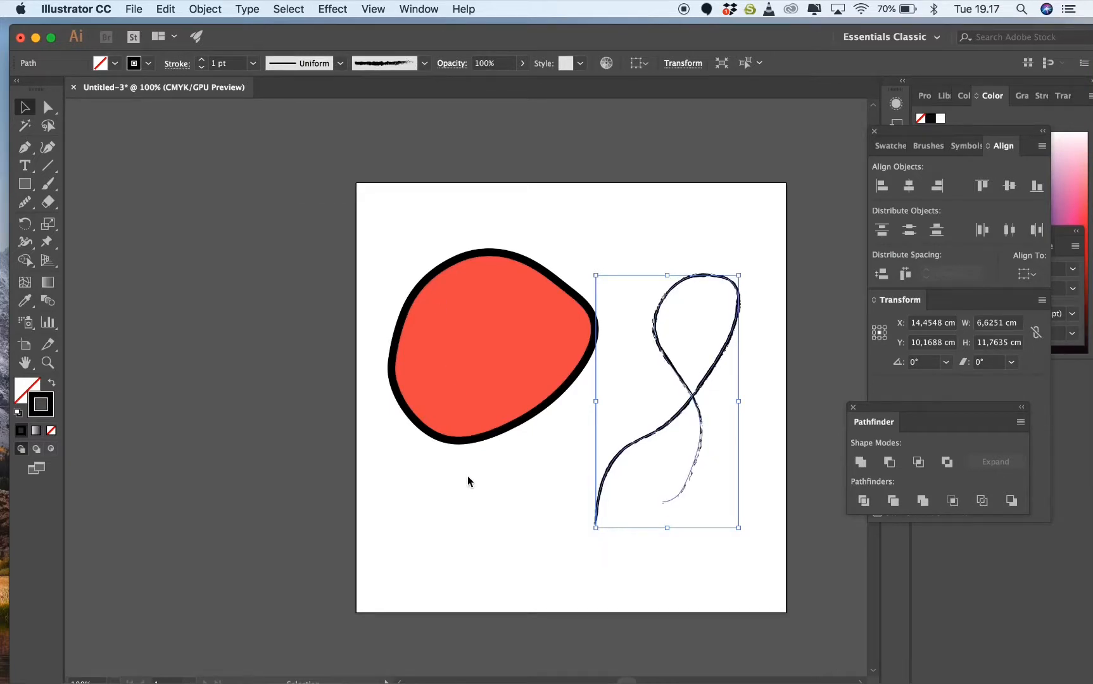
click(644, 566)
drag(644, 437, 623, 477)
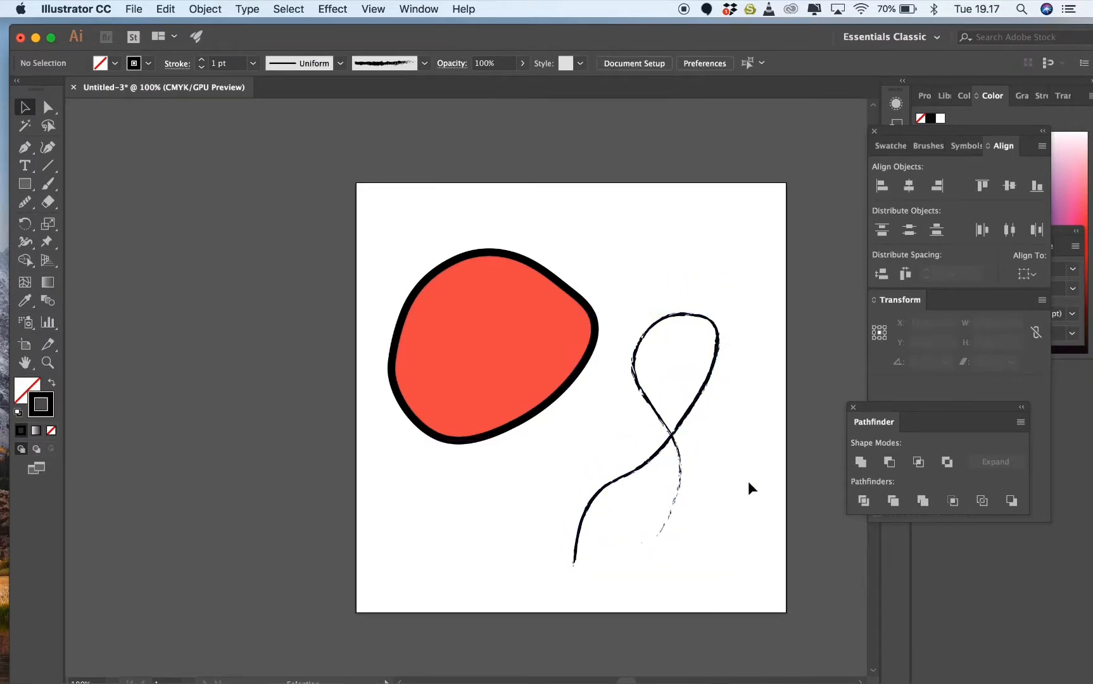
- Select the charcoal line and try stroke weights of 40 pt and 7 pt on it
click(597, 498)
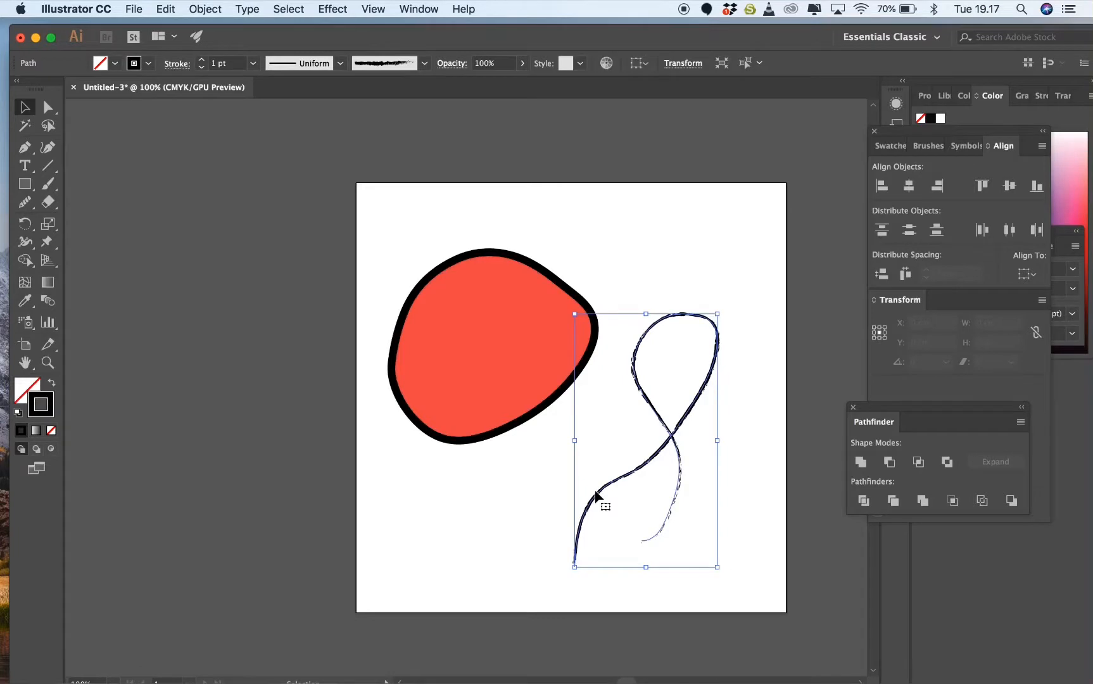
click(254, 62)
click(260, 387)
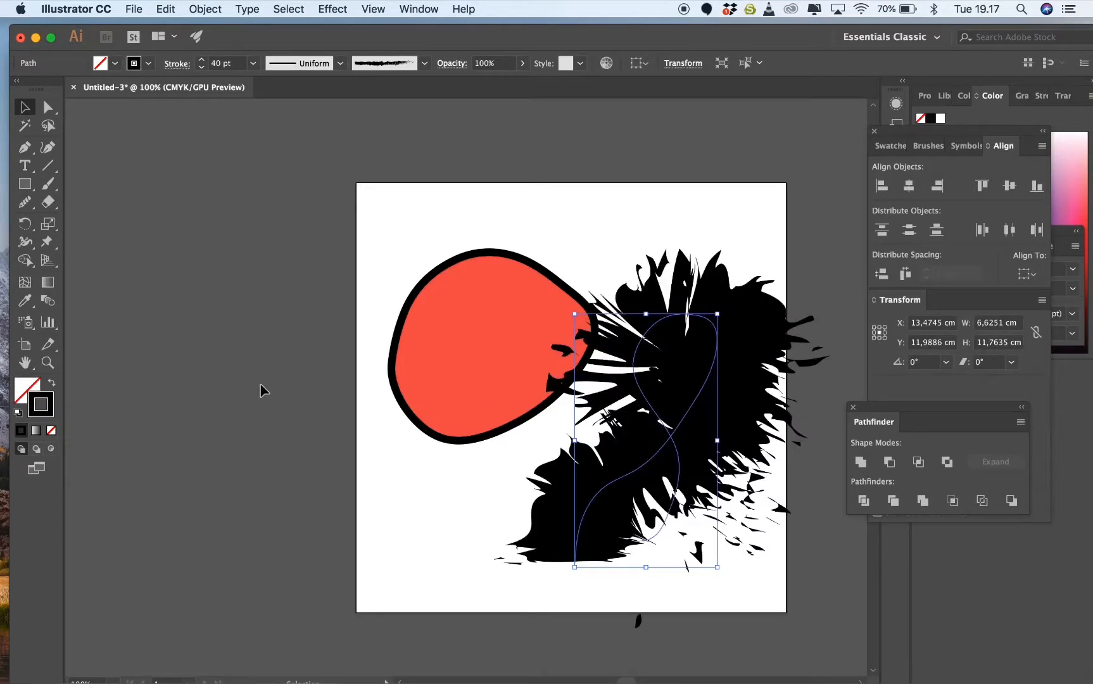
click(254, 62)
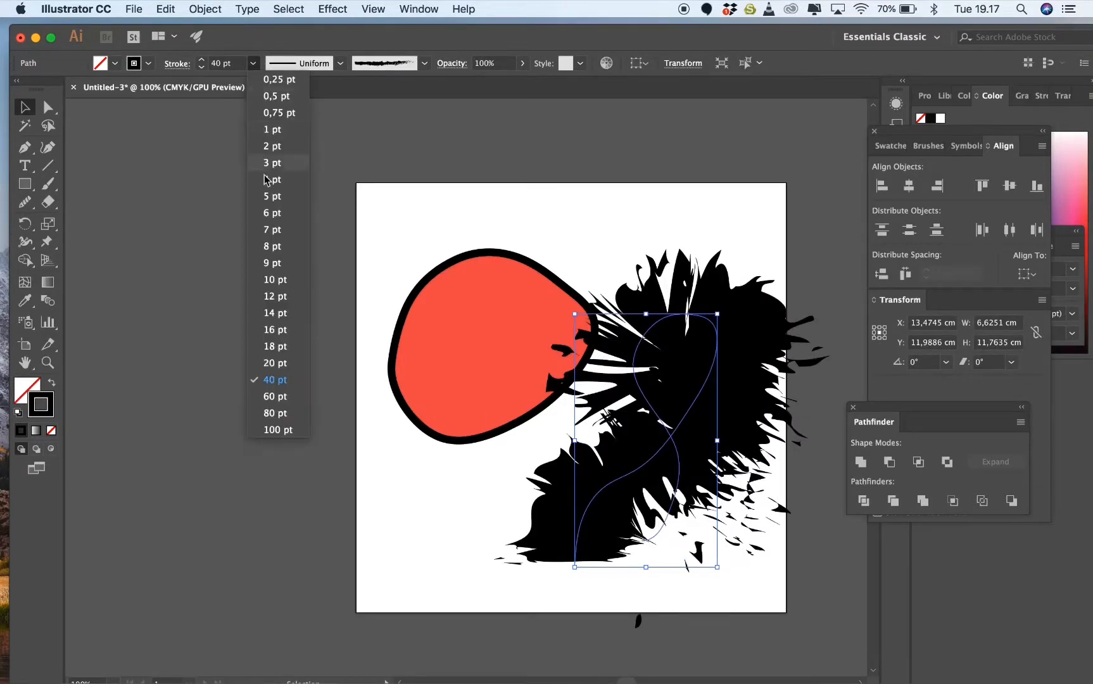
click(276, 228)
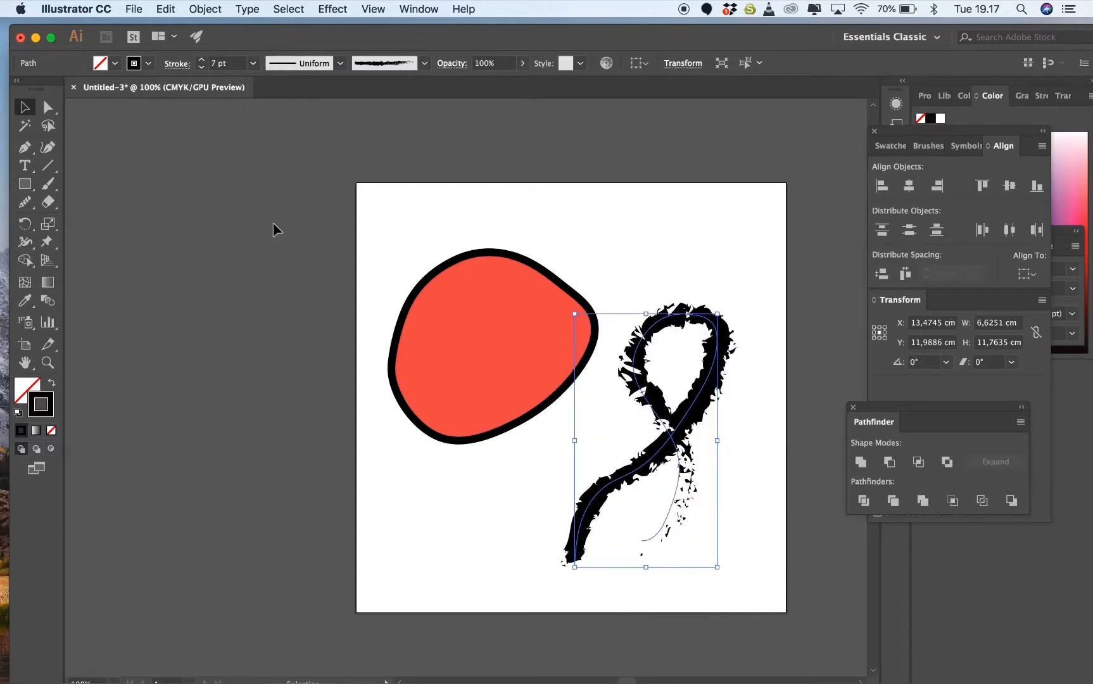
- Set the charcoal line's stroke weight to 9 pt and move the line about 1 cm down
click(253, 62)
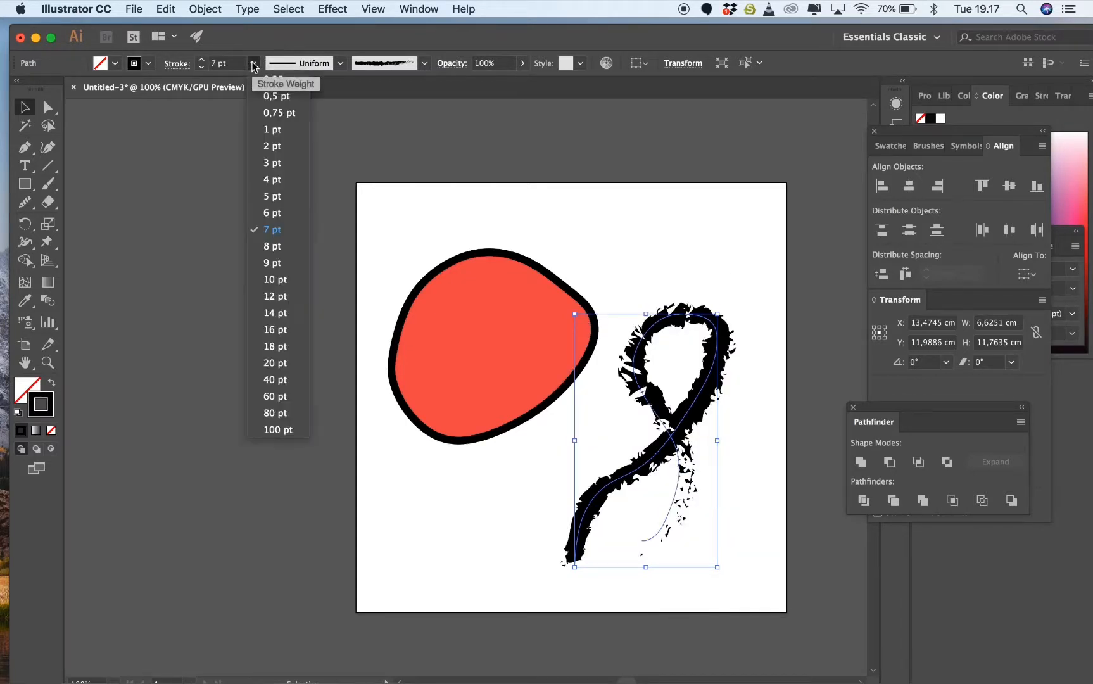
click(264, 264)
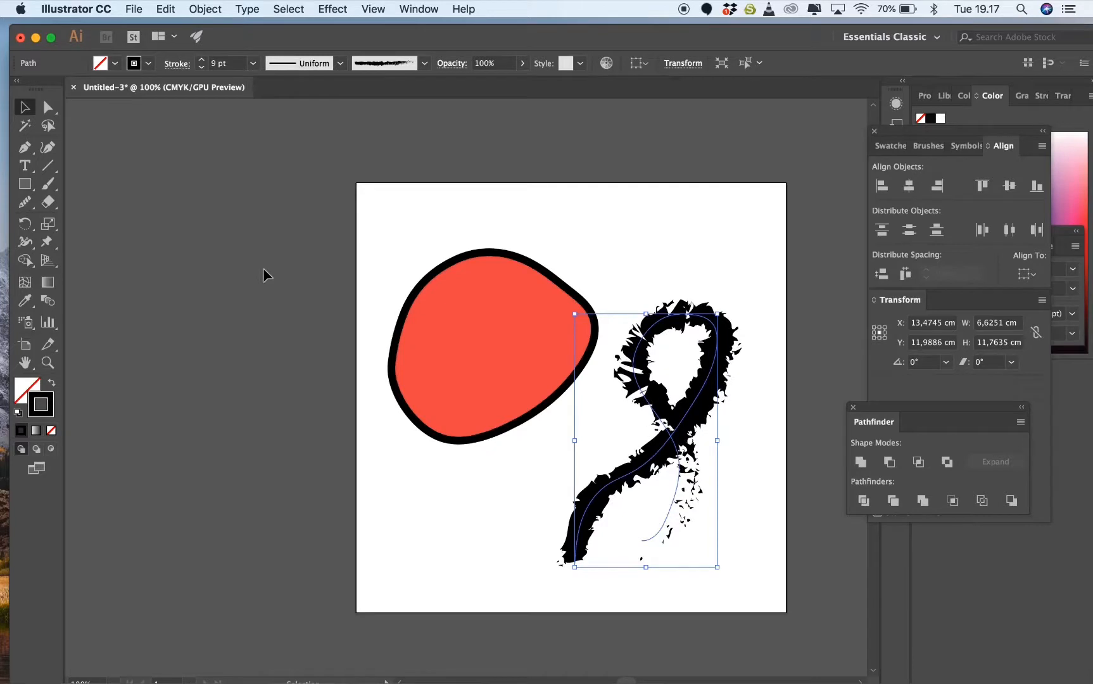
click(520, 475)
click(620, 481)
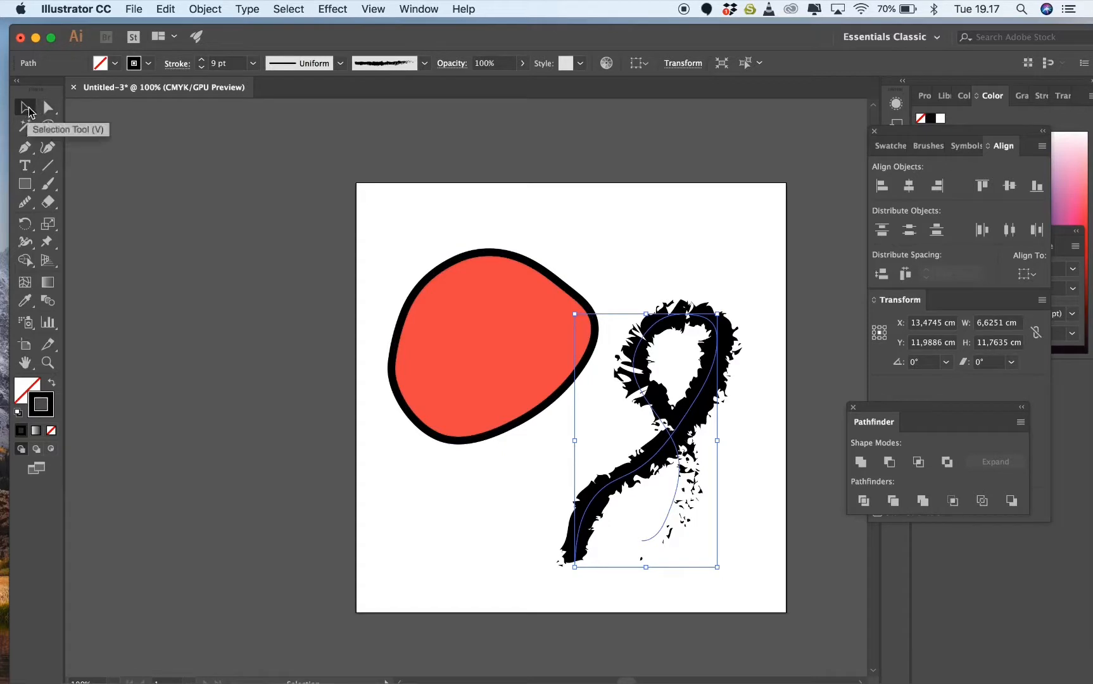
drag(647, 321, 650, 353)
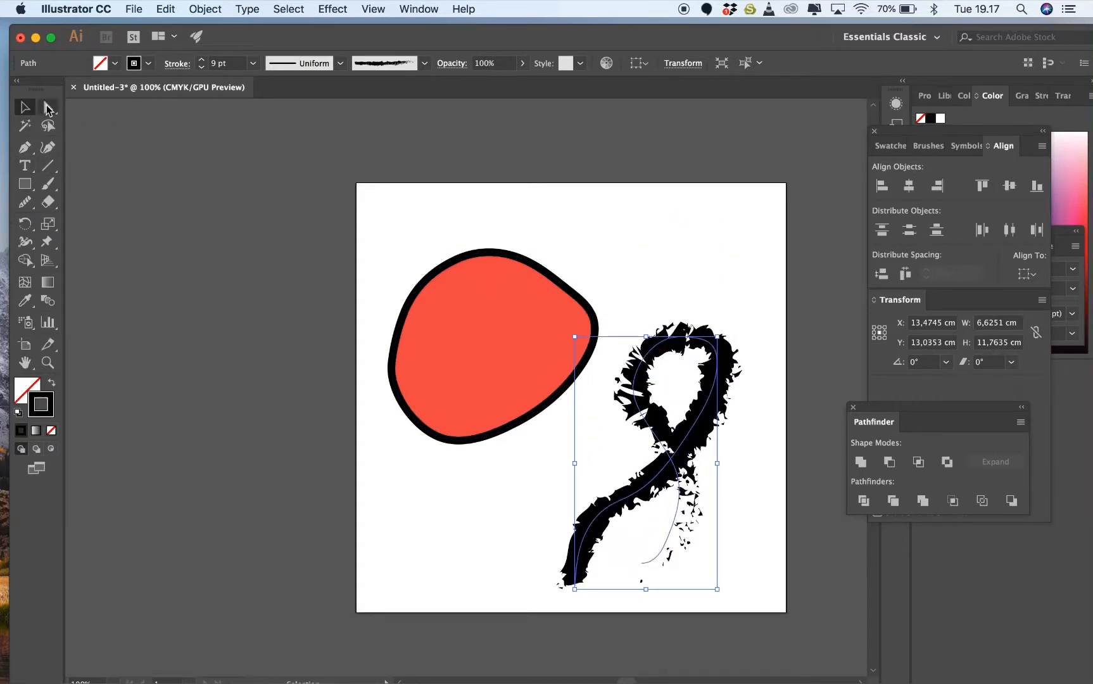
- Reshape the charcoal line with the Direct Selection Tool, moving its tail anchors left and up, its middle bend down and its loop's top anchors up
click(48, 108)
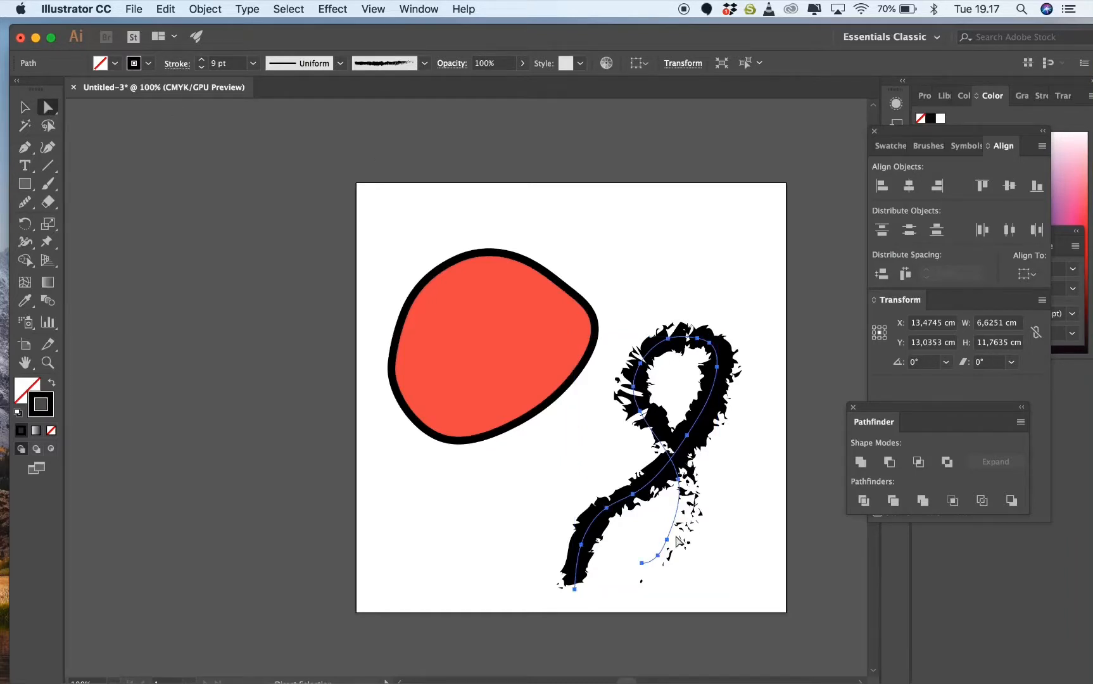
mouse_move(551, 533)
mouse_down()
mouse_move(602, 598)
mouse_move(526, 550)
mouse_move(521, 561)
mouse_up()
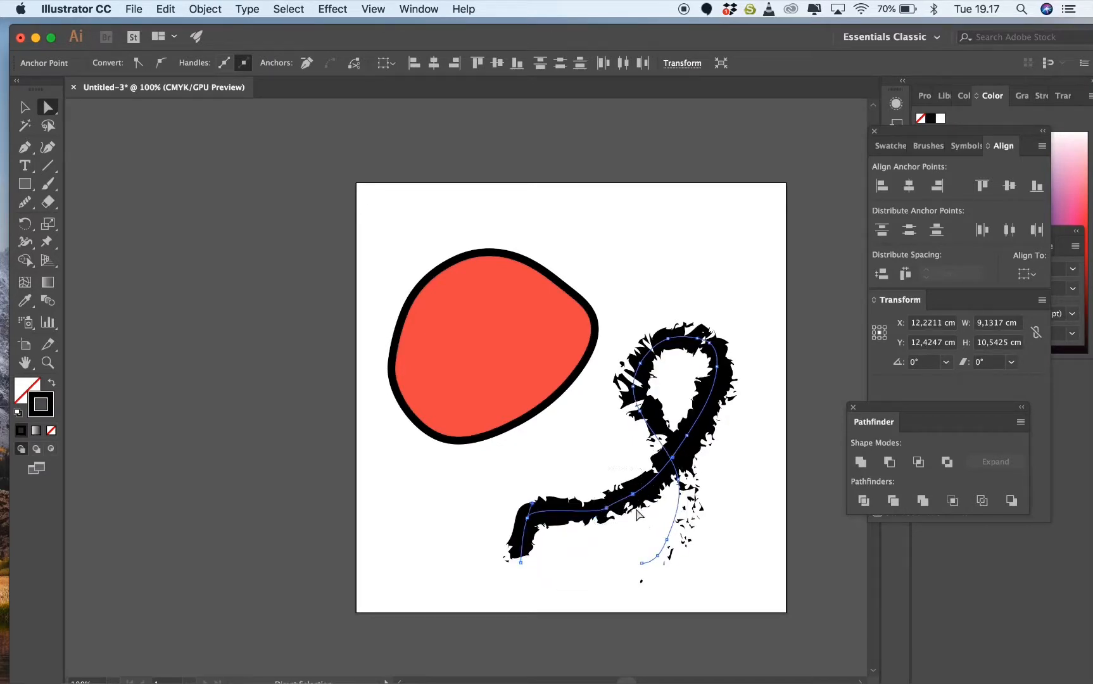
drag(632, 494, 645, 541)
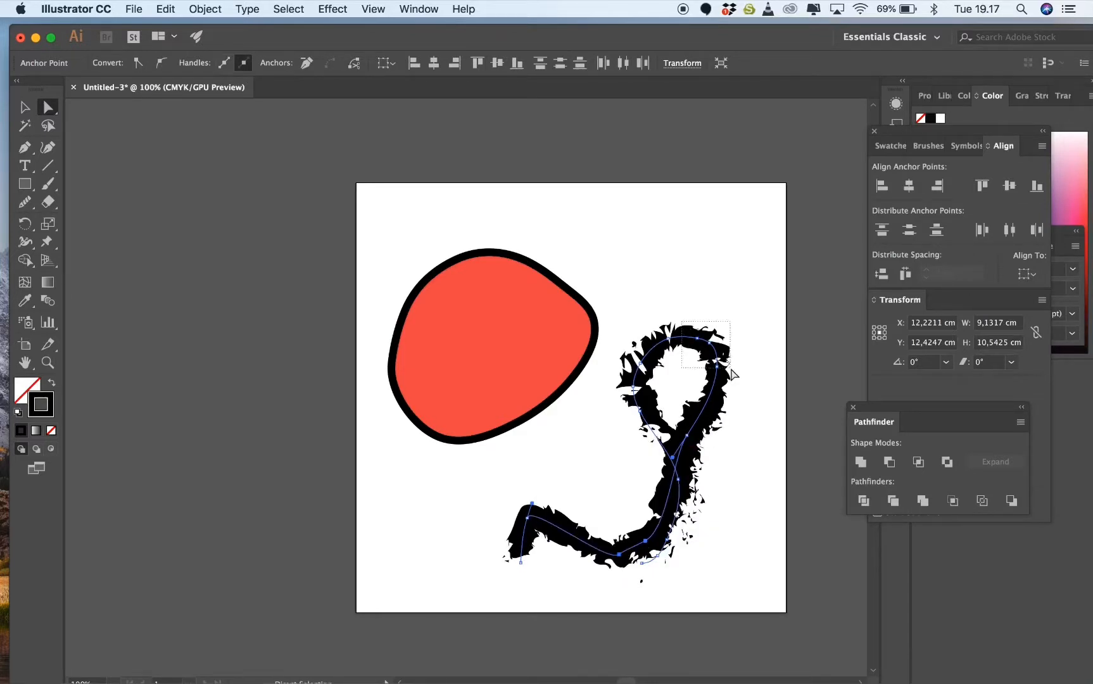
drag(716, 356, 716, 276)
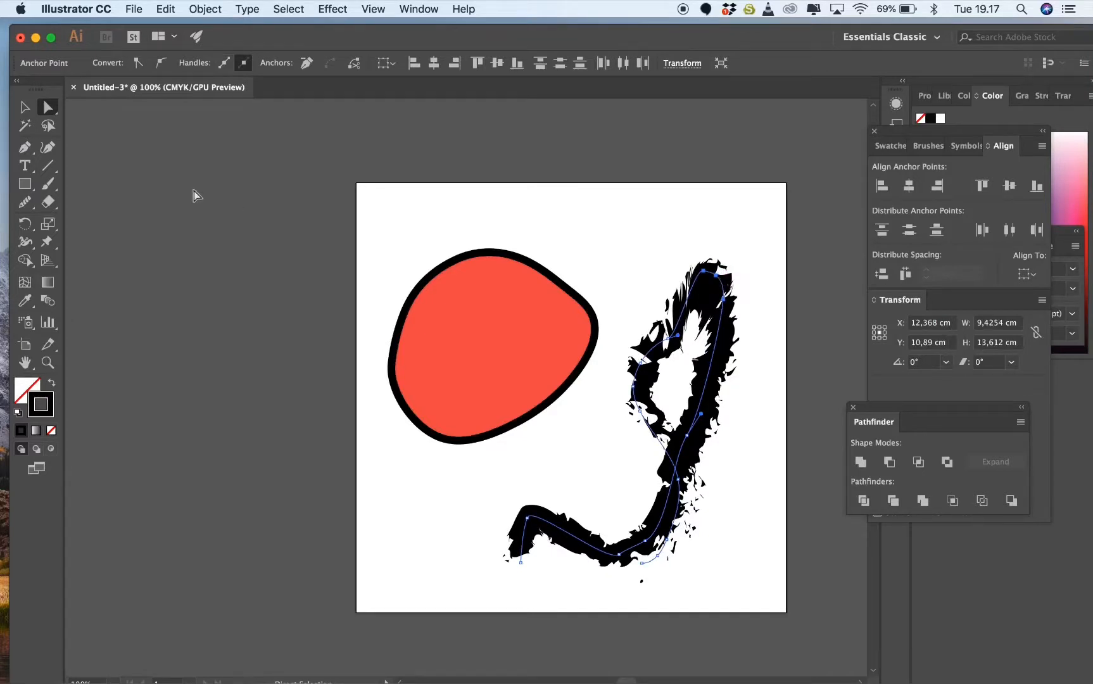
- Scale the whole charcoal line down to about 5.9 × 6.4 cm and back up to about 8.3 × 10.6 cm, repositioning it beside the blob
click(27, 109)
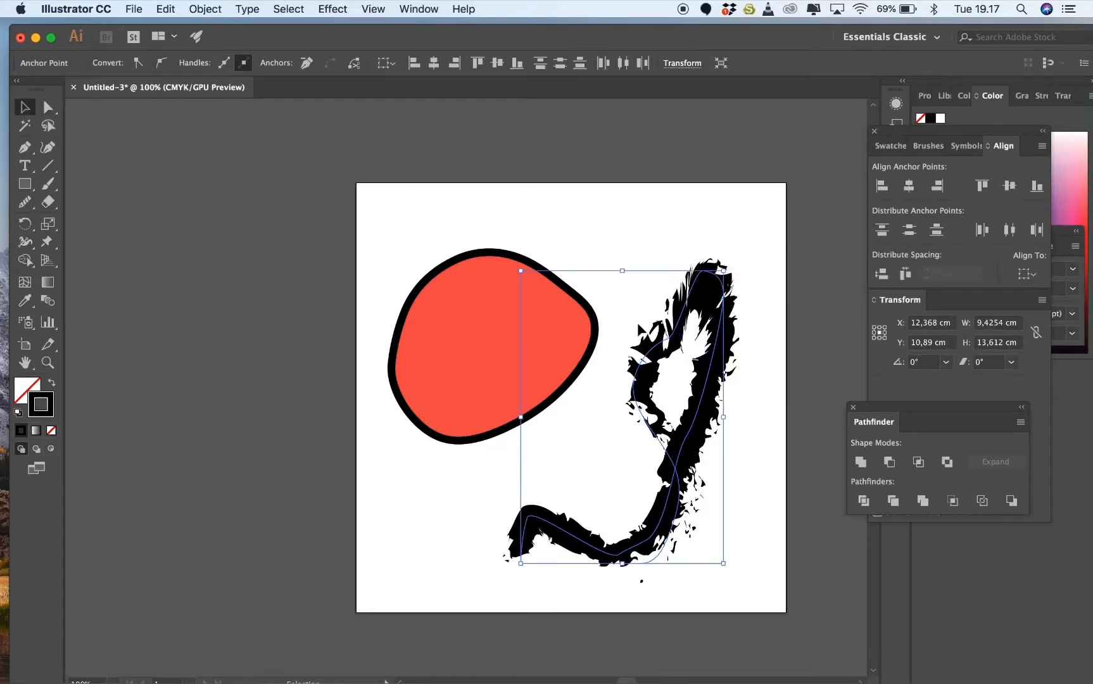
click(657, 328)
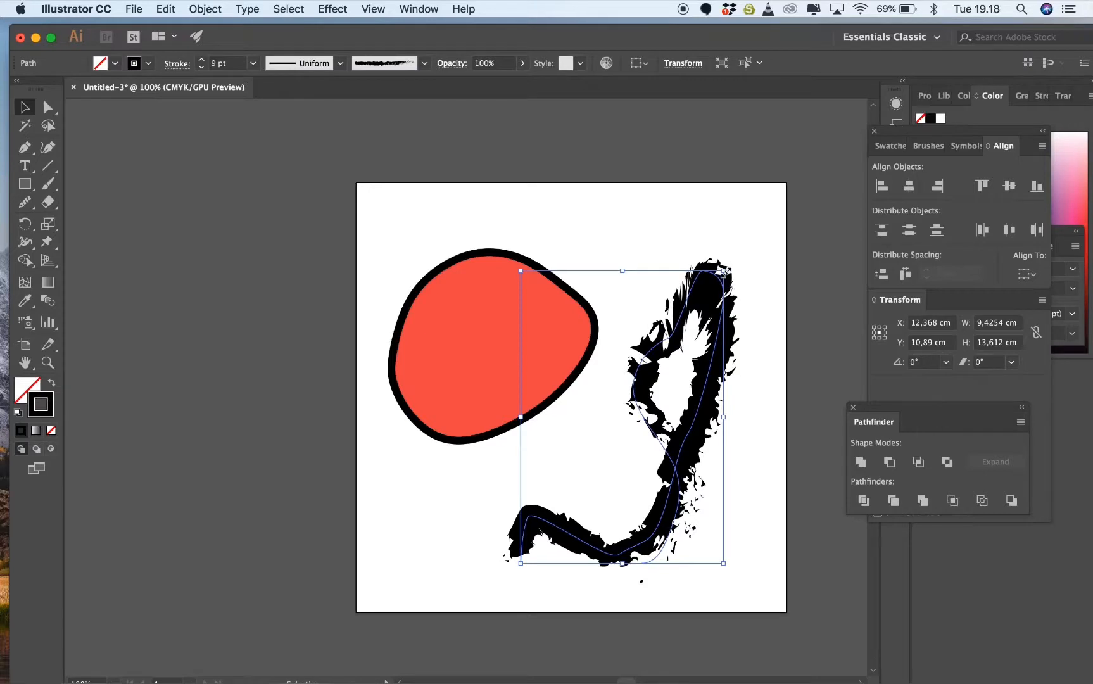
mouse_move(723, 271)
mouse_down()
mouse_move(709, 313)
mouse_move(659, 357)
mouse_move(649, 425)
mouse_up()
mouse_move(629, 482)
mouse_down()
mouse_move(708, 300)
mouse_move(702, 374)
mouse_up()
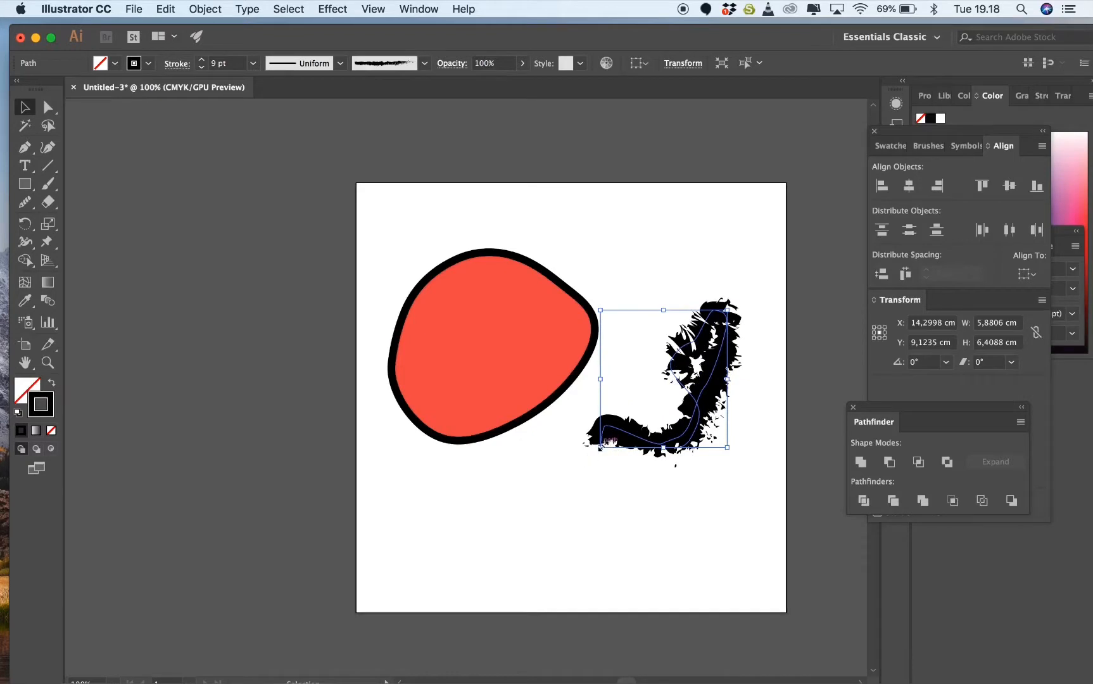
drag(595, 442, 548, 539)
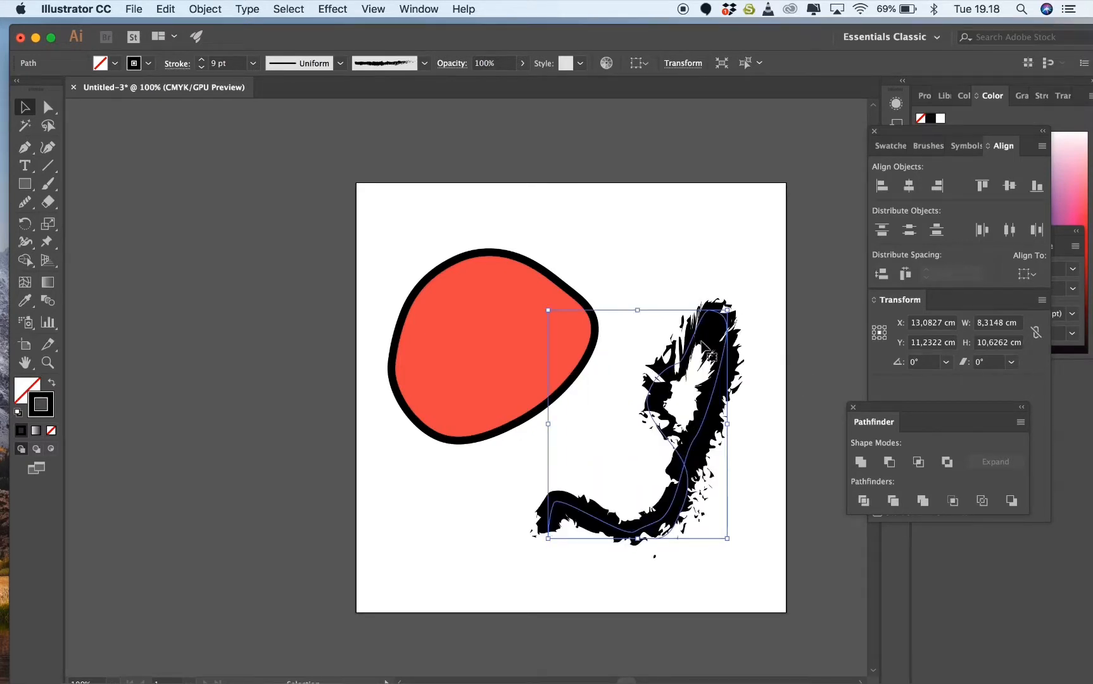
drag(714, 350, 708, 328)
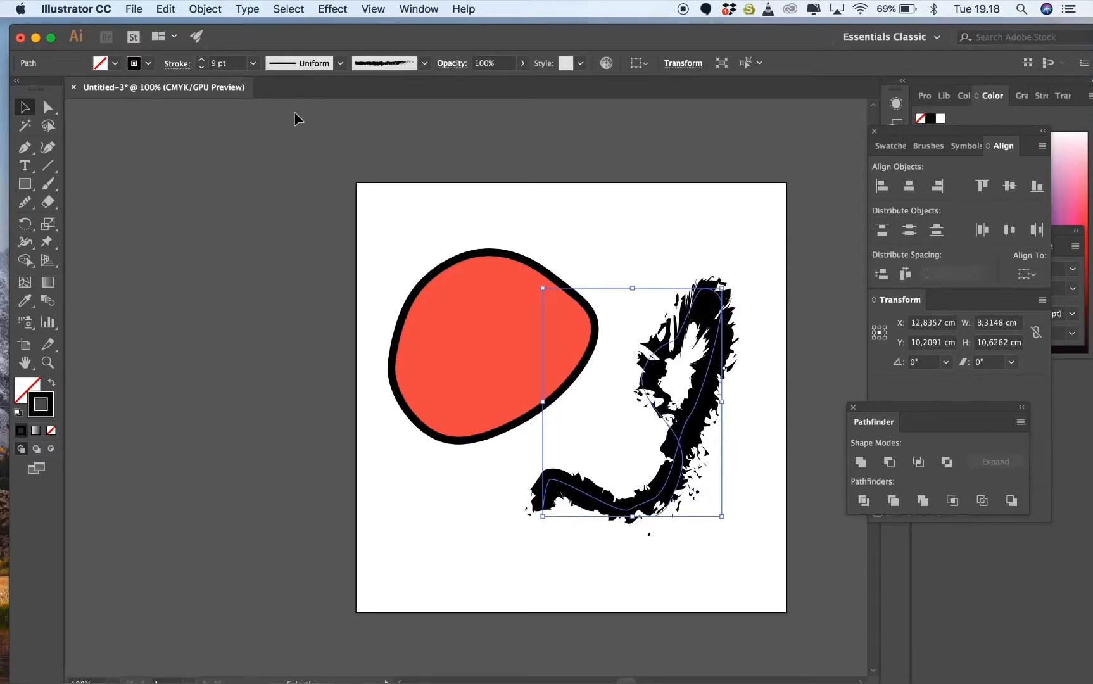
- Expand the appearance of the charcoal line into filled outlines and deselect it
click(205, 9)
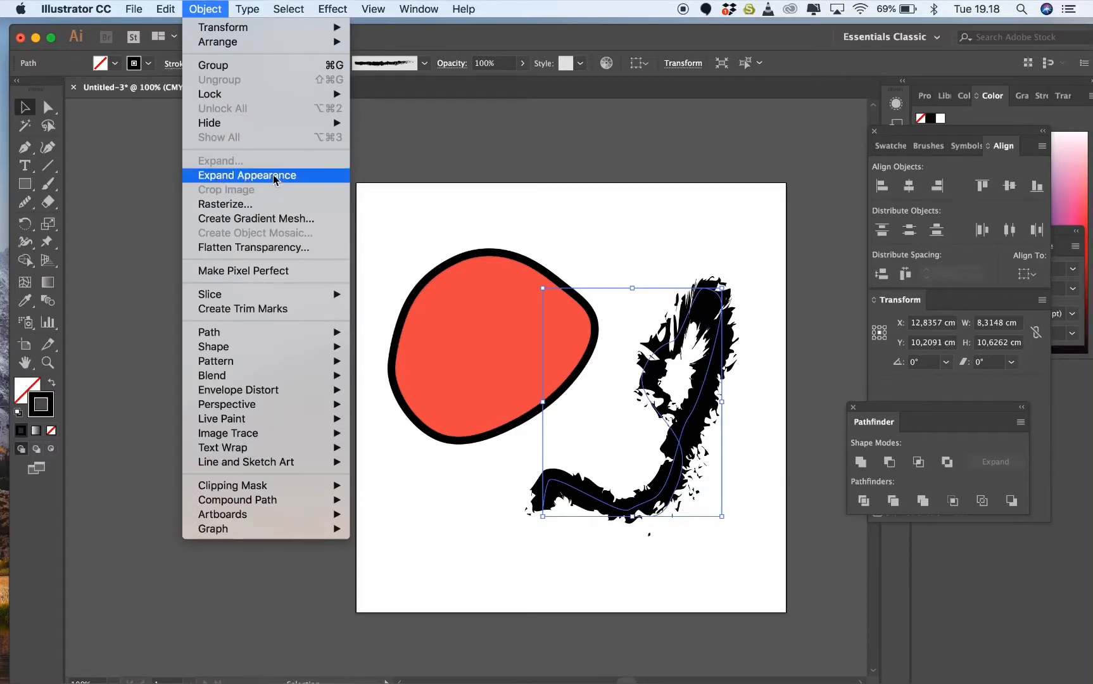
click(235, 175)
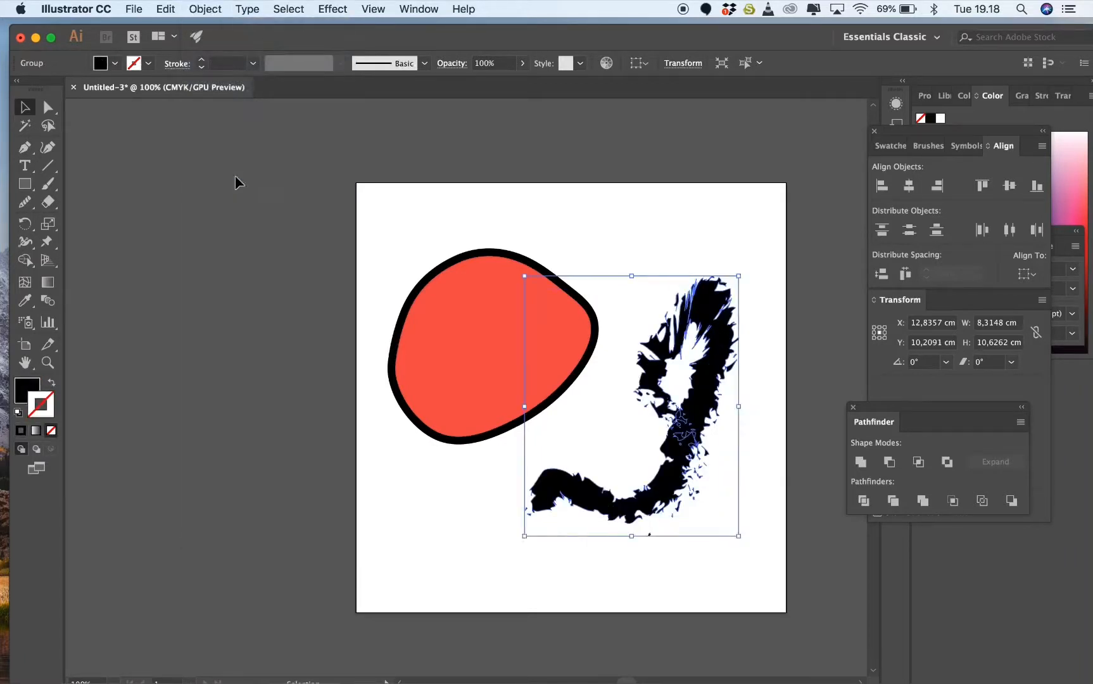
click(675, 235)
- Select the expanded charcoal shape and scale it down to about 5.4 × 5.1 cm
click(688, 326)
drag(739, 276, 728, 307)
key(a)
key(super+z)
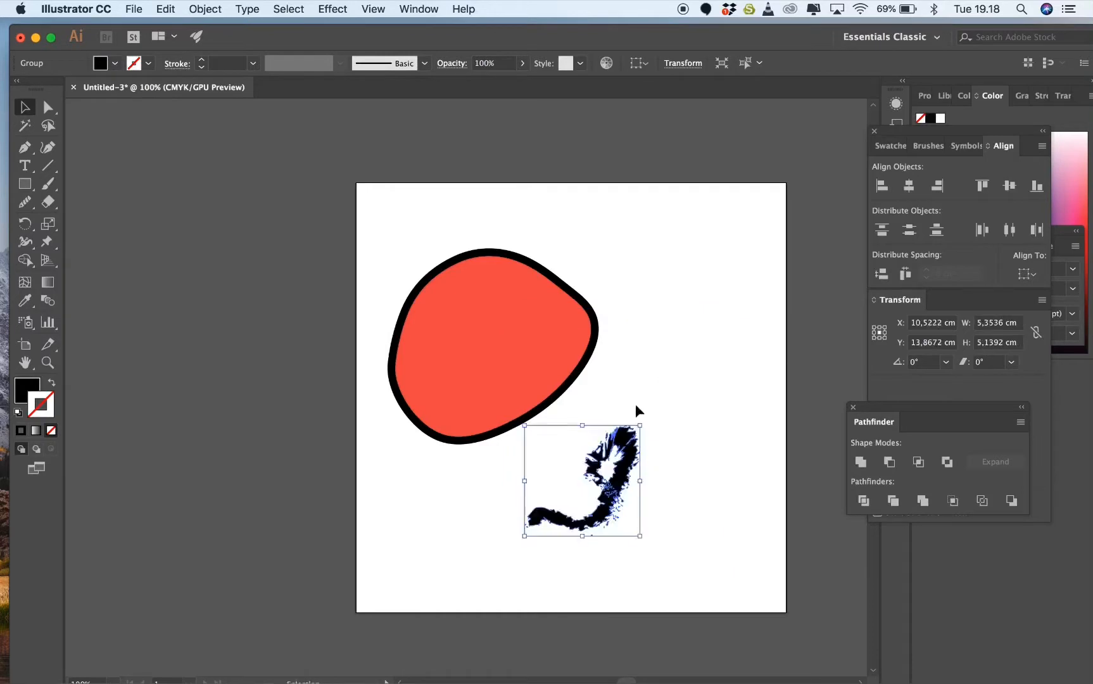
- Enlarge the expanded charcoal shape to about 12.5 × 12 cm, move it left and down, and shrink it to fit beside the blob, deselected
drag(639, 427, 800, 184)
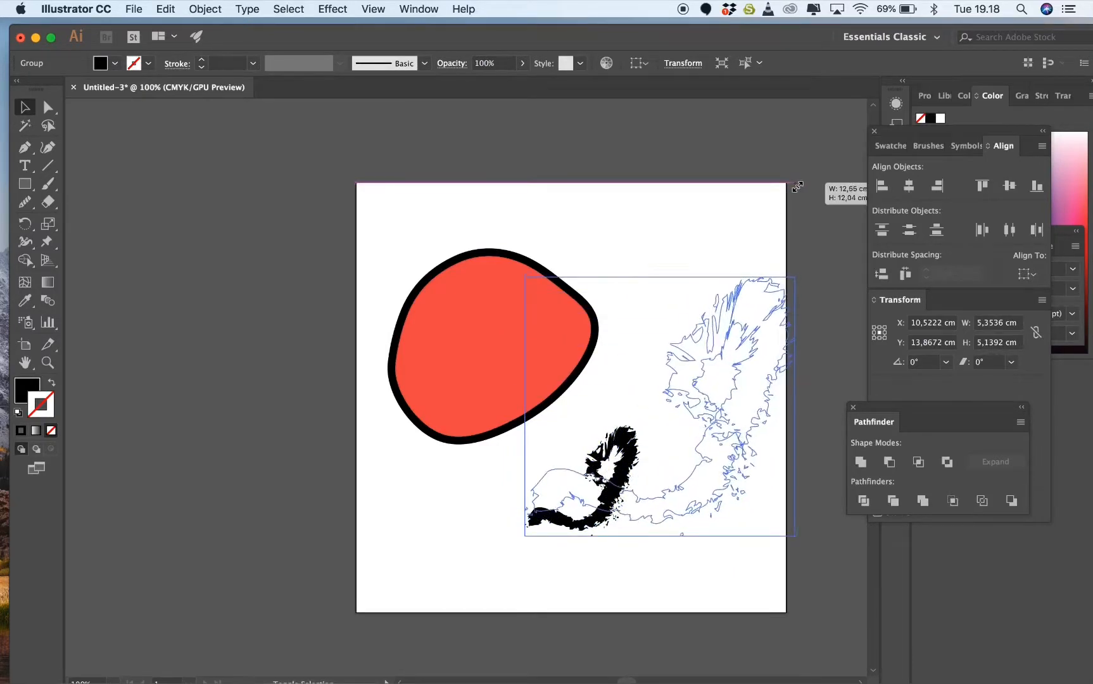
drag(703, 342, 648, 367)
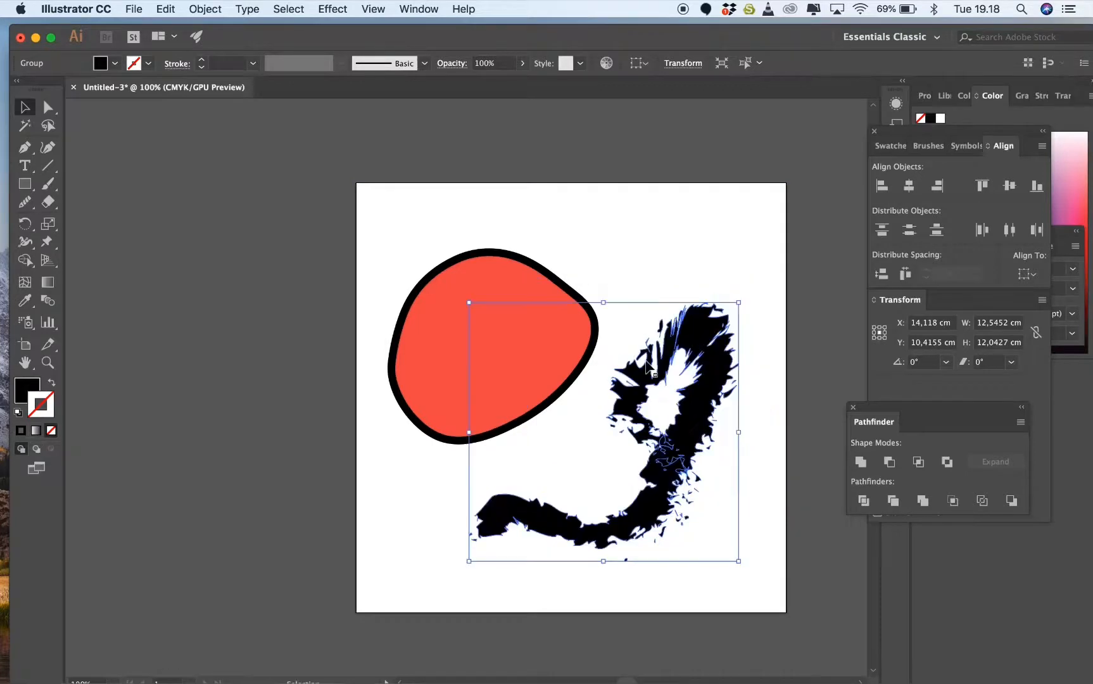
mouse_move(466, 566)
mouse_down()
mouse_move(535, 551)
mouse_move(589, 451)
mouse_up()
click(609, 521)
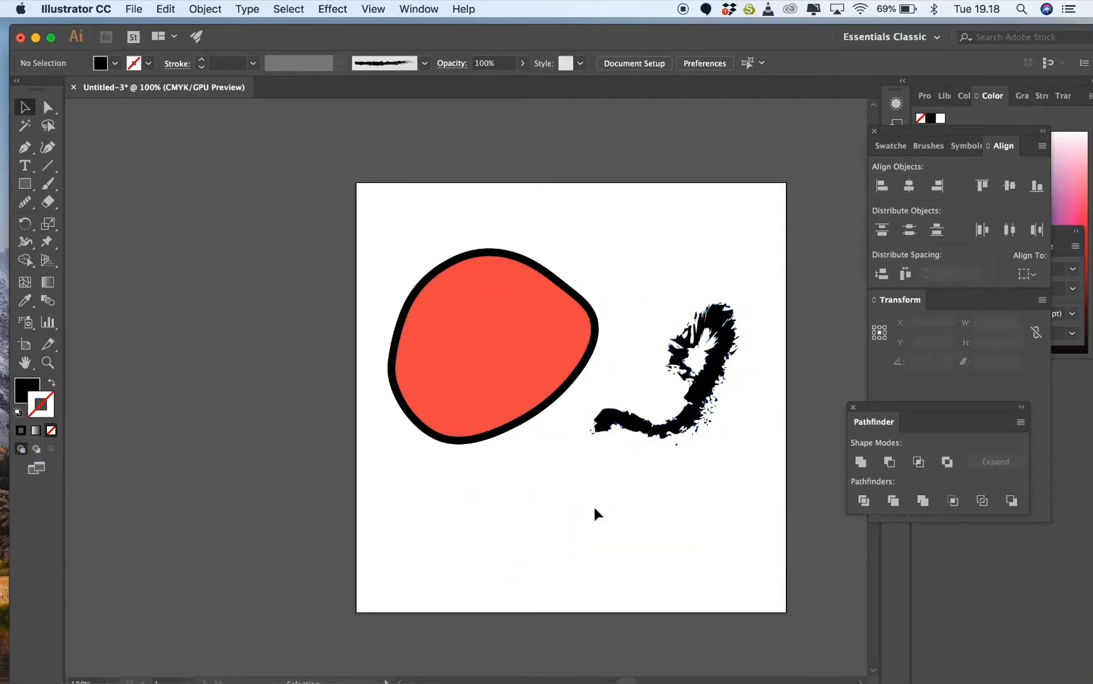
- Fill the expanded charcoal shape beside the blob with pinkish red F70F51 and deselect it
click(527, 416)
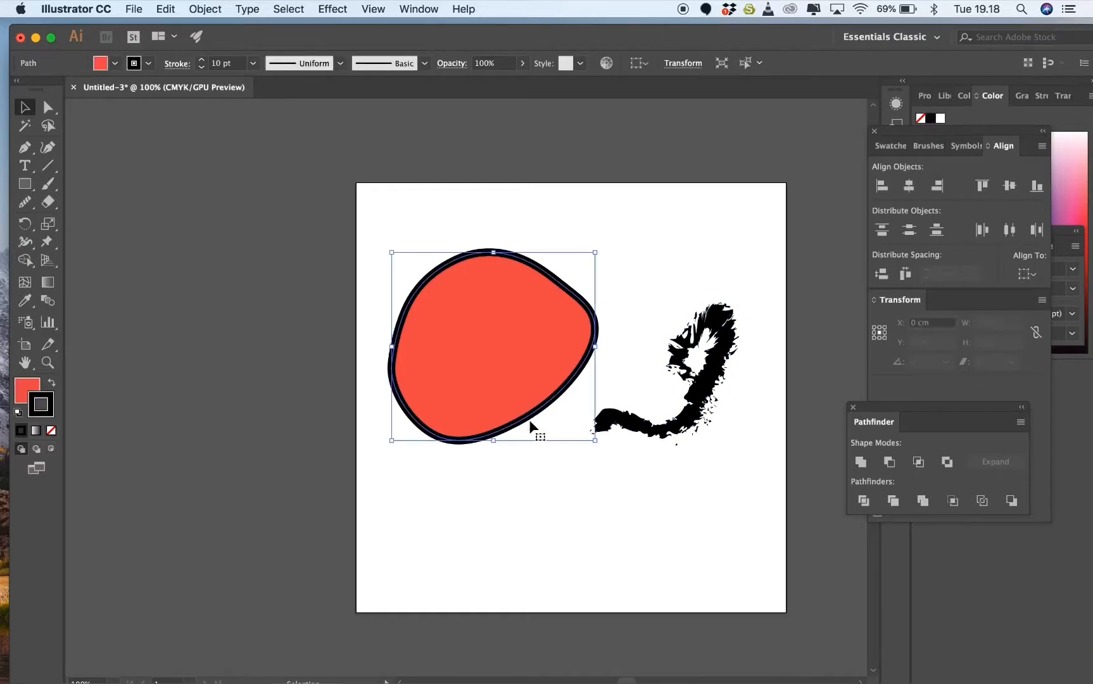
click(580, 526)
click(687, 430)
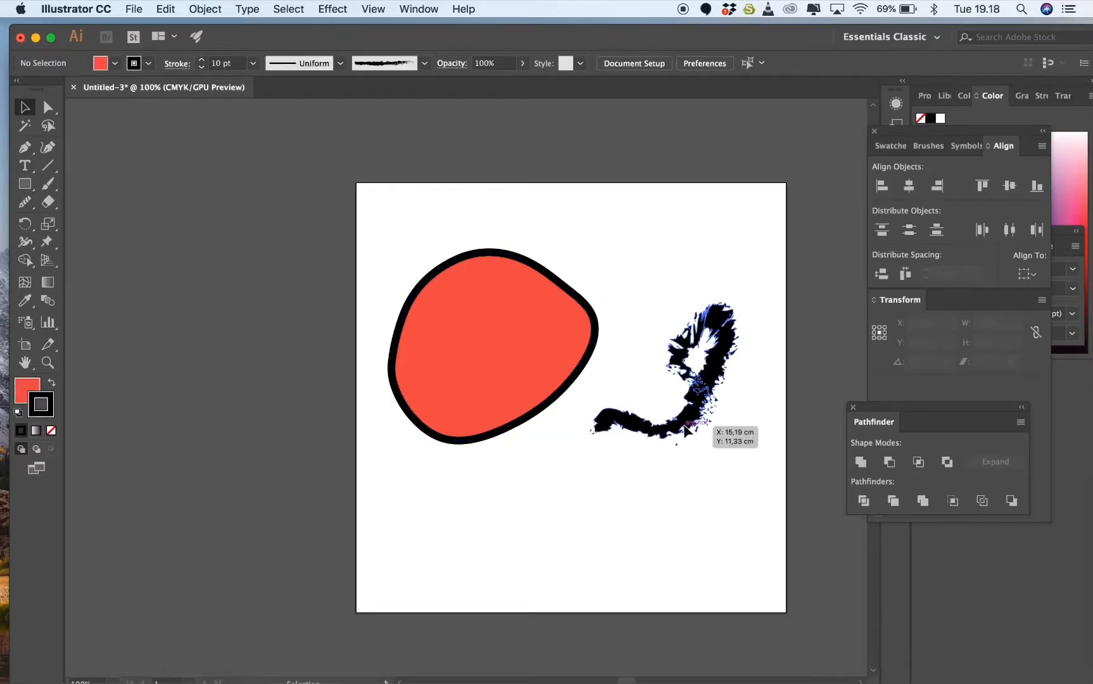
double_click(31, 389)
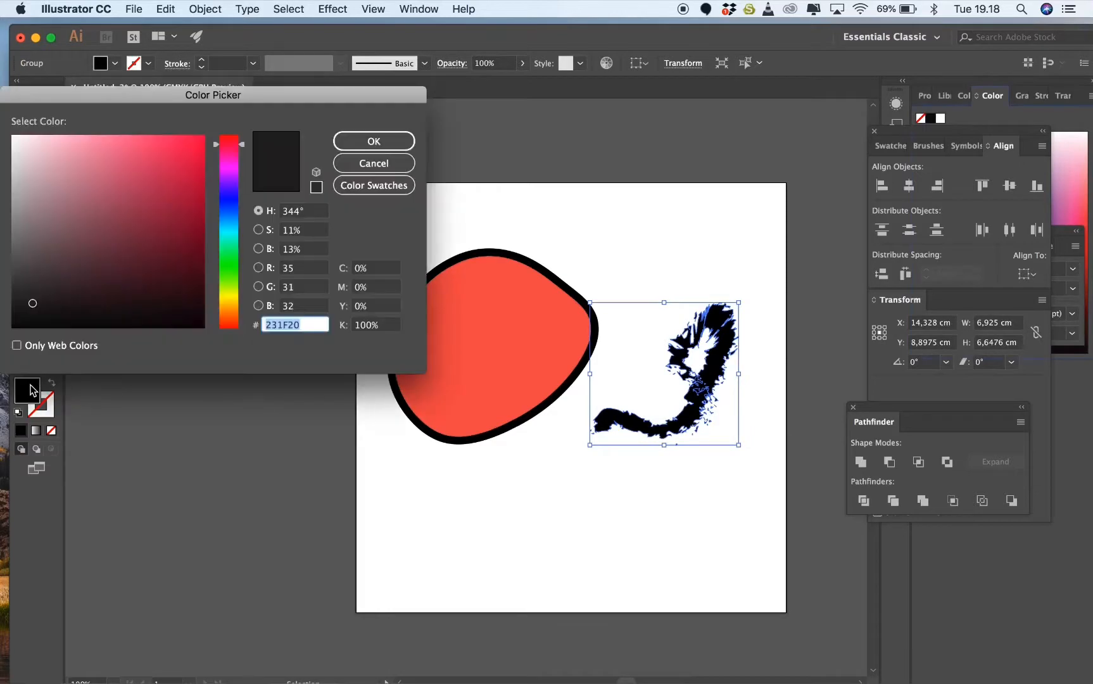
click(193, 138)
click(373, 141)
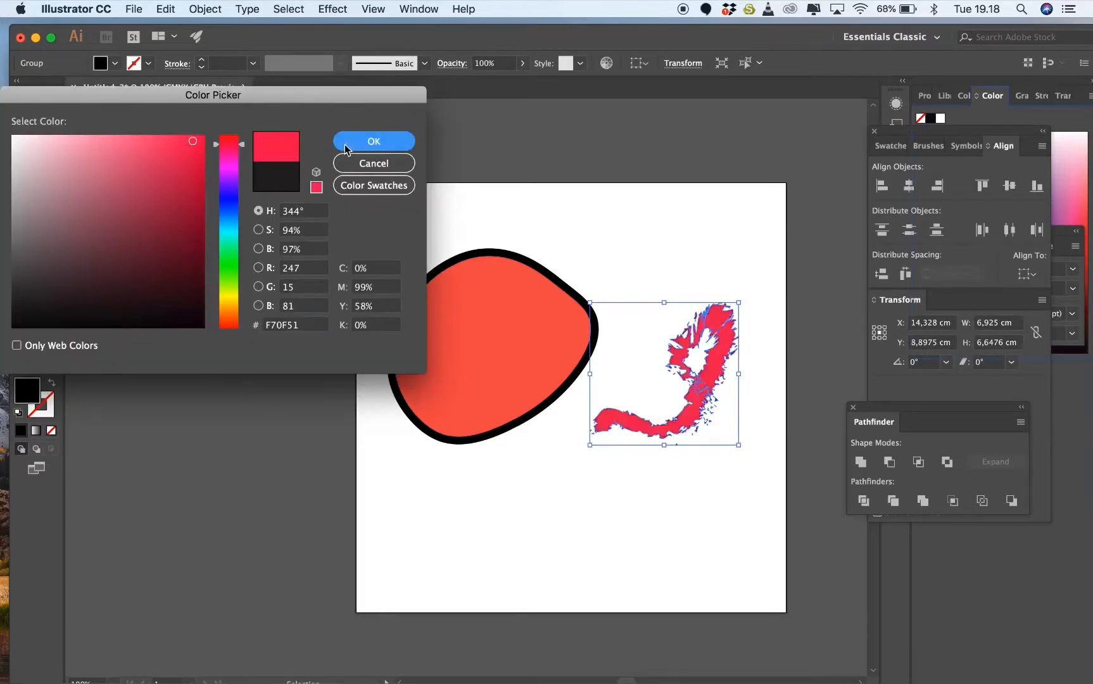
click(715, 247)
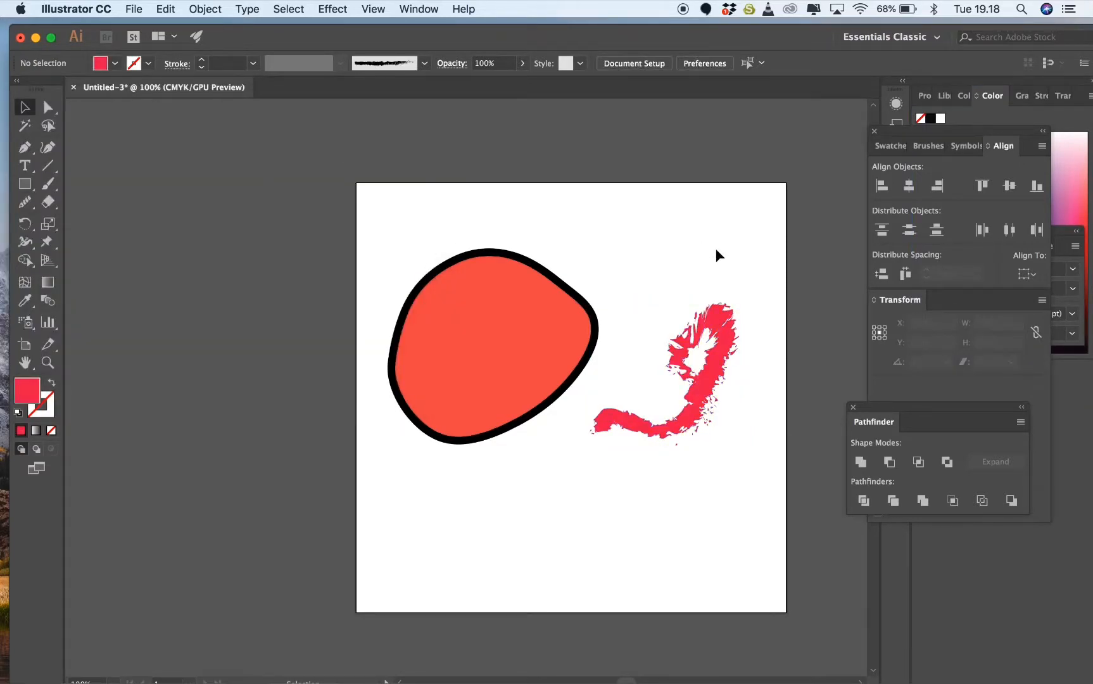
- Select both the red blob and the expanded charcoal shape and delete them to clear the artboard
click(484, 406)
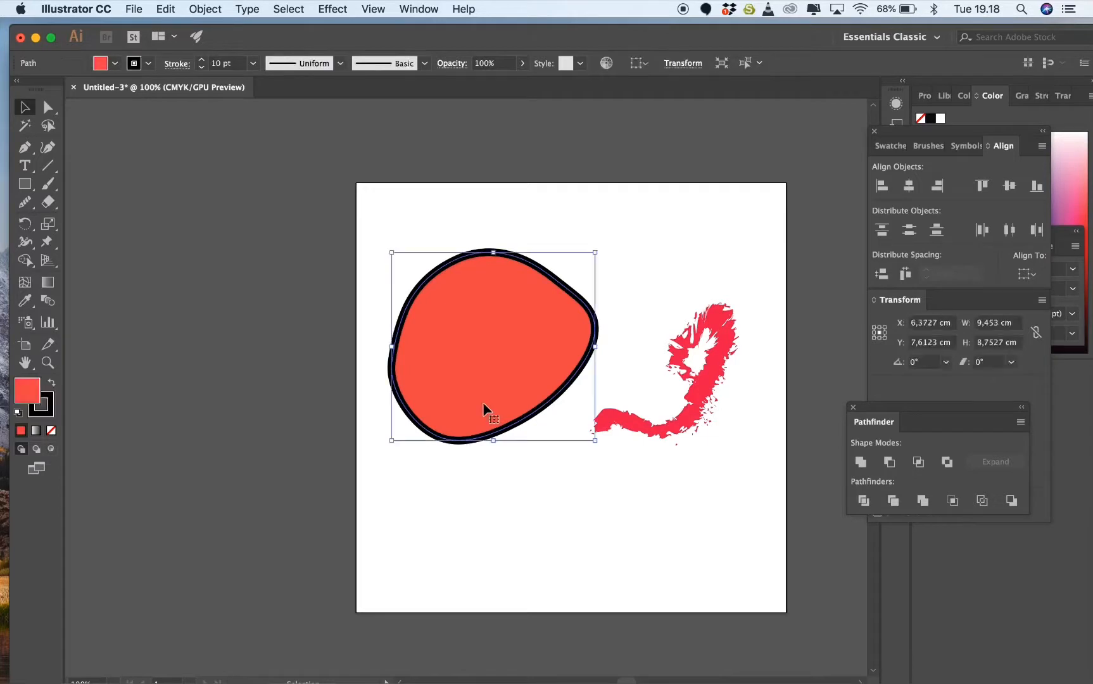
click(664, 447)
drag(416, 245, 682, 462)
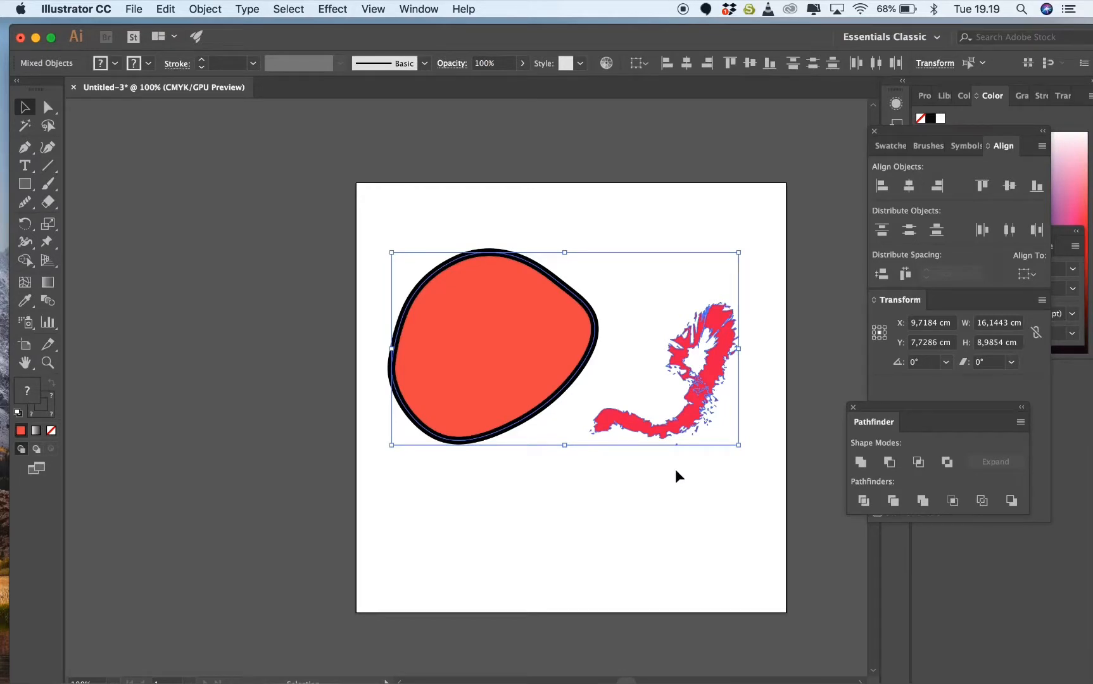
key(Delete)
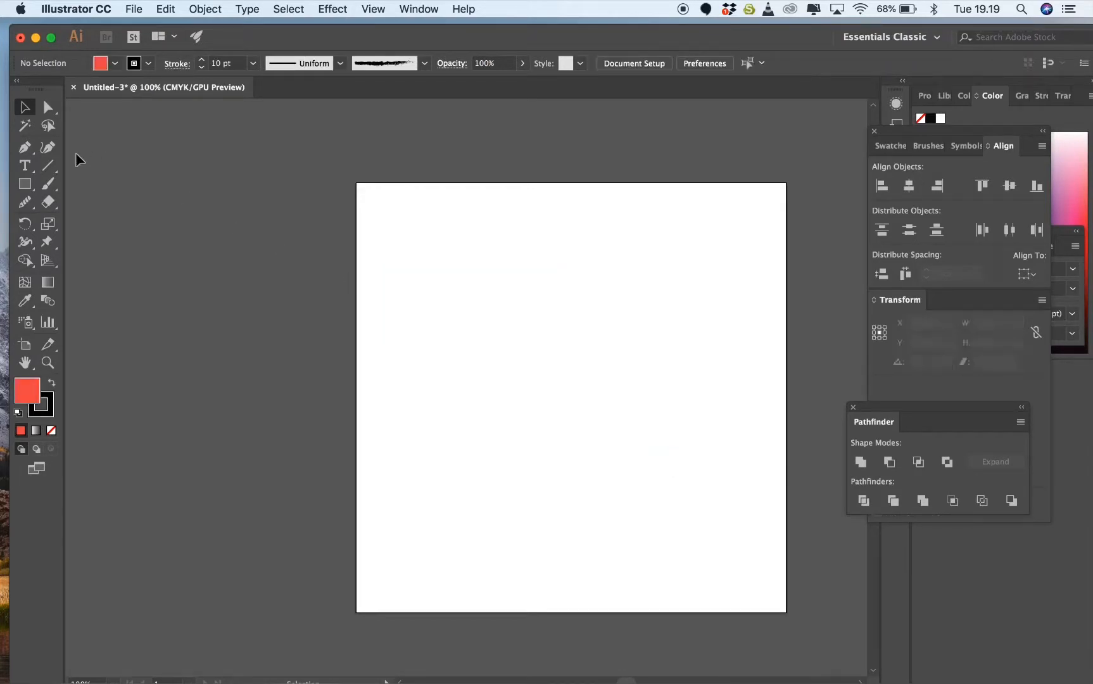
- Draw a red square about 7.3 × 7.3 cm without a stroke and move it slightly down the artboard
click(25, 183)
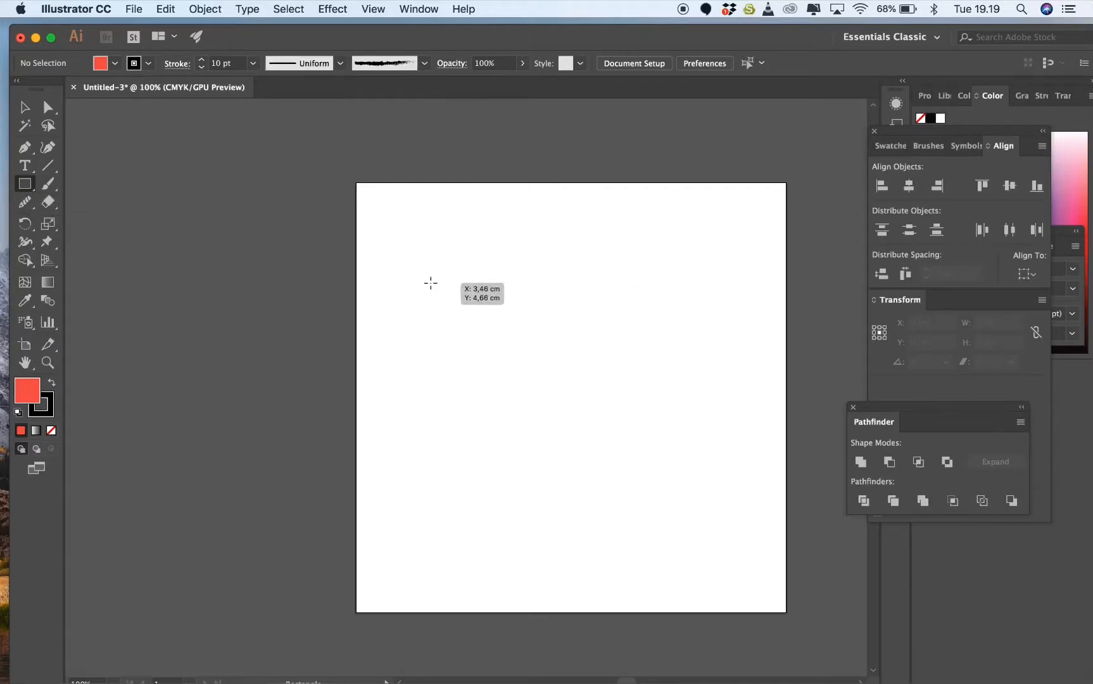
drag(429, 283, 588, 423)
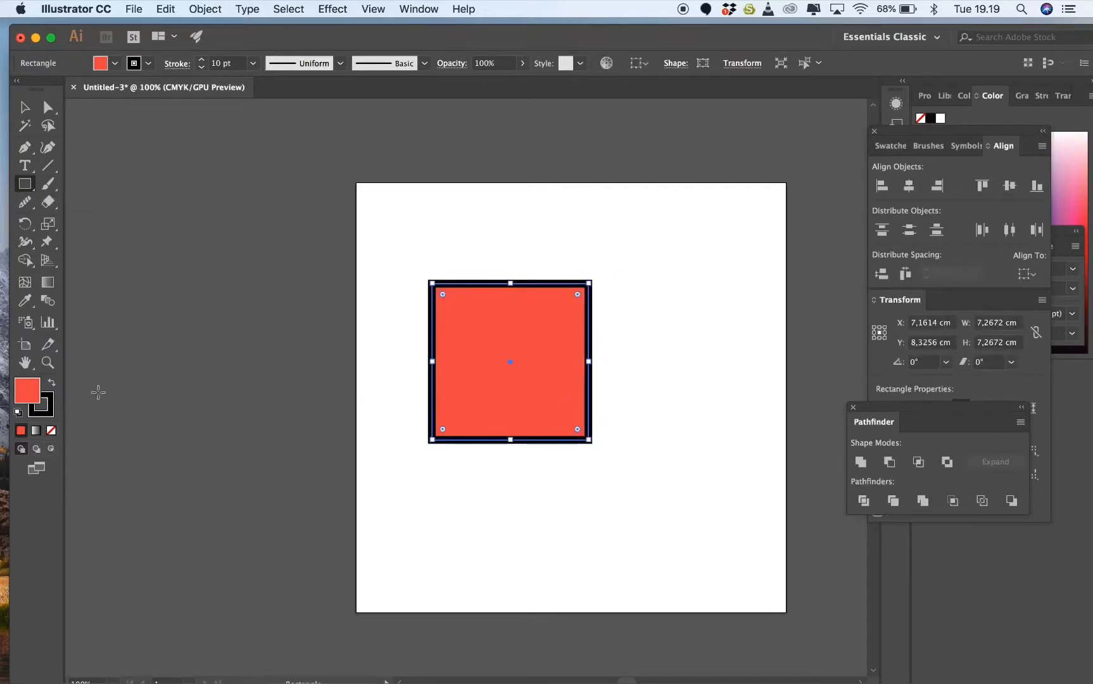
click(41, 403)
click(51, 430)
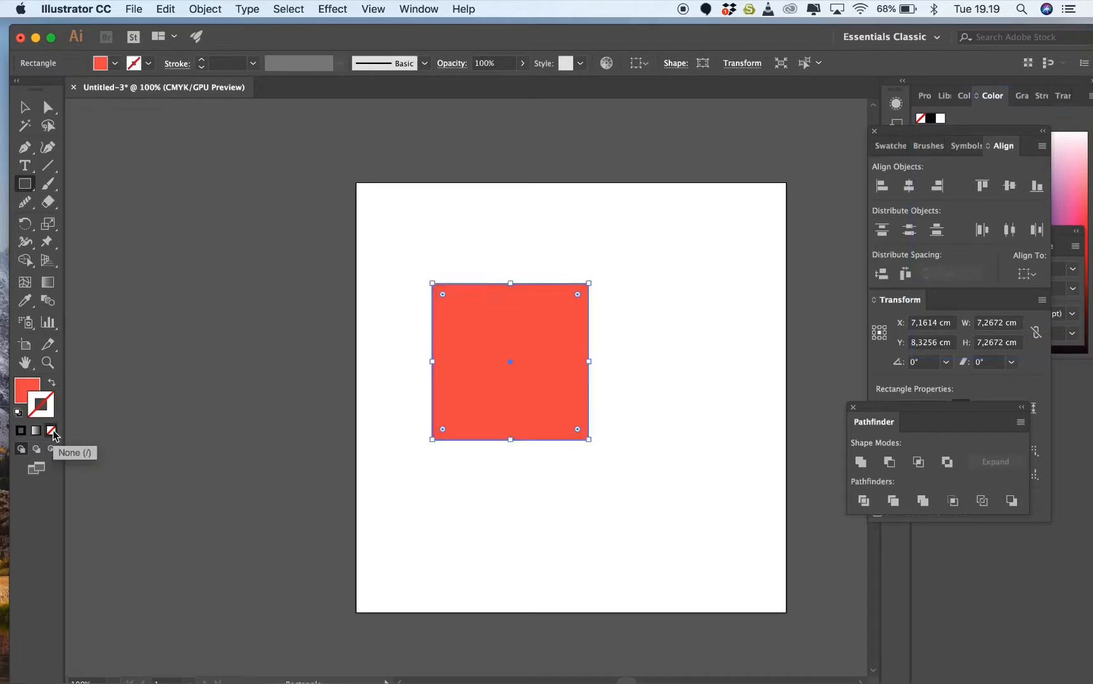
click(25, 107)
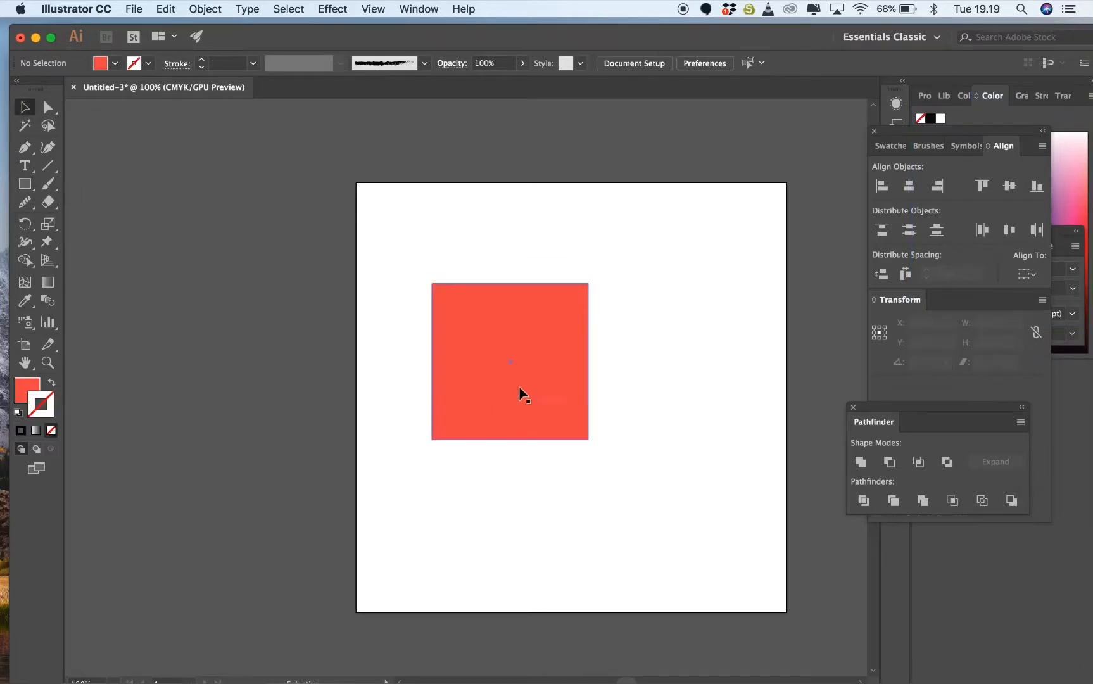
drag(529, 382, 527, 411)
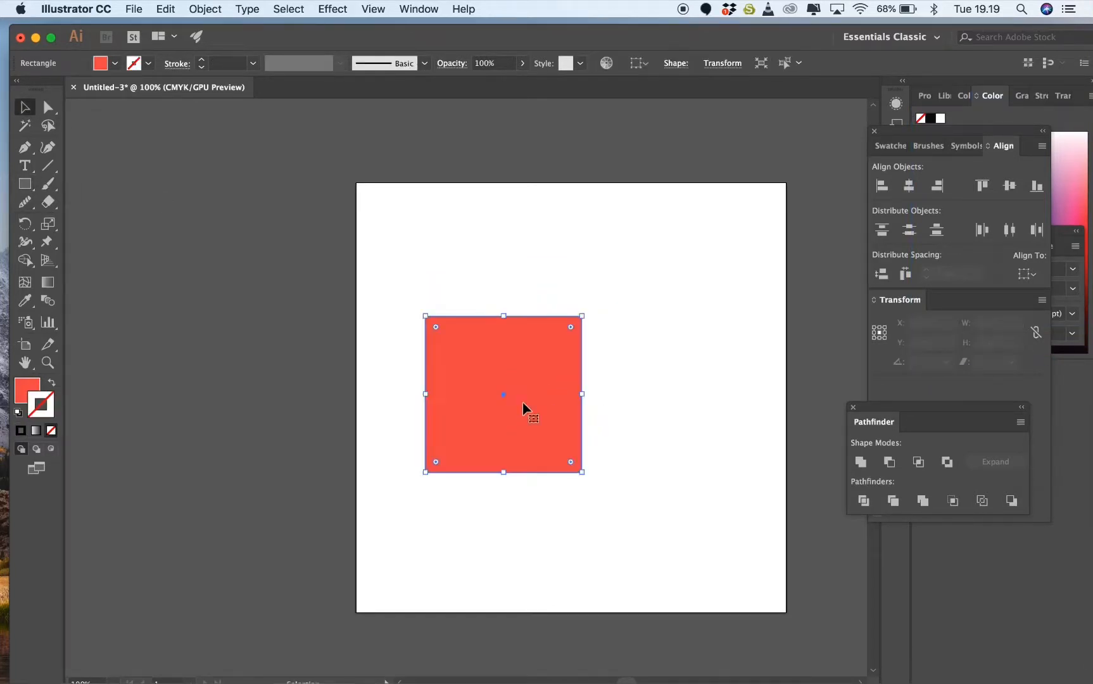
- Draw a circle about 5.6 cm in diameter up and to the right of the square and fill it with pale red E28181
click(24, 183)
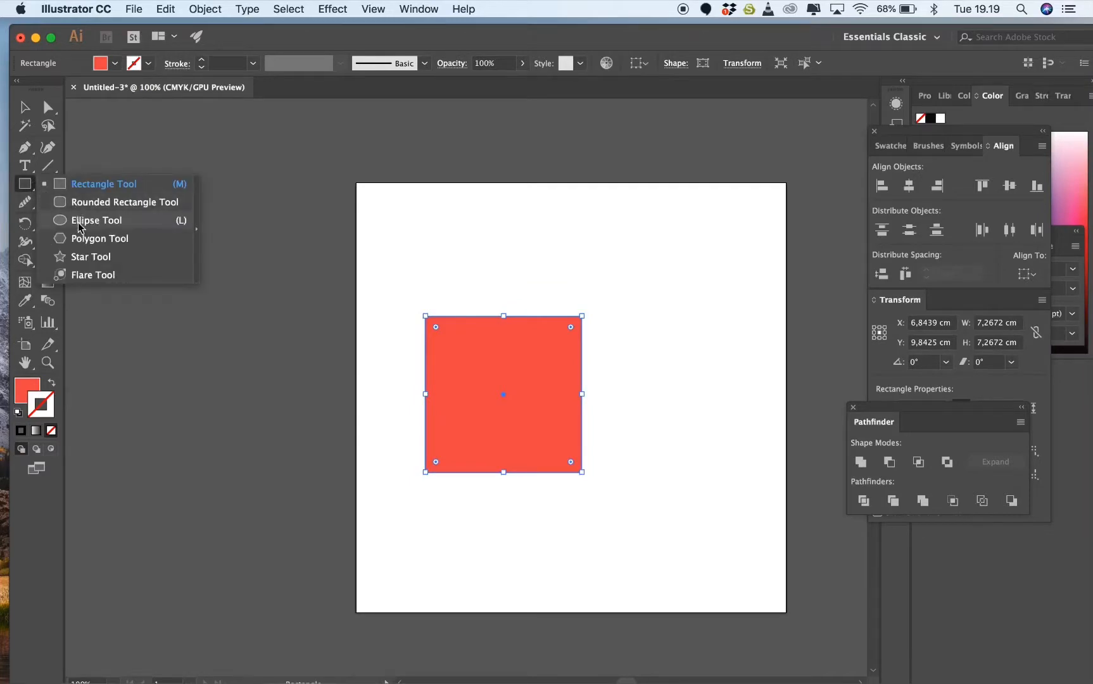
click(77, 220)
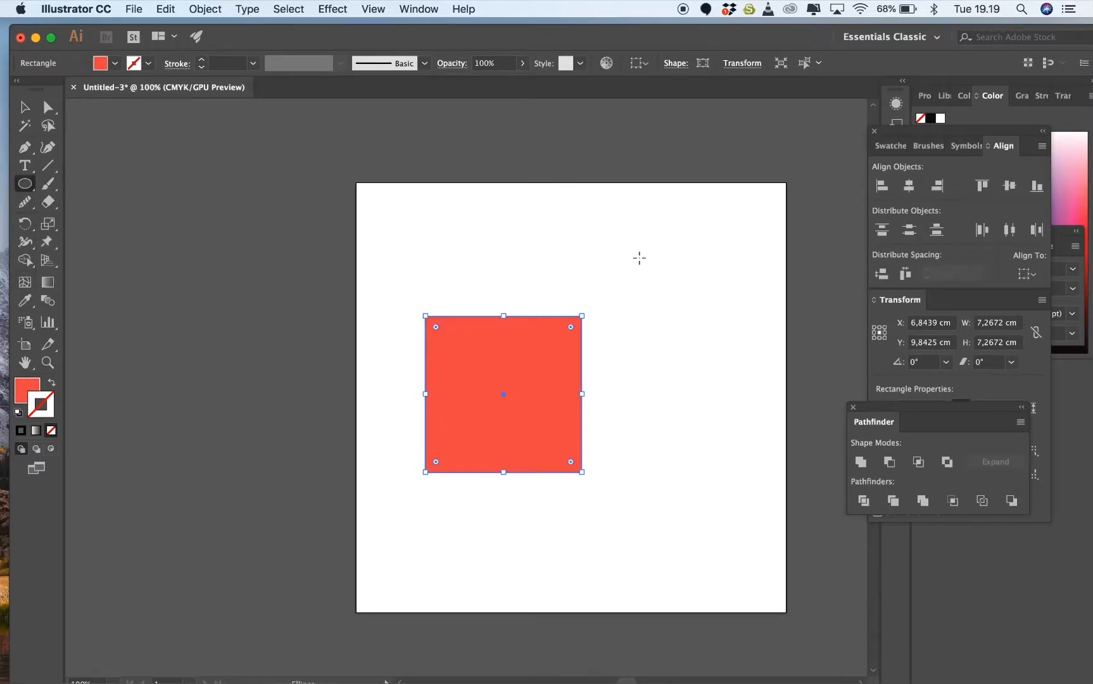
drag(639, 257, 759, 378)
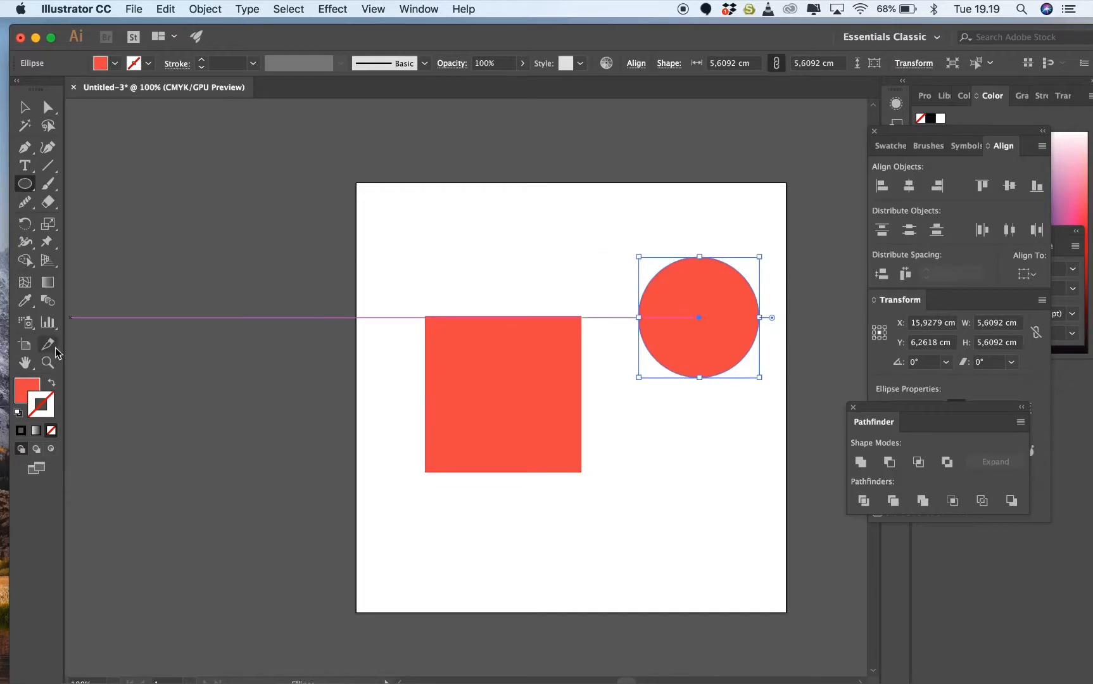
double_click(30, 390)
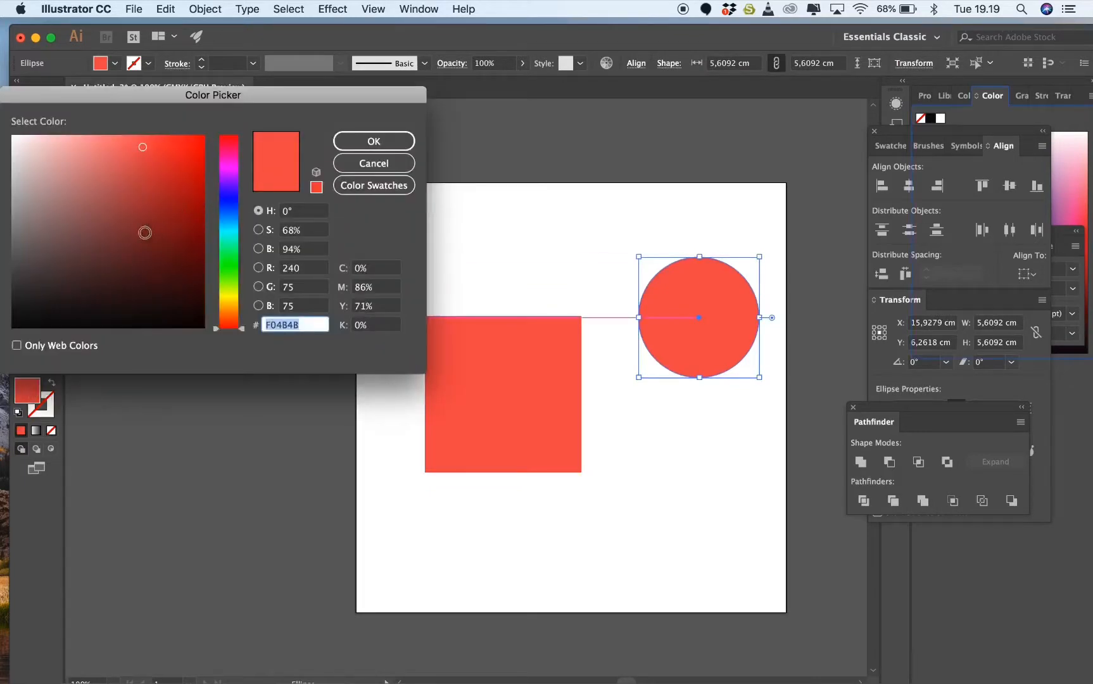
click(140, 198)
drag(119, 187, 106, 163)
click(372, 142)
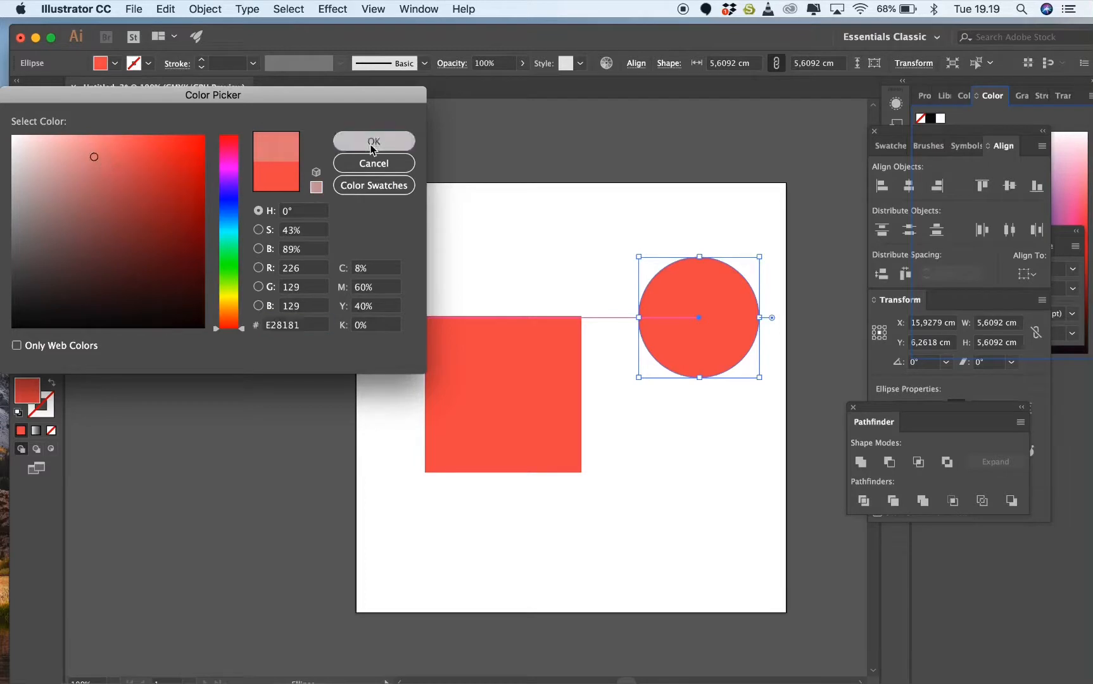
- Move the pale red circle onto the square, centred over its upper edge, and deselect it
click(25, 109)
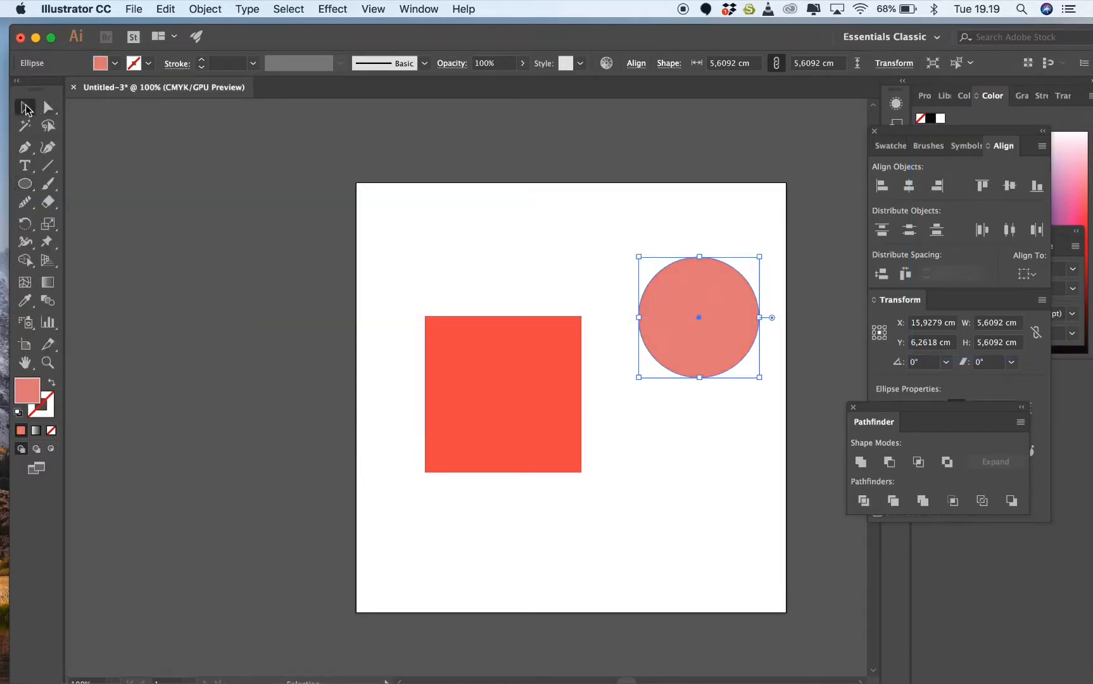
drag(684, 294, 566, 289)
click(703, 327)
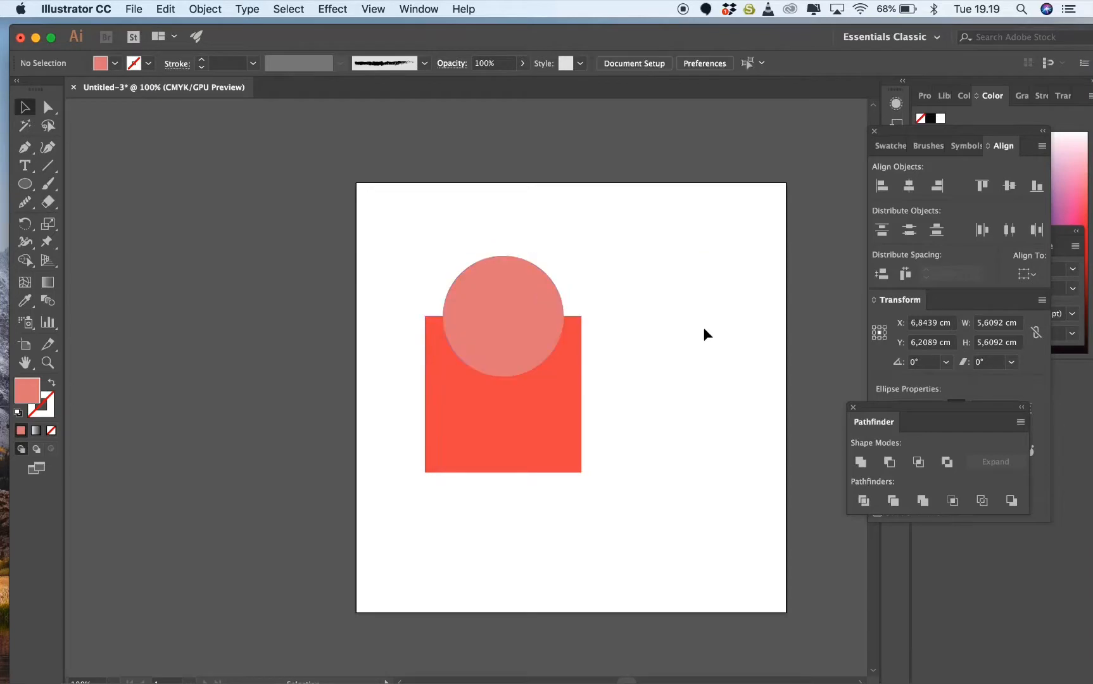
- Draw a narrow upright rectangle about 1.2 × 6.6 cm and centre it across the square's lower edge, below the circle
click(25, 185)
drag(24, 186, 79, 185)
drag(477, 434, 504, 574)
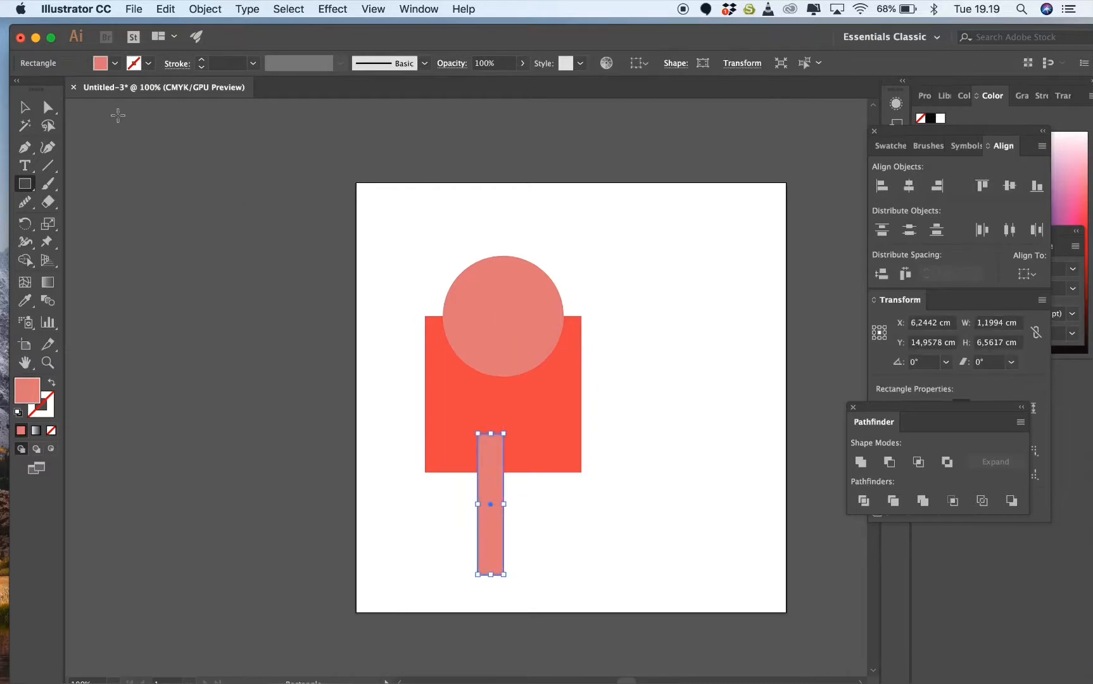
click(25, 107)
click(546, 527)
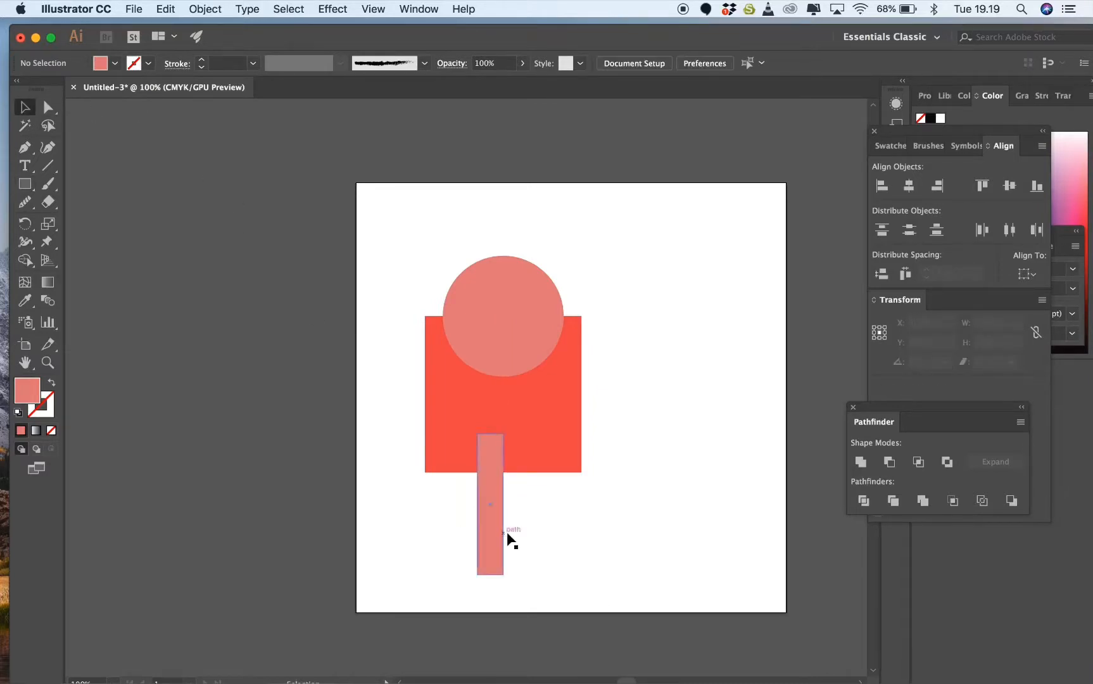
drag(508, 534, 503, 477)
click(549, 526)
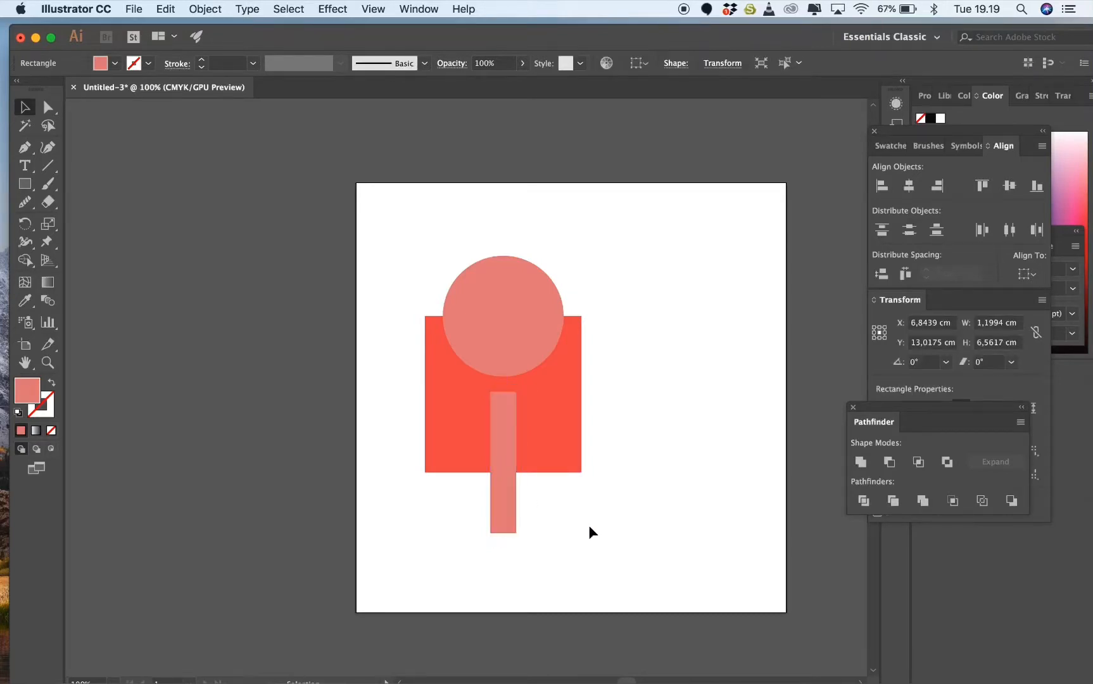
click(589, 526)
- Fill the narrow upright rectangle with mustard yellow CEBF63 and deselect it
click(512, 507)
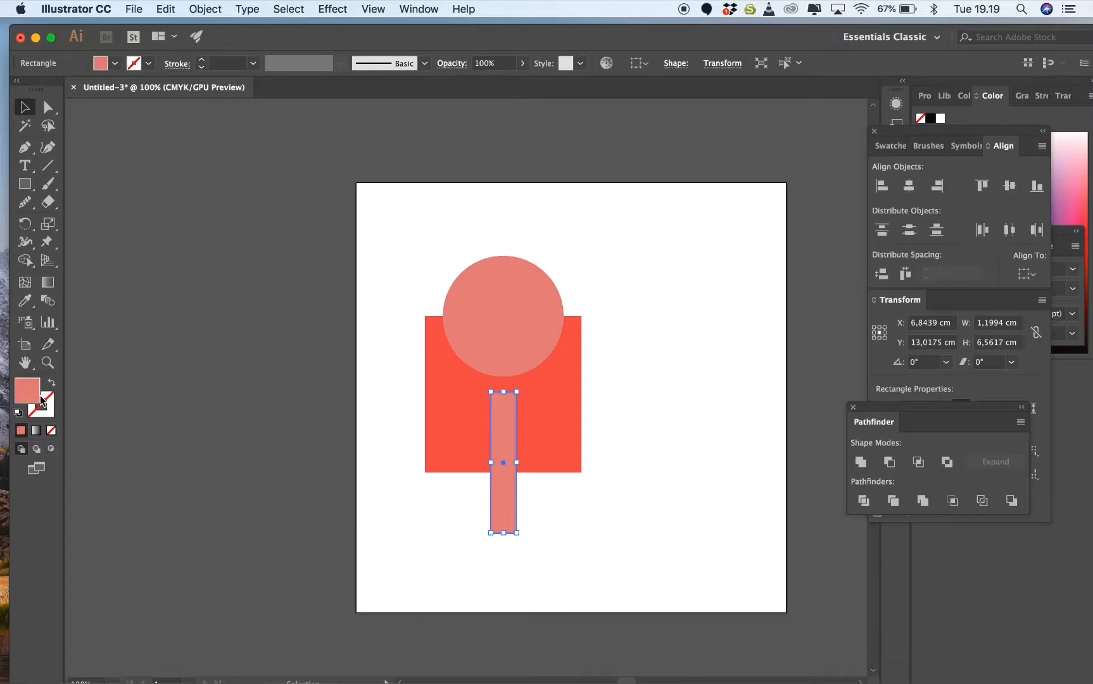
double_click(39, 395)
click(240, 275)
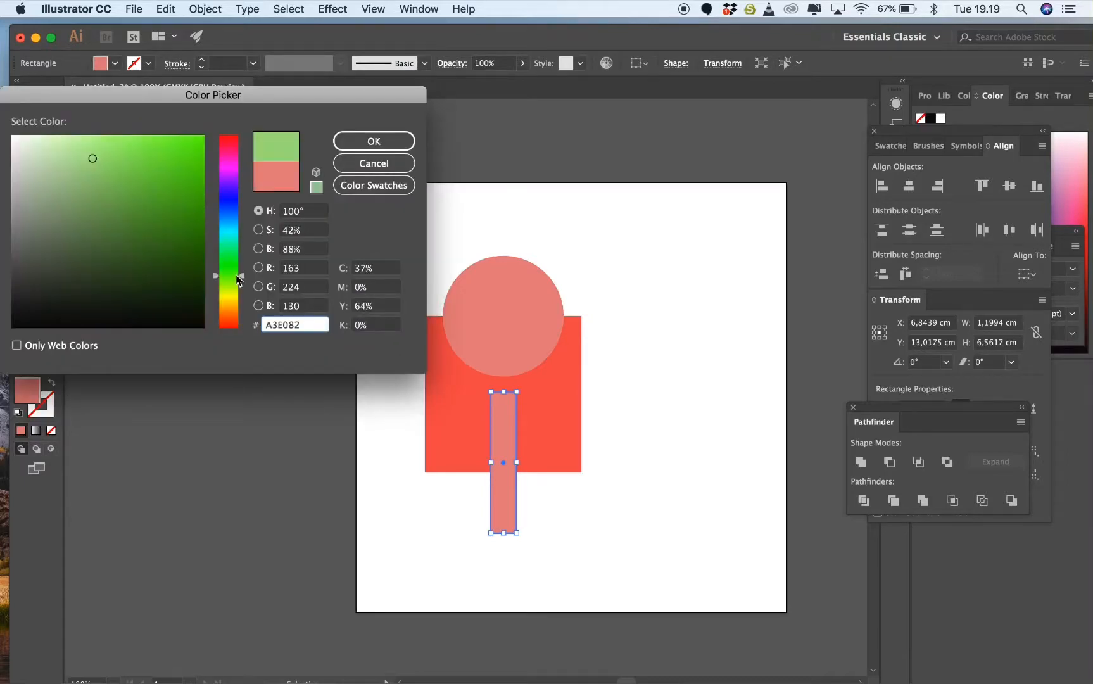
click(225, 300)
click(107, 147)
mouse_move(117, 172)
mouse_down()
mouse_move(92, 146)
mouse_move(60, 157)
mouse_move(110, 171)
mouse_up()
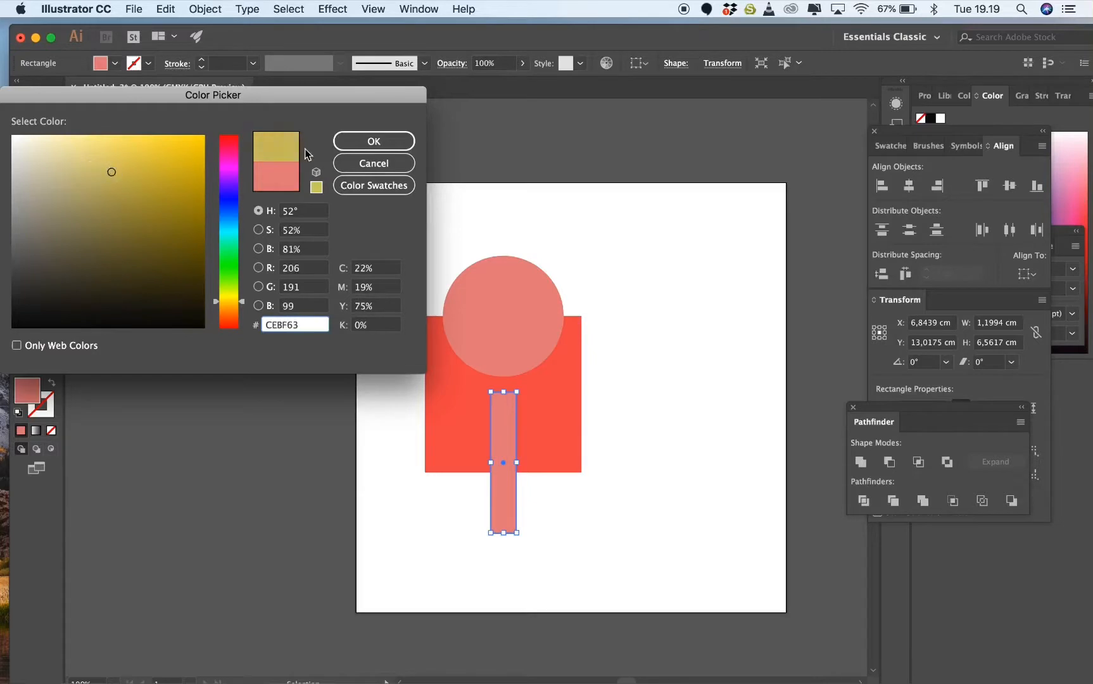
click(374, 141)
click(736, 240)
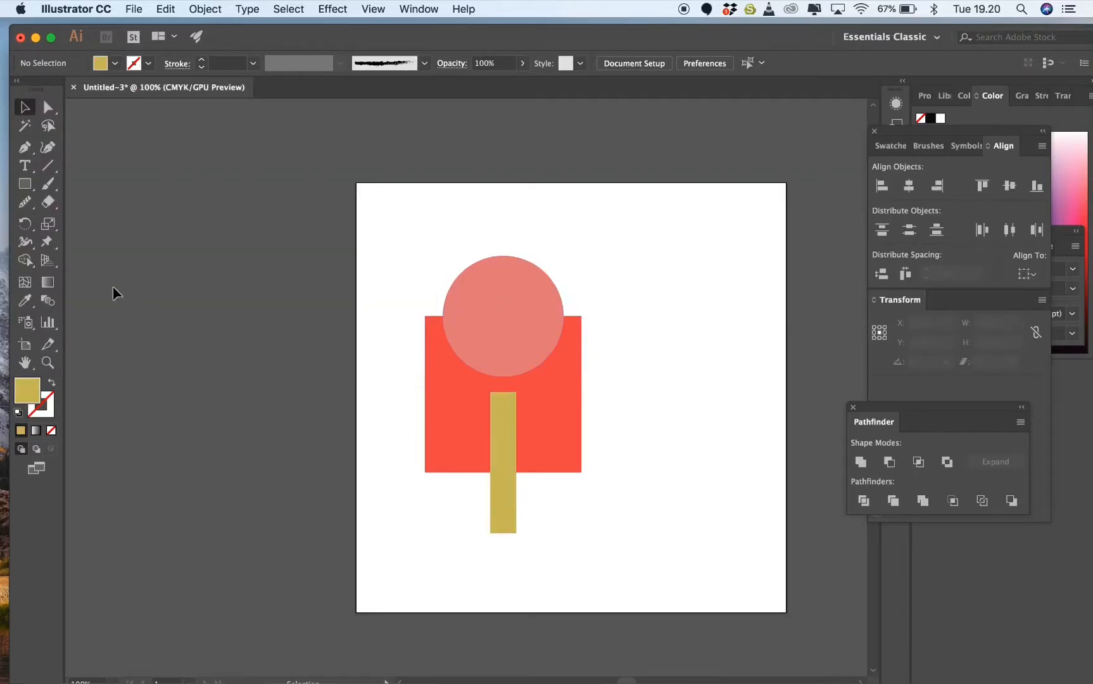
- Draw a rounded rectangle about 6.3 × 2.6 cm across the lower part of the square and move it slightly down
drag(25, 184, 95, 202)
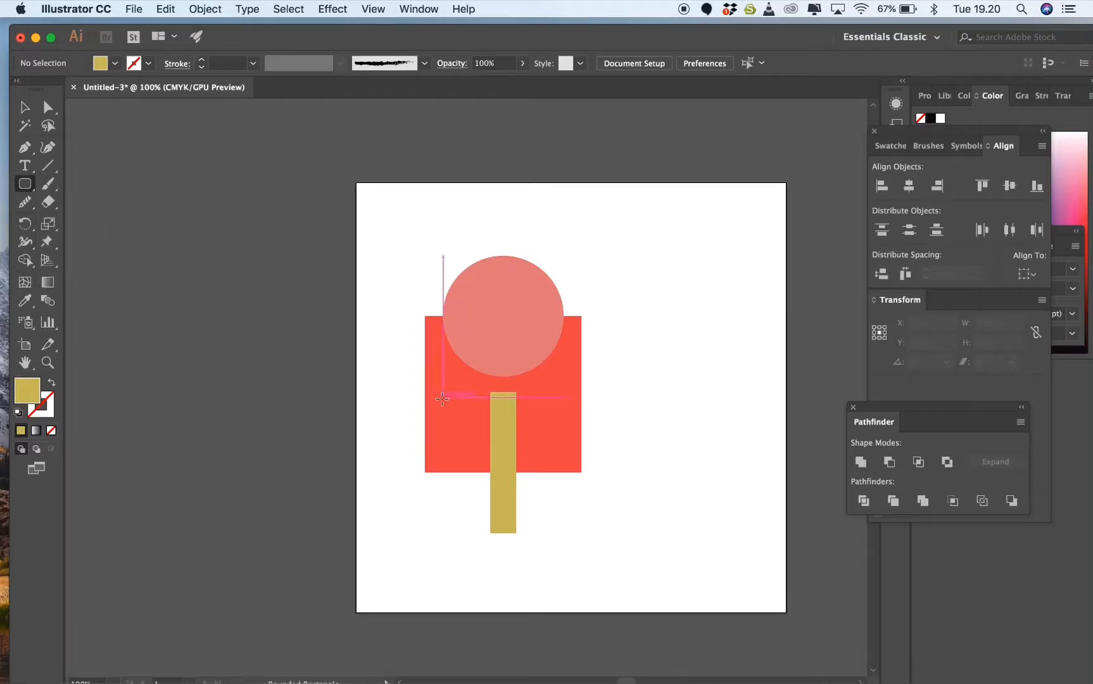
drag(437, 379, 570, 435)
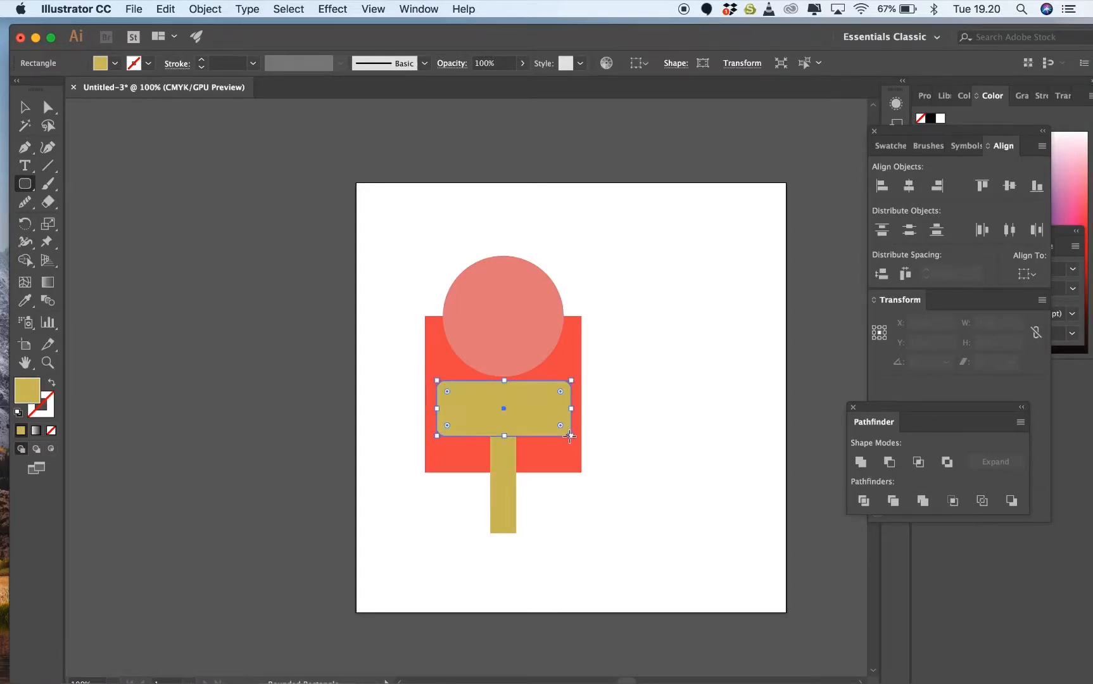
key(v)
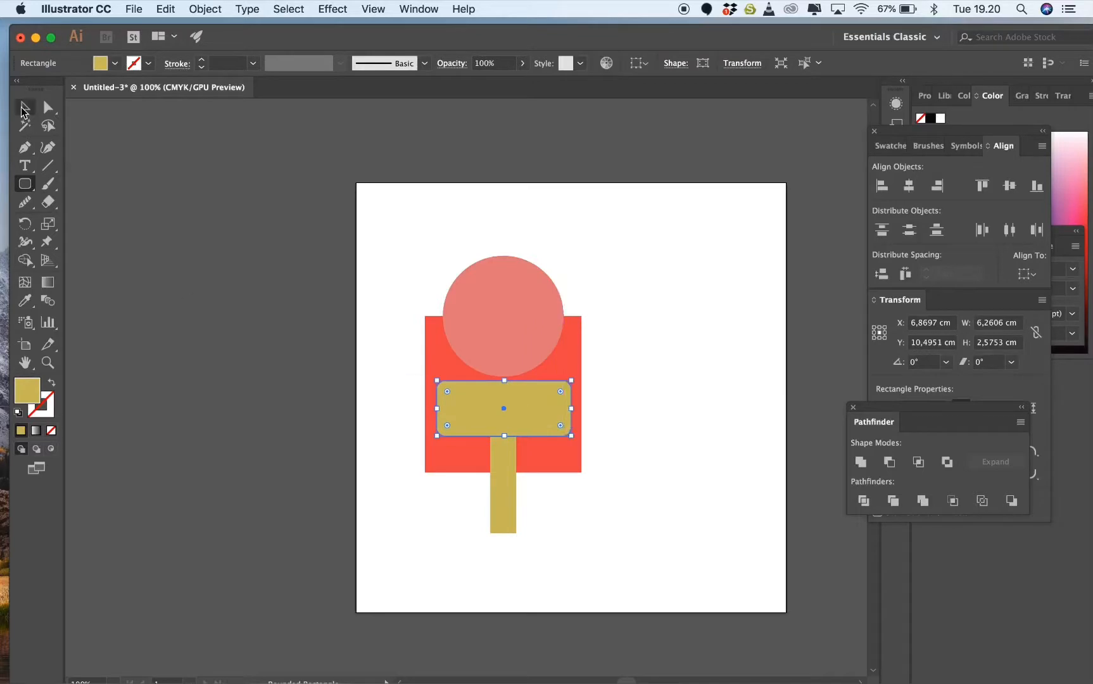
drag(534, 418, 534, 438)
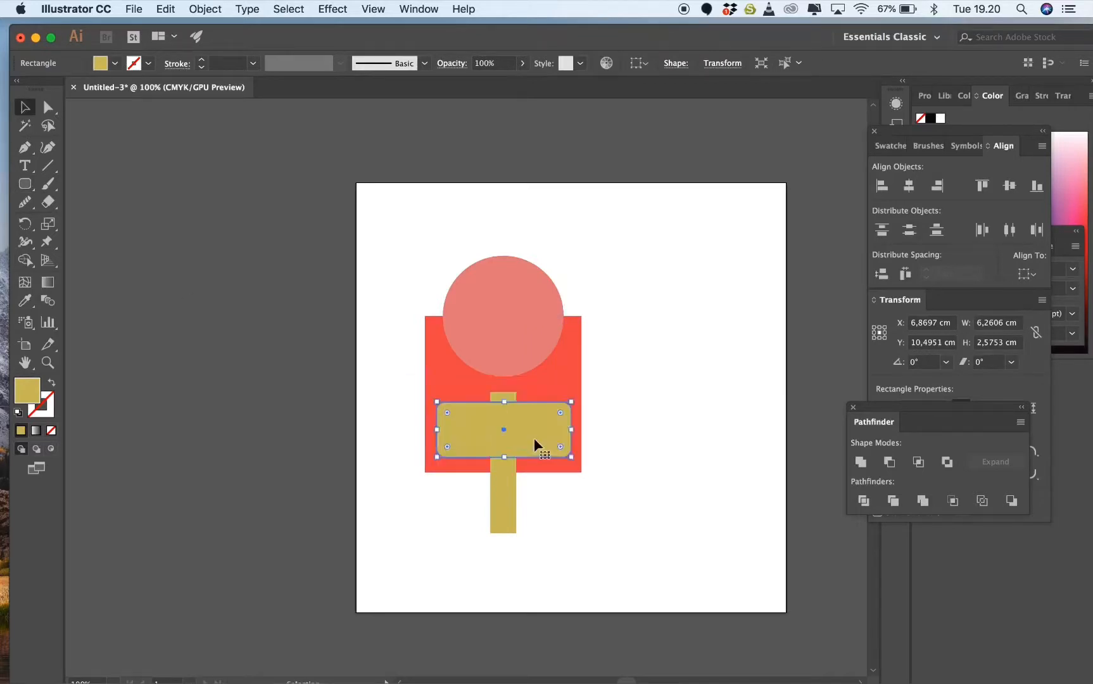
click(659, 433)
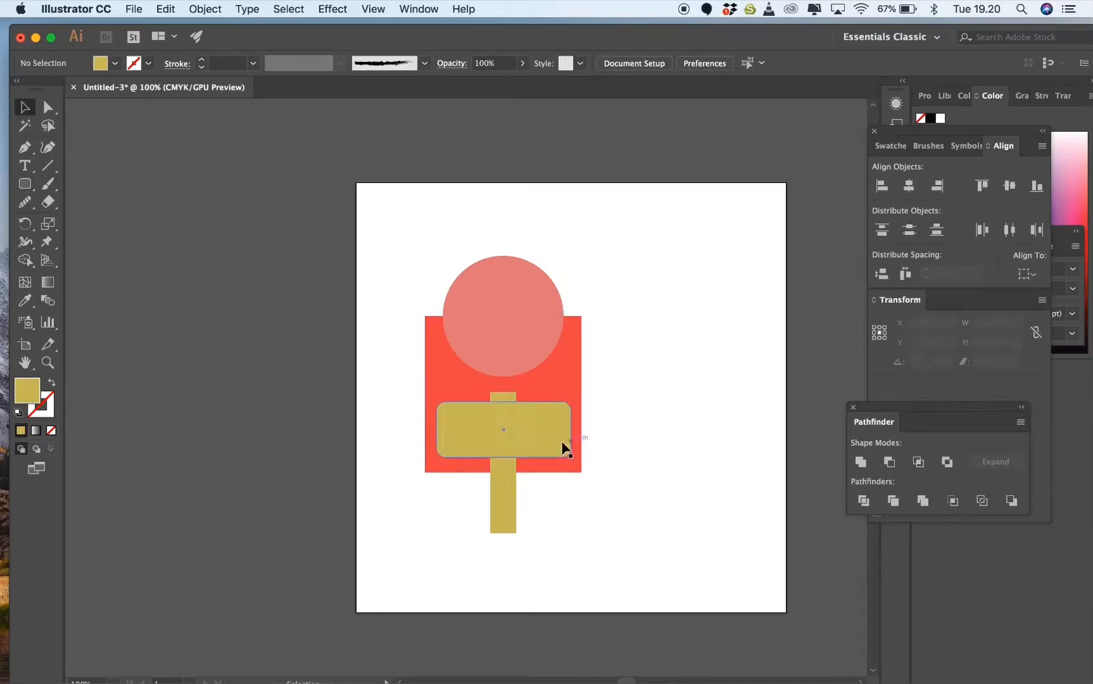
- Move the narrow upright rectangle slightly up behind the rounded rectangle and deselect it
drag(502, 512, 502, 492)
click(532, 509)
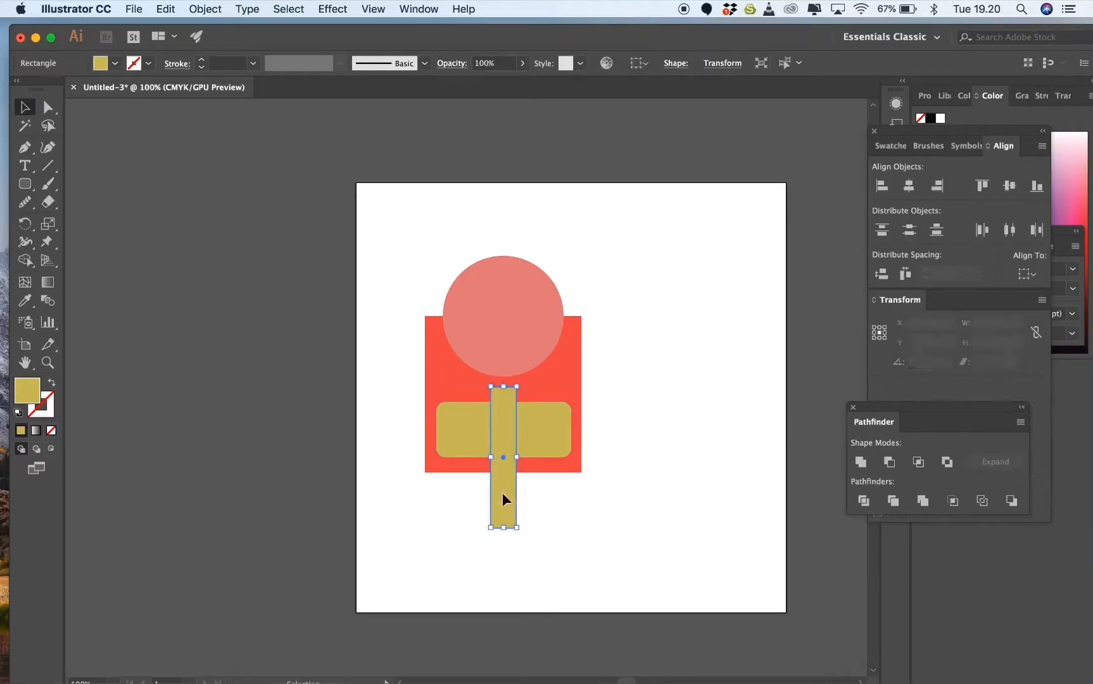
click(563, 485)
- Fill the rounded rectangle with light purple and deselect it
click(554, 447)
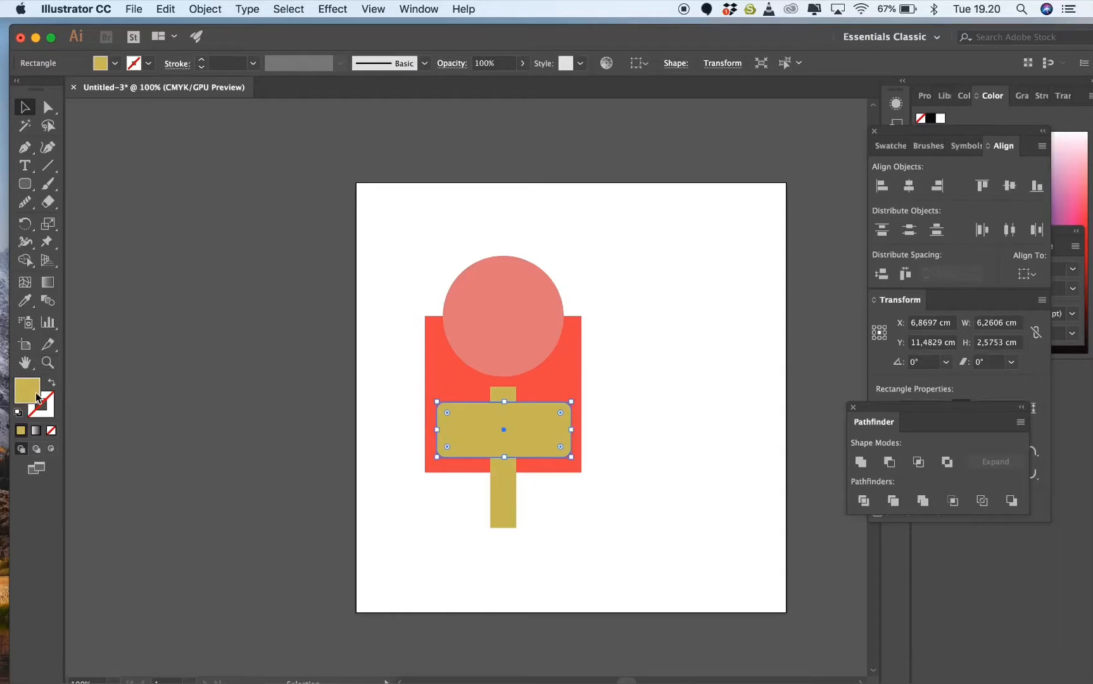
double_click(36, 392)
click(237, 284)
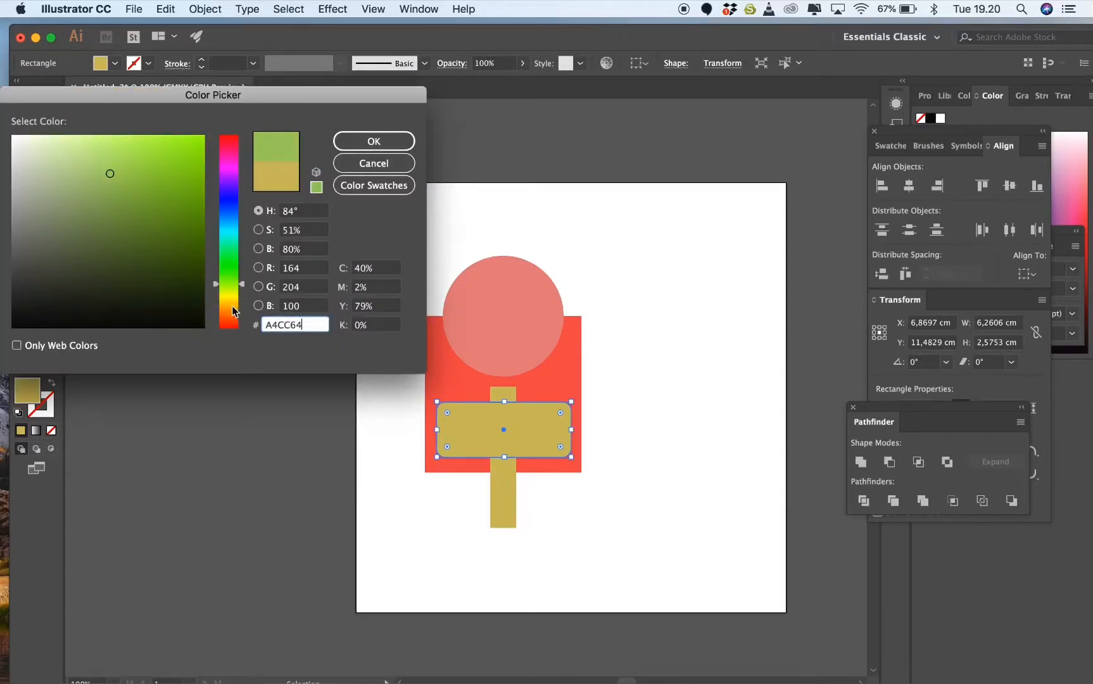
click(226, 183)
drag(146, 160, 78, 144)
click(371, 141)
click(672, 205)
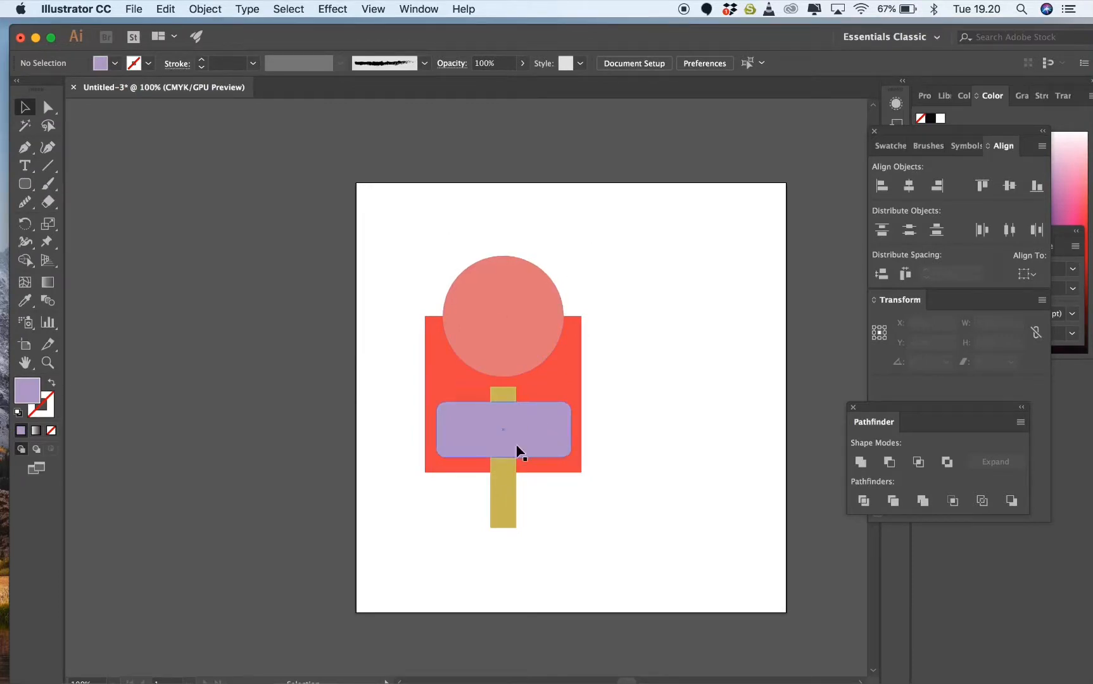
- Move the purple rounded rectangle up over the circle's lower edge and shift the circle slightly up
drag(517, 450, 515, 380)
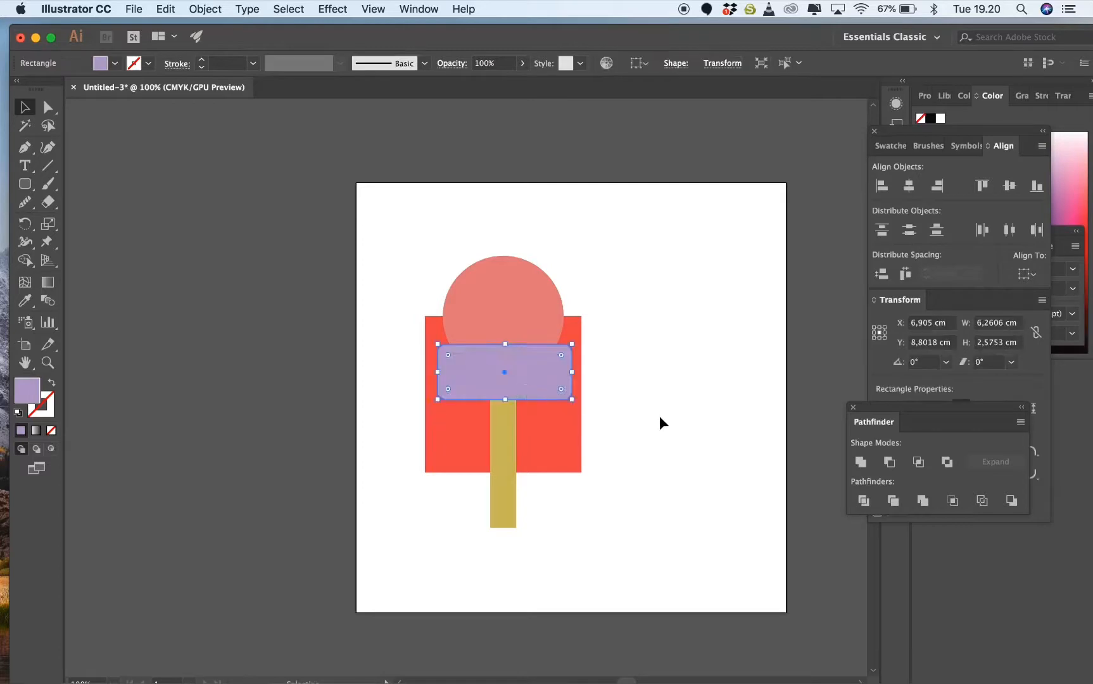
click(675, 419)
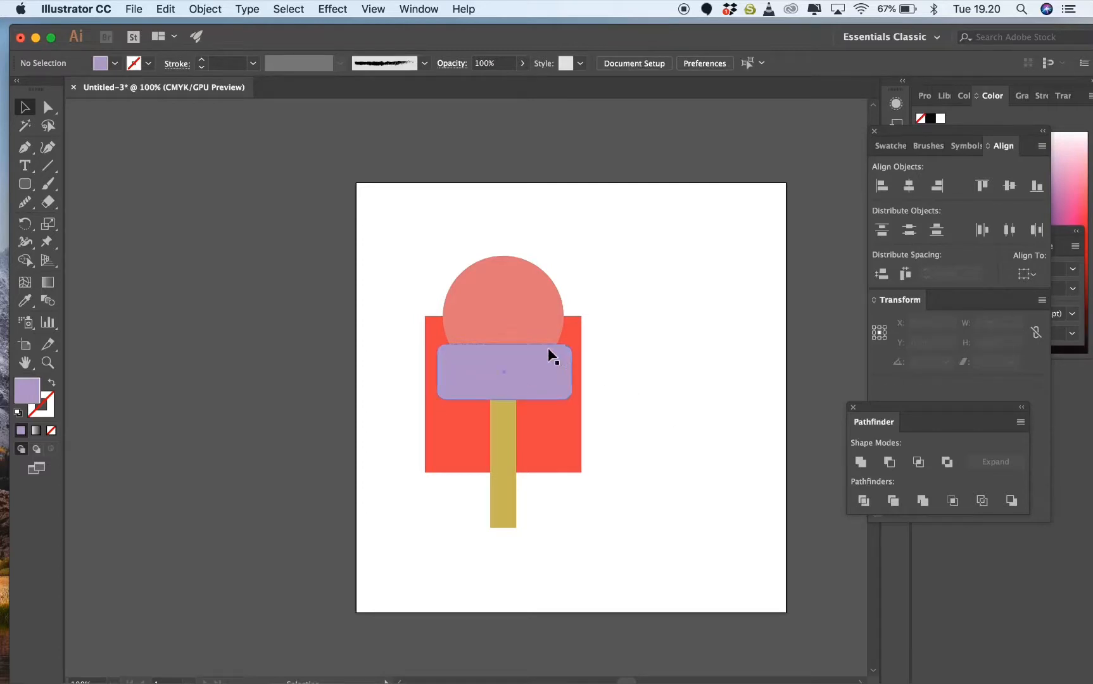
drag(509, 298, 509, 284)
click(648, 295)
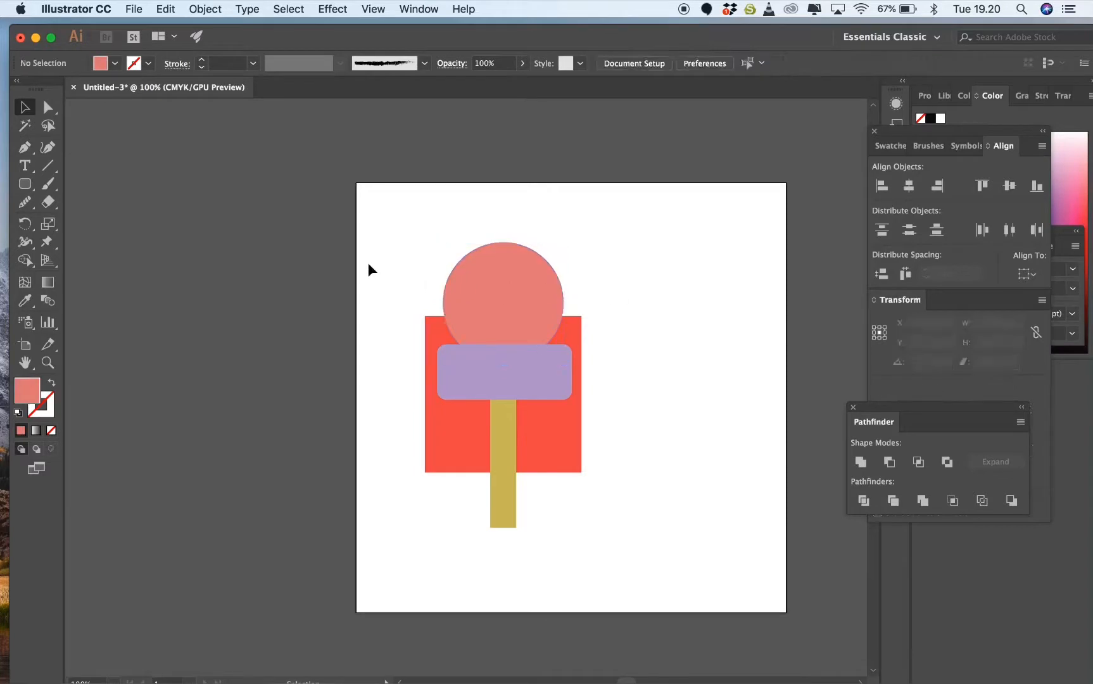
- Try uniting all four overlapping shapes into one and undo it
drag(368, 262, 603, 568)
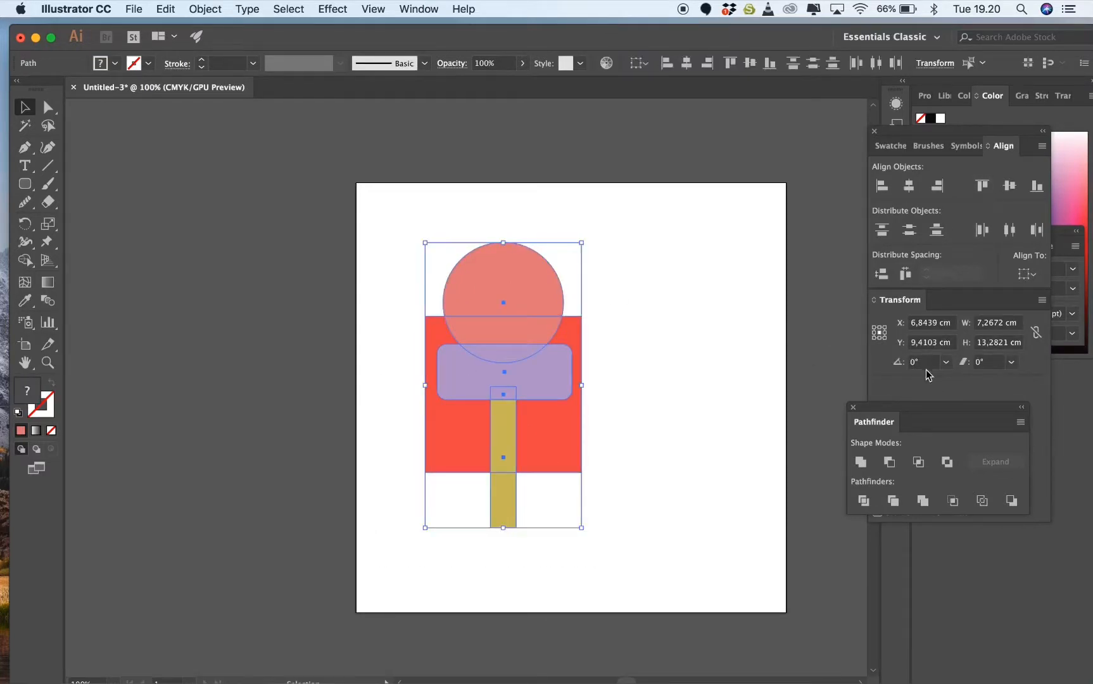
click(860, 462)
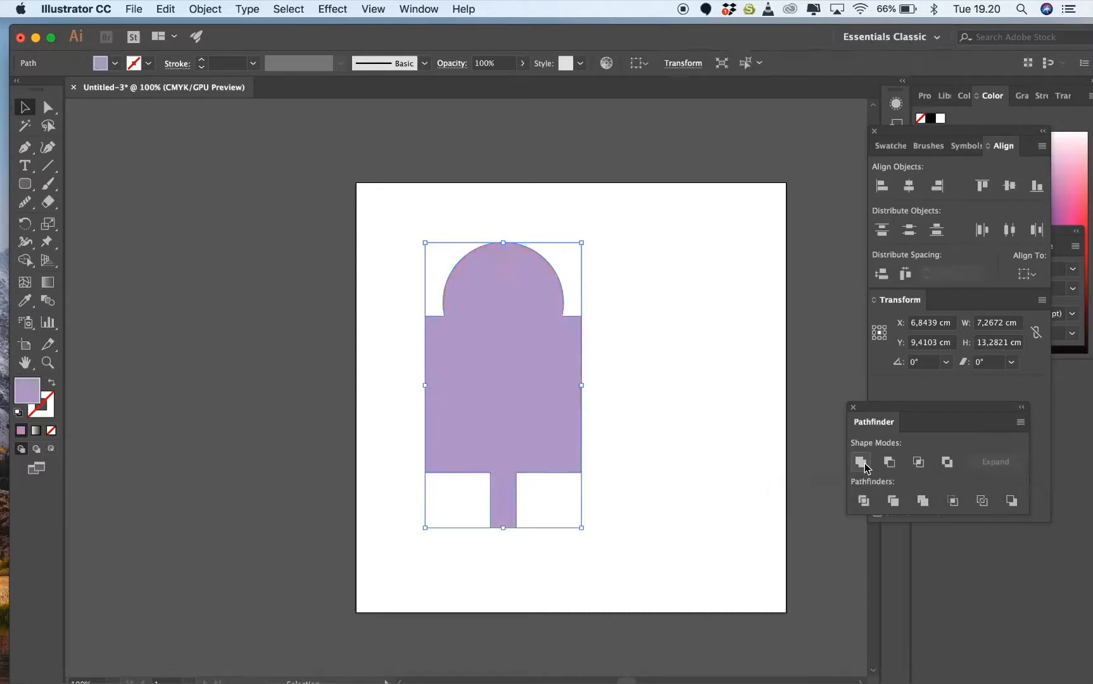
key(super+z)
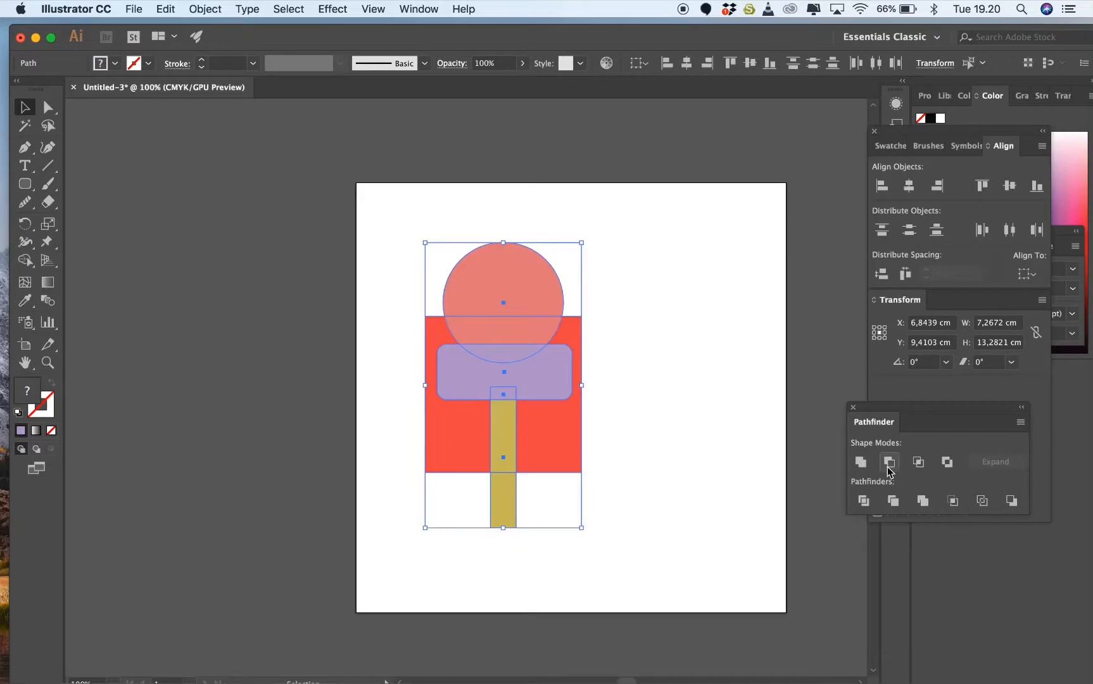
- Try Minus Front on the four selected shapes, undo it, and try Intersect on the same shapes
click(890, 462)
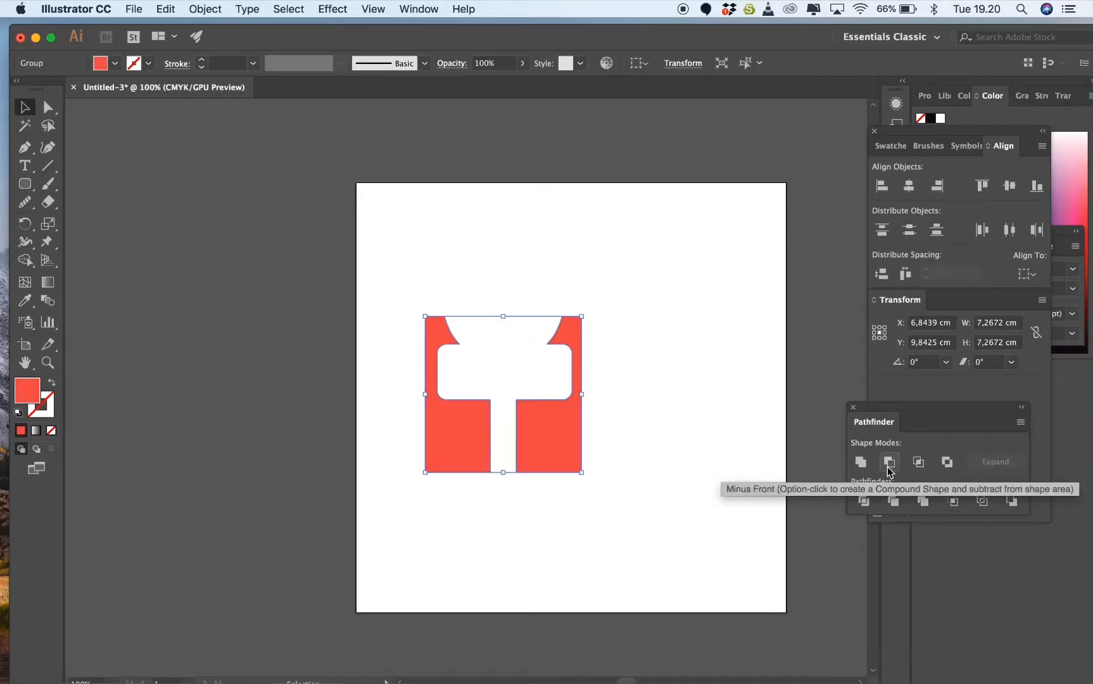
key(super+z)
click(919, 462)
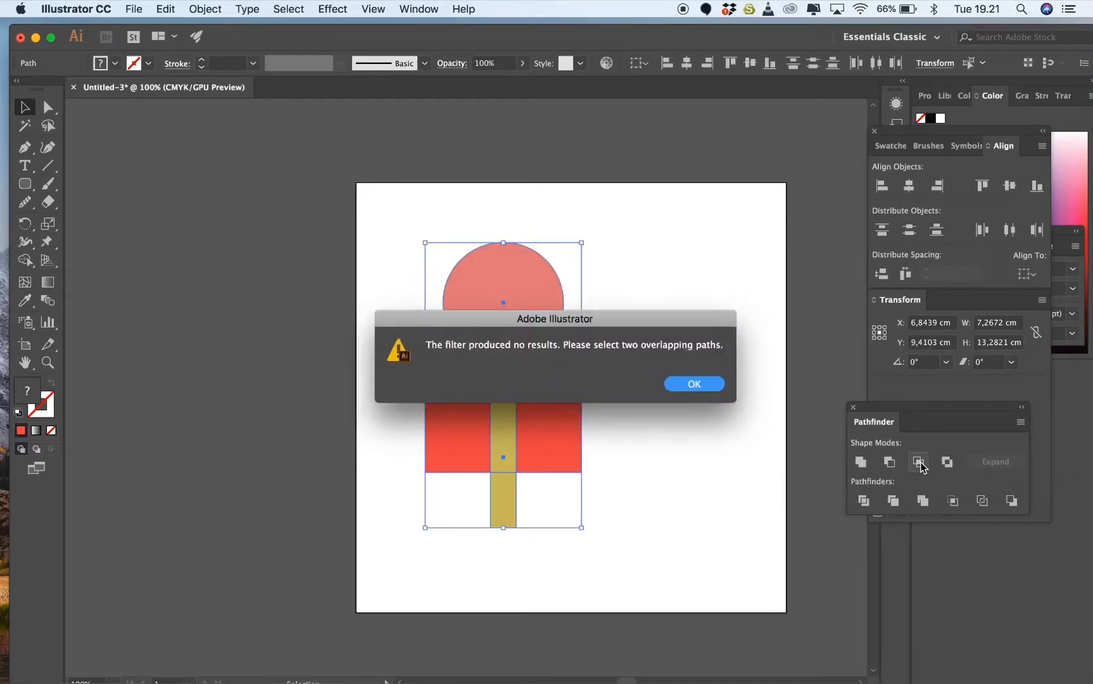
click(694, 385)
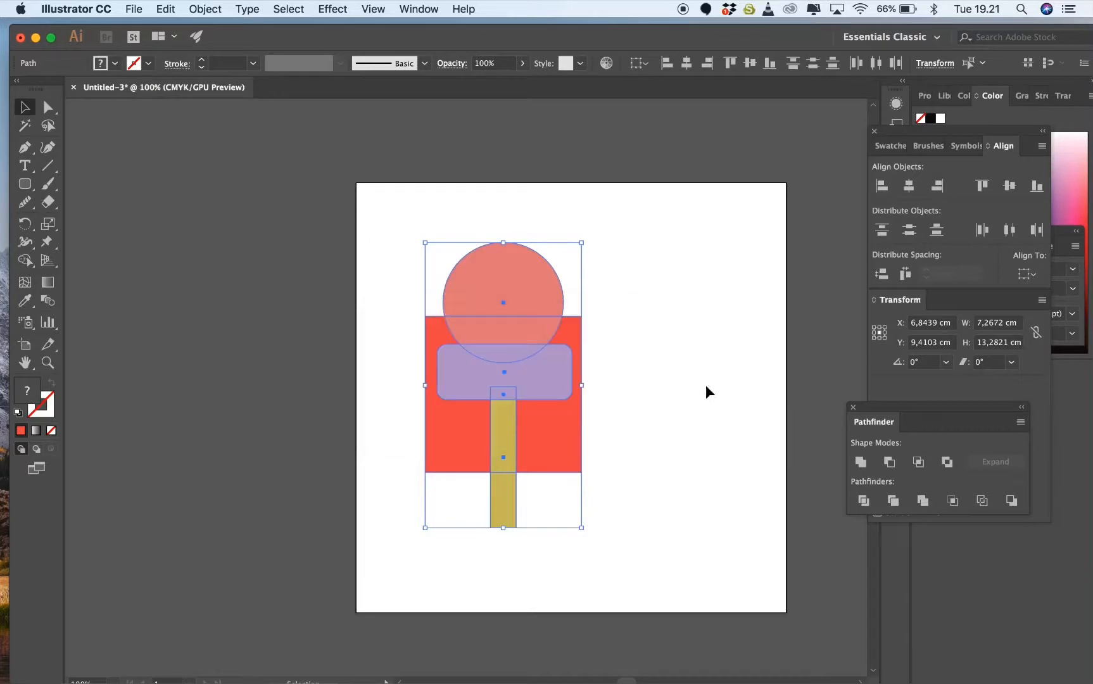
- Try Exclude and Divide on the four selected shapes, undoing each one
click(945, 464)
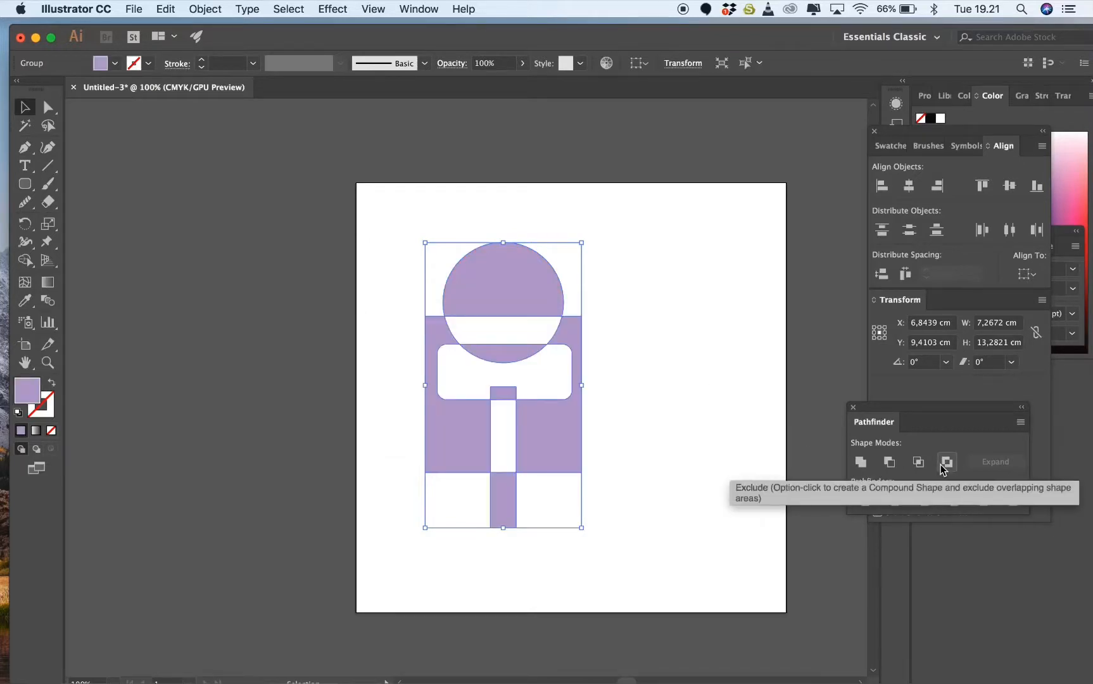
key(super+z)
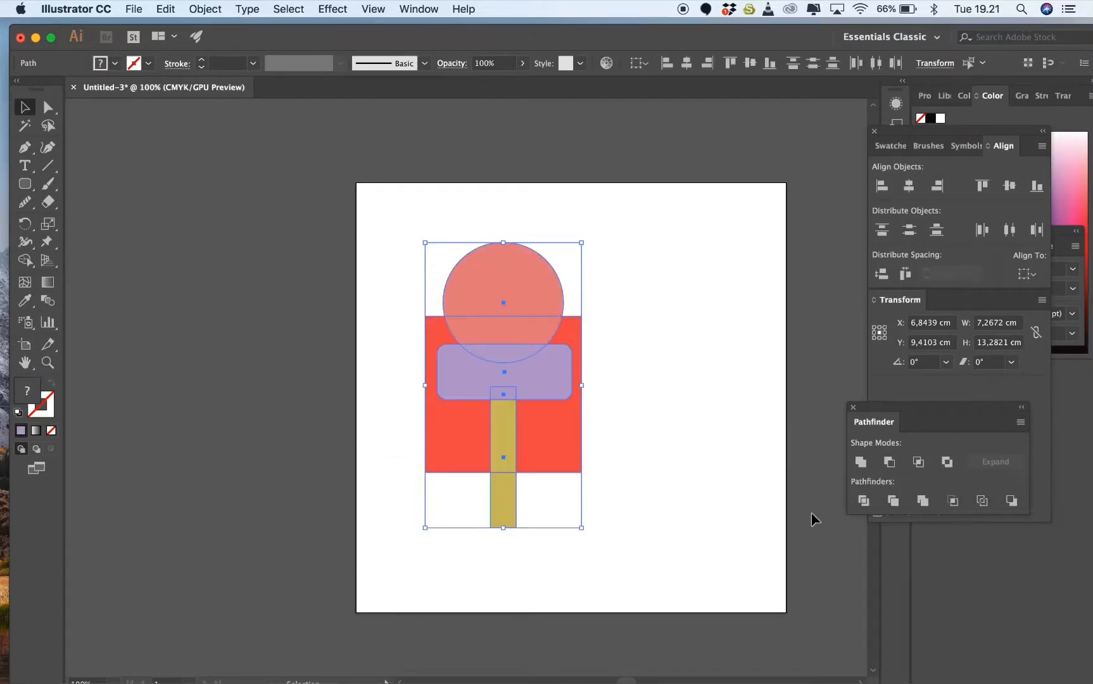
click(864, 501)
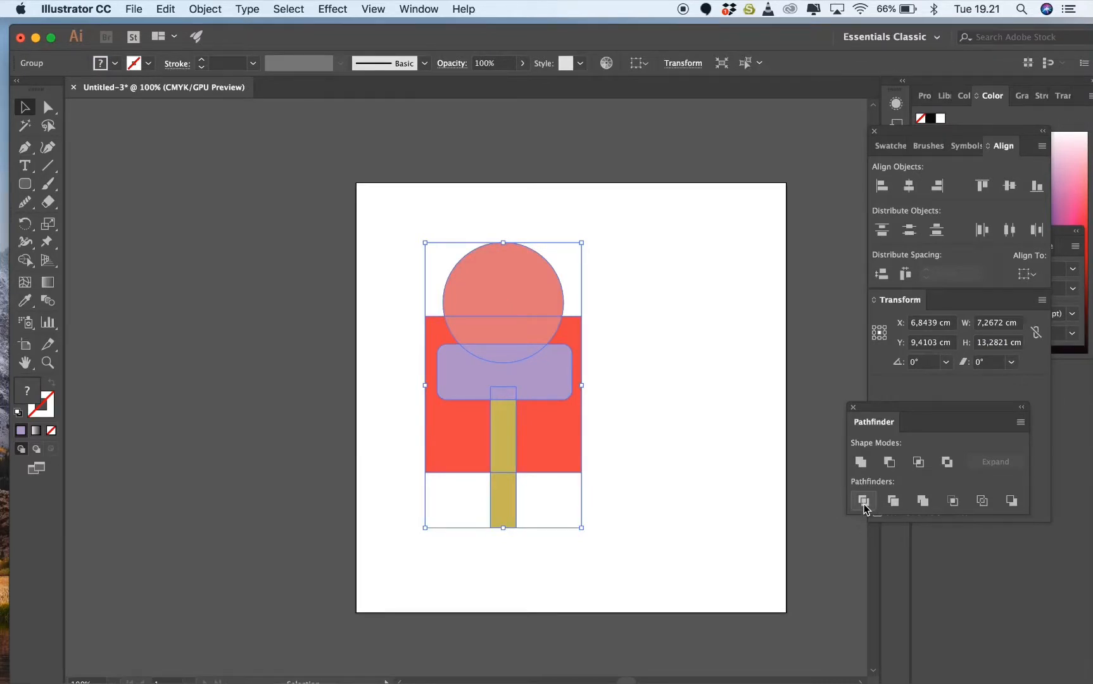
key(super+z)
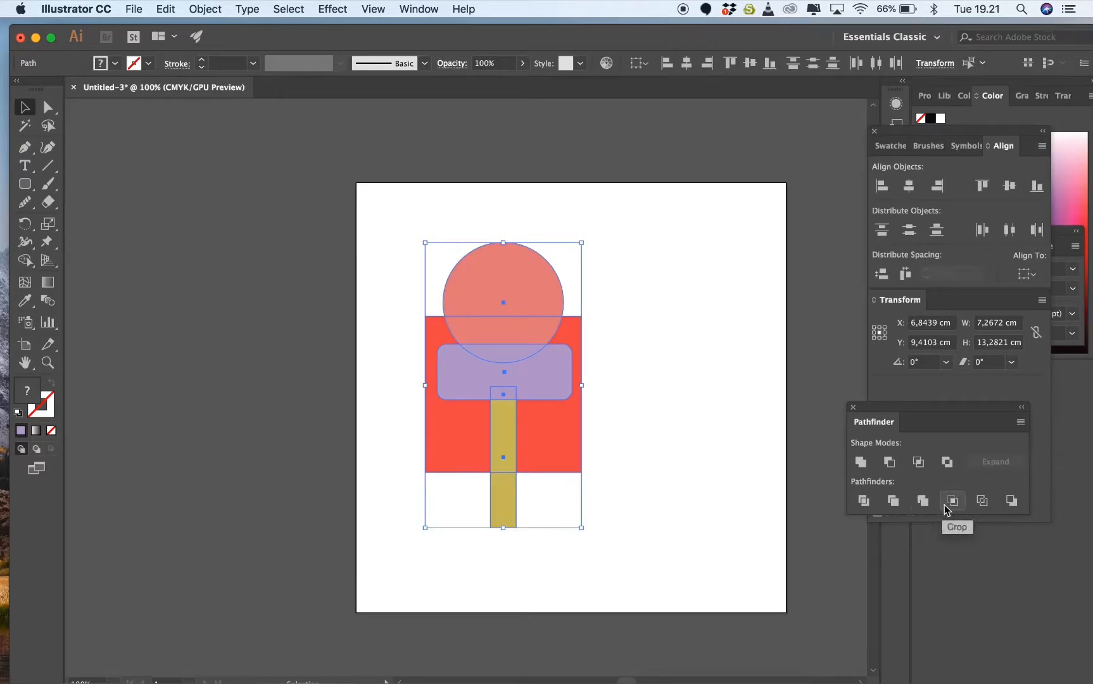
- Trim the four selected overlapping shapes, ungroup the resulting pieces and deselect them
click(894, 501)
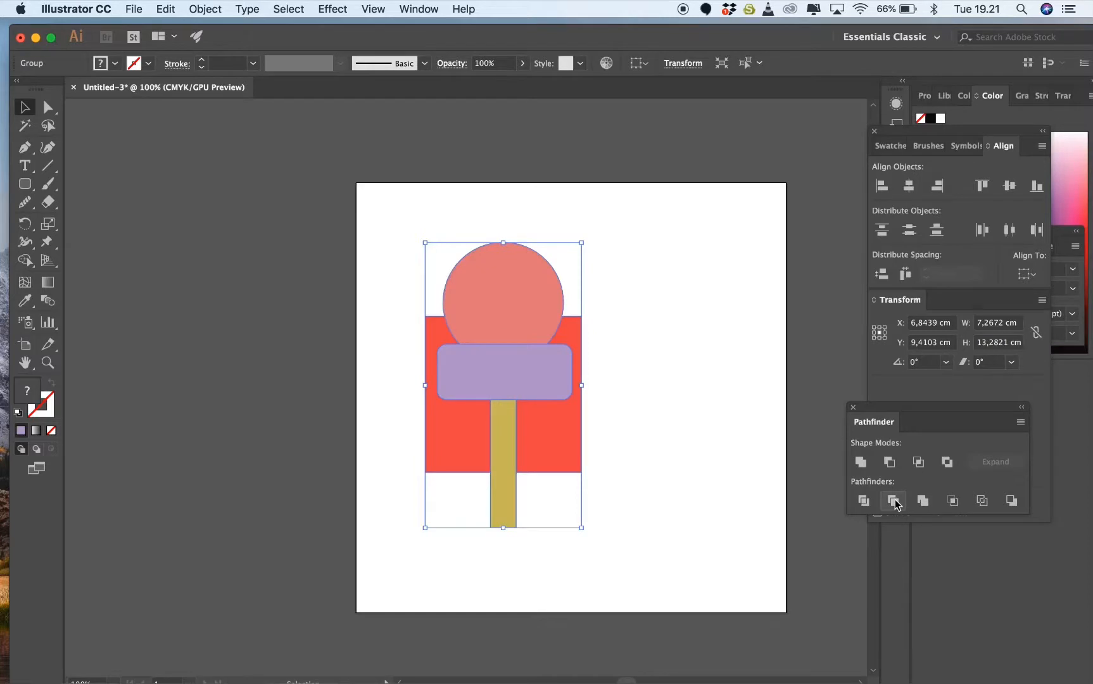
click(634, 428)
click(525, 434)
right_click(525, 435)
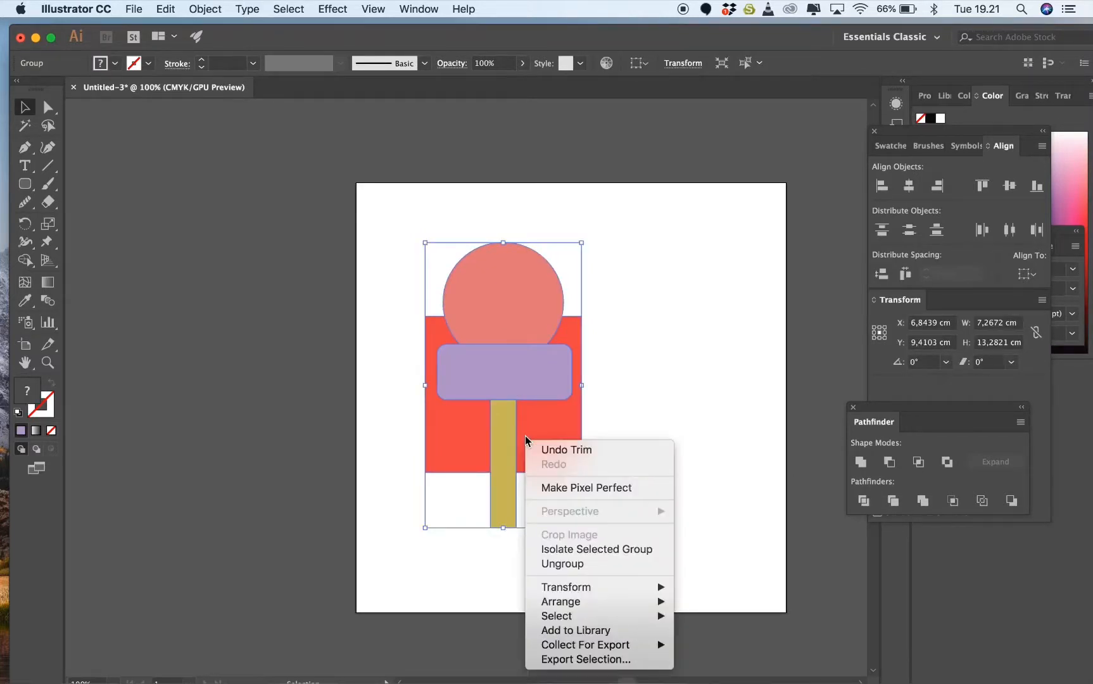
click(568, 564)
click(603, 483)
- Pull the trimmed pieces apart, moving the two red halves outward and the circle and purple rounded rectangle upward
click(562, 451)
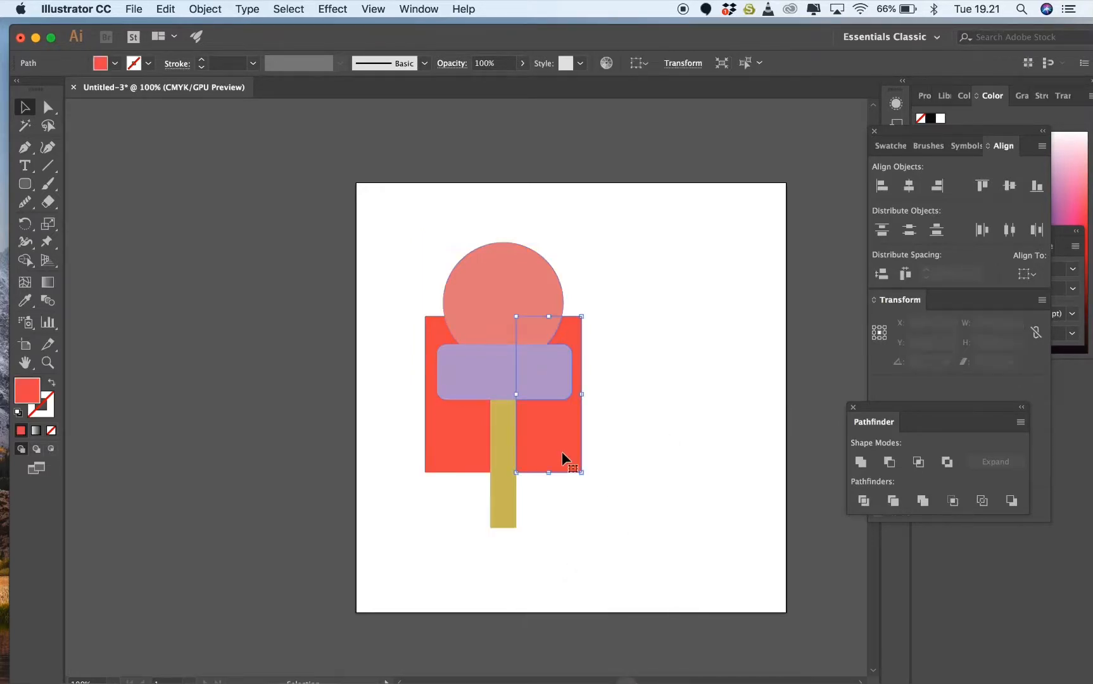
drag(562, 453, 628, 453)
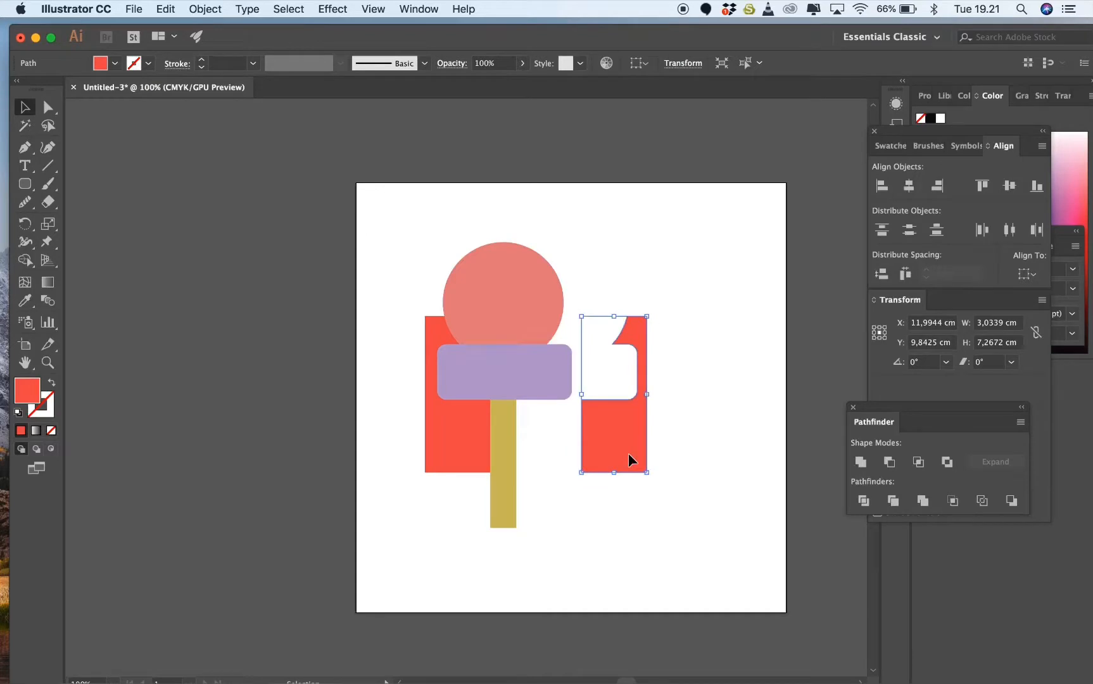
drag(475, 450, 427, 447)
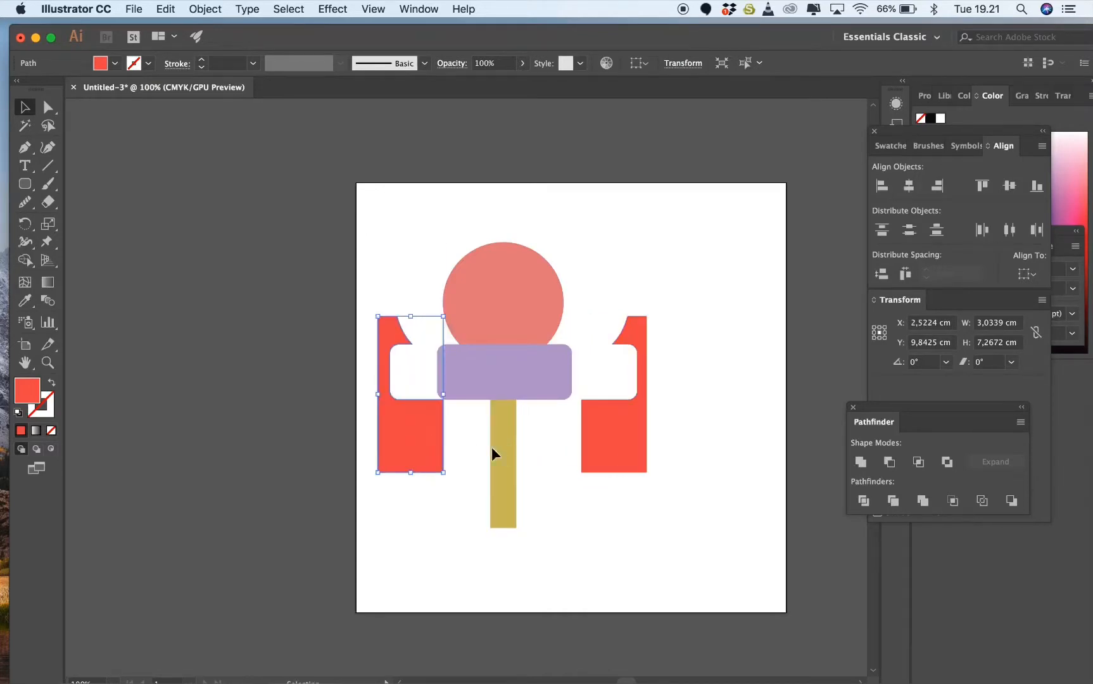
click(556, 464)
drag(509, 334, 510, 265)
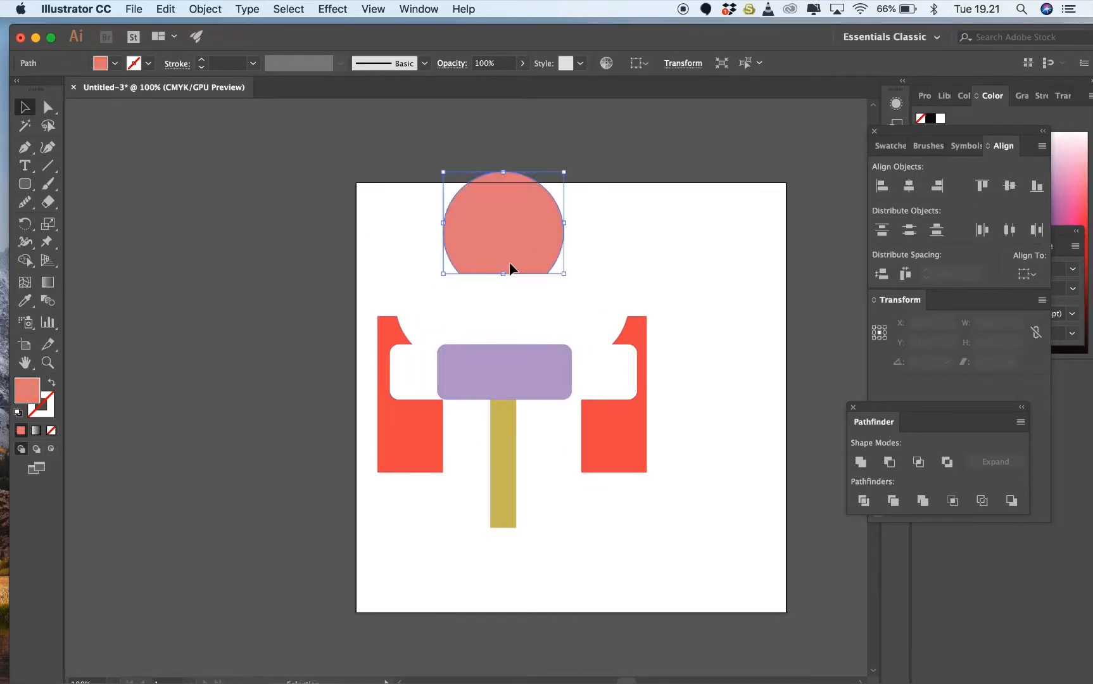
drag(511, 371, 511, 318)
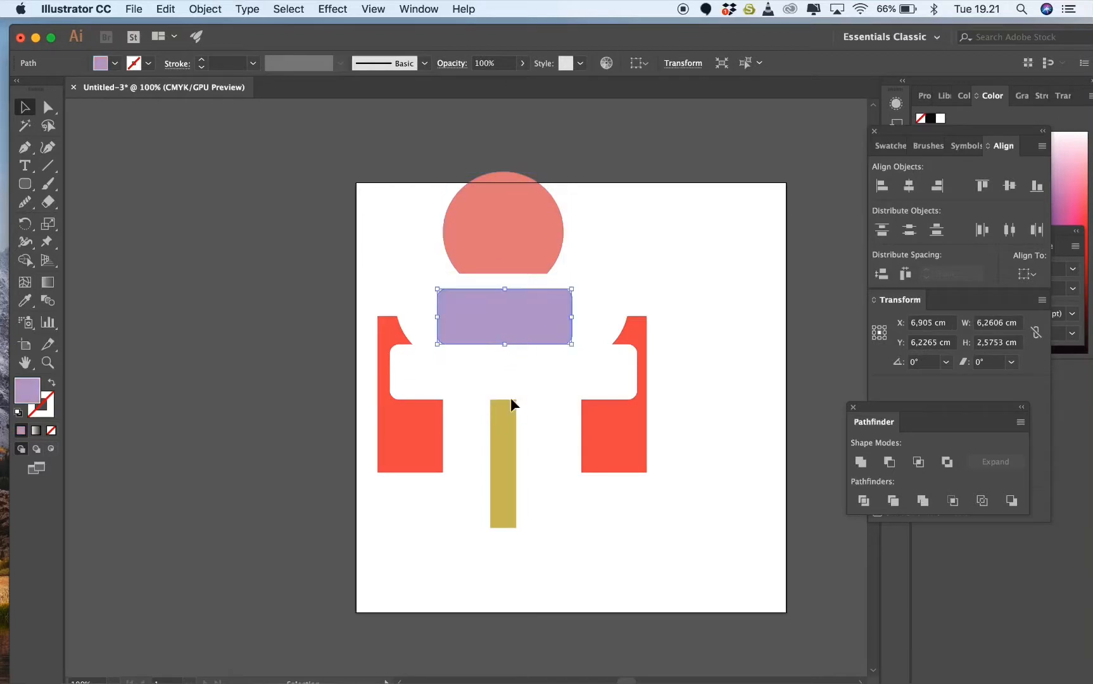
- Move the mustard bar beside the left red half and the purple rounded rectangle onto the artboard's right edge
drag(506, 422, 465, 407)
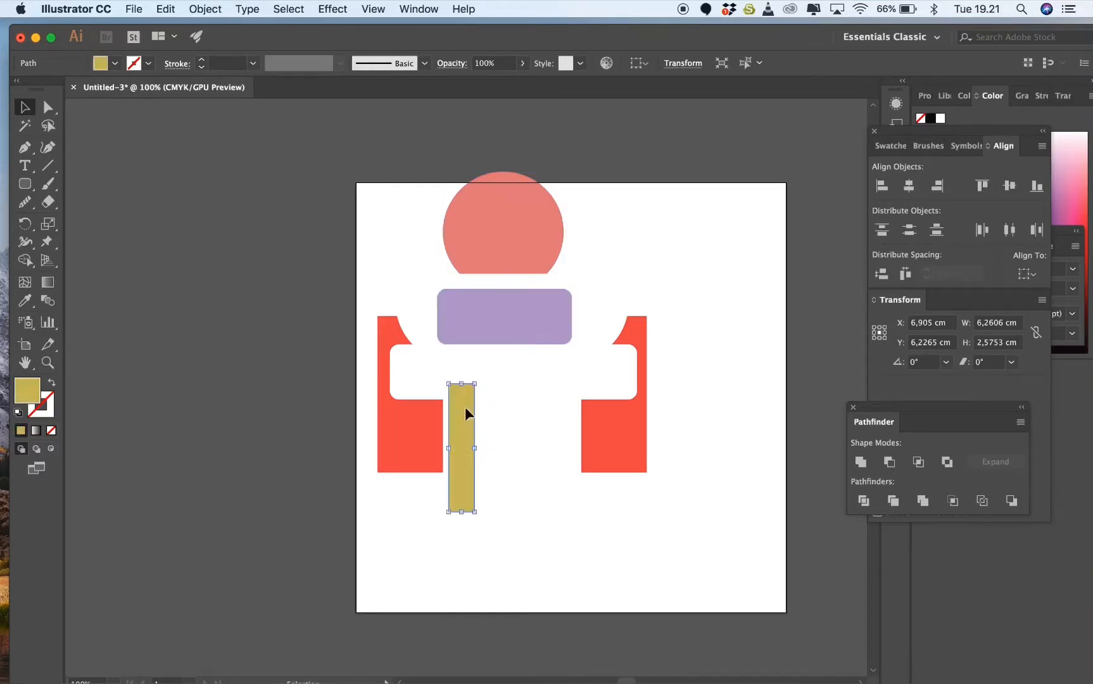
click(536, 423)
drag(523, 308, 749, 273)
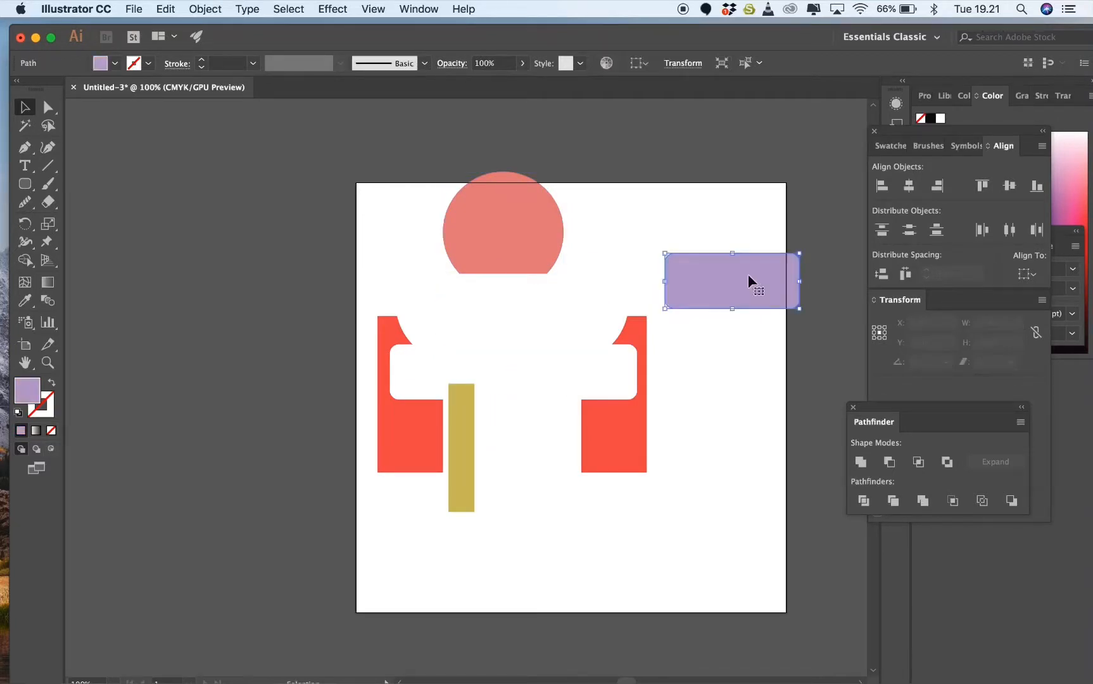
- Bring the right red half close to the mustard bar and lower the cut circle between the red halves' upper ends
drag(613, 415, 493, 423)
click(584, 442)
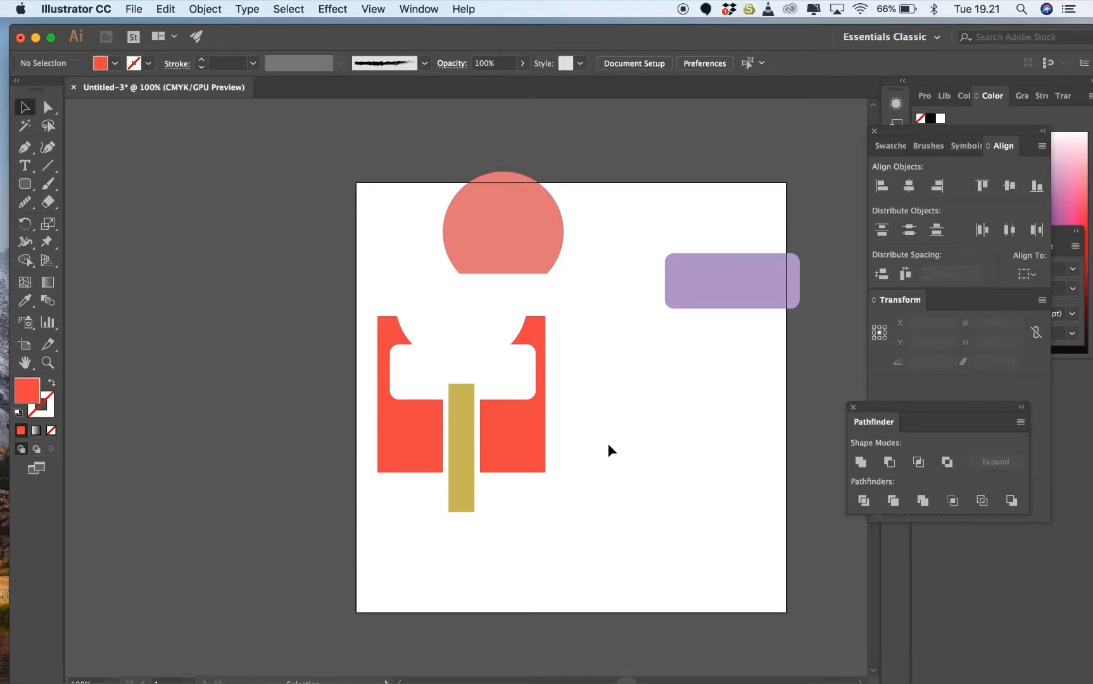
drag(512, 230, 468, 289)
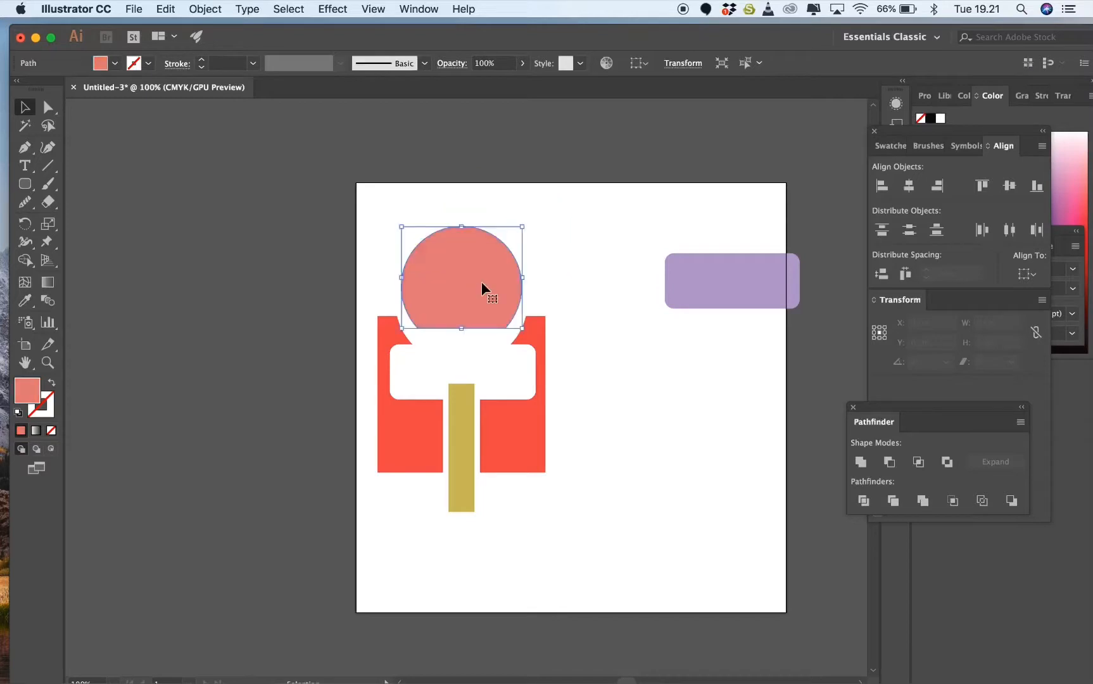
click(633, 306)
- Shrink the purple rounded rectangle to the circle's width and about 1.5 cm high, centred across the mustard bar over the red halves
click(703, 296)
drag(800, 254, 402, 440)
click(702, 374)
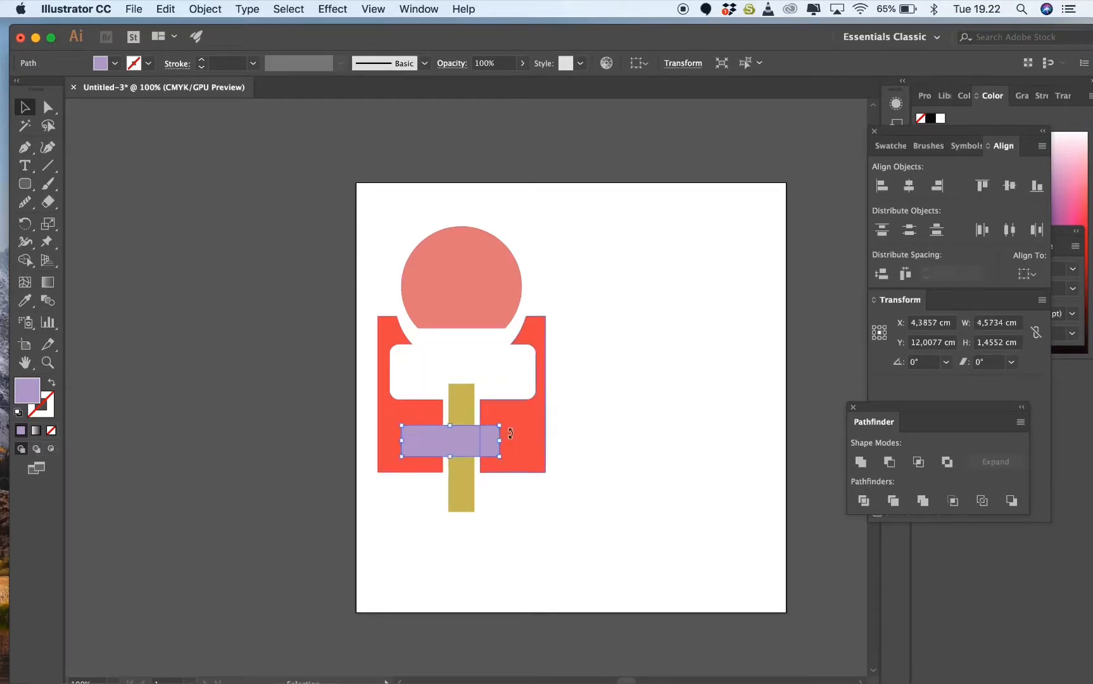
mouse_move(502, 441)
mouse_down()
mouse_move(522, 445)
mouse_move(489, 445)
mouse_up()
click(578, 437)
click(608, 440)
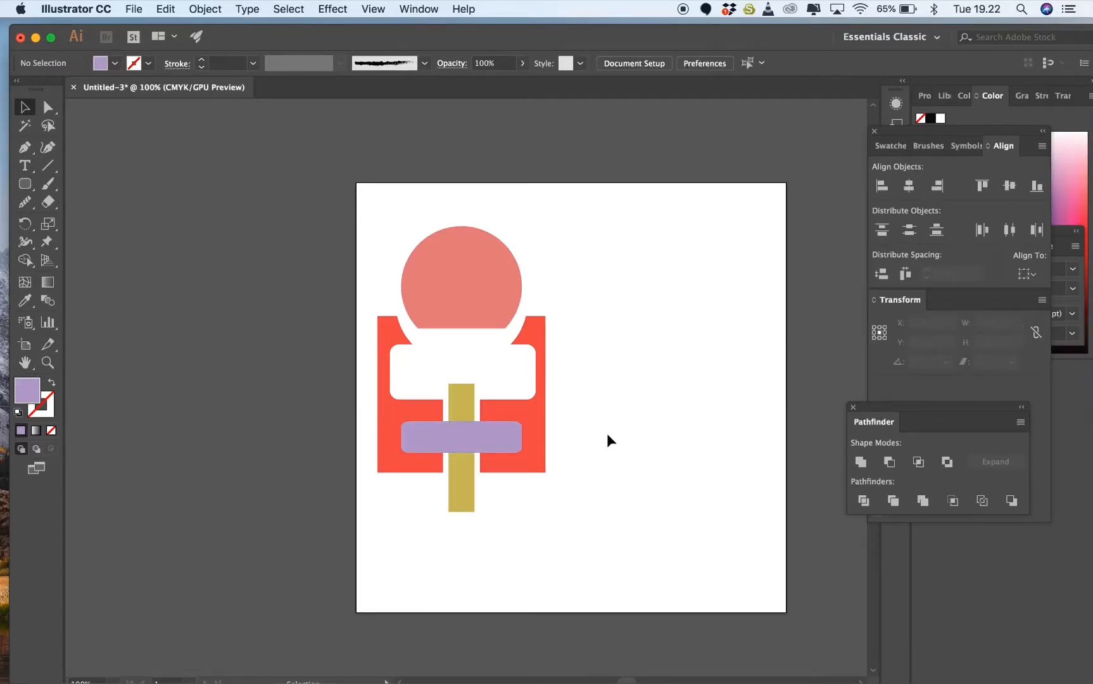
- Rotate the cut circle 180° and shrink it to about 3.9 × 3.3 cm, placed between the red halves above the mustard bar
click(481, 286)
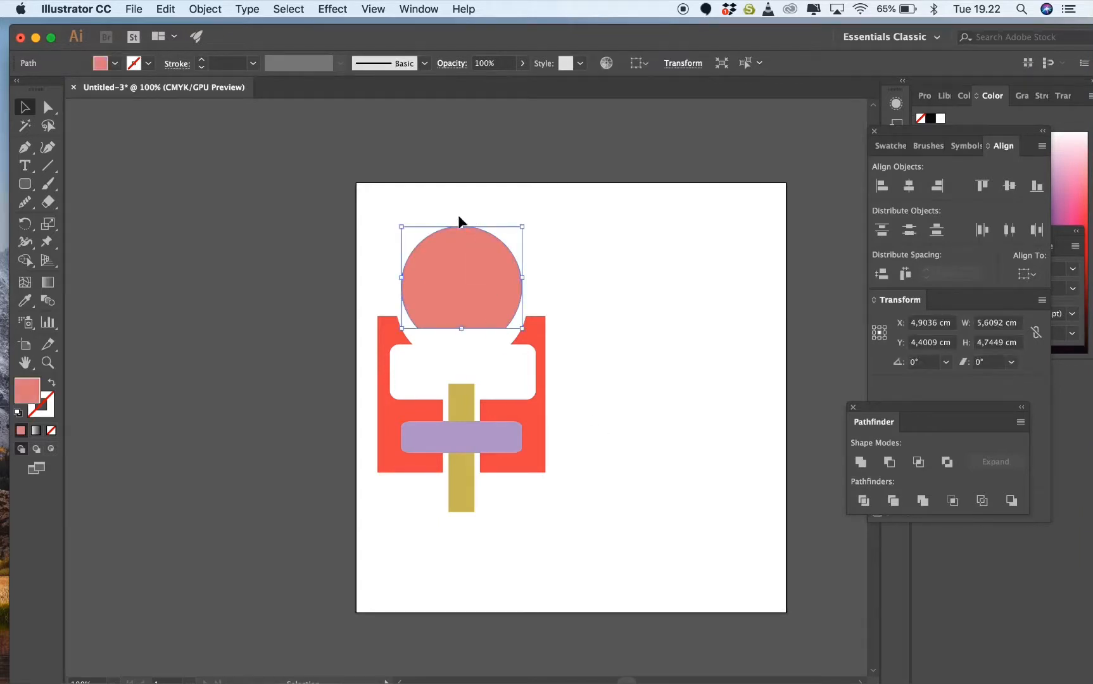
drag(464, 223, 462, 355)
drag(474, 257, 472, 312)
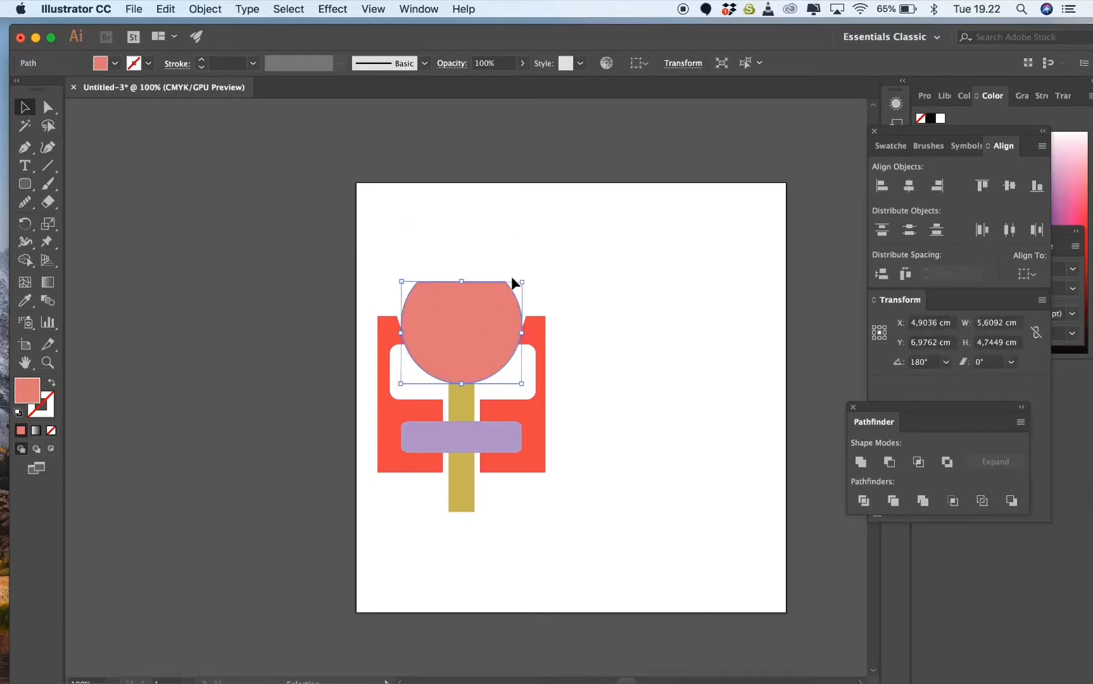
drag(522, 285, 504, 298)
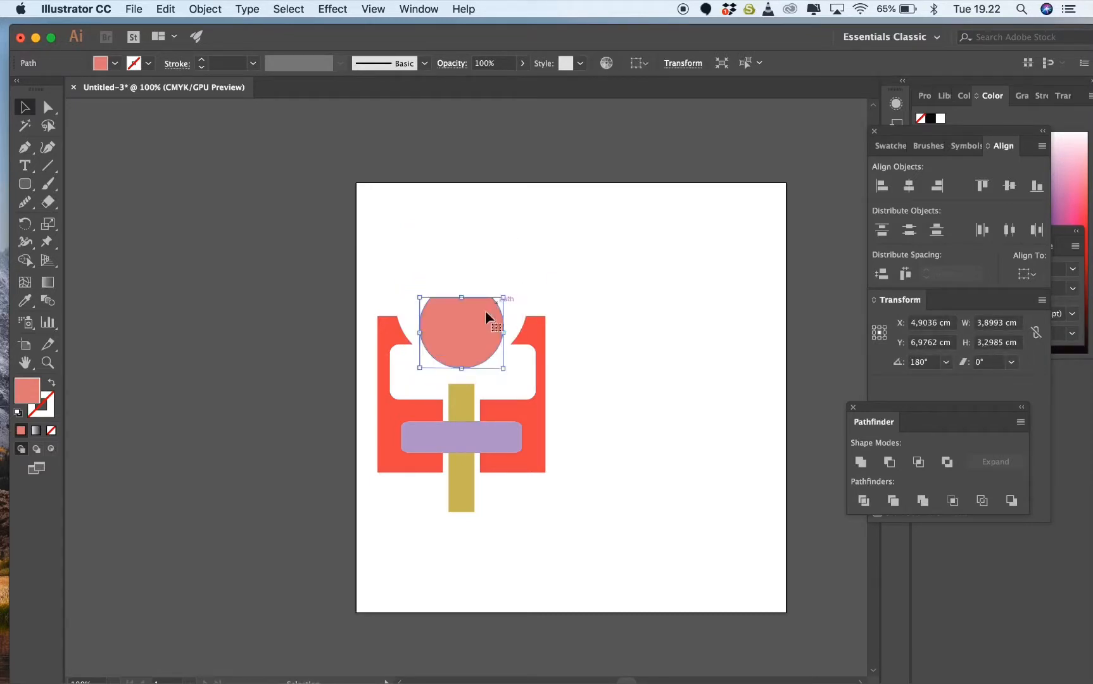
click(669, 327)
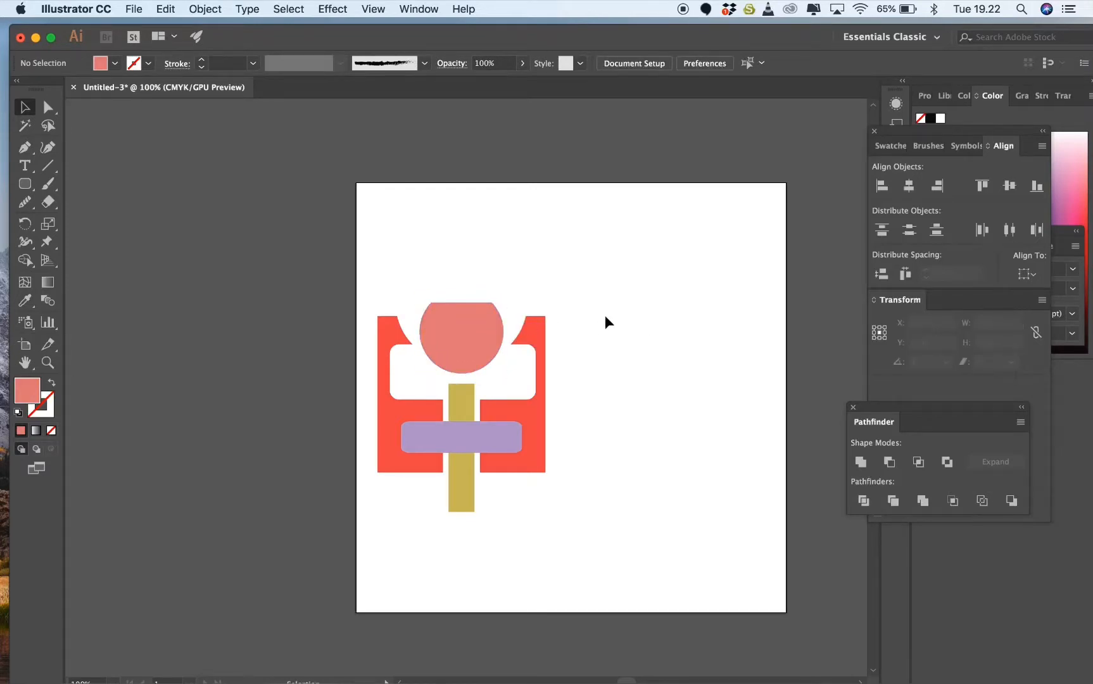
- Group the red halves, cut circle, mustard bar and purple rounded rectangle into one object
drag(357, 250, 602, 536)
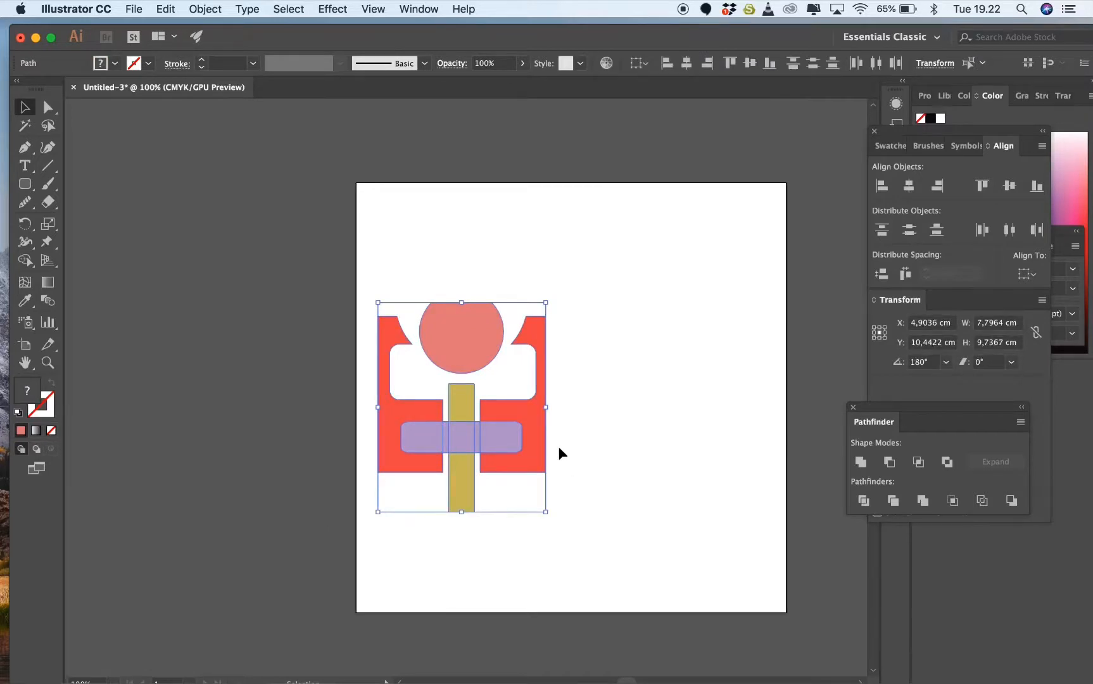
right_click(542, 426)
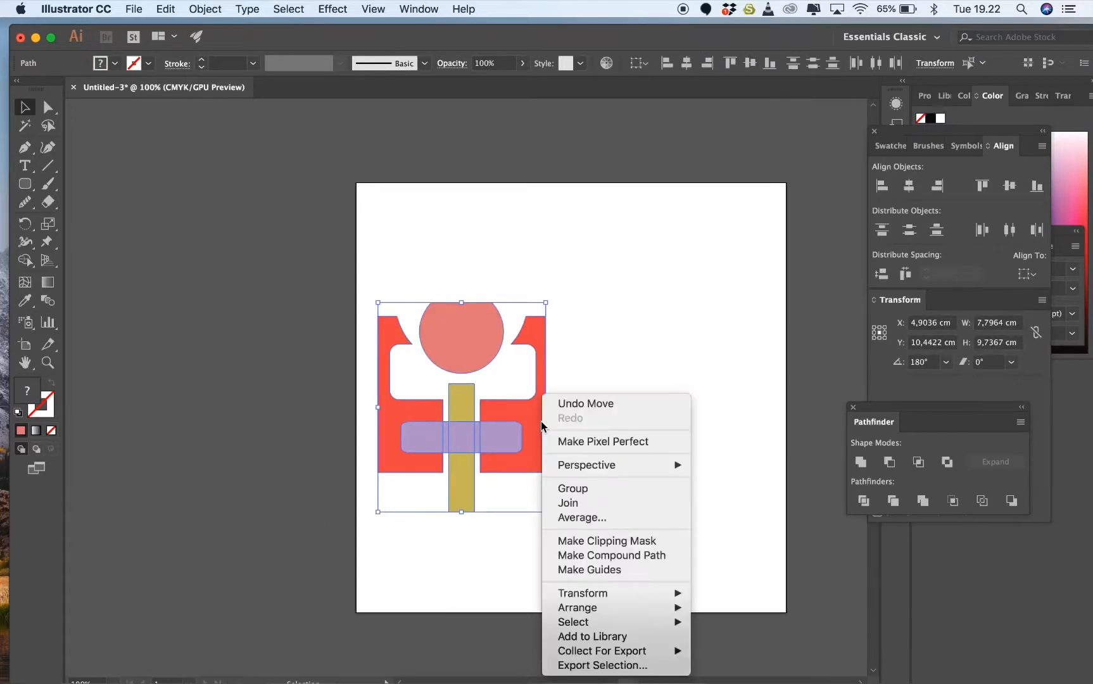
click(573, 488)
key(super+t)
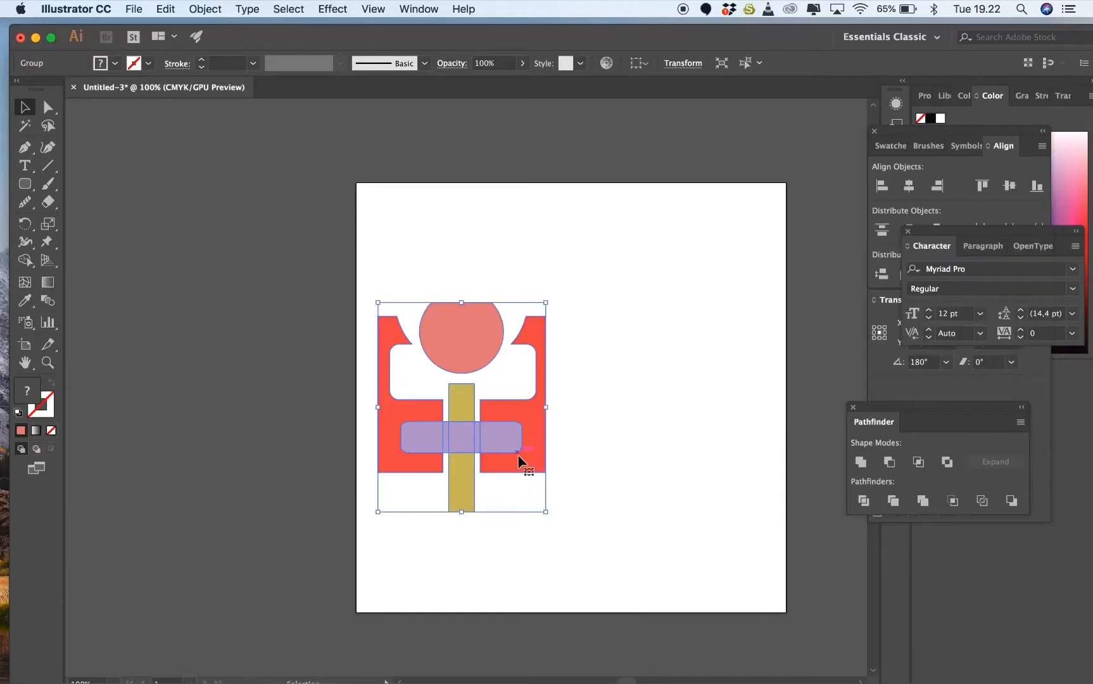
- Rotate the grouped motif 90° clockwise and place a copy beside it on its right
drag(461, 297, 593, 410)
click(593, 410)
drag(429, 416, 608, 366)
- Reflect the copied group across the vertical axis and move it right so the two flat circle edges face each other
right_click(607, 366)
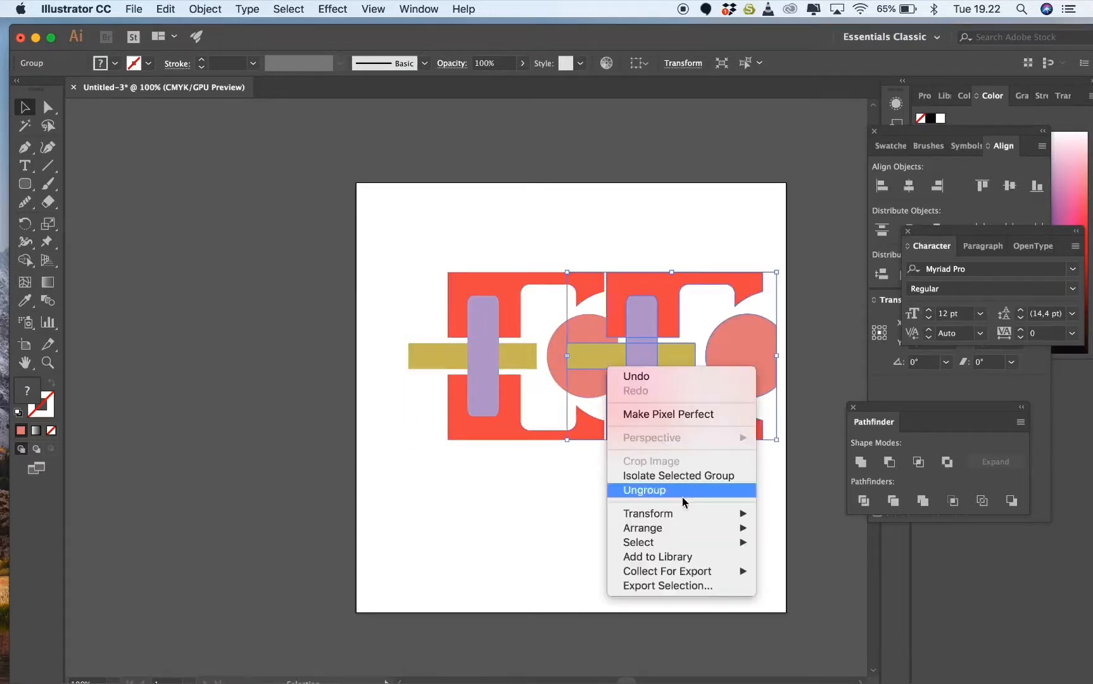
mouse_move(678, 515)
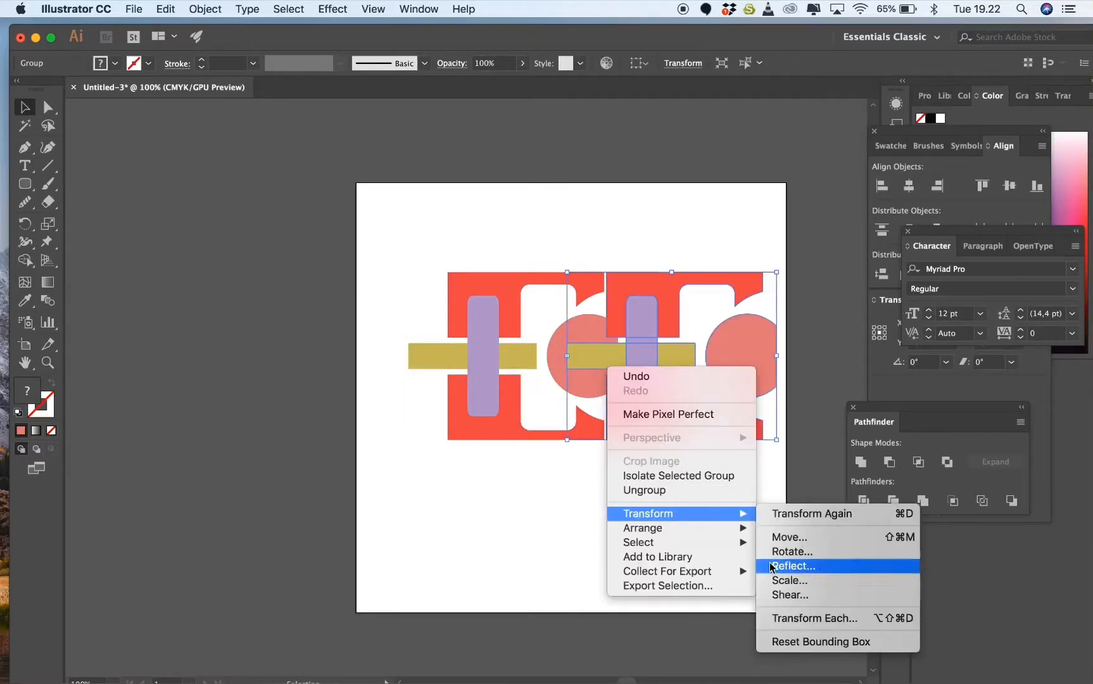
click(772, 567)
click(204, 337)
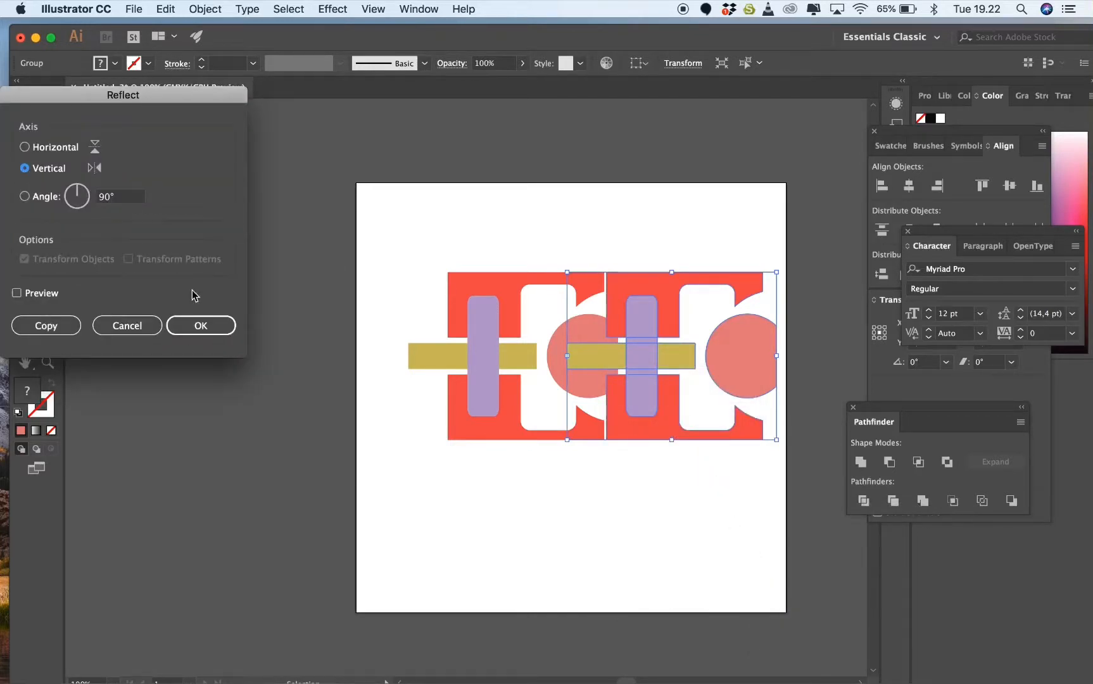
click(198, 325)
drag(615, 286, 644, 290)
click(627, 523)
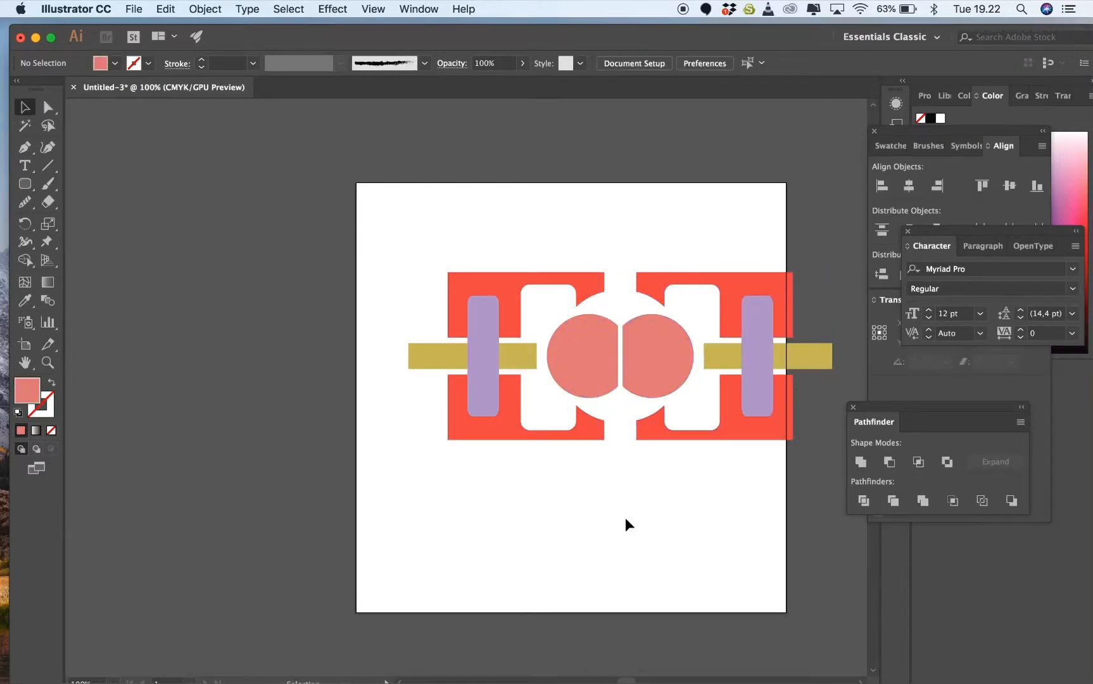
- Scale both mirrored groups down together to just under half their size
drag(449, 237, 749, 473)
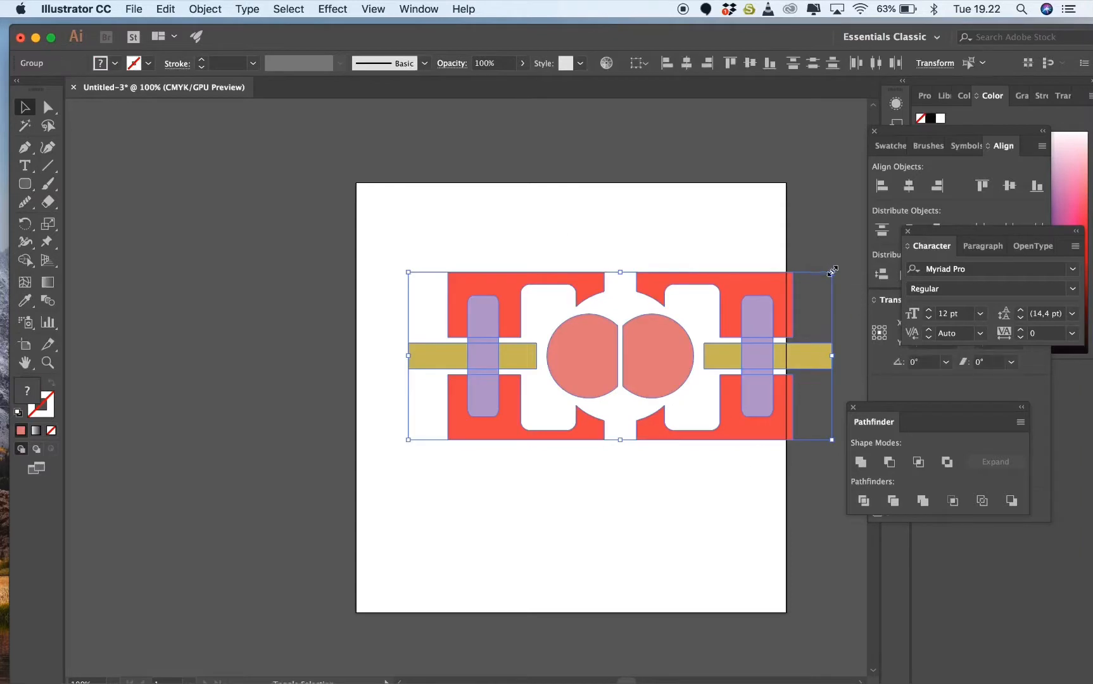
drag(831, 271, 718, 343)
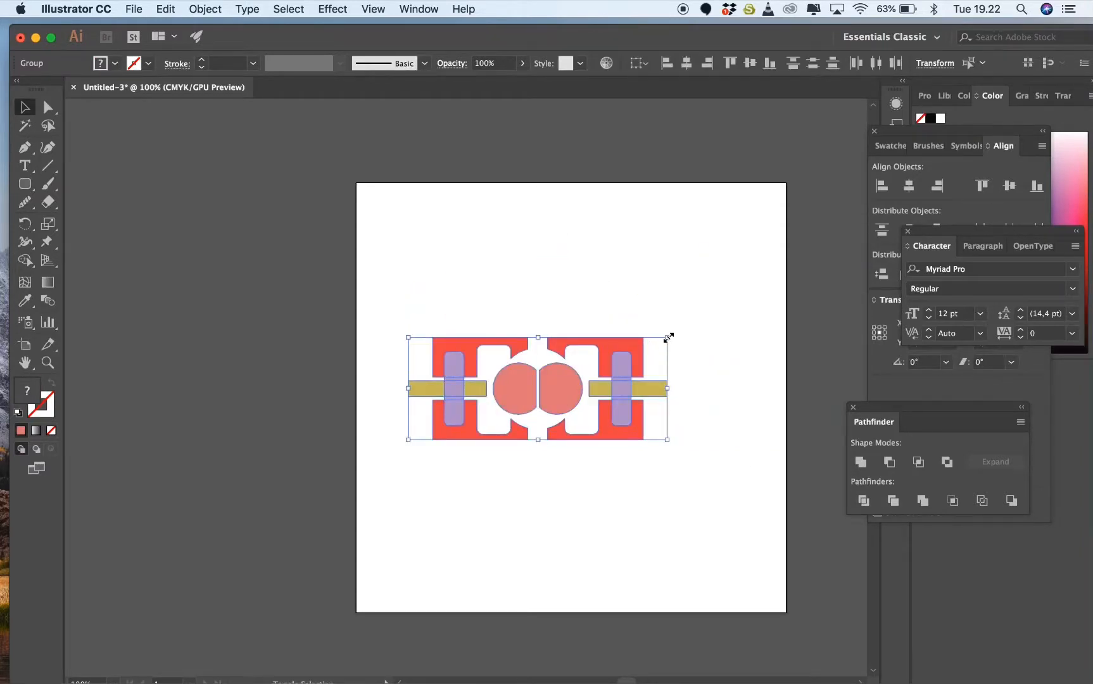
drag(668, 338, 611, 361)
click(655, 372)
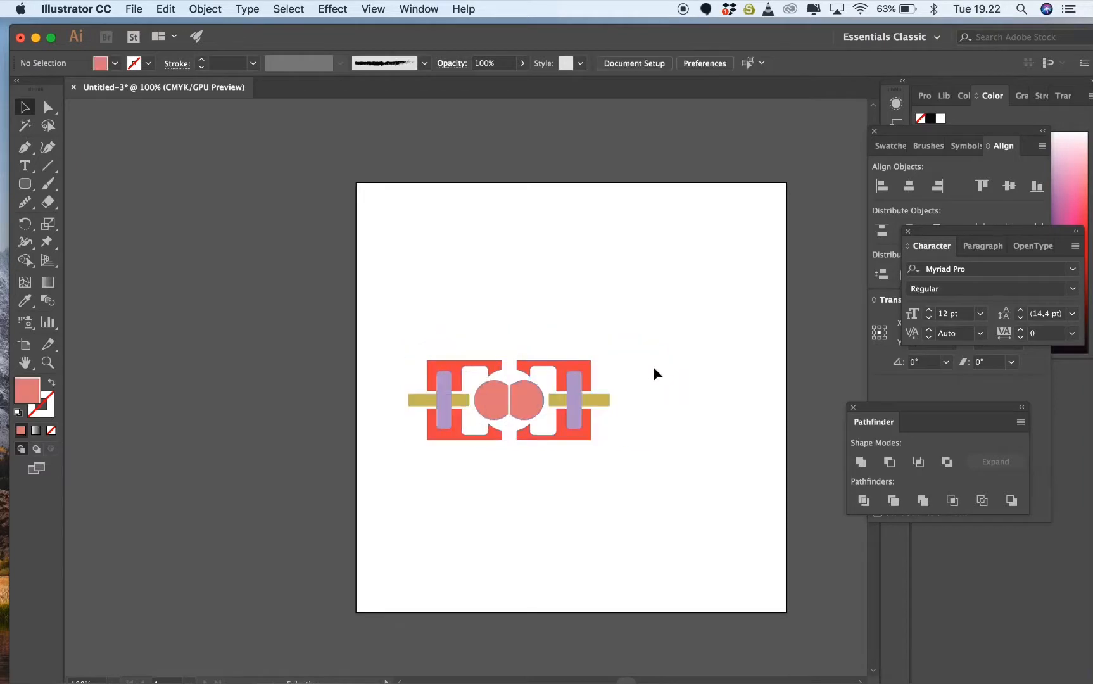
- Move the right-hand group left until the two cut circles merge into one round circle
drag(535, 408, 505, 408)
click(659, 403)
click(634, 394)
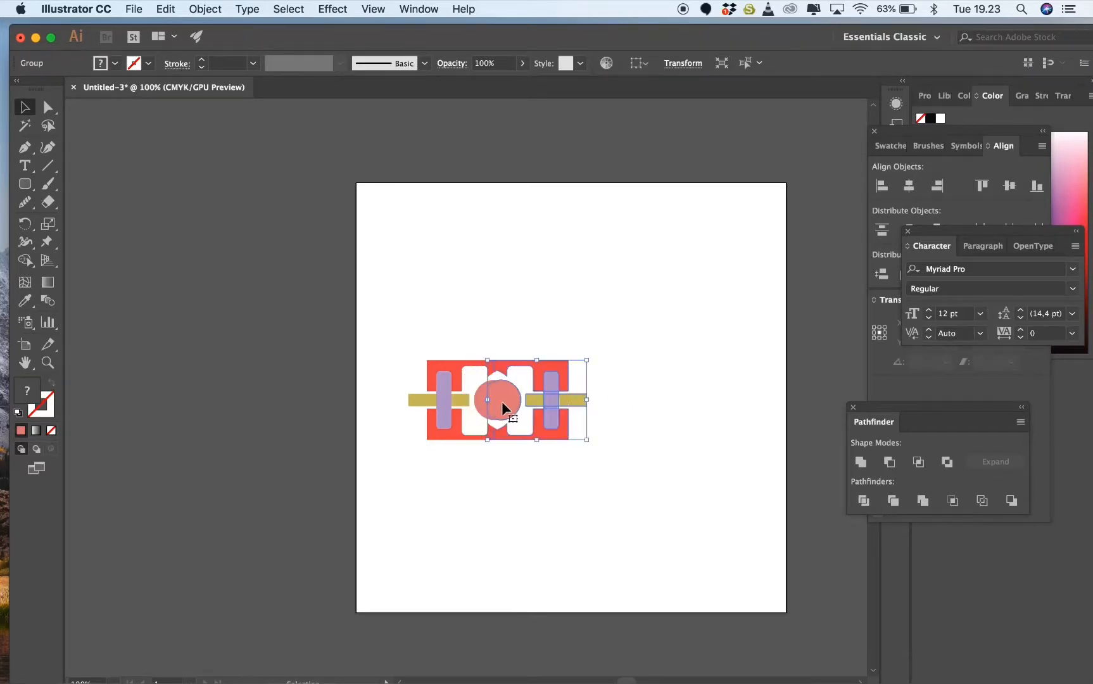
click(670, 389)
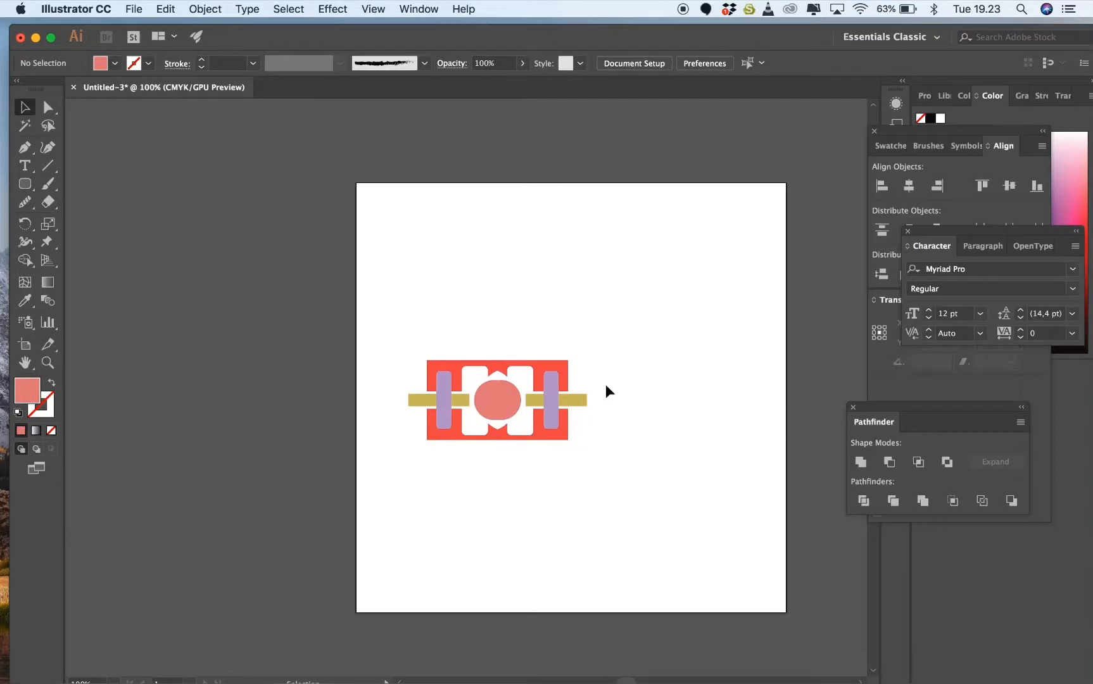
drag(500, 398, 499, 401)
click(673, 391)
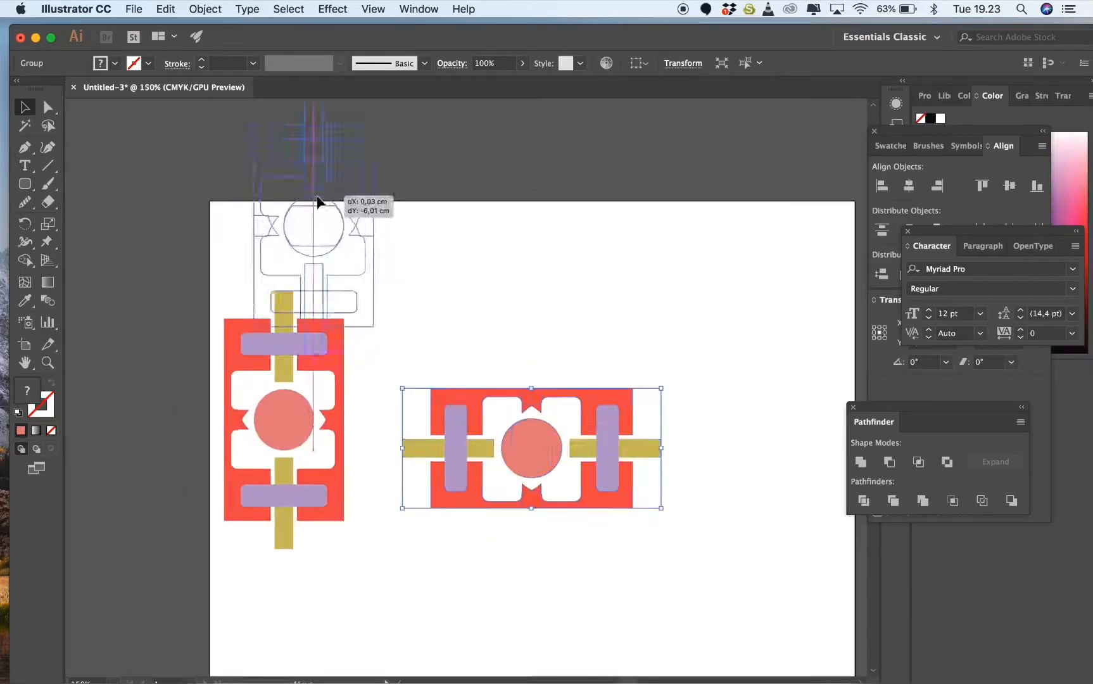
- Place vertical motifs near both ends of the artboard's top edge with a horizontal one centred on the edge between them
drag(317, 207, 319, 326)
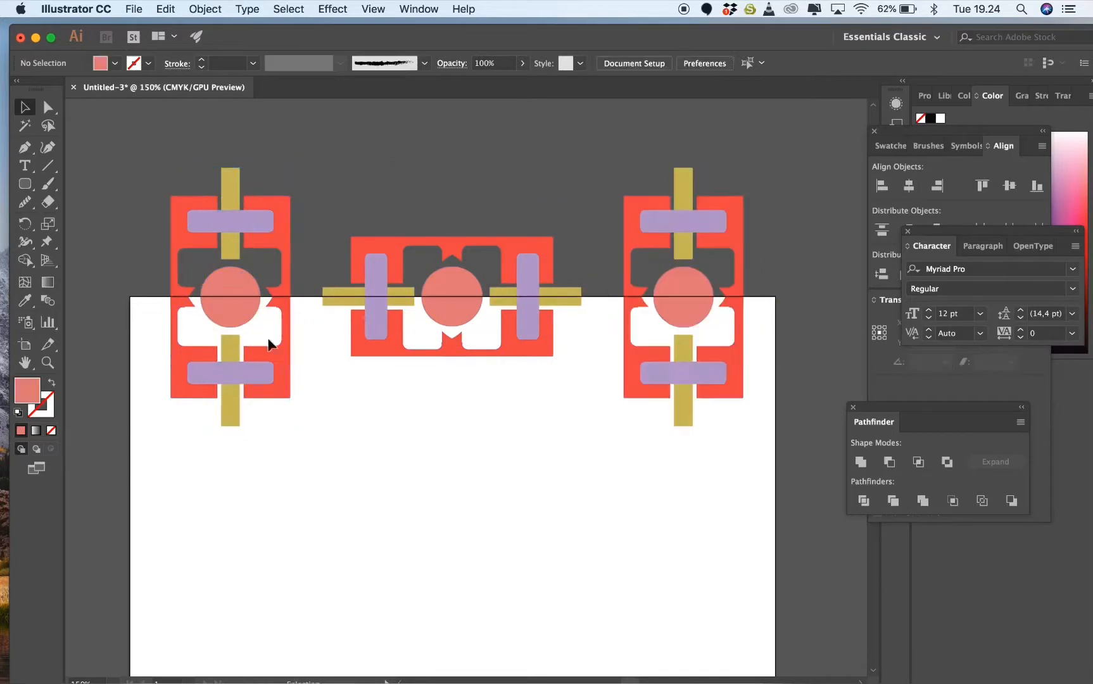
drag(687, 342, 682, 342)
key(super+minus)
drag(406, 315, 407, 315)
drag(262, 328, 265, 343)
key(super+shift+a)
key(super+minus)
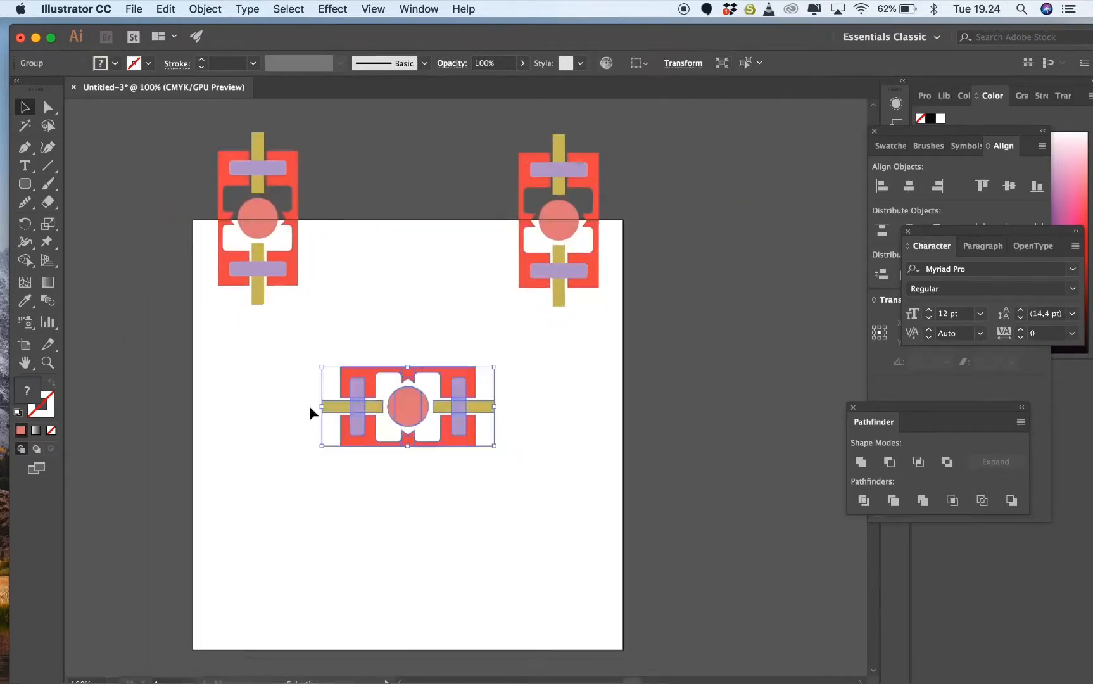
- Place a copy of the large horizontal motif centred across the artboard's left edge
drag(413, 368, 200, 418)
click(166, 419)
click(193, 415)
right_click(660, 672)
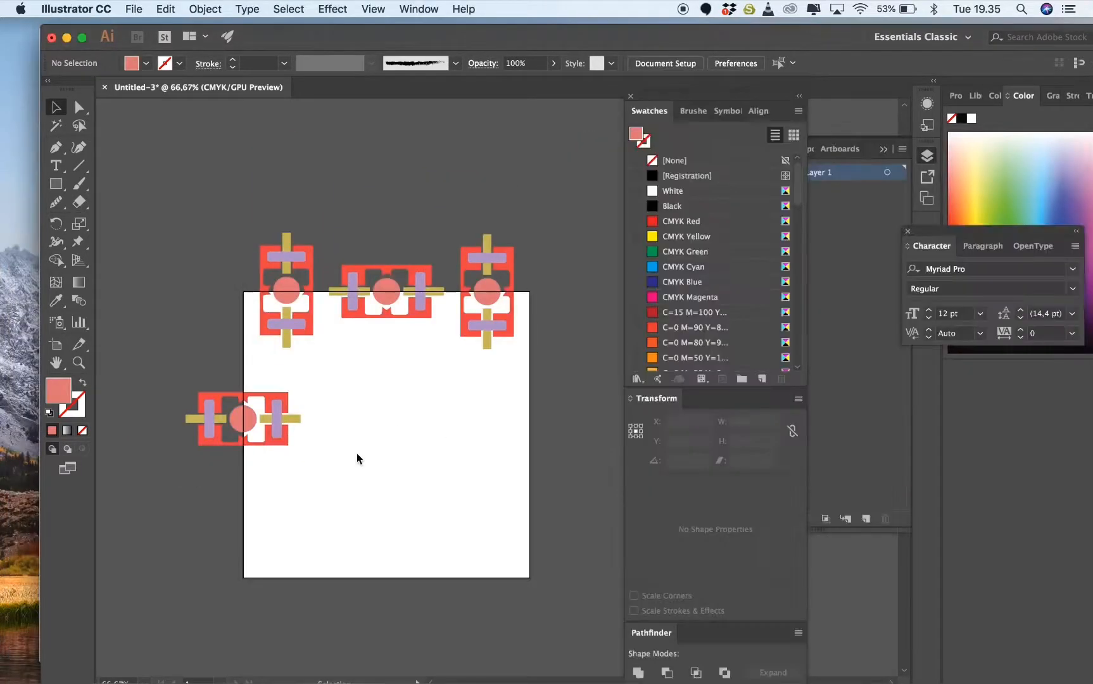
- Copy the top-left vertical motif onto the middle of the artboard and shrink it to a little over half its size
key(super+plus)
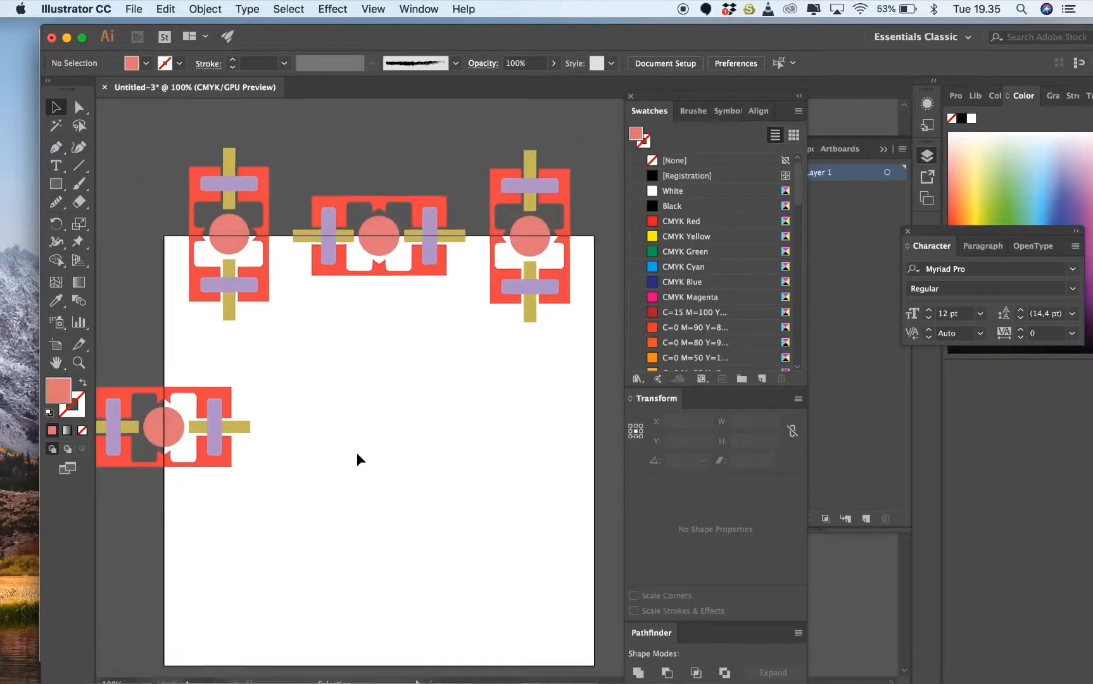
scroll(359, 459, up, 3)
click(272, 335)
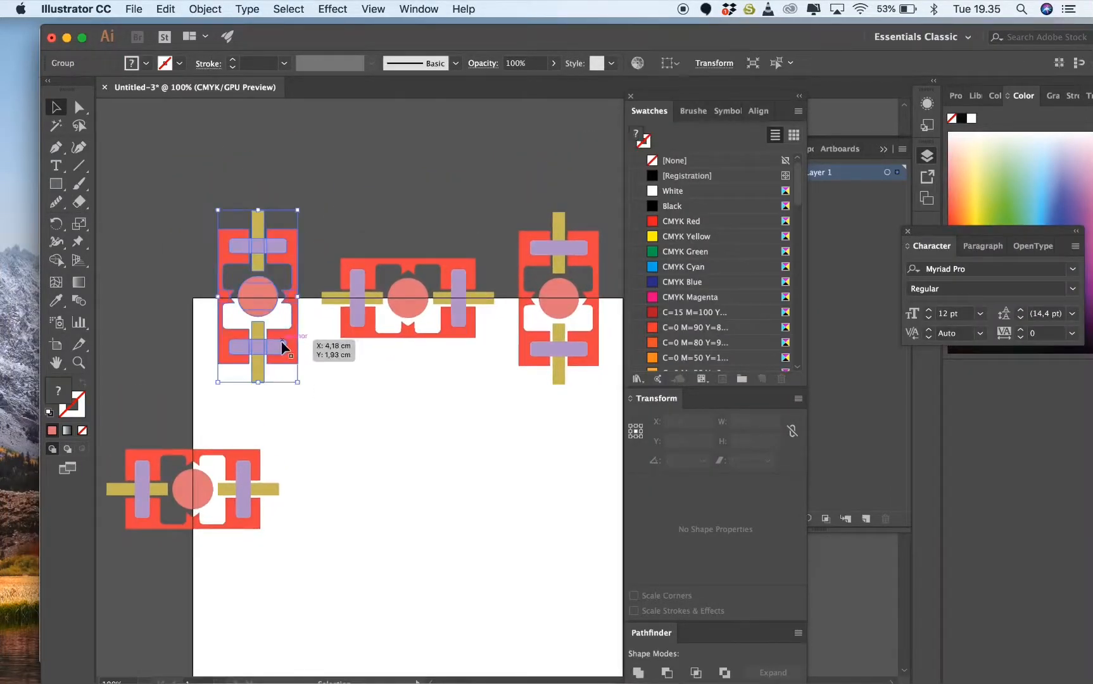
drag(271, 336, 449, 571)
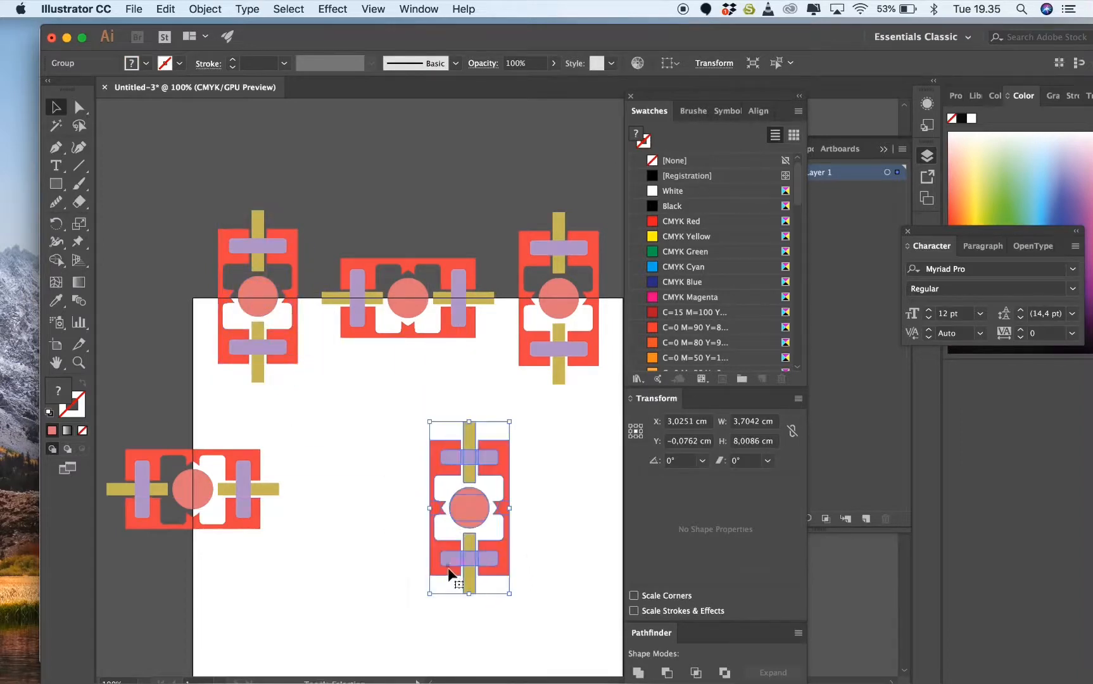
drag(510, 422, 495, 453)
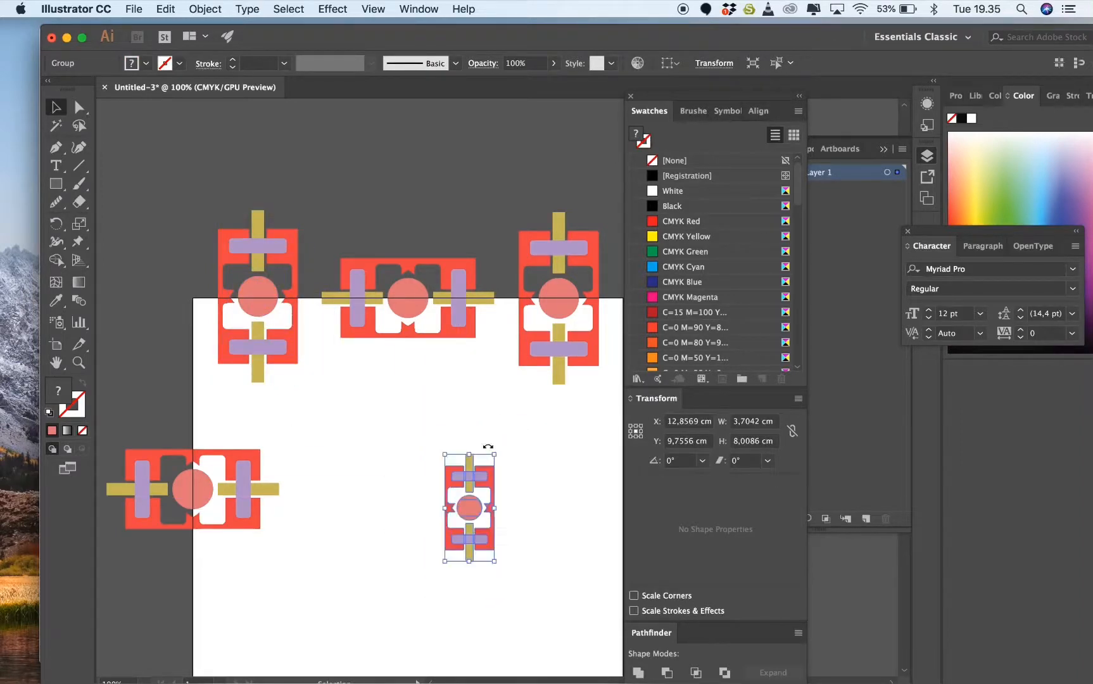
- Overlay the small vertical motif with a copy rotated 90°, sharing one centre circle, to form a cross motif
click(511, 455)
drag(463, 491, 476, 437)
click(515, 457)
drag(479, 470, 458, 479)
click(521, 566)
drag(521, 566, 405, 462)
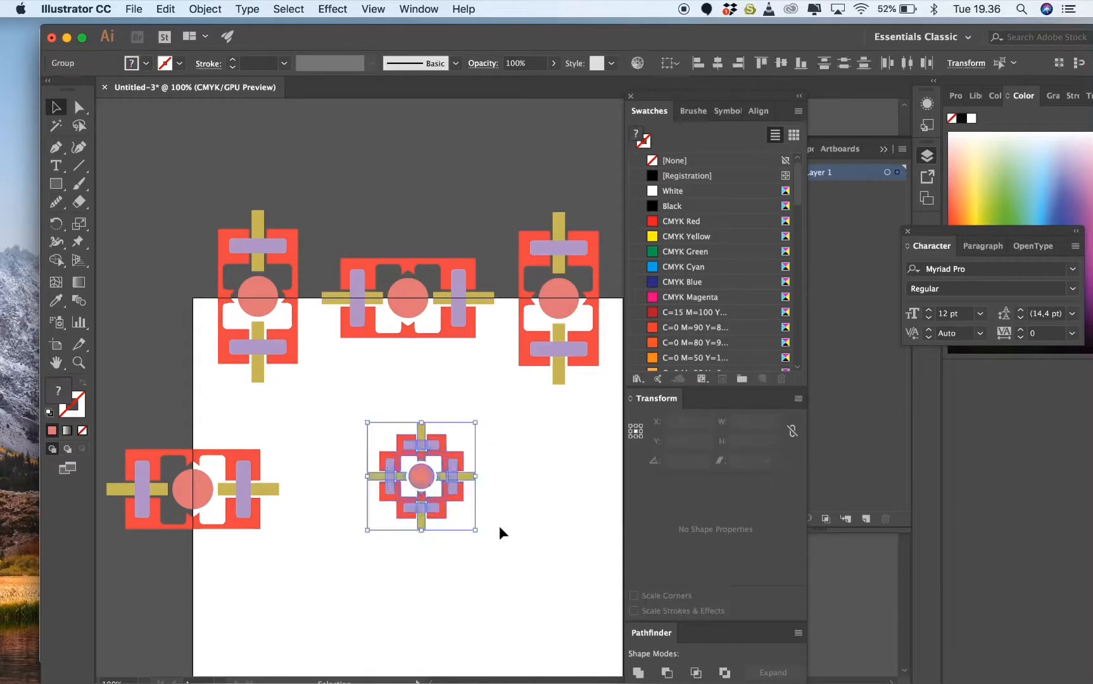
- Rotate the cross motif 45° into a diagonal cross
drag(499, 529, 515, 460)
drag(320, 415, 482, 513)
click(515, 534)
scroll(515, 533, down, 1)
scroll(515, 539, up, 1)
- Shrink the vertical motif near the top-left corner to about 1.4 × 3.1 cm and remove the one near the top-right corner
click(259, 247)
click(297, 250)
drag(271, 220, 247, 273)
click(554, 254)
key(super+d)
click(481, 395)
- Centre the small vertical motif vertically on the artboard's top edge
click(247, 272)
key(super+plus)
scroll(304, 349, right, 3)
drag(378, 366, 377, 368)
key(Down)
scroll(433, 434, right, 5)
key(super+minus)
- Shrink the horizontal motif on the top edge to about 3.1 × 1.4 cm and place it beside the small vertical motif
click(417, 393)
drag(464, 349, 439, 368)
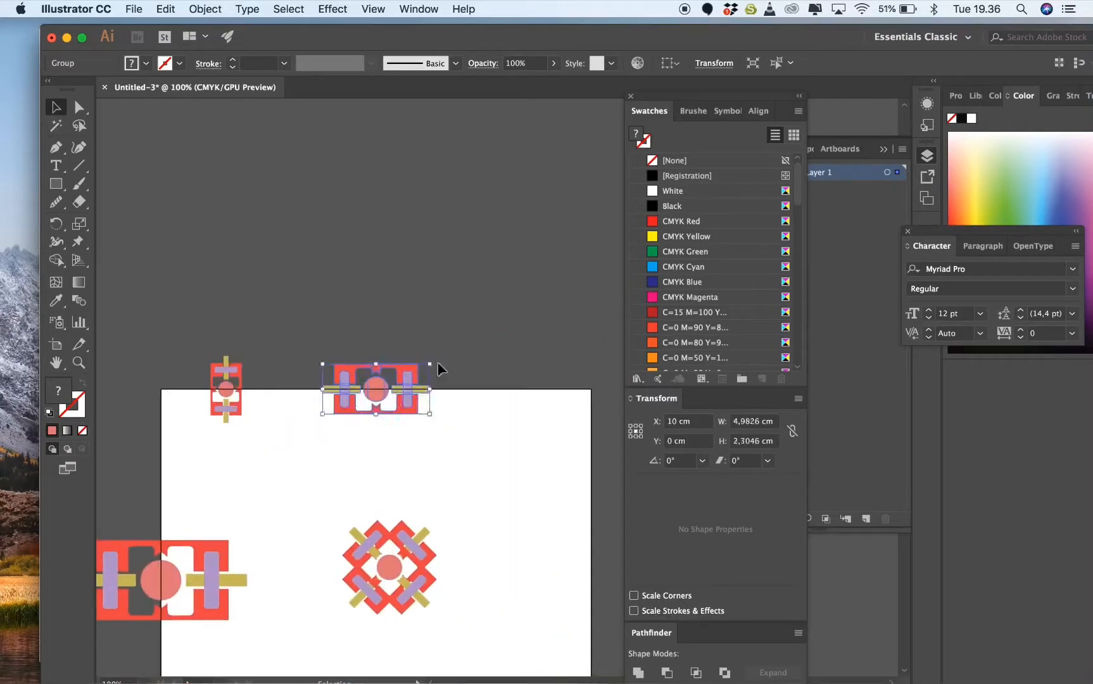
drag(376, 389, 333, 389)
click(501, 288)
drag(225, 389, 415, 389)
drag(331, 389, 280, 388)
click(364, 418)
drag(415, 388, 381, 387)
click(453, 458)
- Move the diagonal cross from the artboard's middle onto the top edge, to the right of the small horizontal motif
key(super+minus)
key(super+plus)
scroll(326, 243, down, 5)
scroll(326, 242, right, 3)
drag(186, 172, 211, 210)
click(411, 244)
drag(383, 378, 320, 185)
click(365, 301)
click(291, 204)
click(341, 136)
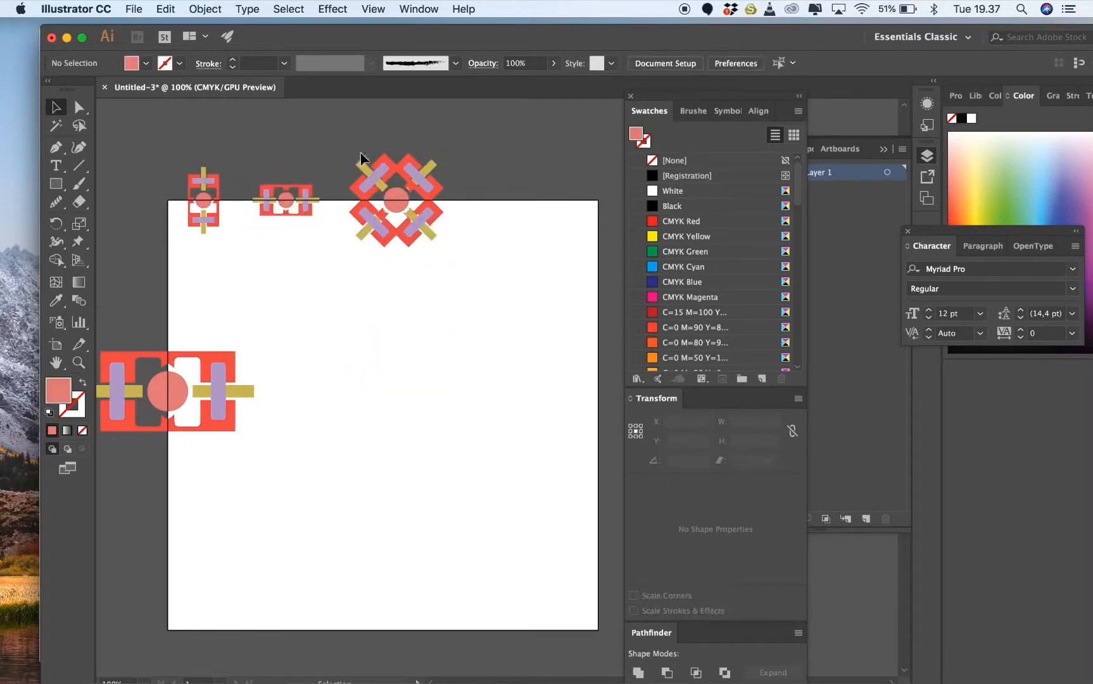
- Copy the small vertical motif to the top edge's right end and the small horizontal one between it and the diagonal cross
mouse_move(208, 205)
mouse_down()
mouse_move(566, 205)
mouse_move(549, 214)
mouse_move(209, 204)
mouse_up()
drag(554, 215, 562, 216)
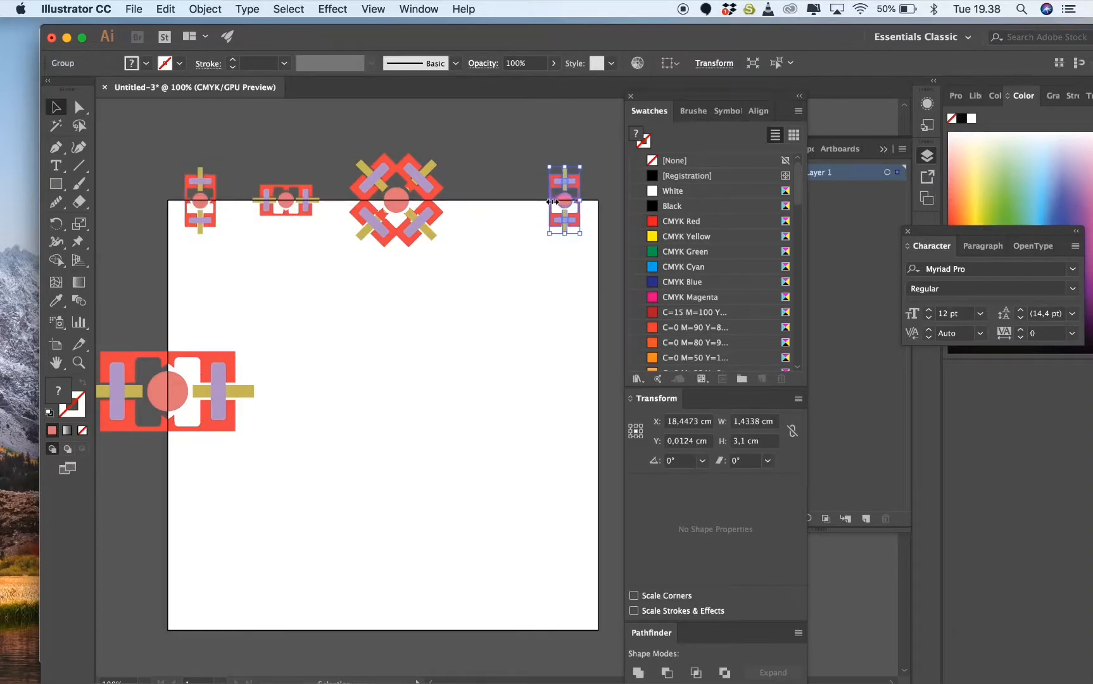
click(515, 278)
alt+drag(302, 207, 510, 207)
click(509, 258)
click(304, 207)
click(273, 266)
- Replace the large horizontal motif on the left edge with a copy of the diagonal cross, placed higher on that edge
click(198, 359)
key(Delete)
scroll(168, 371, up, 3)
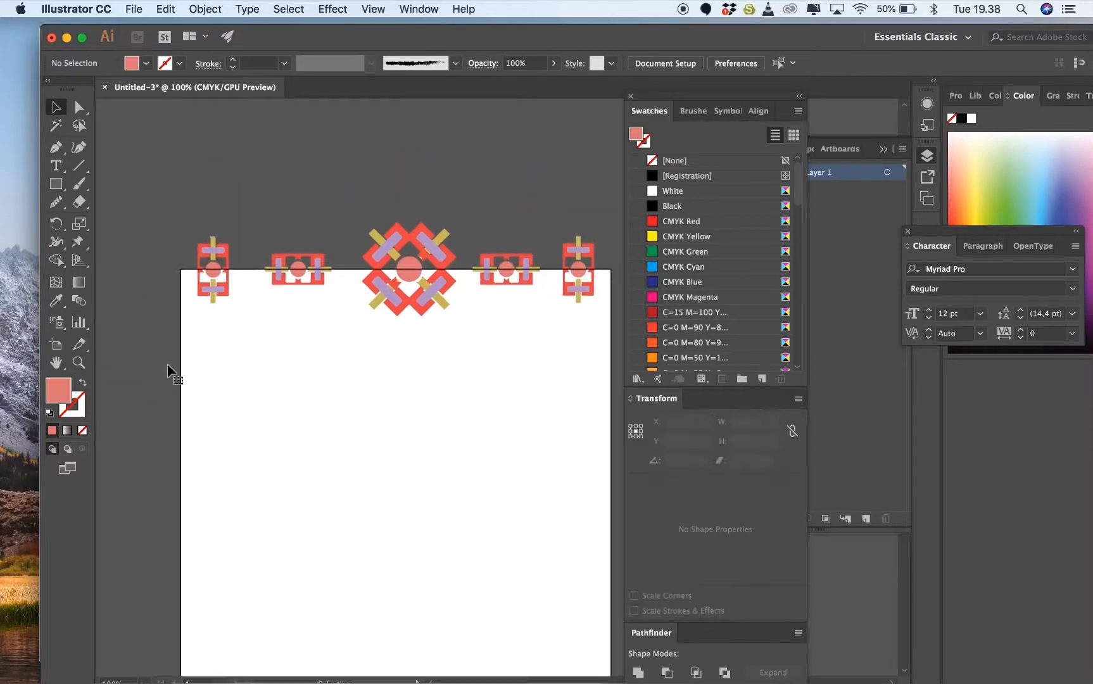
alt+drag(363, 299, 140, 387)
scroll(141, 387, down, 1)
scroll(141, 386, down, 3)
scroll(141, 386, left, 1)
- Add a small horizontal motif on the left edge below the diagonal cross and nudge it up to about Y 8.4 cm
alt+drag(215, 205, 254, 438)
drag(224, 419, 192, 395)
key(Up)
key(Up)
key(Up)
key(Up)
key(Up)
key(Up)
key(Up)
key(Up)
key(Up)
key(Up)
key(Up)
key(Up)
key(Up)
key(Up)
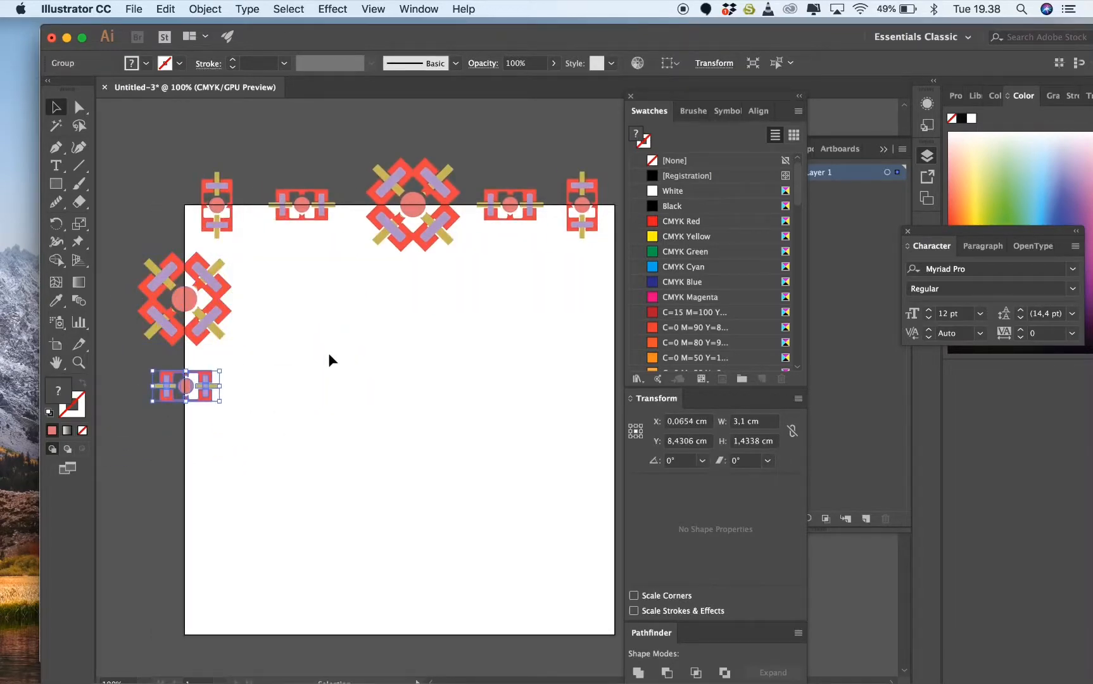
- Copy the diagonal cross straight down the left edge and centre the small horizontal motif between the two crosses
alt+drag(195, 296, 195, 526)
click(231, 476)
drag(199, 385, 200, 410)
click(327, 390)
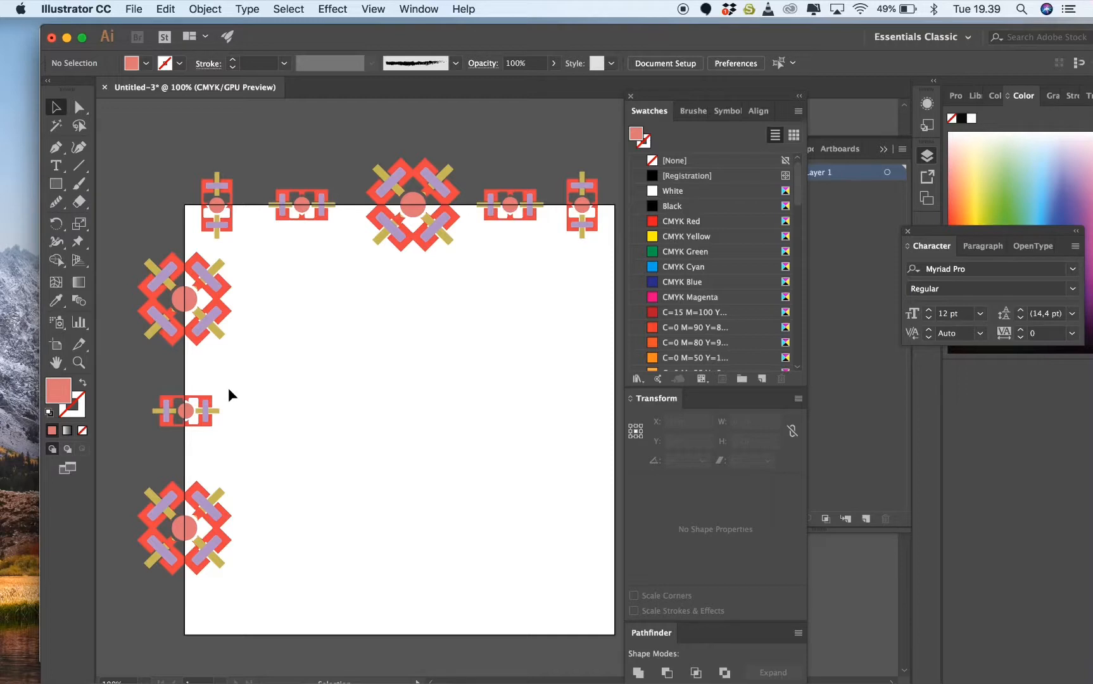
drag(185, 419, 182, 422)
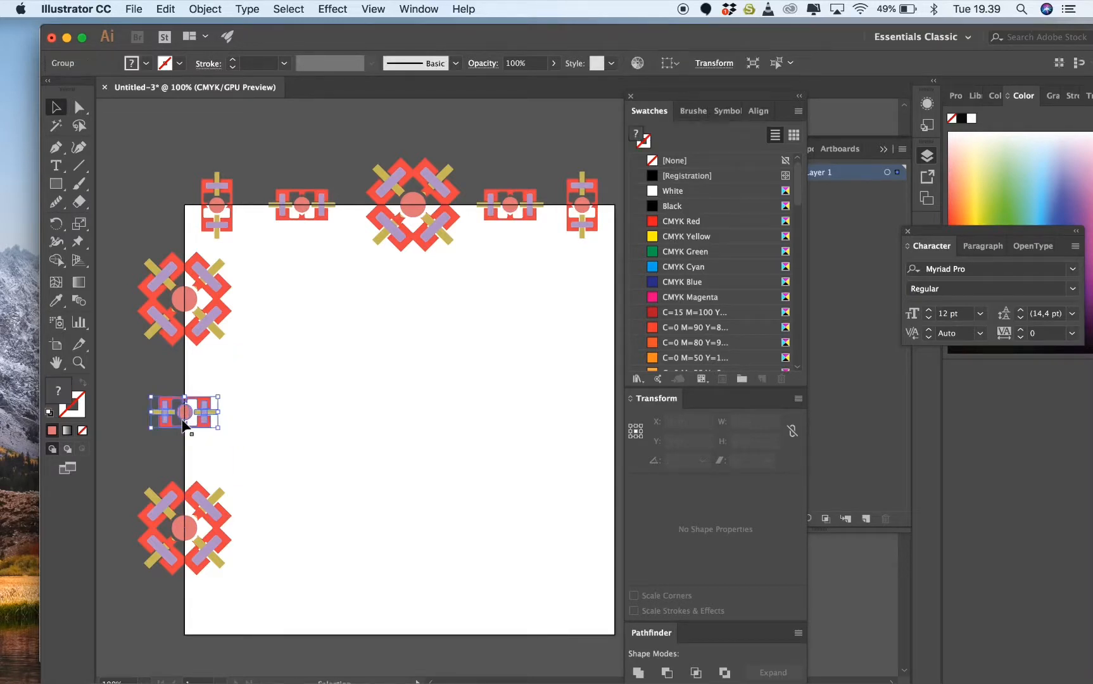
click(302, 404)
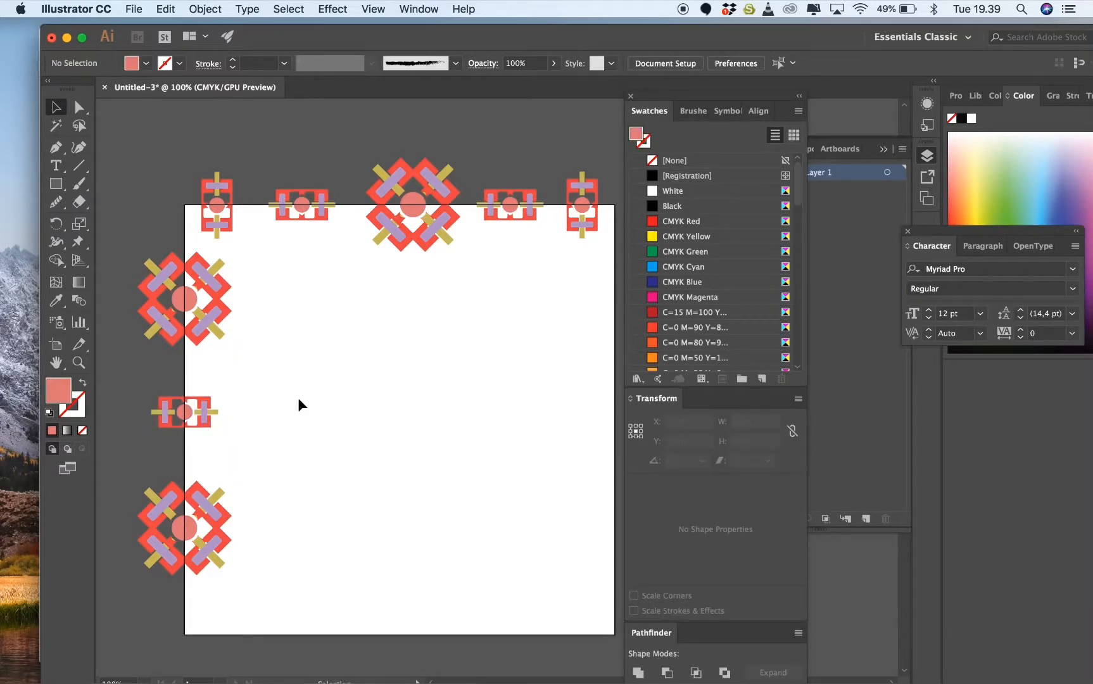
- Place a copy of the top-left vertical motif directly below it on the artboard's bottom edge, at Y 20 cm
click(218, 212)
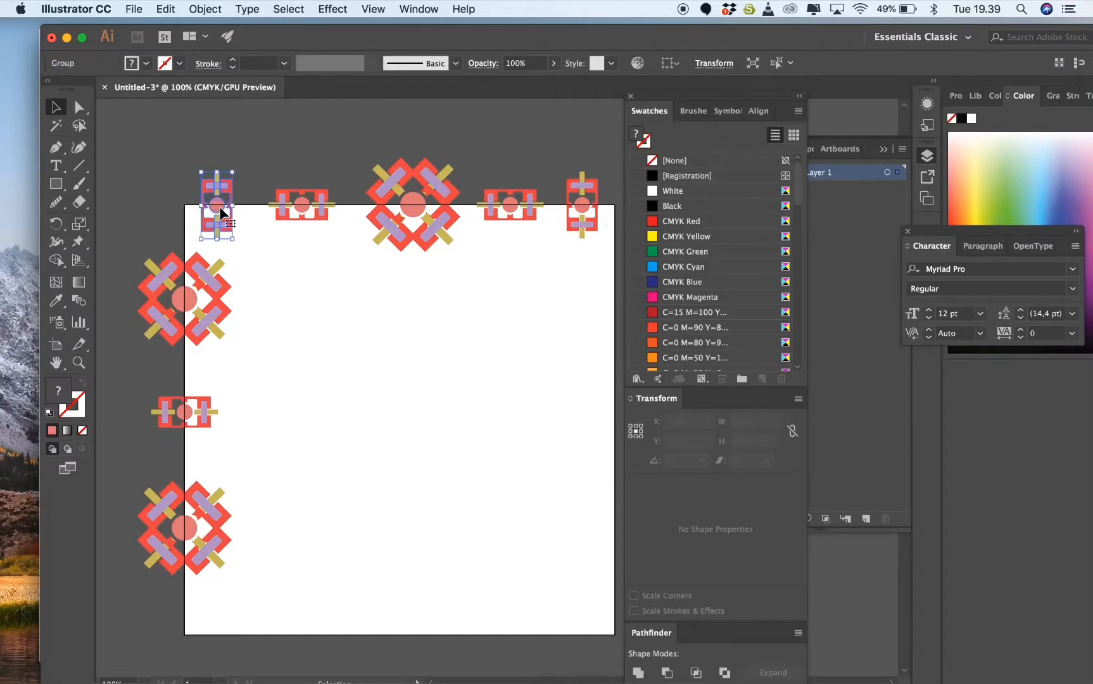
key(super+minus)
scroll(221, 209, right, 5)
scroll(220, 209, down, 2)
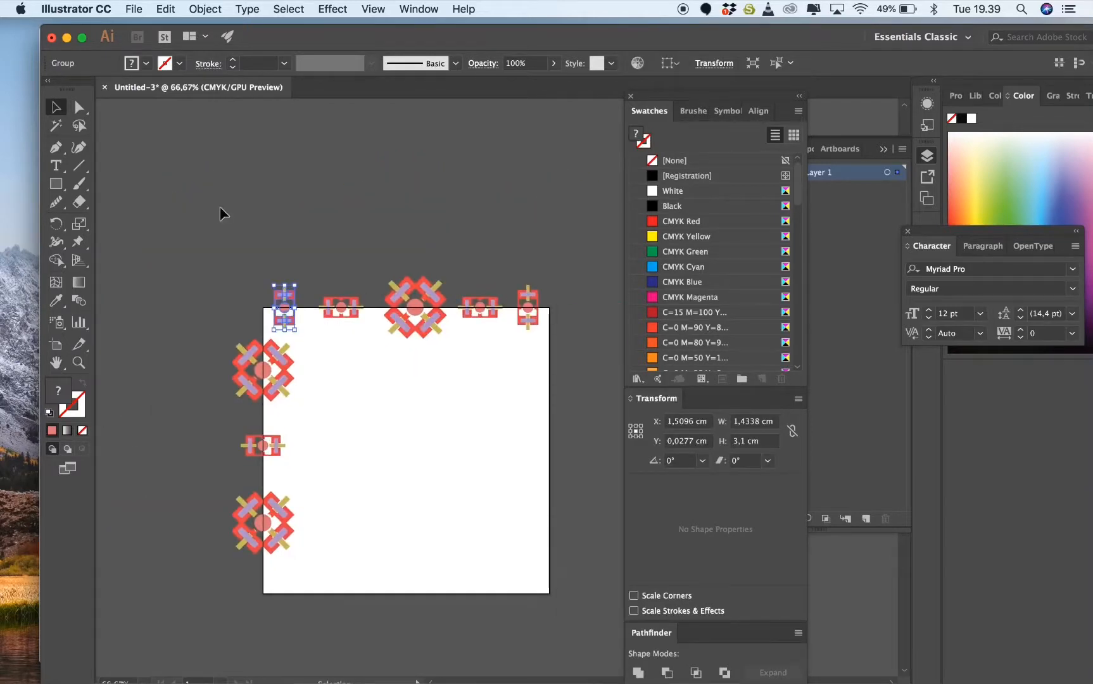
click(695, 442)
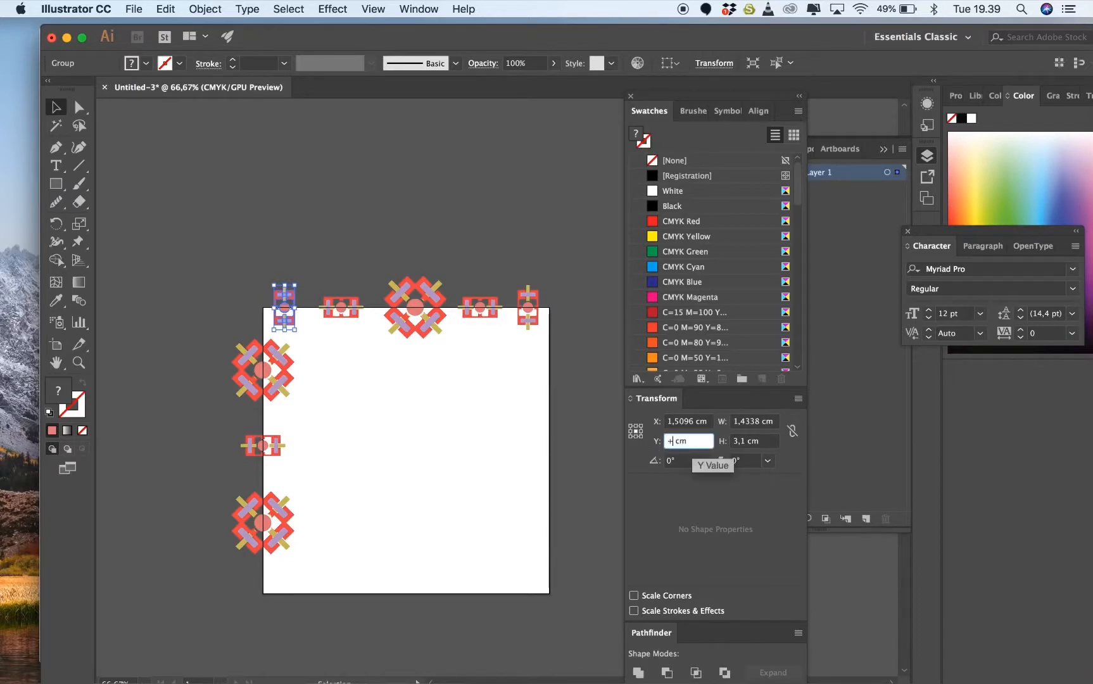
text(+20)
key(Return)
click(390, 491)
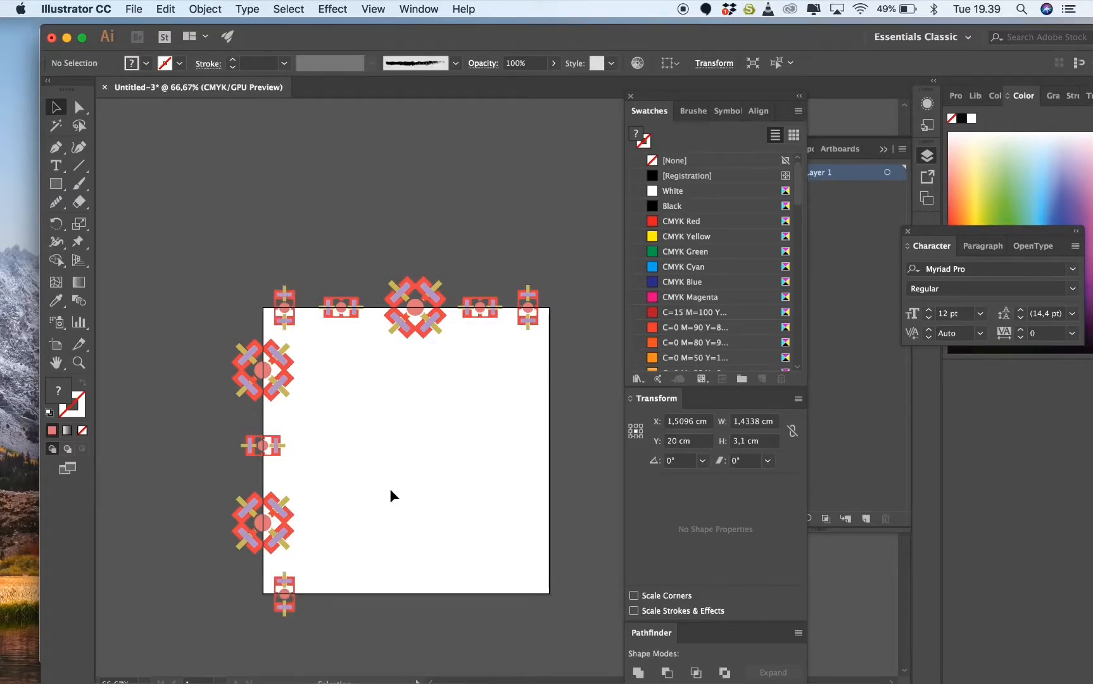
- Copy the left small horizontal motif and the diagonal cross from the top edge straight down 20 cm onto the bottom edge
click(336, 302)
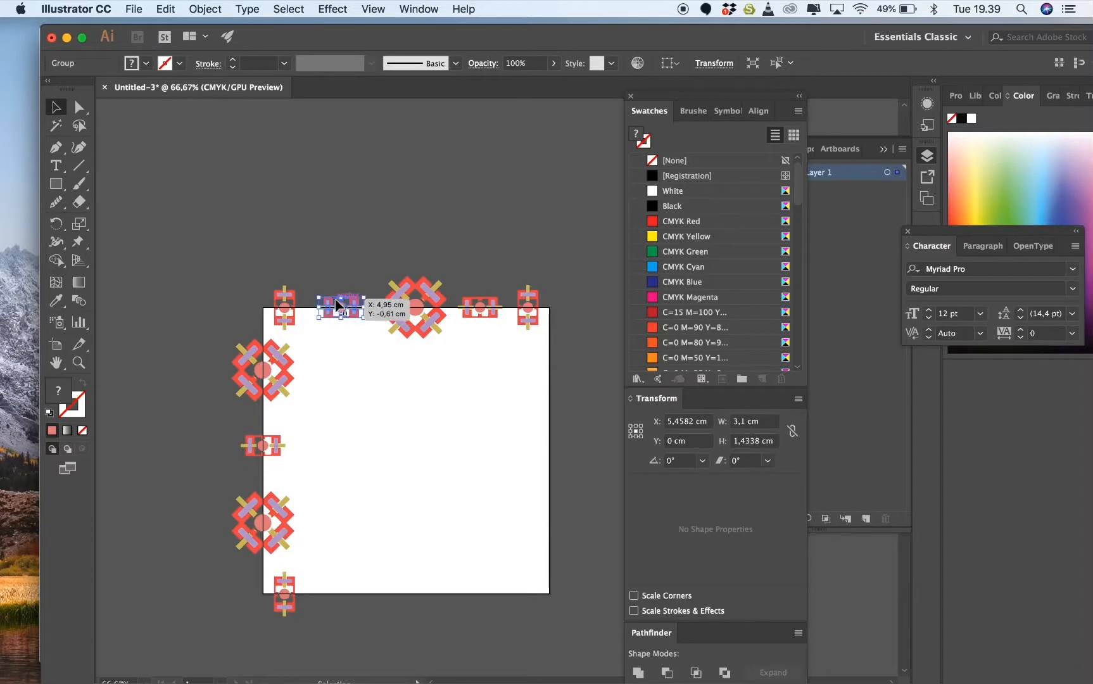
click(673, 442)
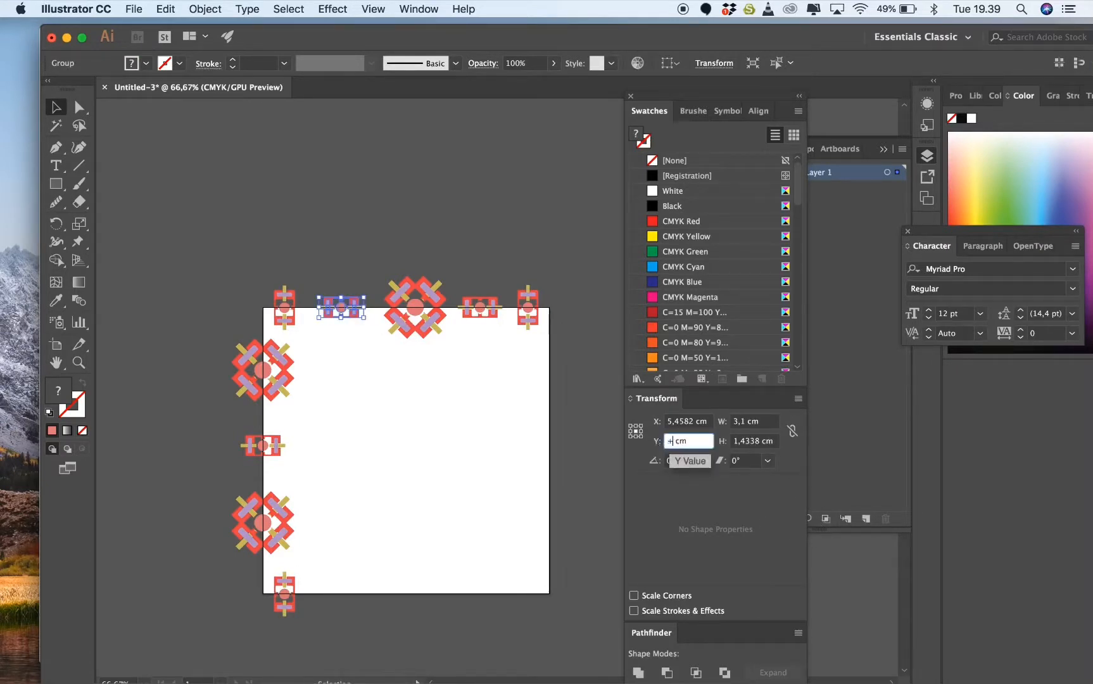
key(Return)
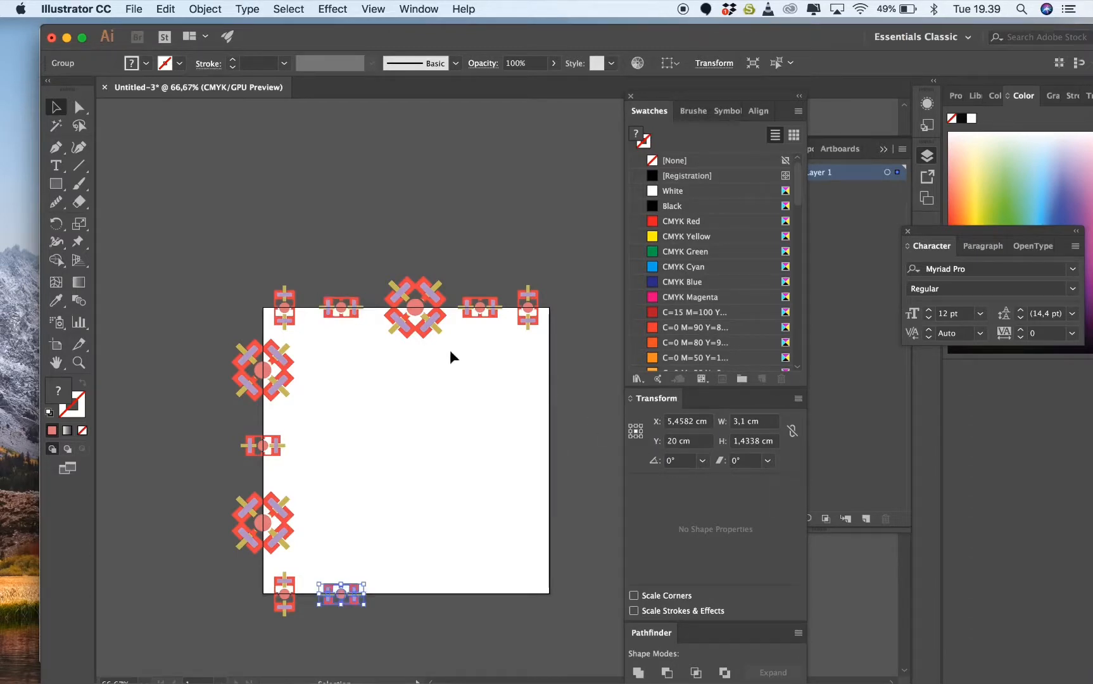
click(426, 322)
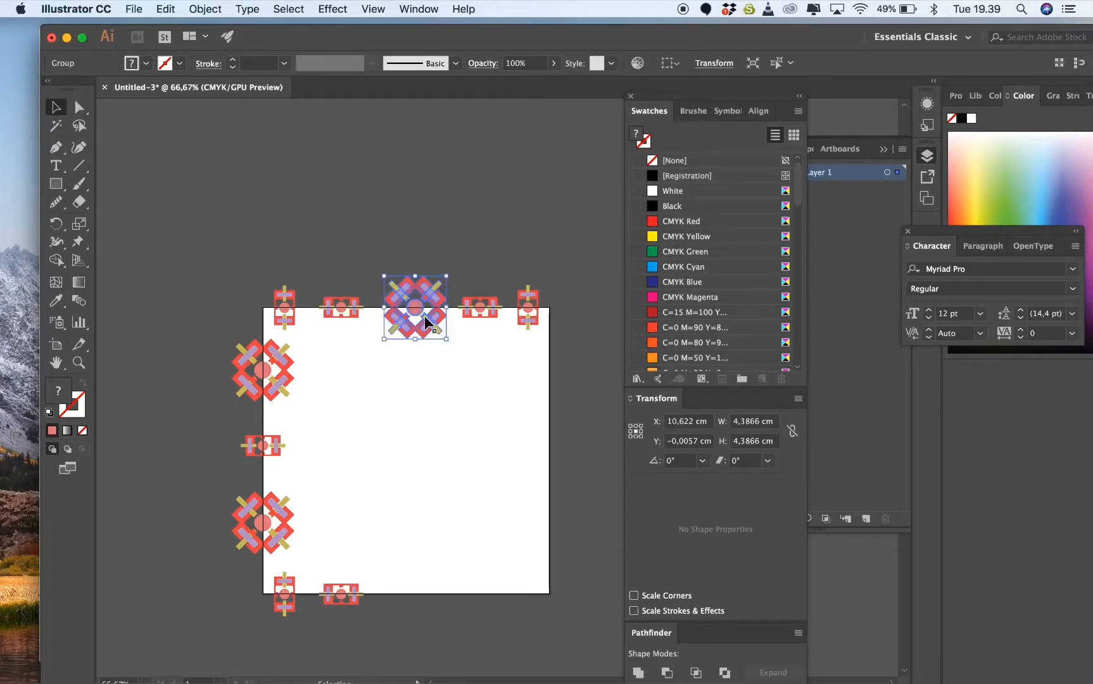
double_click(699, 442)
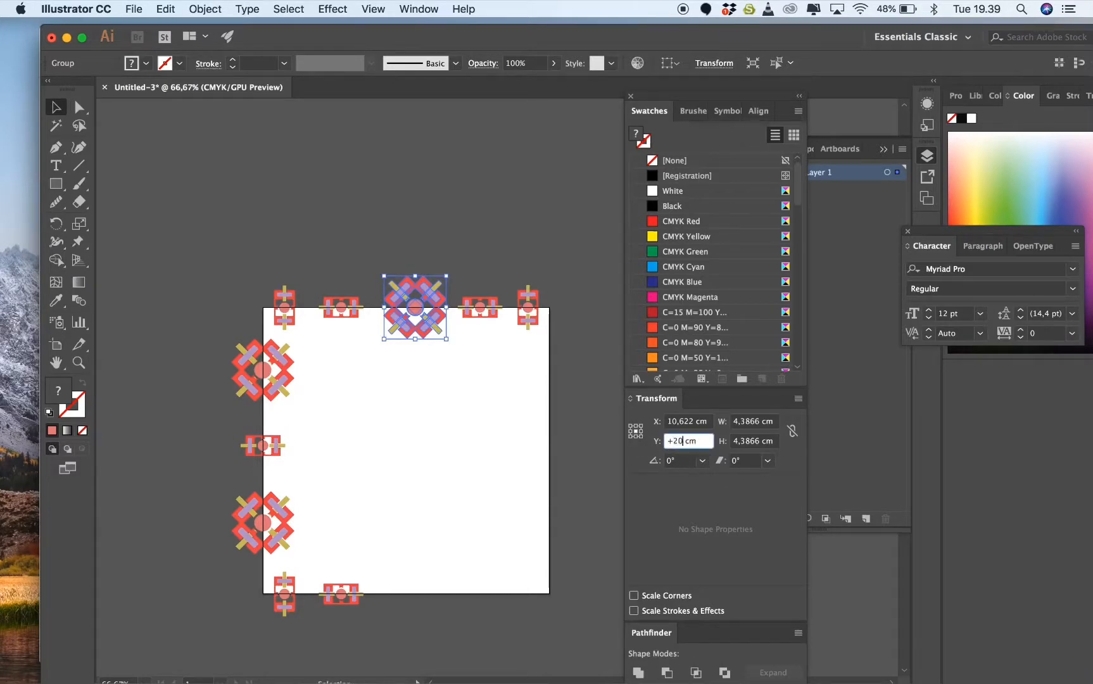
key(Return)
- Copy the right small horizontal motif on the top edge straight down 20 cm to the bottom edge
click(479, 312)
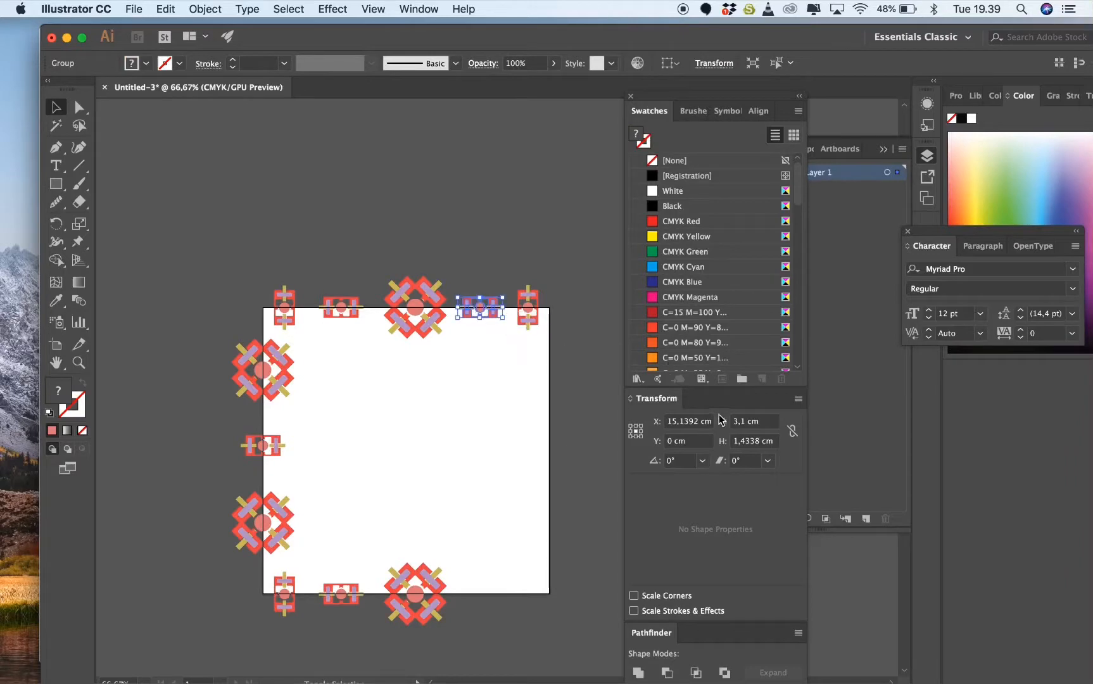
click(671, 442)
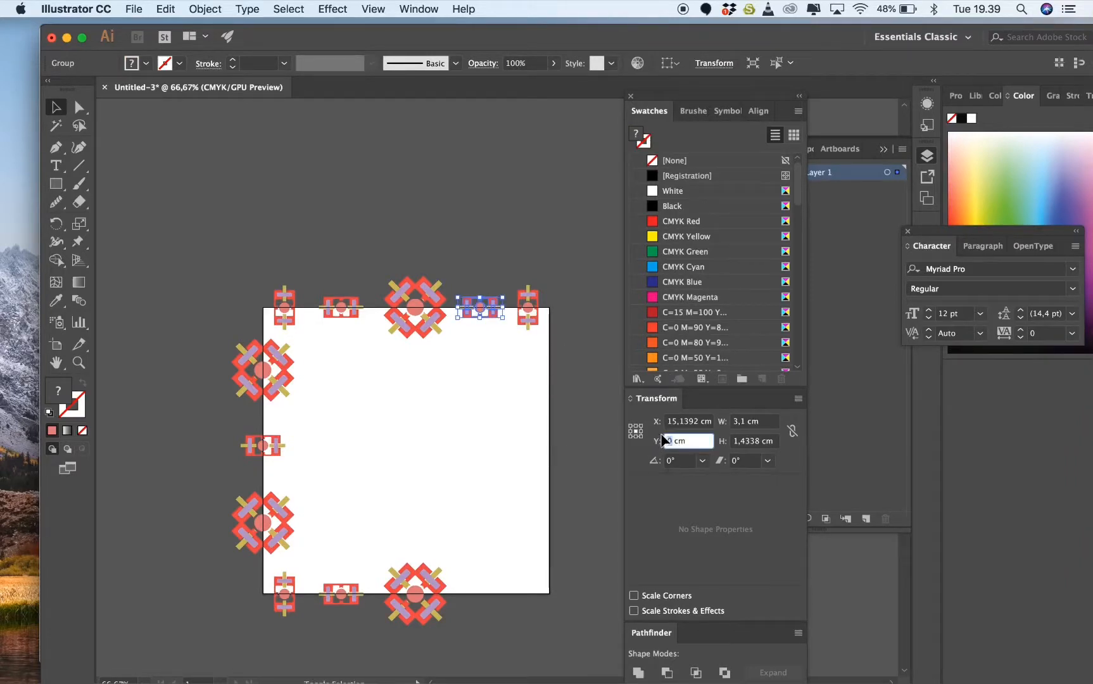
text(+20)
key(Return)
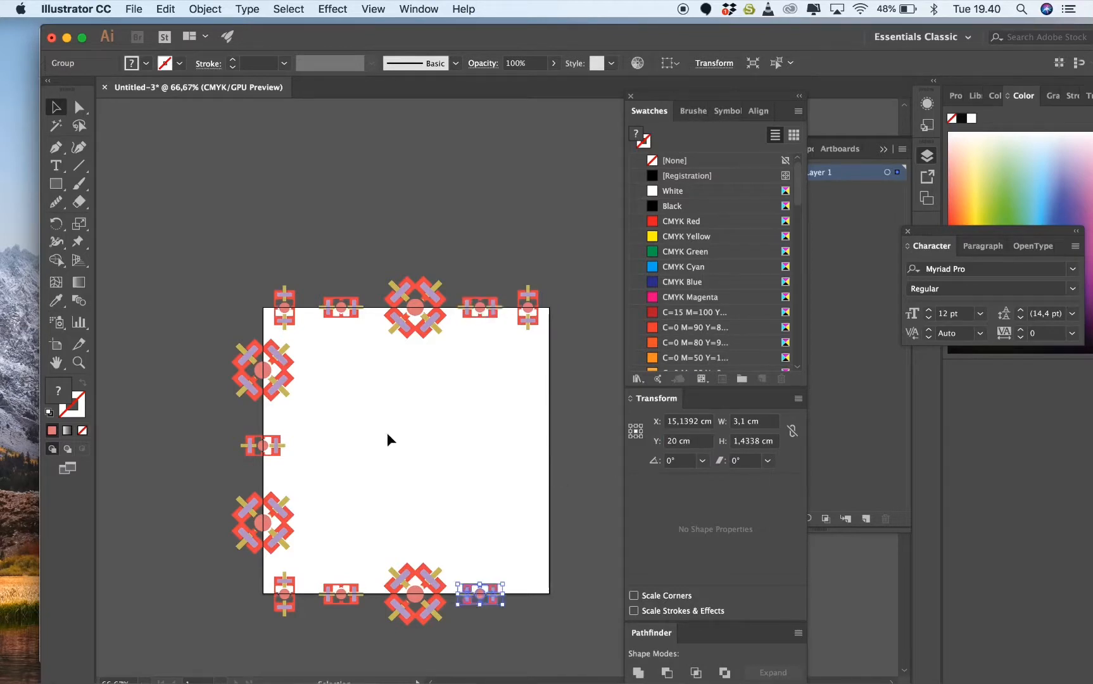
- Copy the top-right vertical motif 20 cm straight down onto the artboard's bottom edge
click(535, 315)
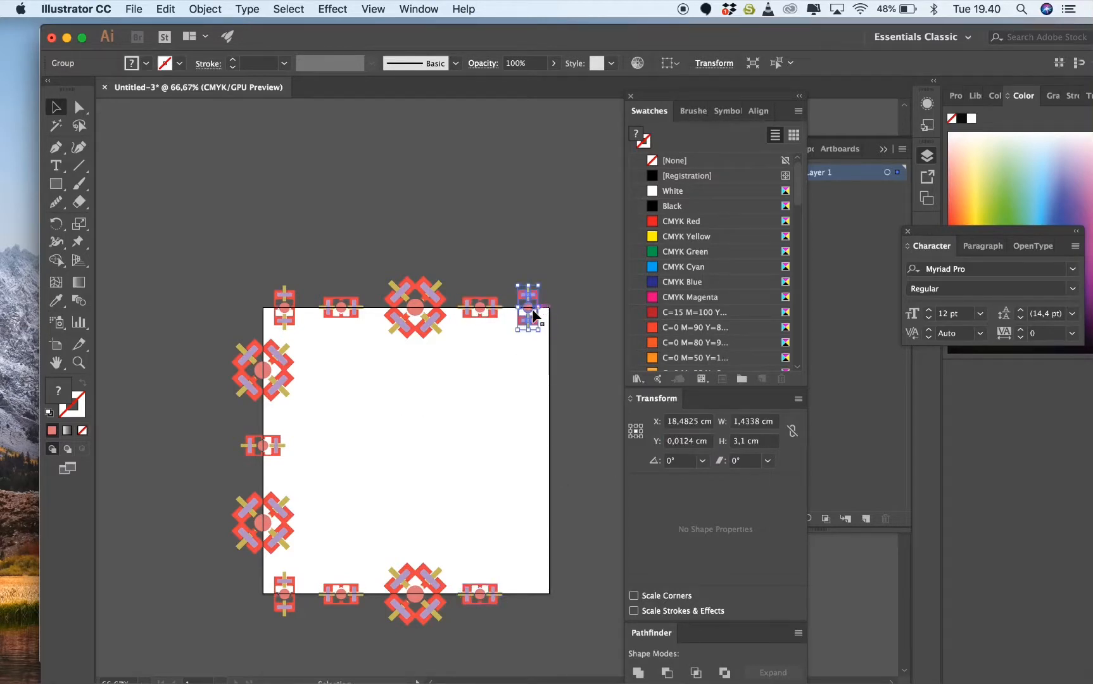
drag(695, 445, 646, 443)
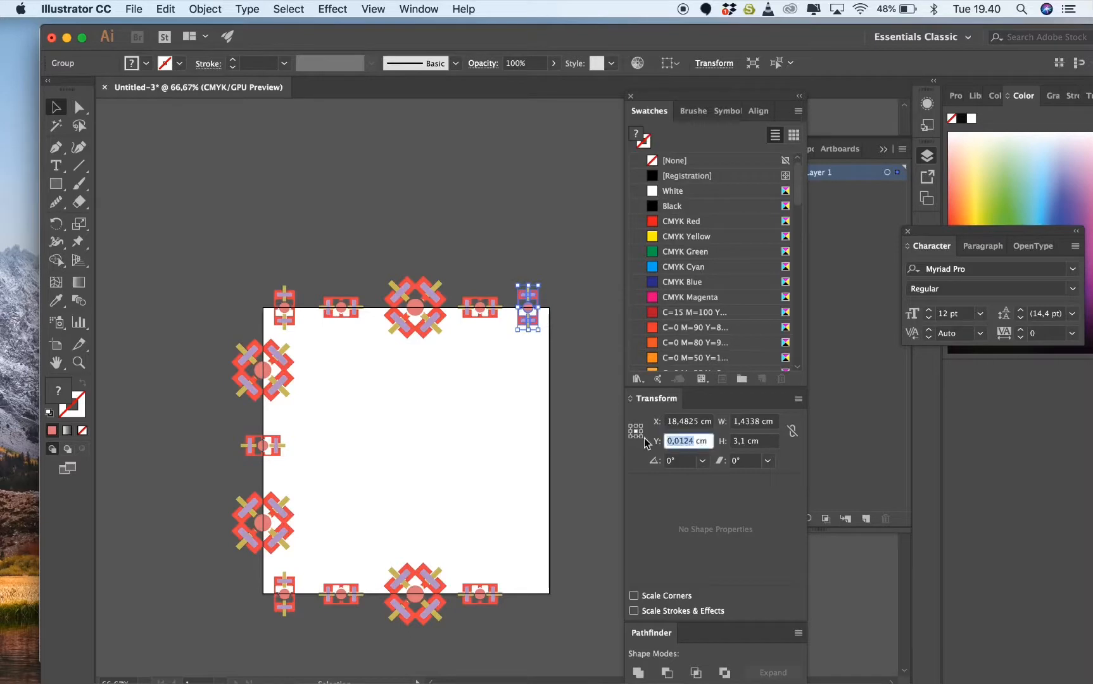
text(+20)
key(Return)
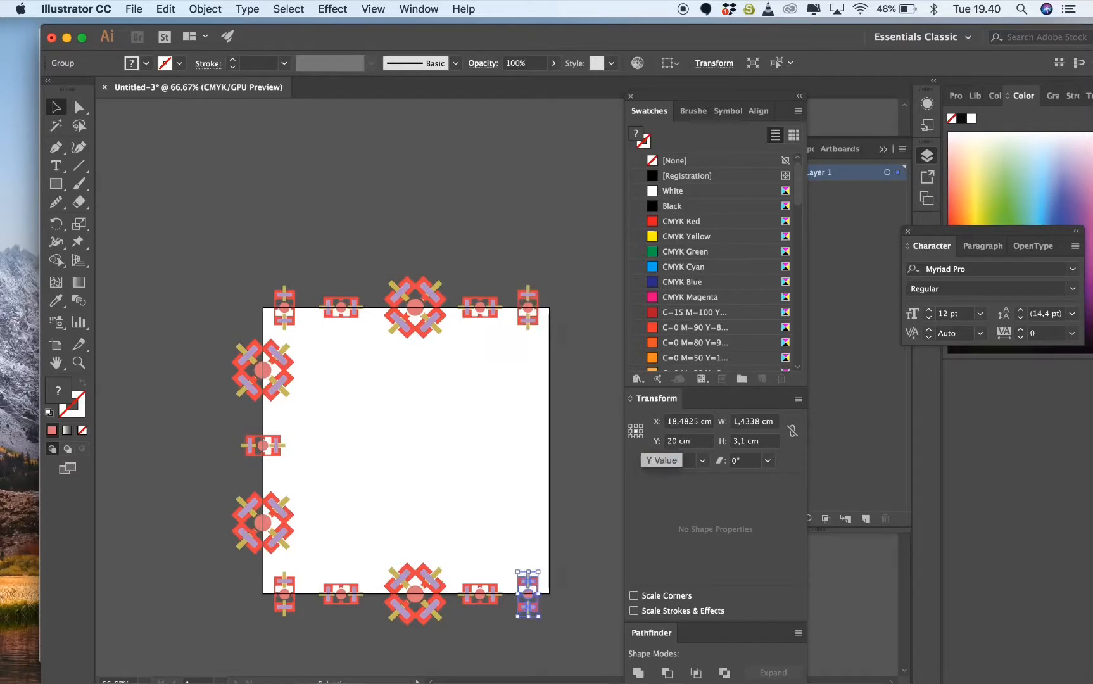
click(462, 460)
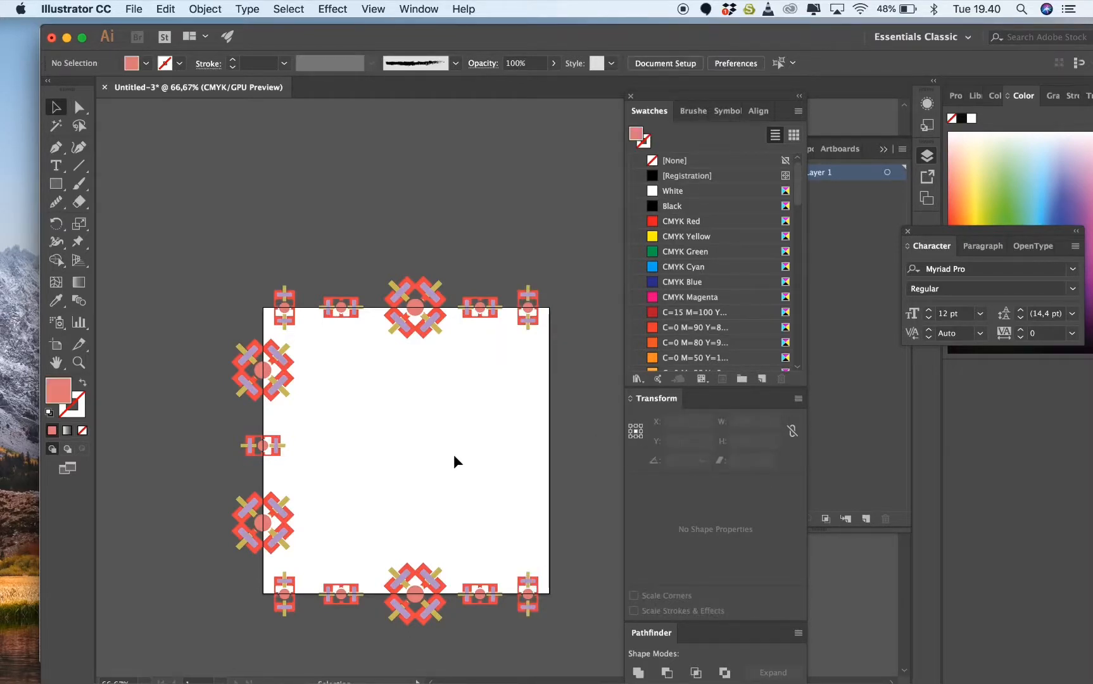
- Copy the upper diagonal cross on the left edge 20 cm across to the right edge
click(266, 386)
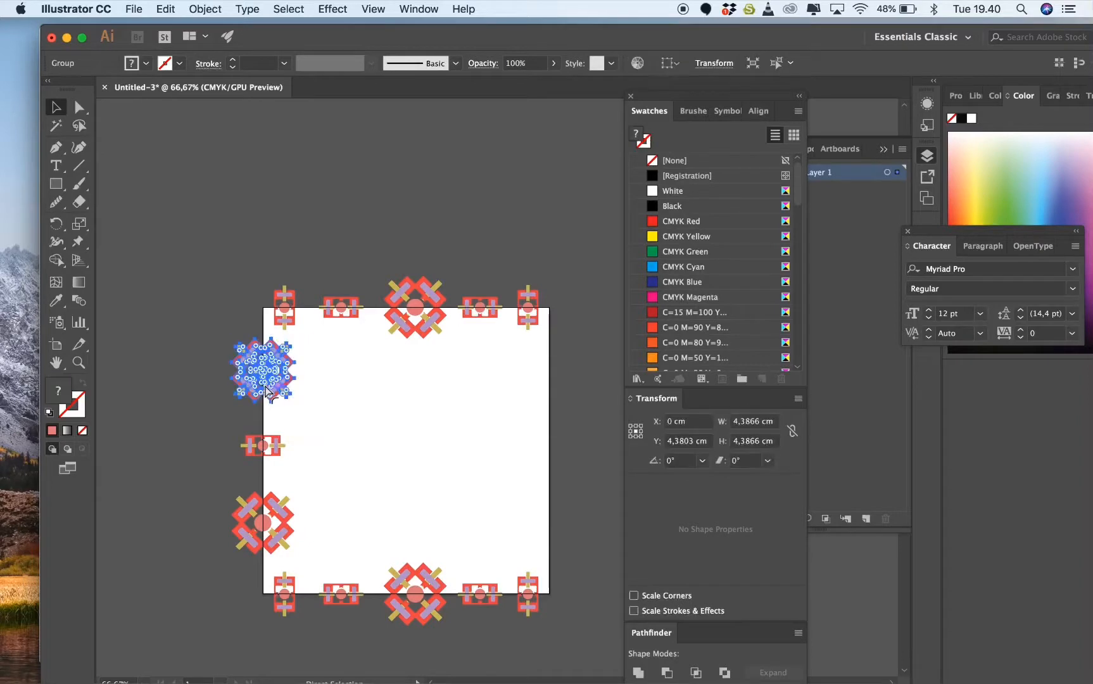
double_click(680, 421)
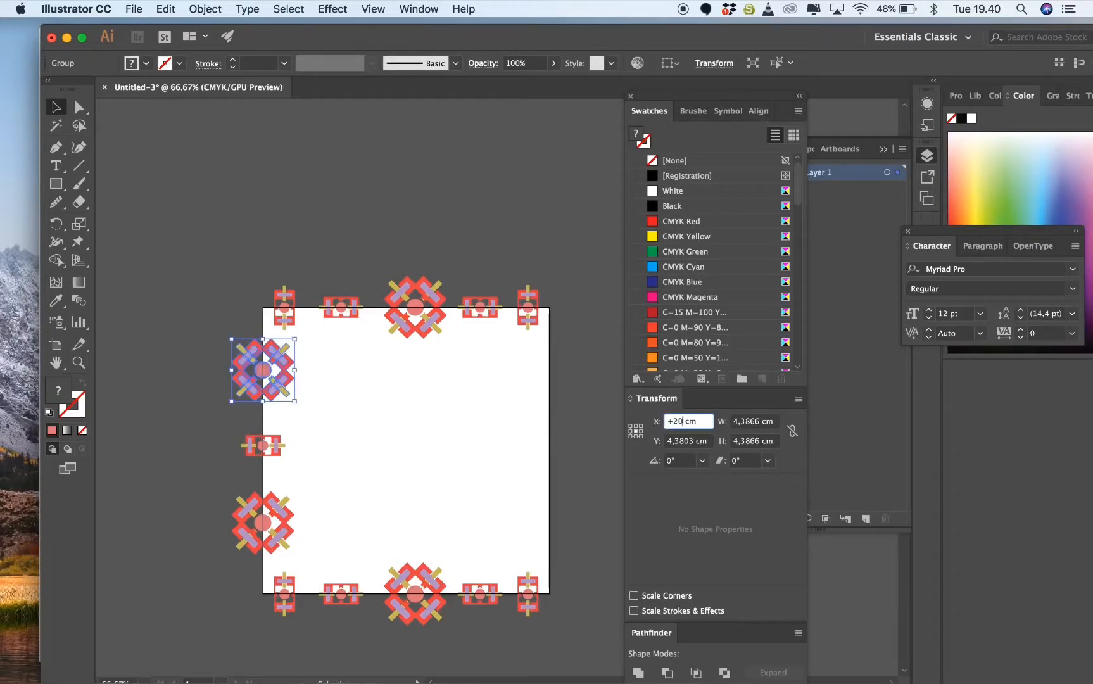
text(+20)
key(Return)
- Copy the small horizontal motif on the left edge 20 cm across to the right edge
click(263, 445)
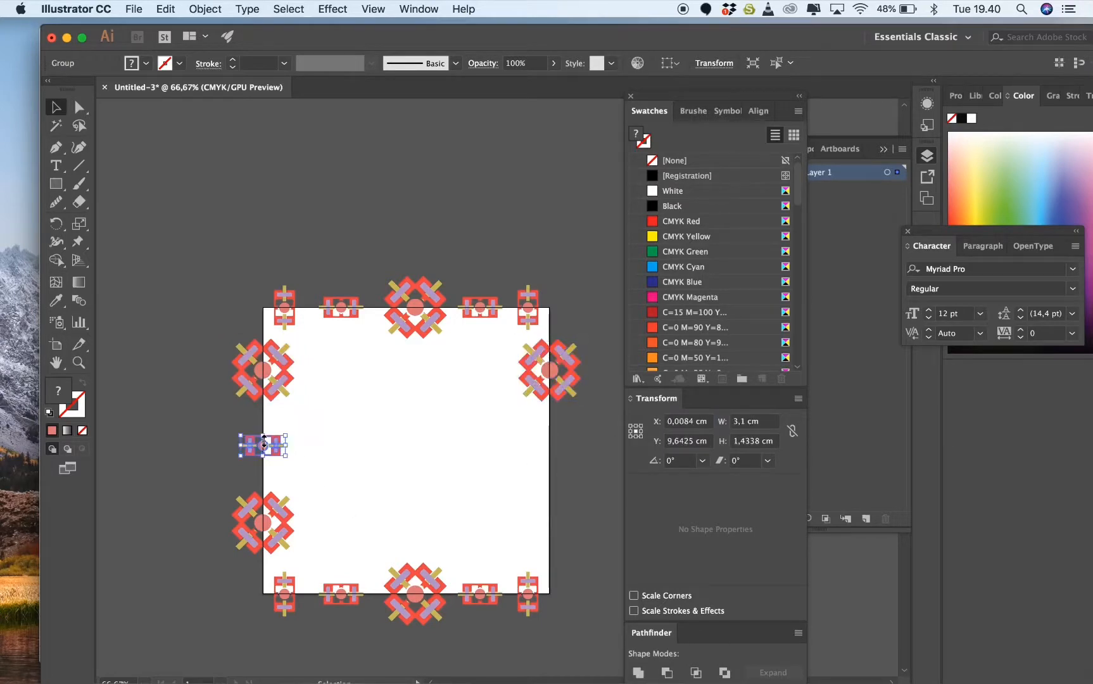
double_click(695, 423)
text(+)
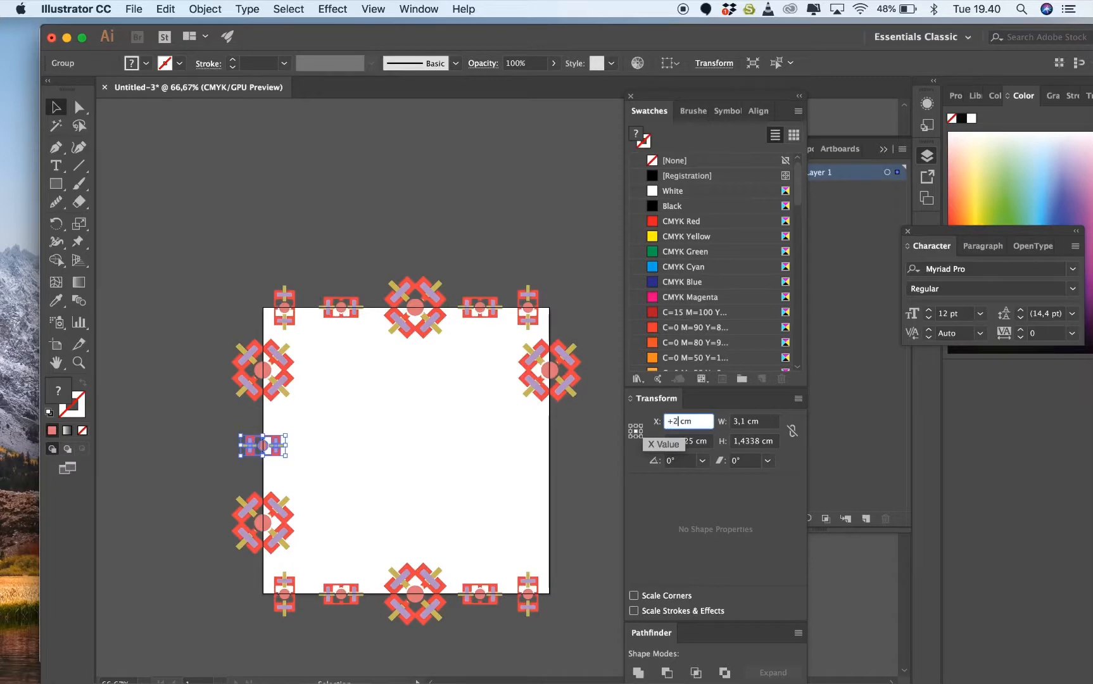
text(20)
key(Return)
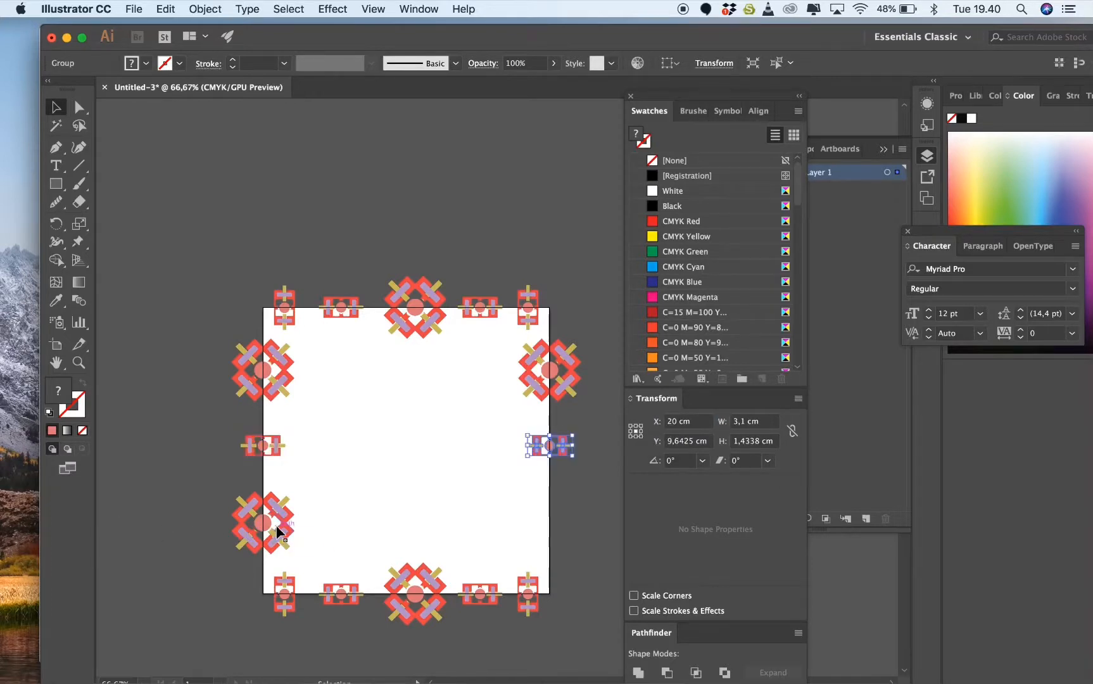
- Copy the lower diagonal cross on the left edge across to the right edge, at X 20 cm
click(277, 531)
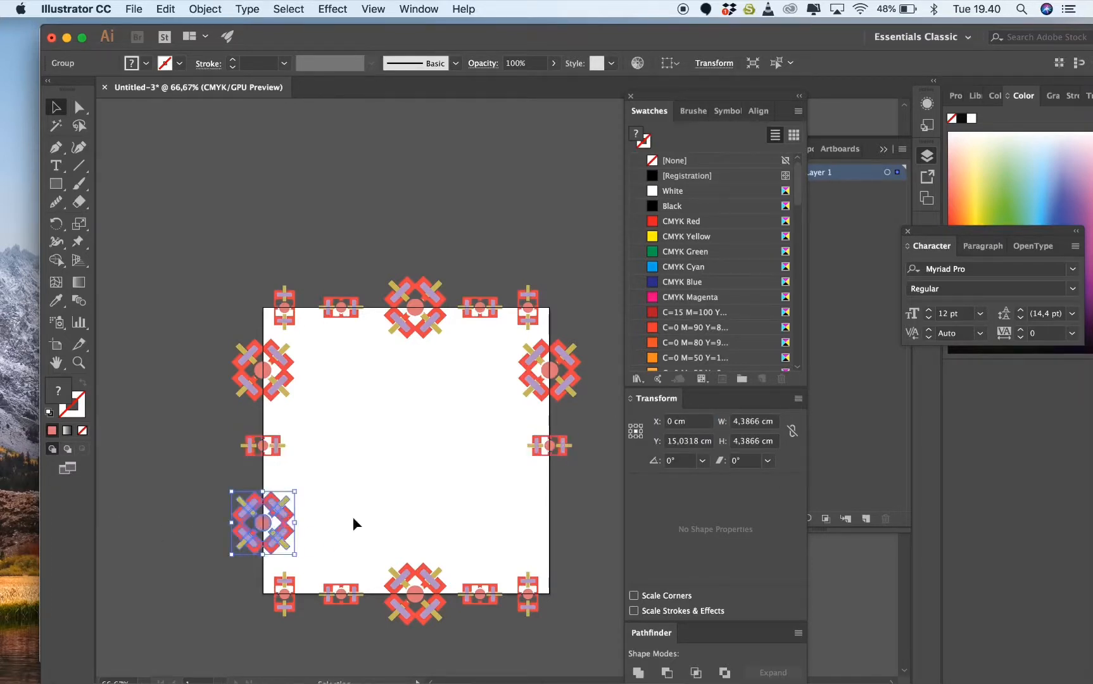
double_click(676, 428)
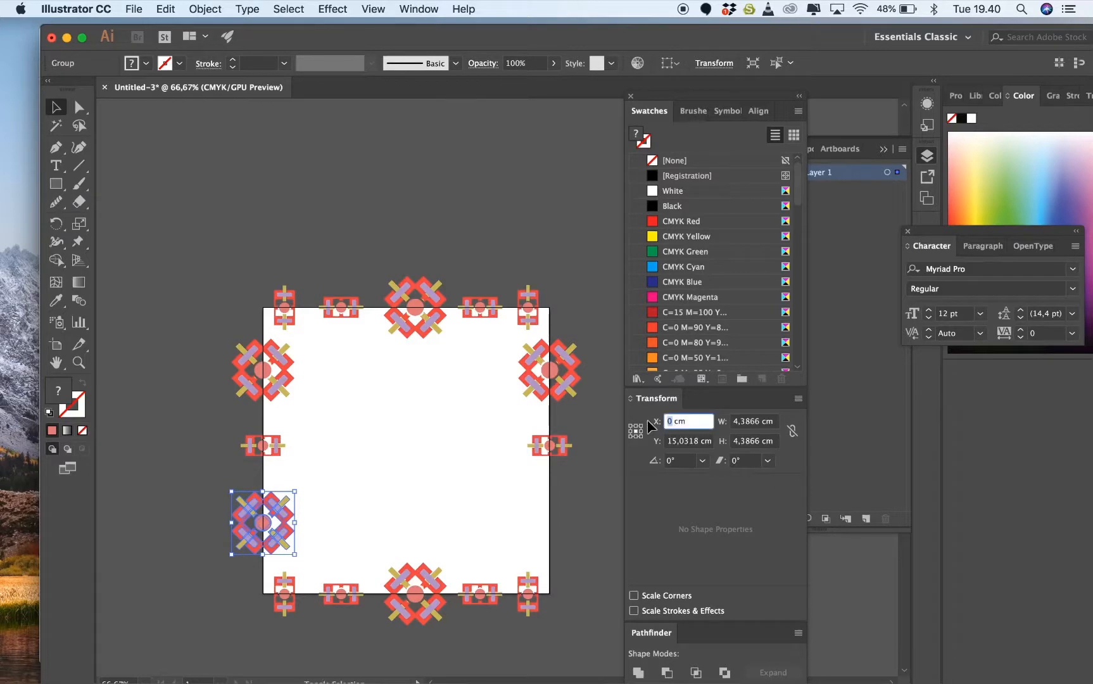
key(Return)
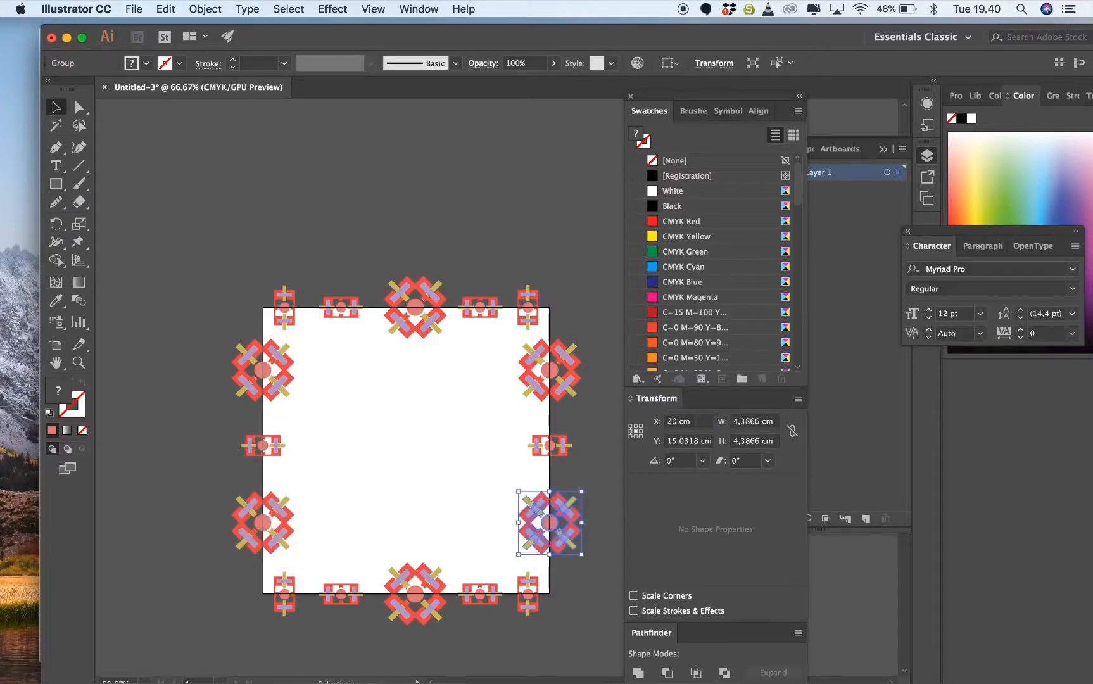
click(356, 441)
scroll(356, 441, right, 3)
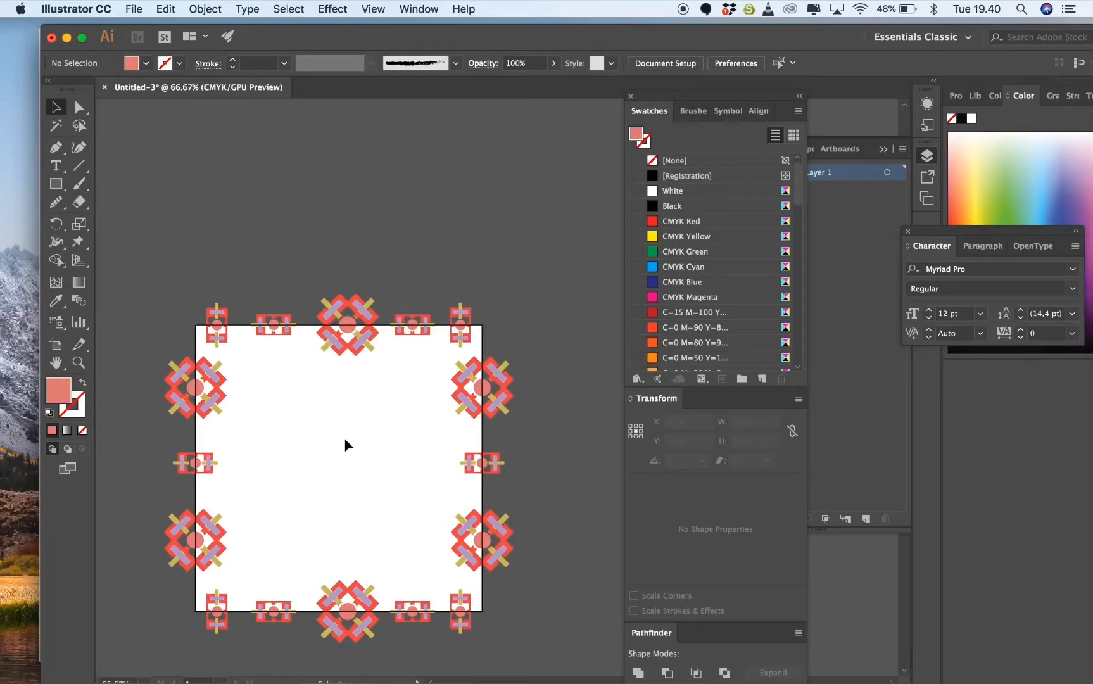
- Place two copies of the diagonal cross inside the artboard, level with the small horizontal motifs on its side edges
drag(196, 393, 424, 474)
click(341, 440)
click(346, 460)
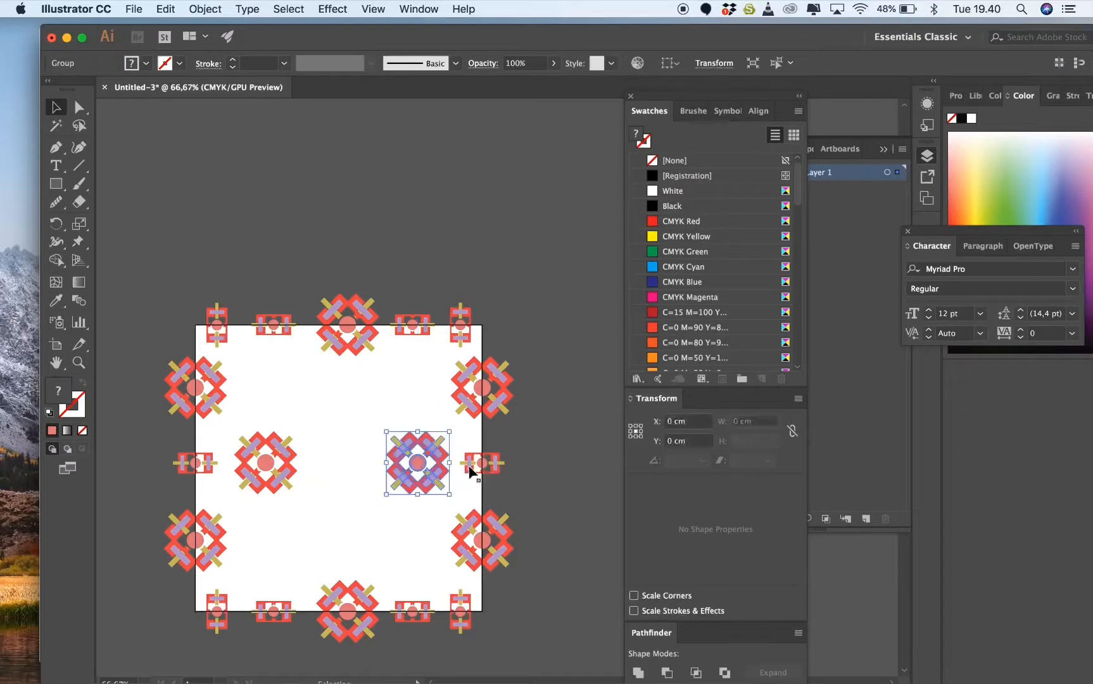
click(544, 464)
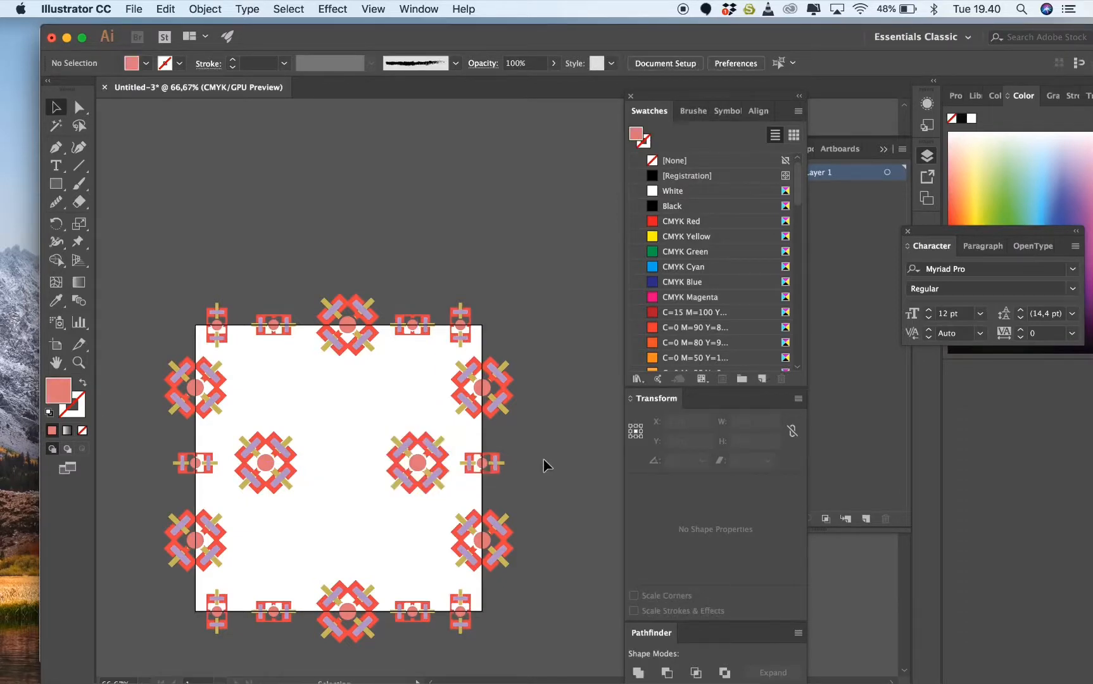
- Scale the left inner diagonal cross down to about 3.27 cm and replace the right inner cross with a copy of it
click(290, 446)
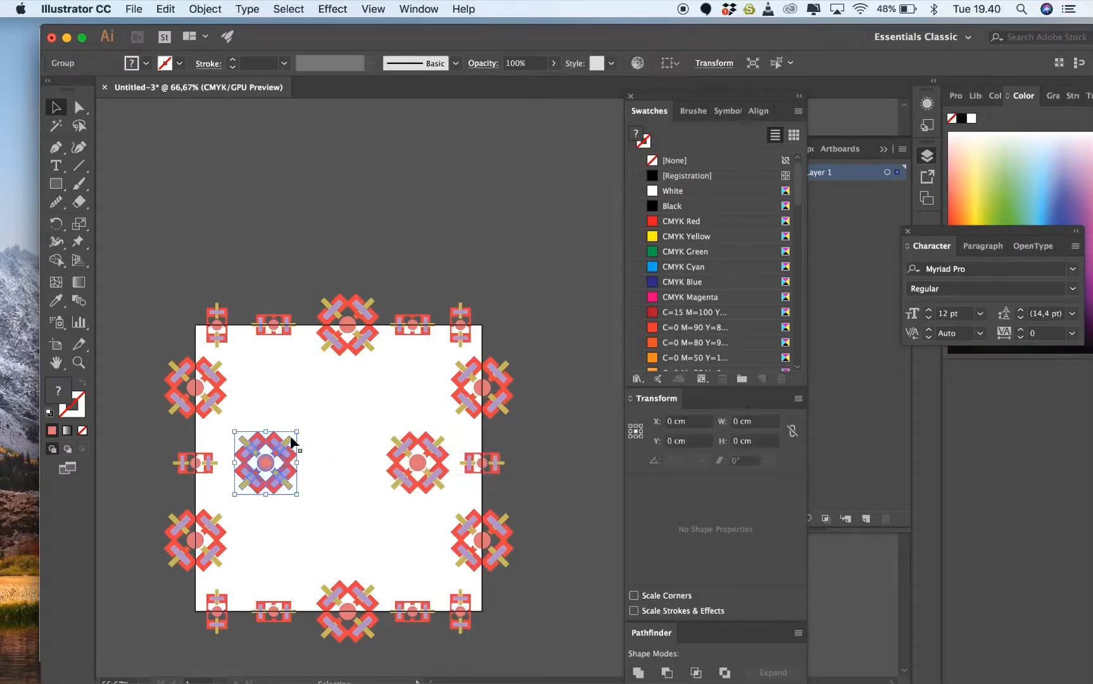
drag(299, 432, 415, 472)
click(414, 452)
key(Delete)
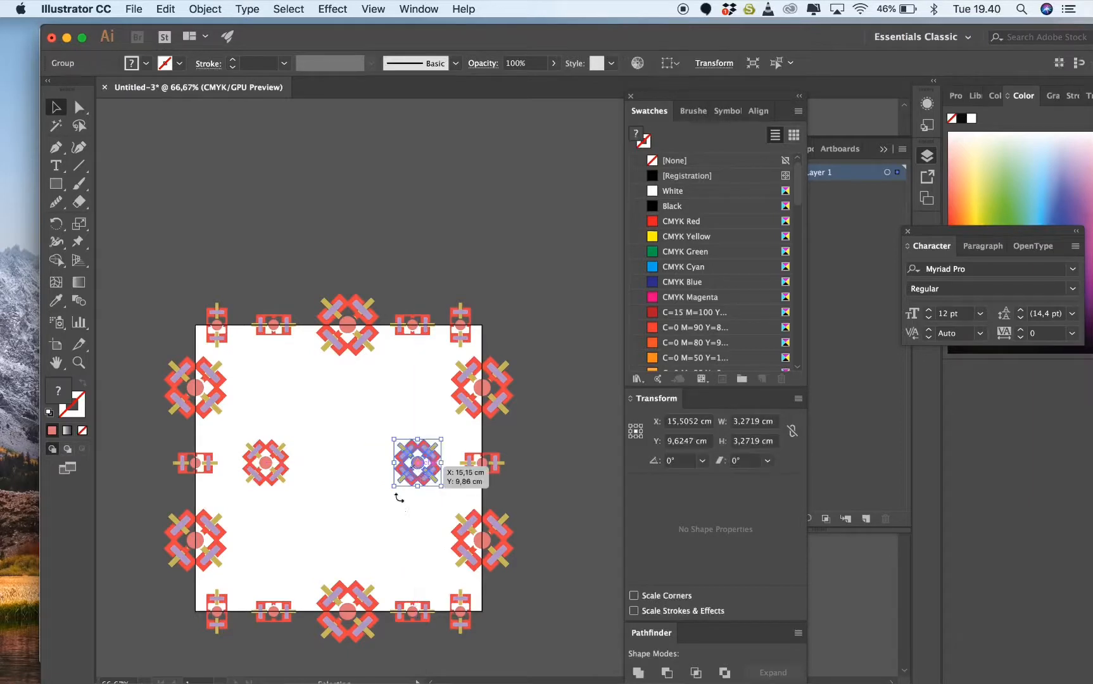
click(397, 500)
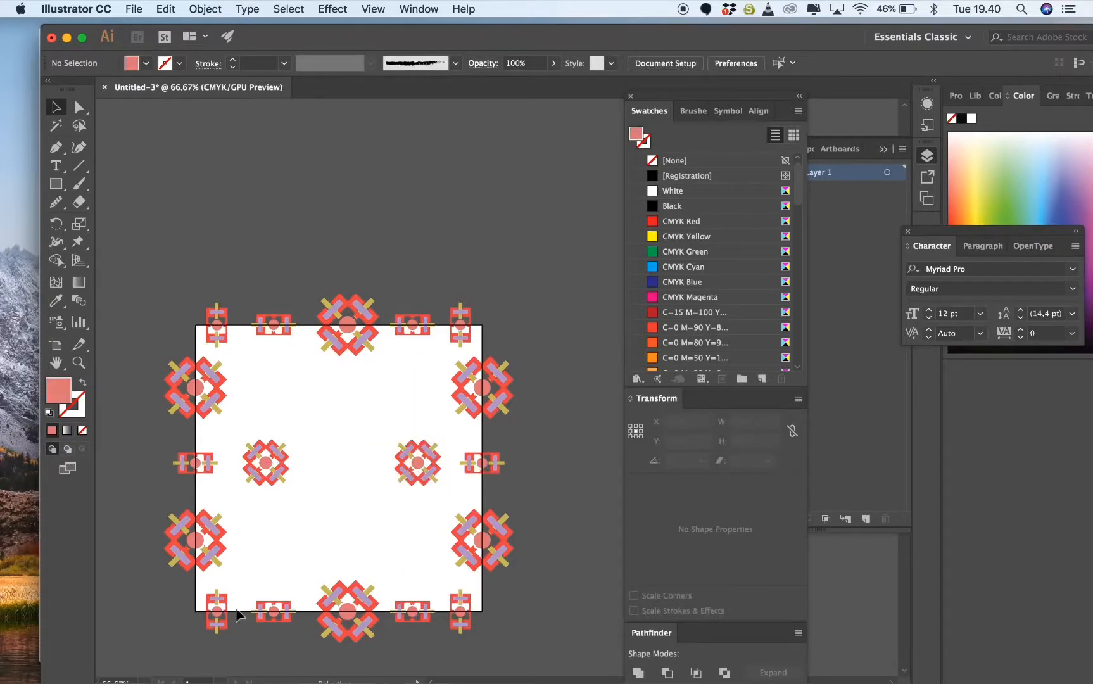
- Try moving the bottom-left vertical motif to the artboard's centre, between the two inner crosses
drag(220, 619, 347, 465)
click(380, 504)
click(389, 505)
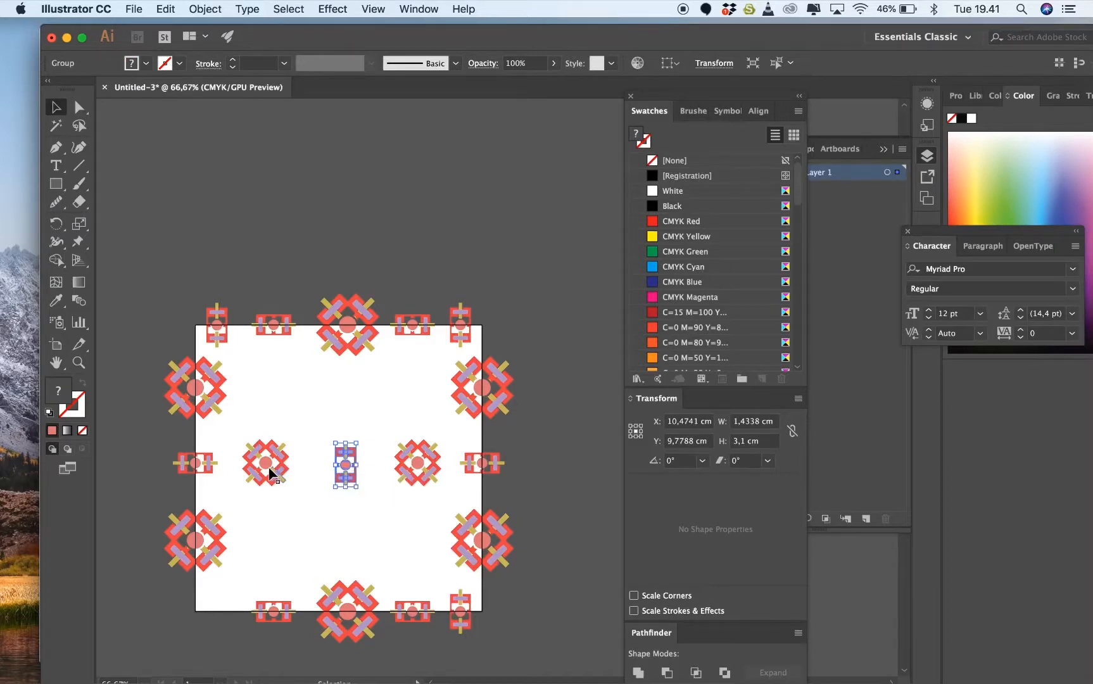
- Nudge the two inner diagonal crosses slightly toward the artboard's centre
drag(270, 474, 271, 475)
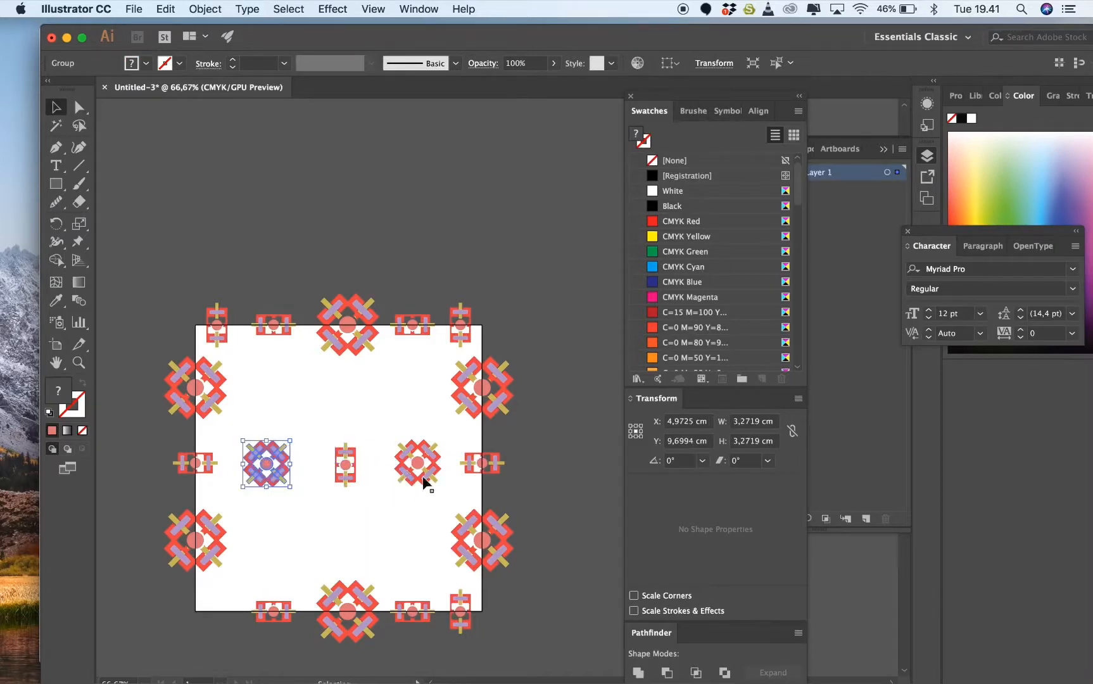
drag(424, 468, 421, 471)
click(380, 481)
- Try the central vertical motif rotated in the upper-left interior, and delete it
drag(351, 463, 289, 394)
drag(296, 374, 297, 406)
drag(285, 397, 270, 385)
drag(274, 452, 379, 557)
key(super+z)
click(266, 387)
key(Delete)
- Try copies of the top edge's left small horizontal motif above and below the artboard's centre
drag(276, 326, 351, 396)
drag(350, 395, 350, 533)
click(383, 550)
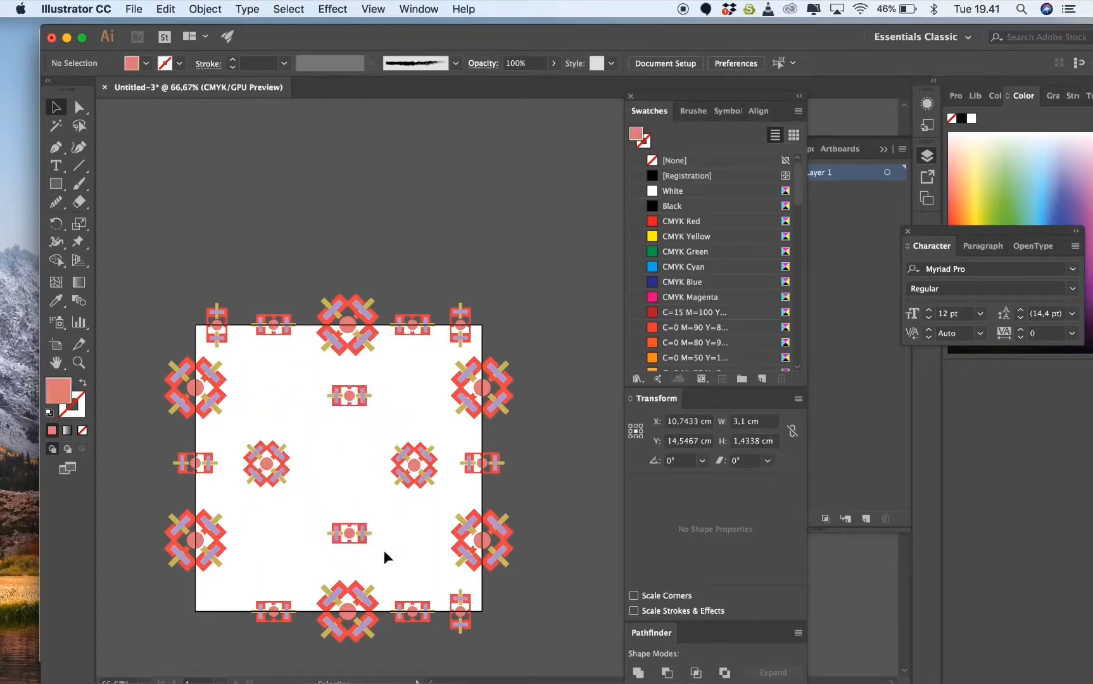
- Try shifting the left inner diagonal cross slightly toward the centre
drag(273, 465, 282, 464)
click(317, 444)
click(335, 456)
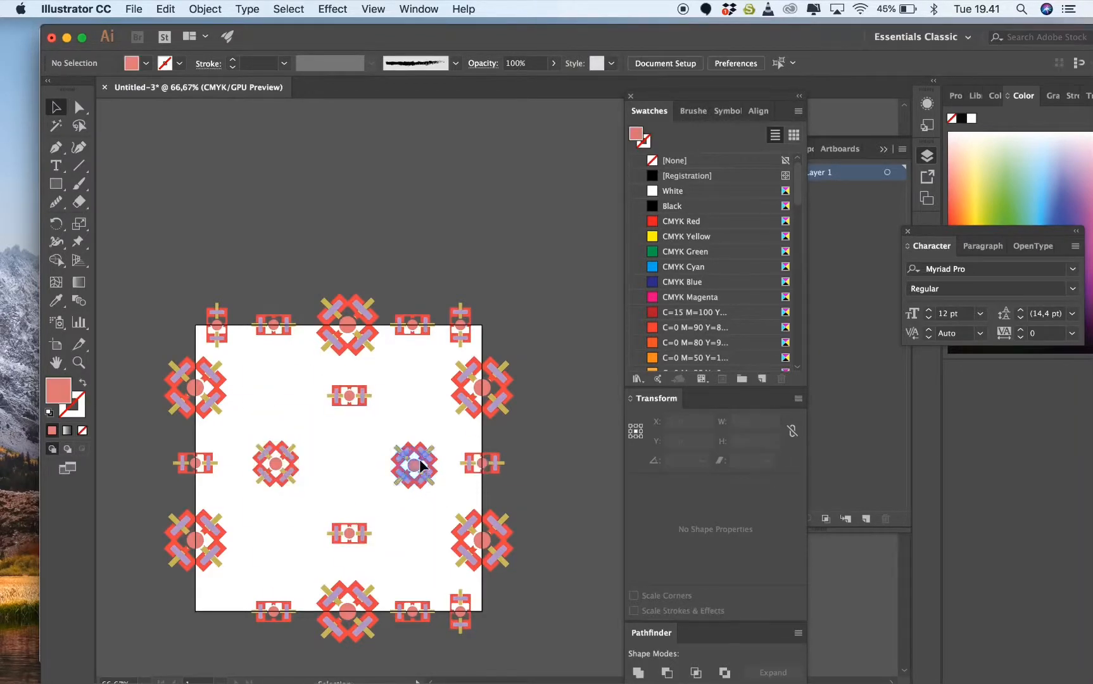
click(419, 459)
click(324, 431)
- Try a copy of the top-right vertical motif in the artboard's centre and lower-right area, readjusting the left inner cross
drag(460, 325, 345, 475)
mouse_move(348, 470)
mouse_down()
mouse_move(356, 454)
mouse_move(355, 466)
mouse_up()
click(380, 496)
drag(276, 464, 268, 463)
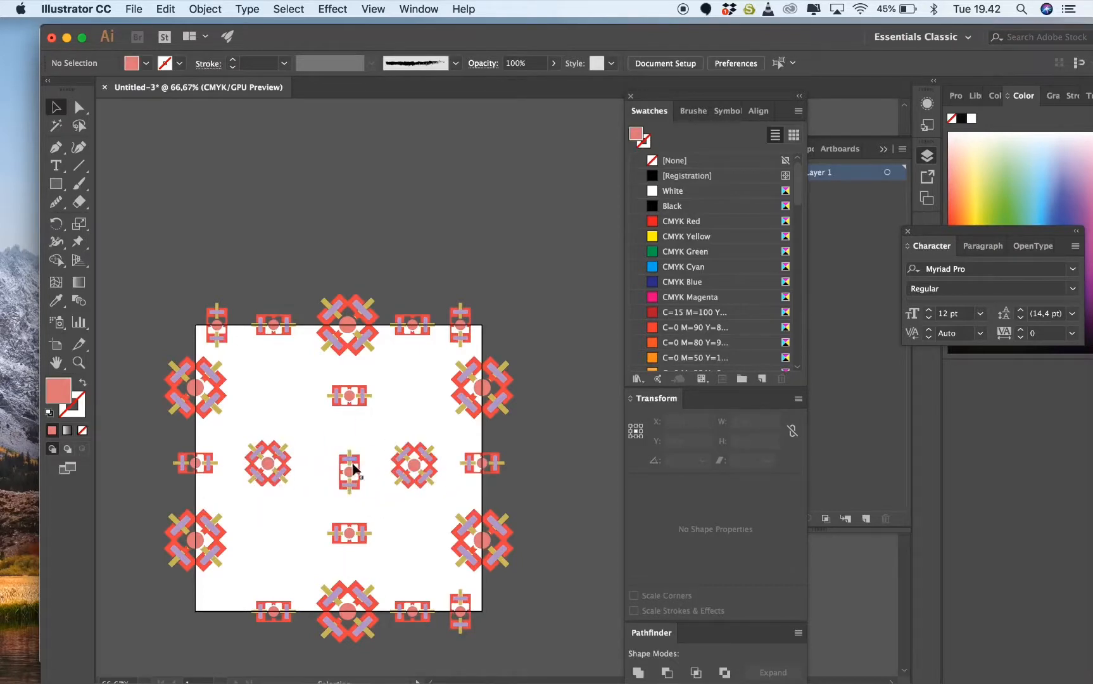
click(312, 507)
drag(353, 468, 407, 549)
- Undo the recent inner motif copies and moves back to the two inner diagonal crosses alone
key(super+z)
key(super+z)
key(super+z)
key(super+z)
key(super+z)
key(super+z)
key(super+z)
key(super+z)
key(super+z)
key(super+z)
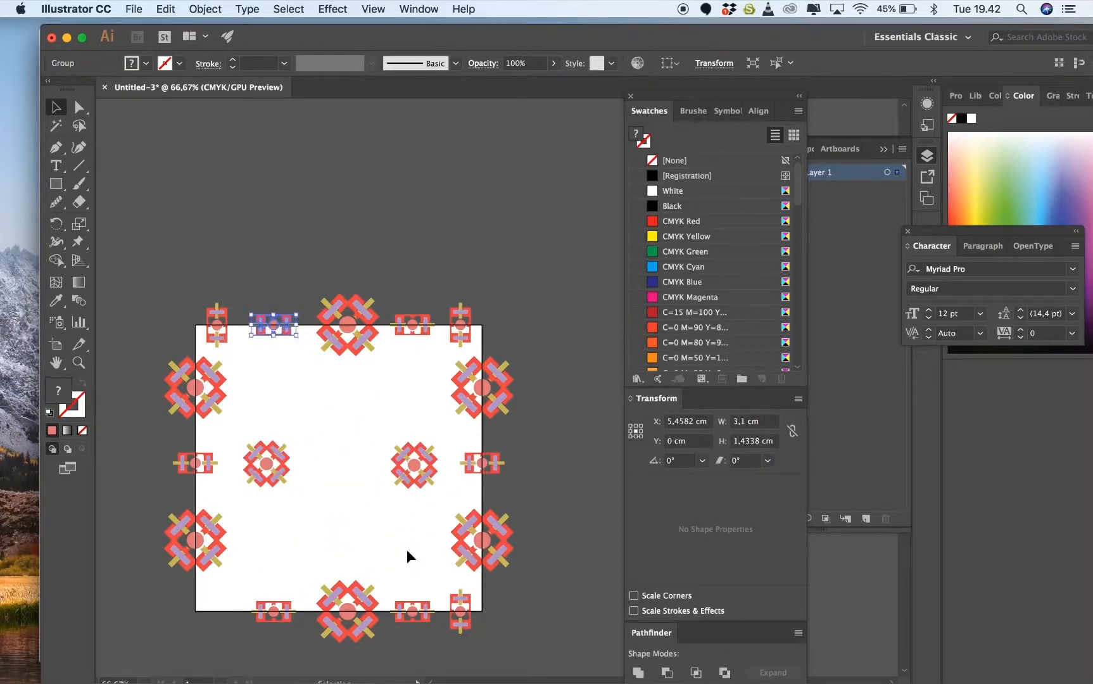
click(407, 549)
- Copy the top-left vertical motif straight down to the bottom edge at Y 20 cm
click(209, 321)
click(657, 441)
text(20)
key(alt+Return)
click(226, 452)
- Shift the diagonal cross and the left small horizontal motif on the top edge slightly to the left
drag(348, 326, 340, 336)
key(shift+Up)
key(Right)
click(342, 411)
drag(273, 324, 264, 324)
- Delete the diagonal cross and the small horizontal motifs from the bottom edge
click(238, 622)
drag(237, 622, 405, 609)
key(Delete)
- Copy the shifted diagonal cross and left small horizontal motif from the top edge 20 cm down to the bottom edge
click(347, 327)
drag(697, 441, 633, 444)
text(+20)
key(alt+Return)
click(262, 327)
key(alt+Return)
- Recreate the right small horizontal motif on the bottom edge by copying the top one down 20 cm
click(409, 322)
text(+20)
key(alt+Return)
click(230, 478)
- Copy the top edge's left small horizontal motif to the artboard's centre, between the two inner crosses
alt+drag(265, 325, 330, 468)
click(368, 516)
click(370, 525)
- Place copies of the top-right vertical motif above and below the central horizontal motif
click(386, 411)
alt+drag(459, 326, 334, 536)
click(379, 519)
- Copy the upper inner vertical motif to the artboard's upper-right area, tilt it diagonally and reflect it
alt+drag(333, 407, 409, 385)
click(309, 401)
right_click(389, 377)
mouse_move(462, 524)
click(584, 578)
click(201, 325)
- Place a copy of the tilted motif in the artboard's upper-left area and reflect it to mirror the right one
click(405, 414)
right_click(271, 372)
mouse_move(331, 526)
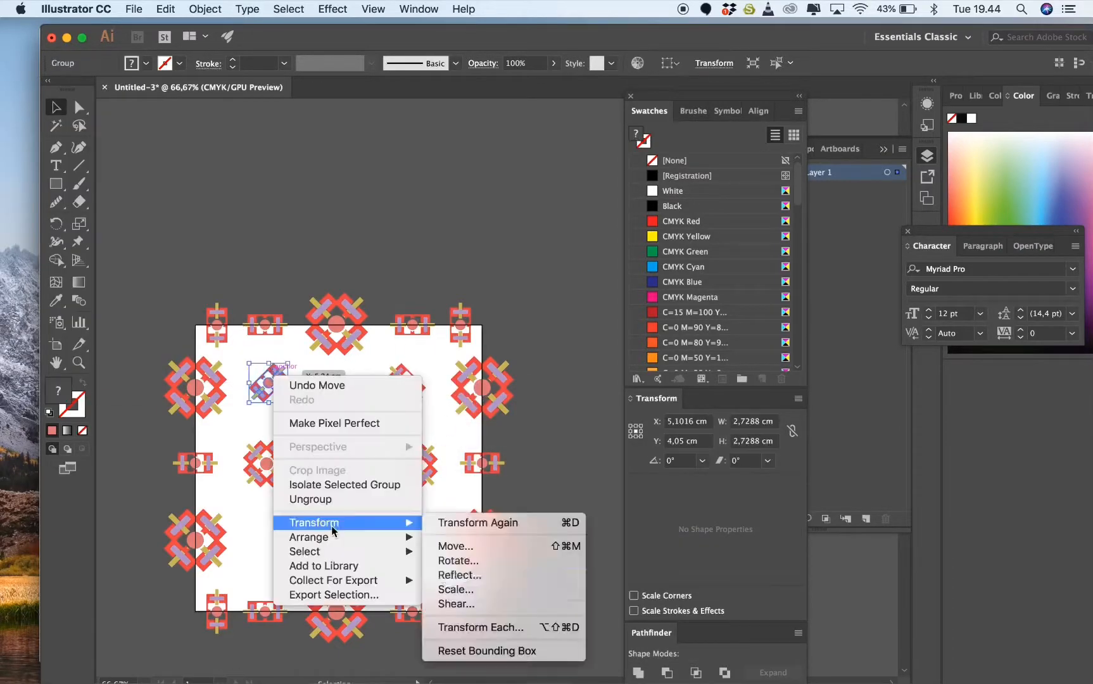
click(458, 573)
click(202, 322)
- Copy the two upper tilted motifs down to the artboard's lower area and reflect the lower-left copy
alt+drag(270, 384, 411, 546)
right_click(267, 545)
click(441, 588)
click(201, 325)
- Reflect the tilted motif in the artboard's lower-right area
right_click(411, 545)
click(594, 589)
click(206, 323)
click(378, 499)
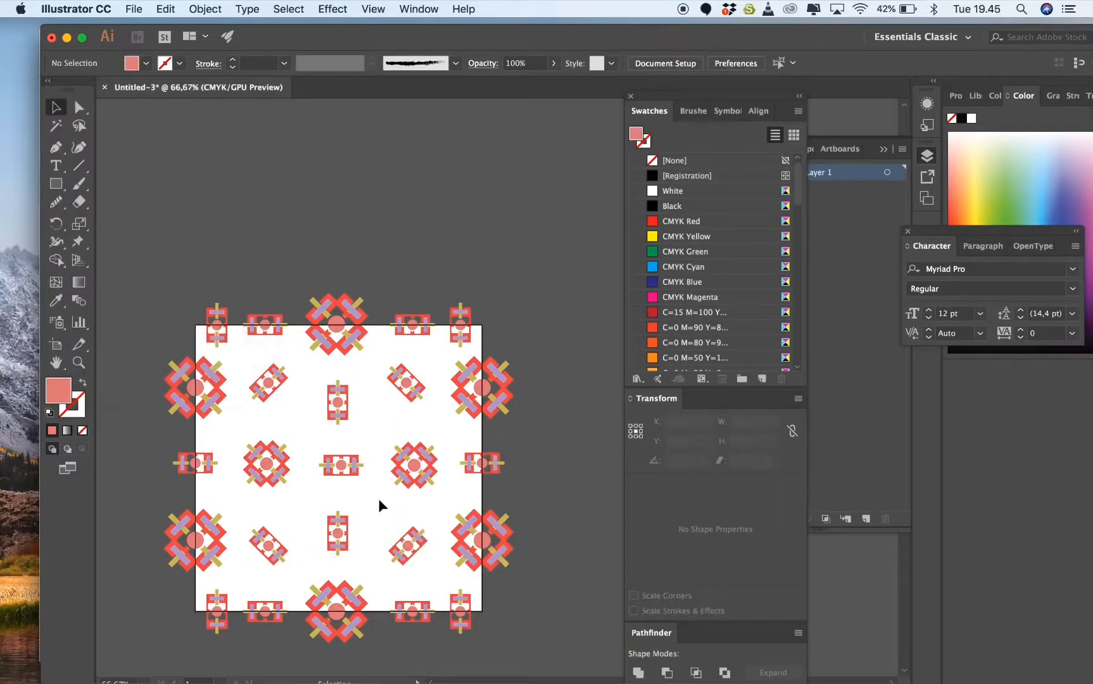
- Set the fill colour to a pale yellowish beige, DDDBBA
key(super+minus)
key(super+plus)
double_click(57, 391)
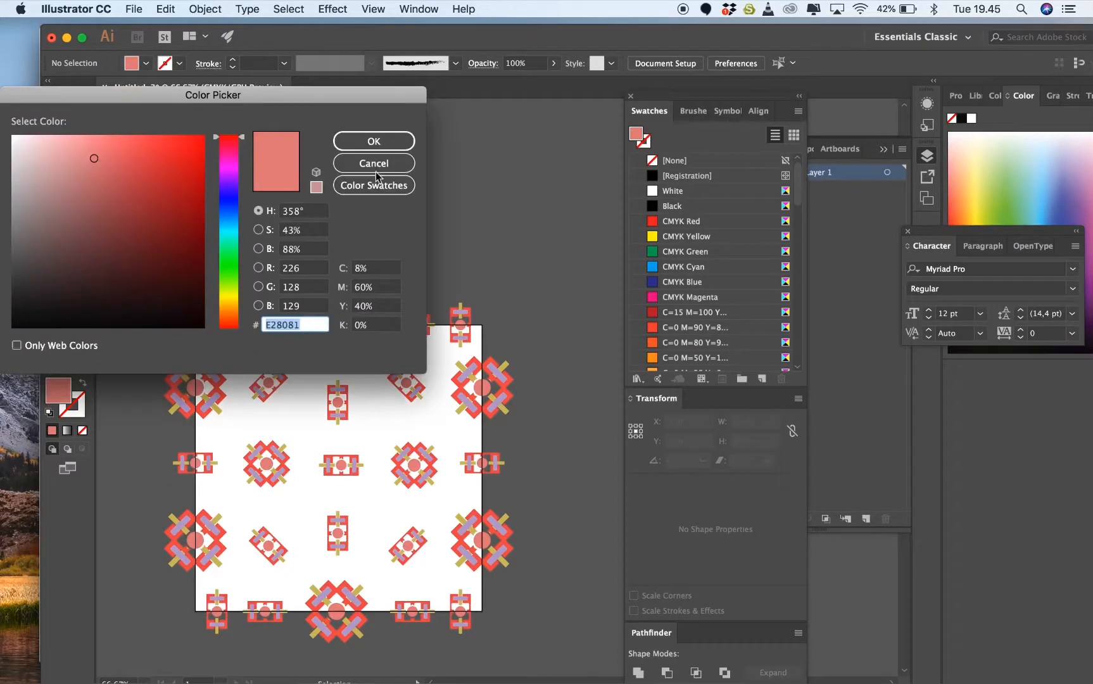
click(228, 299)
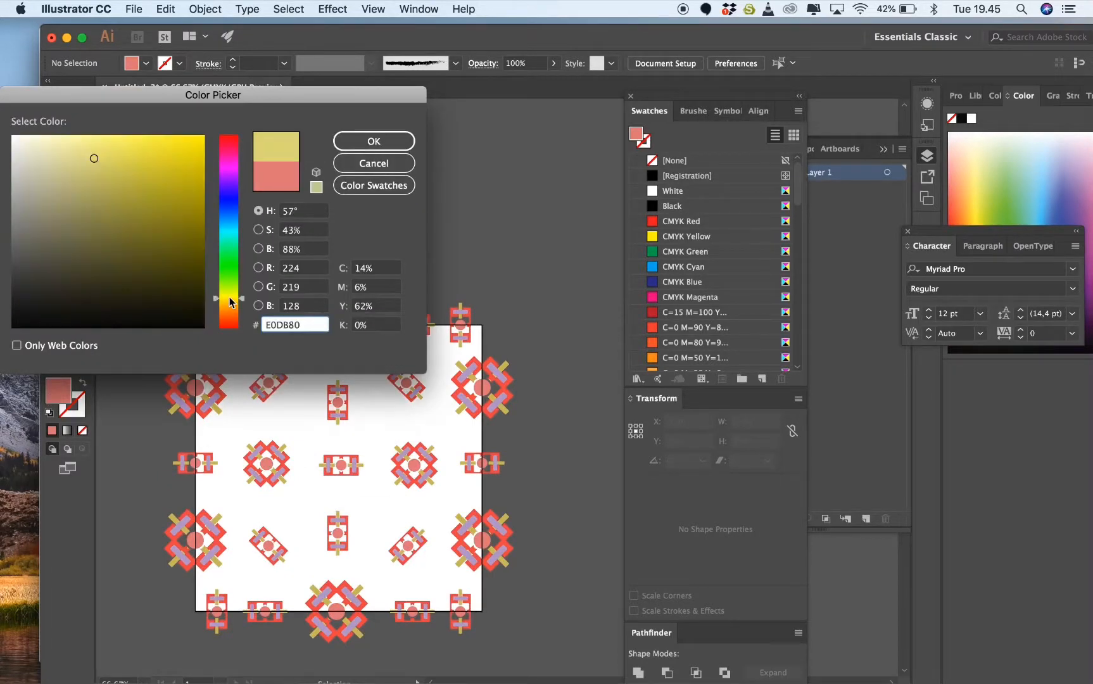
click(137, 248)
drag(137, 249, 44, 160)
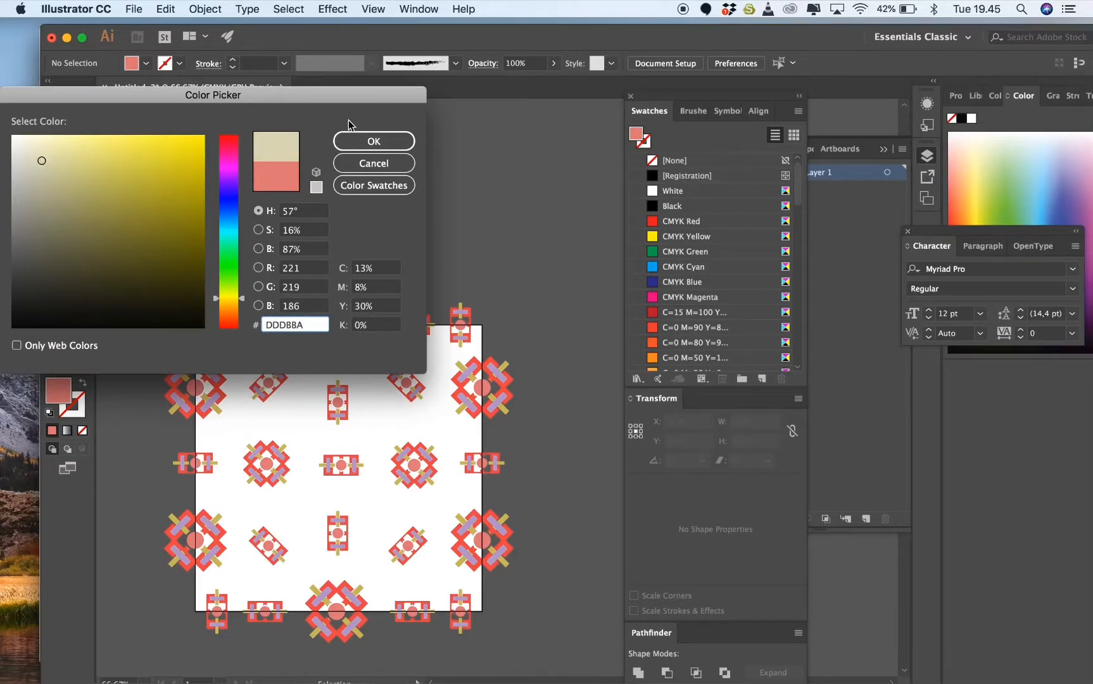
click(357, 143)
- Draw a square about 7.45 cm wide above the artboard and set its size to 20 × 20 cm
click(55, 184)
drag(218, 162, 324, 269)
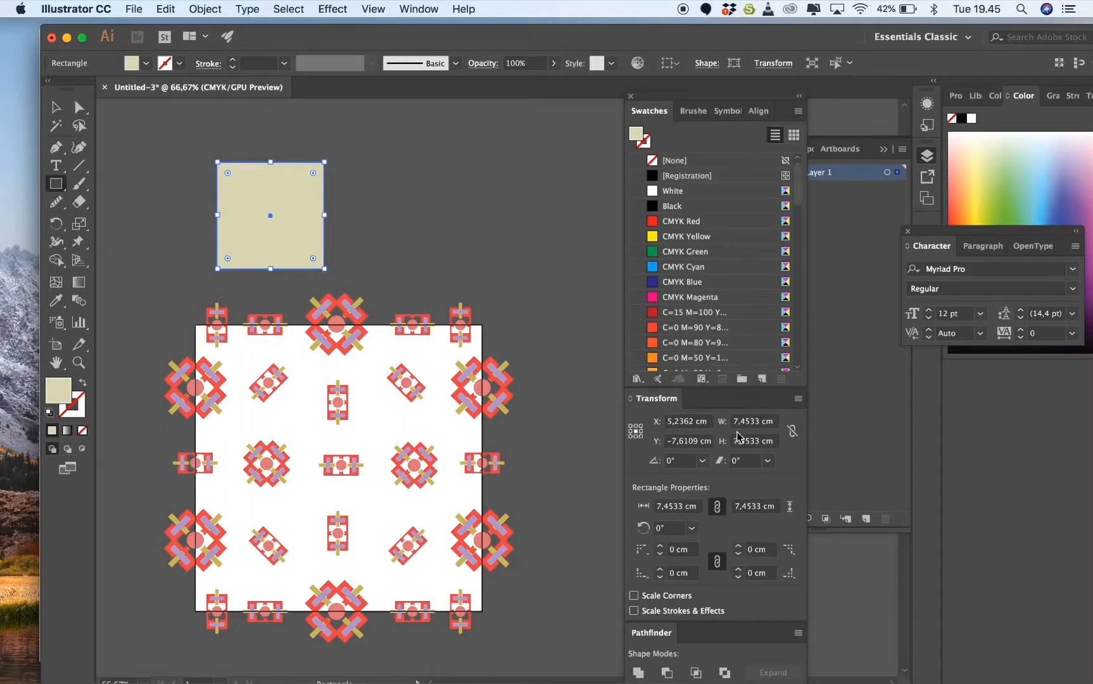
click(760, 442)
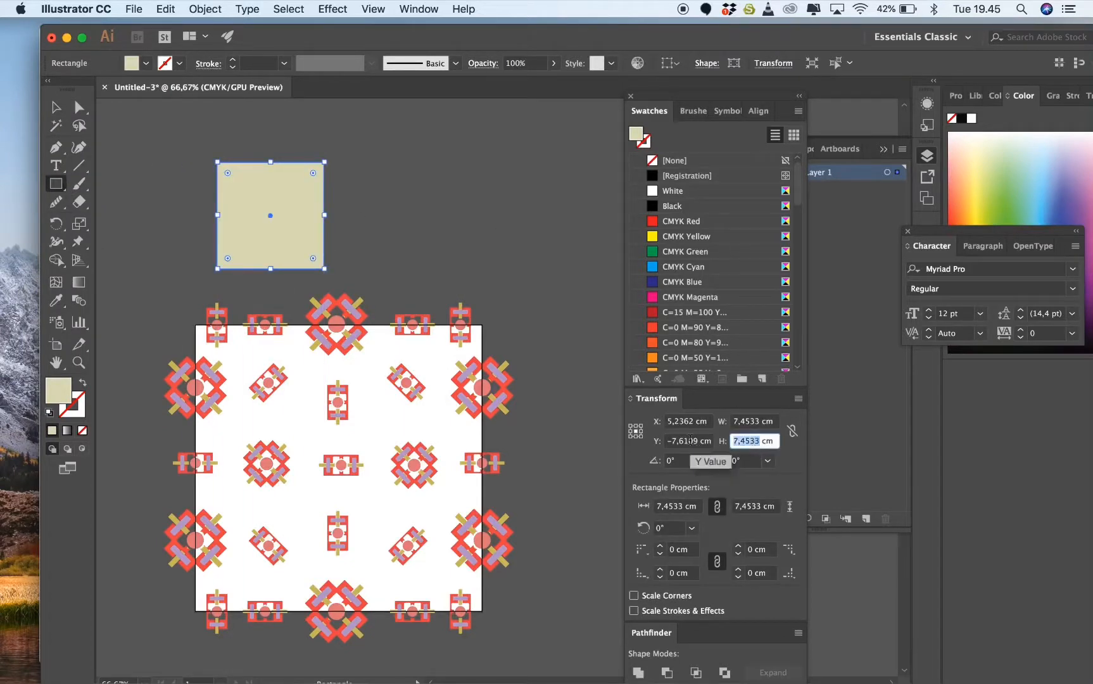
click(759, 422)
text(2)
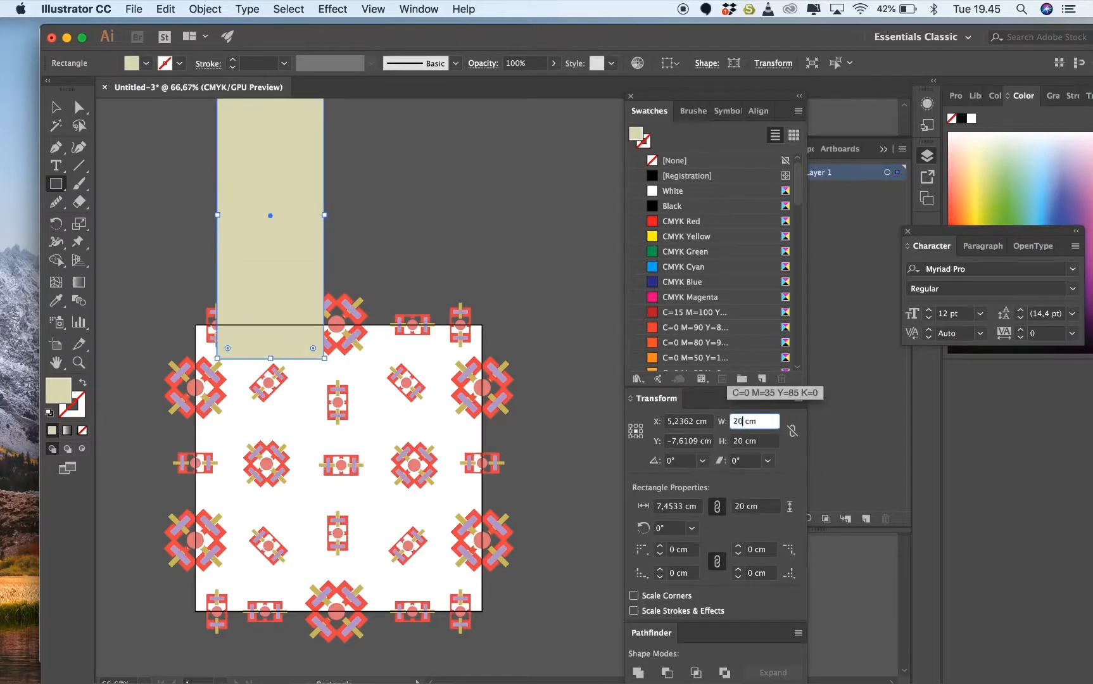
text(0)
key(Return)
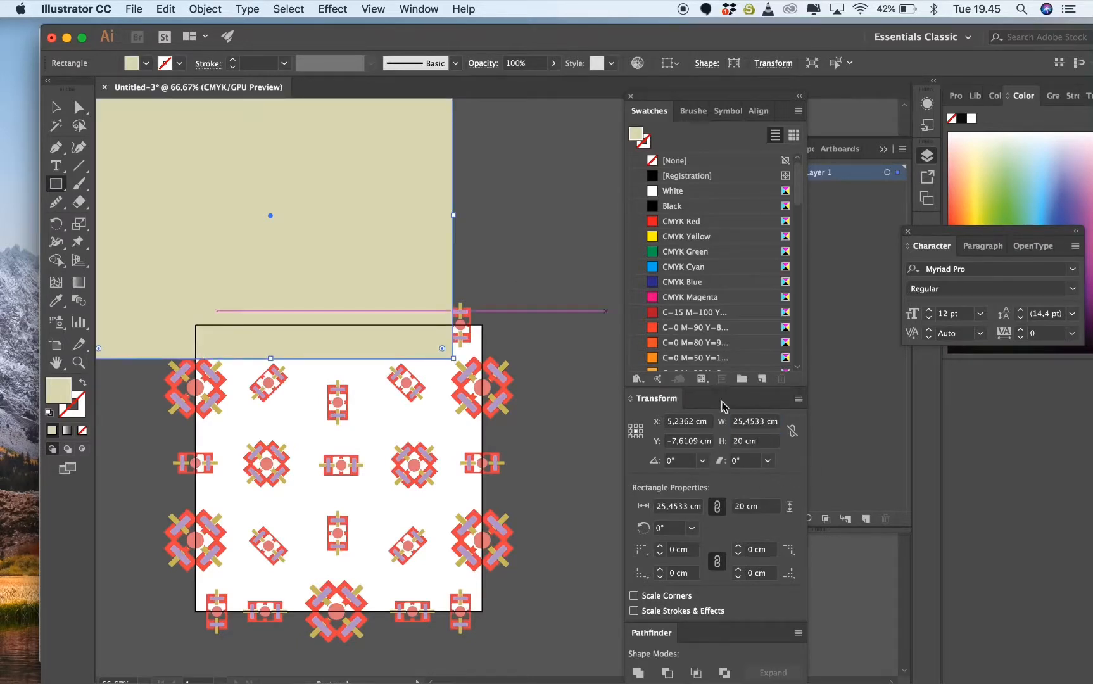
click(760, 422)
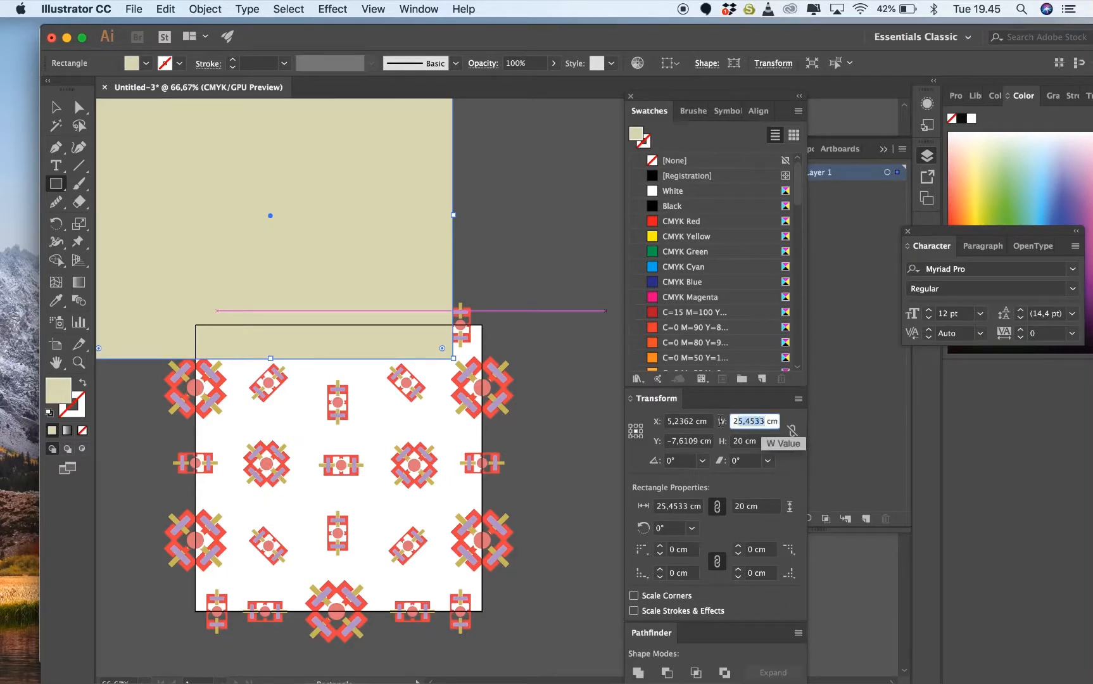
text(20)
key(Return)
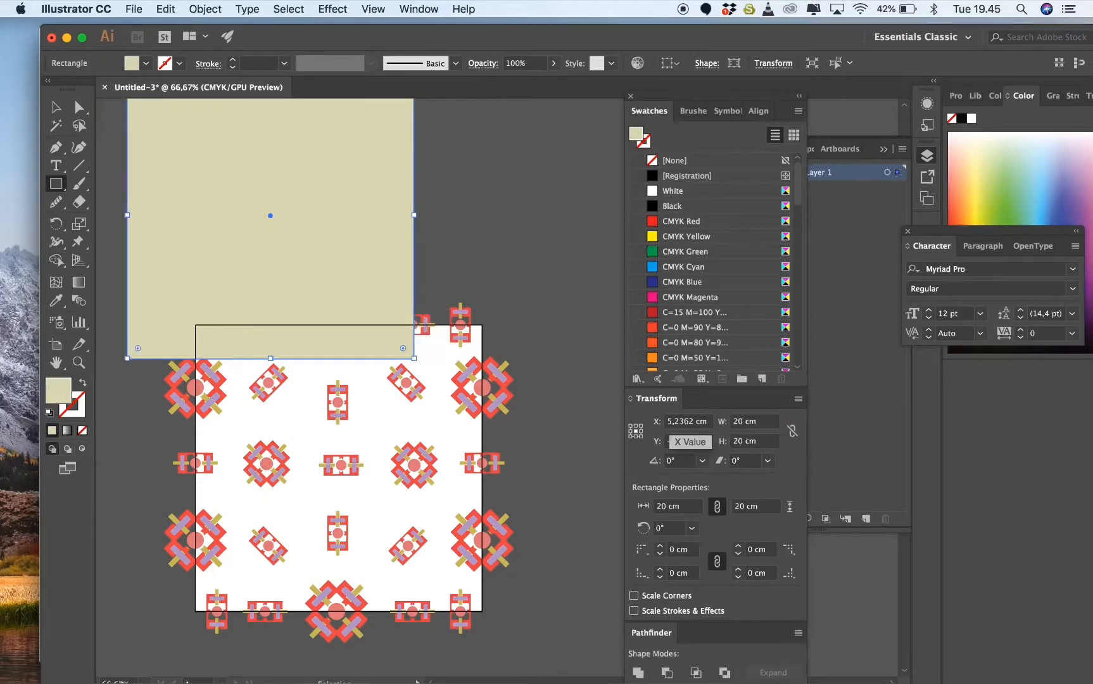
- Position the 20 cm square exactly over the artboard with its centre at X 10 cm and Y 10 cm
key(super+minus)
scroll(673, 421, down, 20)
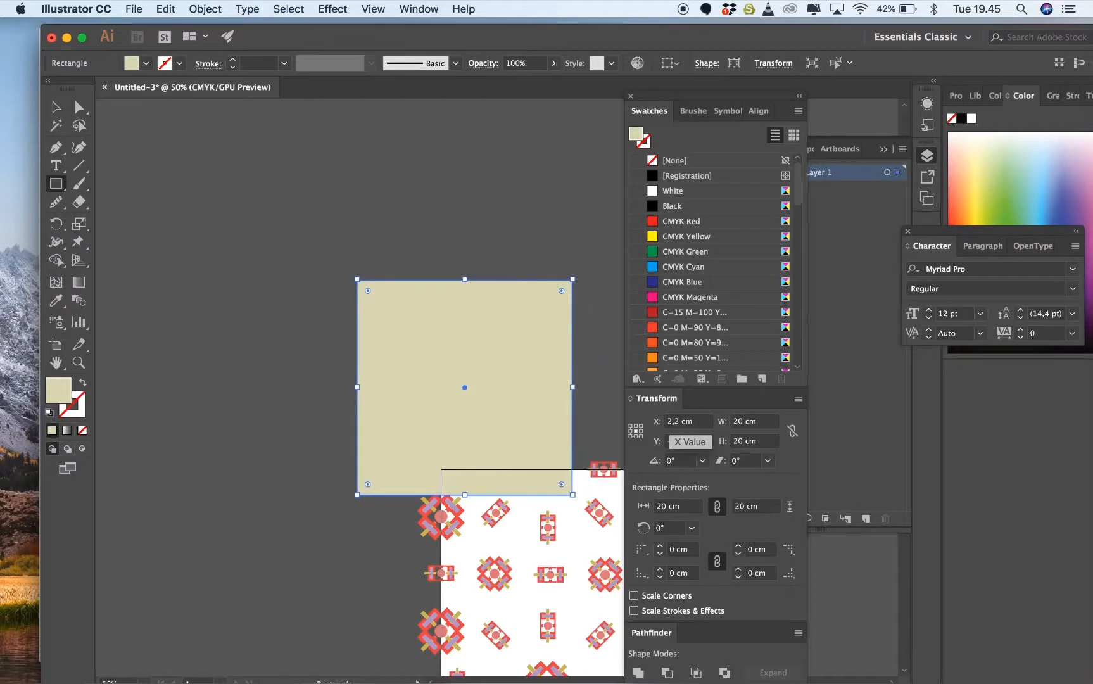
scroll(183, 166, down, 3)
scroll(183, 167, right, 4)
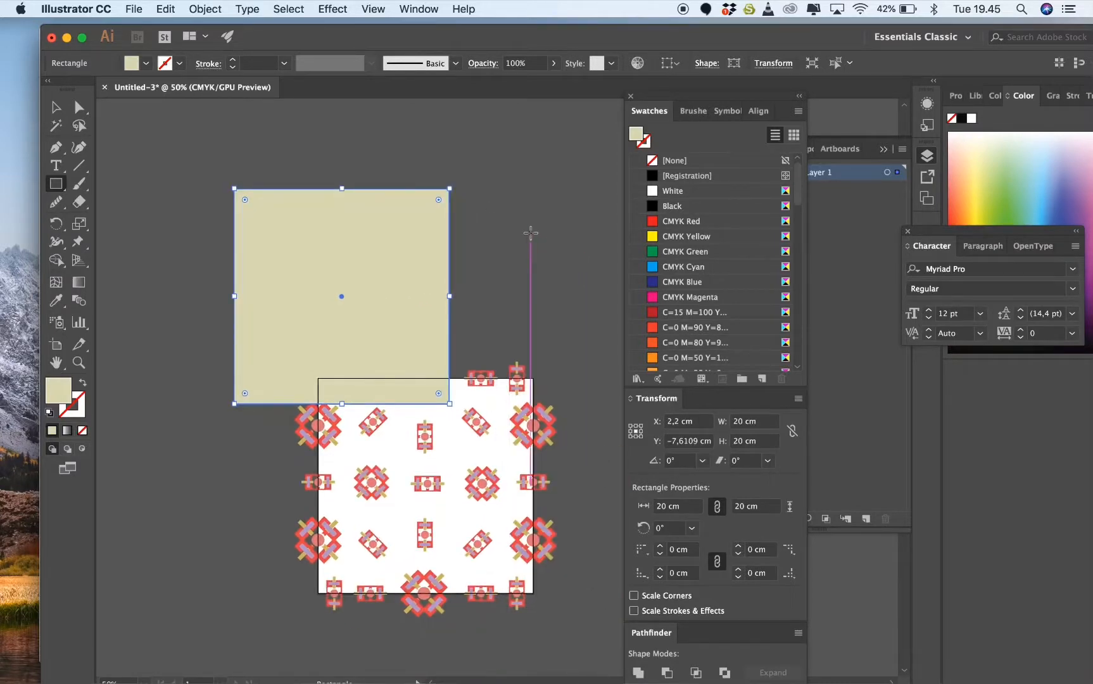
click(56, 107)
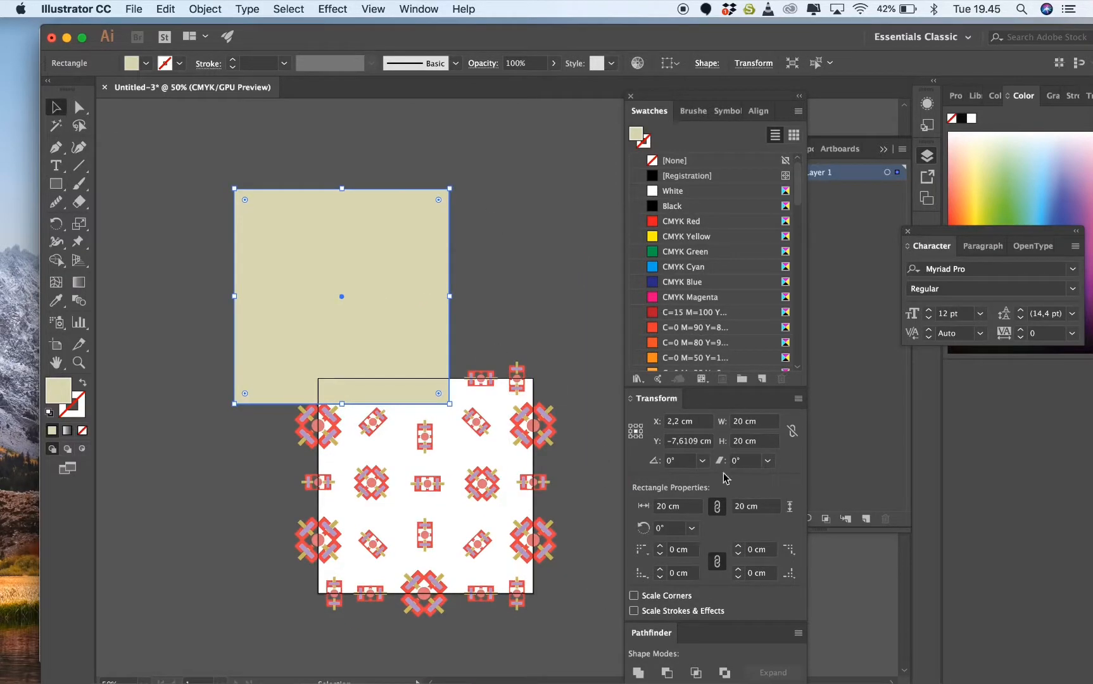
click(689, 422)
text(1)
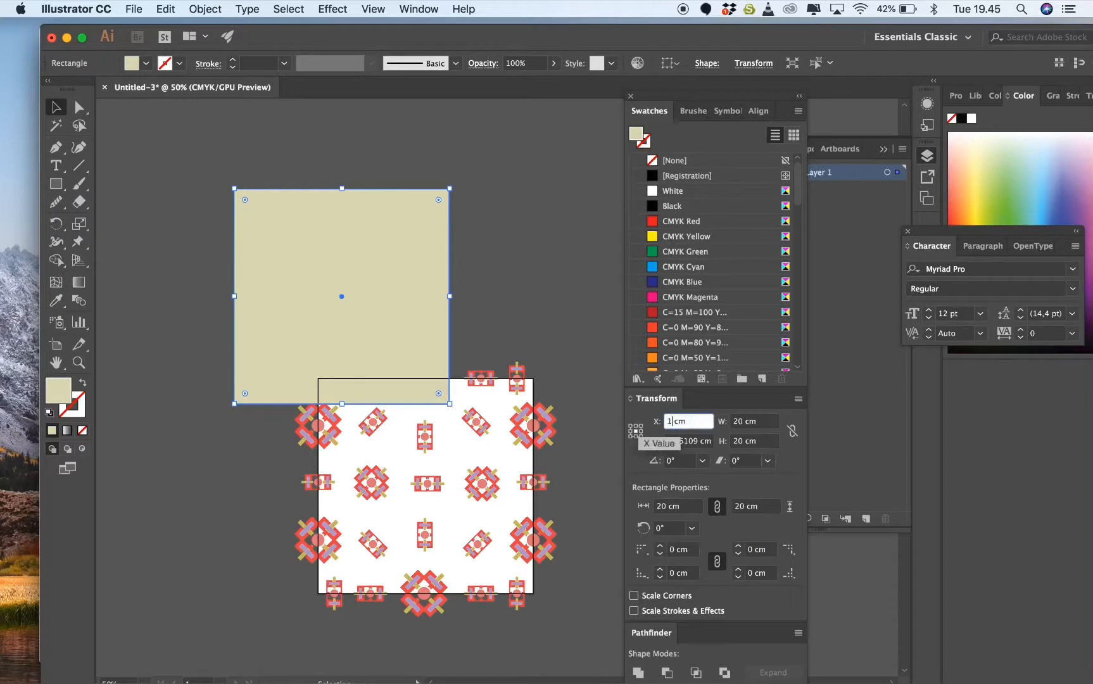
text(0)
key(Tab)
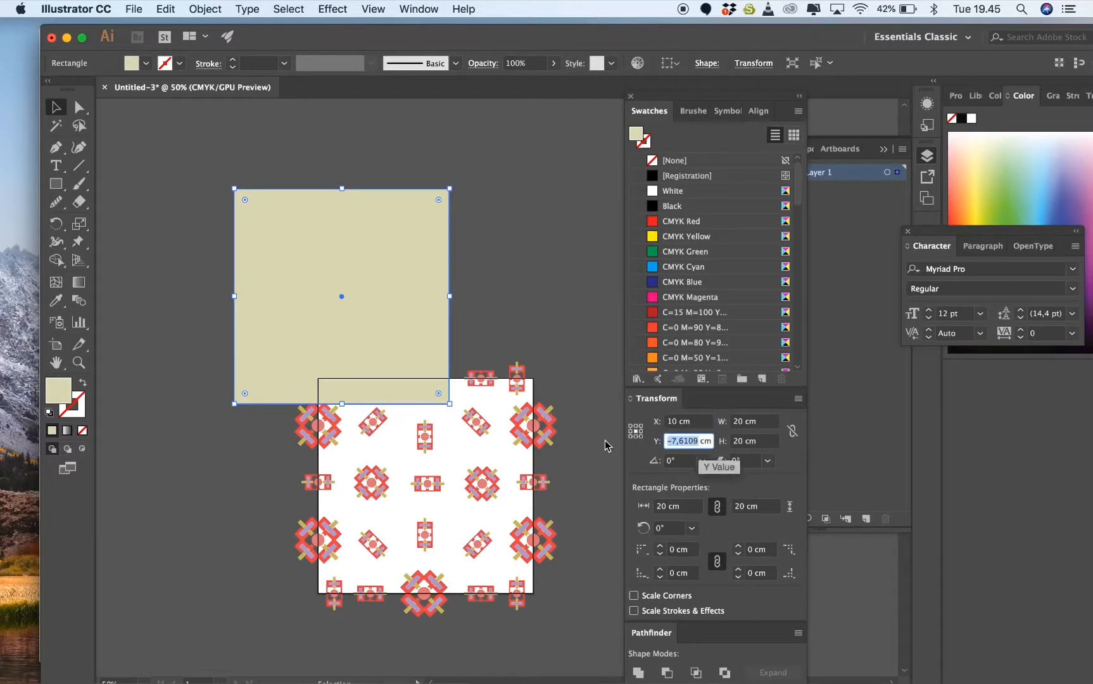
text(10)
key(Return)
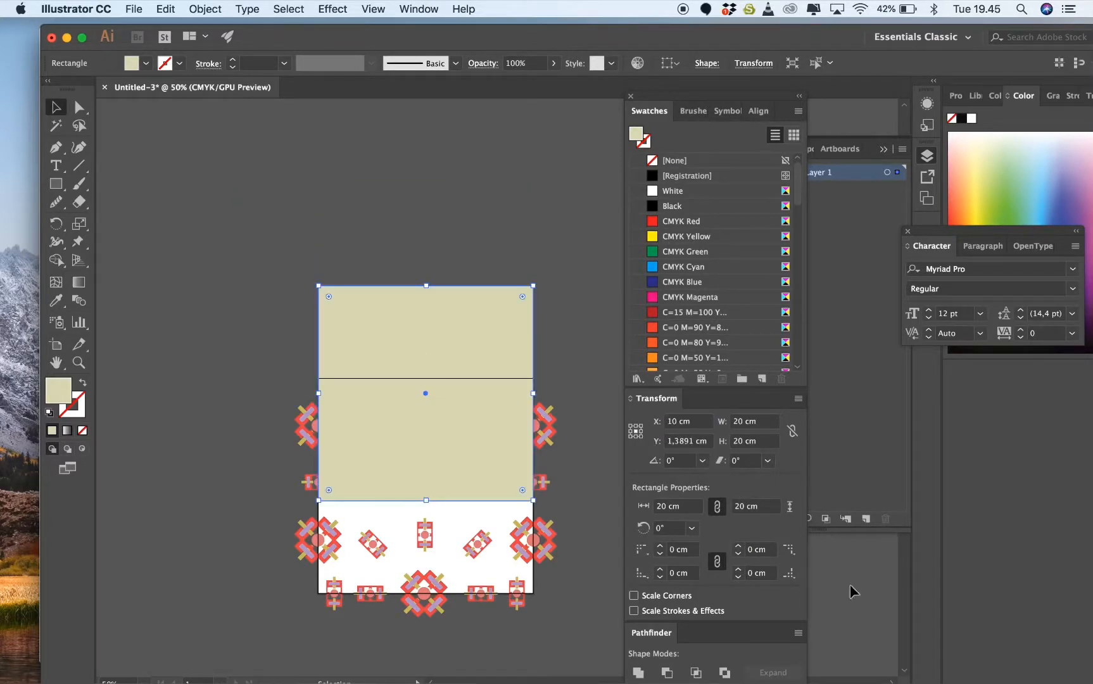
click(699, 442)
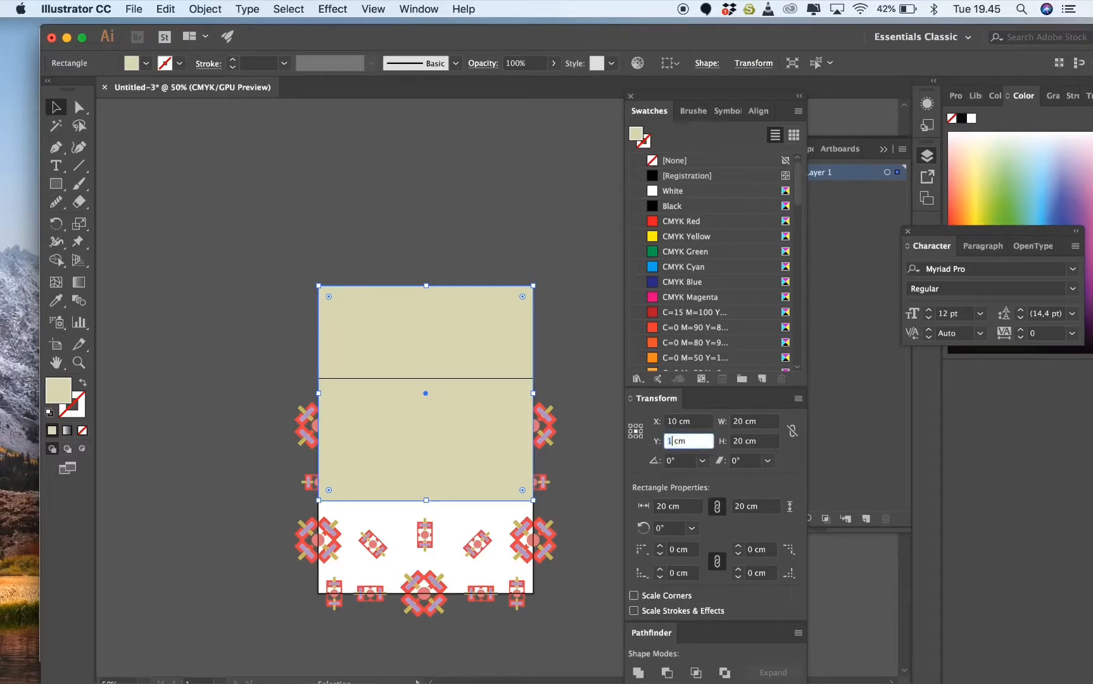
key(Return)
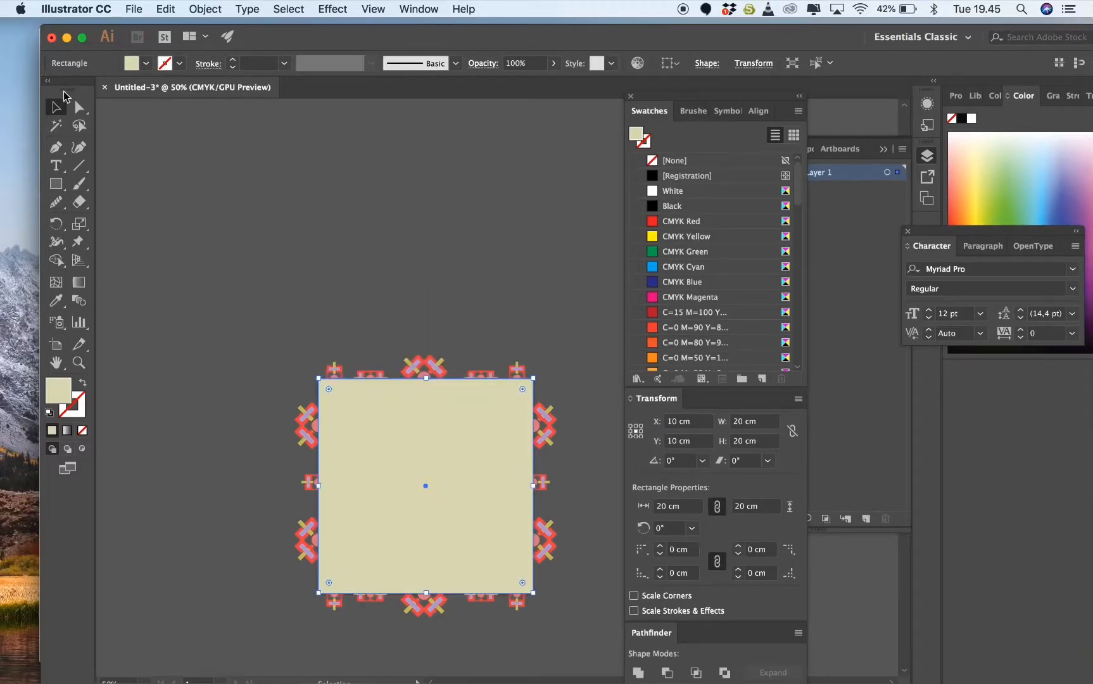
- Send the square to the back, behind all the motifs
right_click(354, 493)
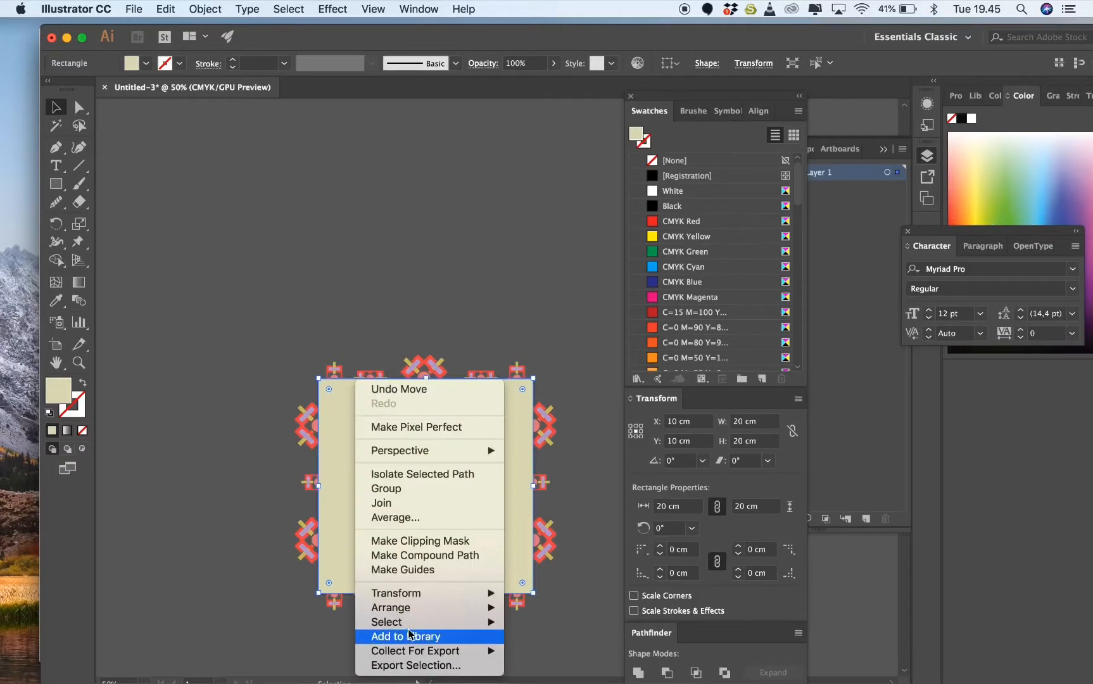
mouse_move(412, 609)
click(571, 642)
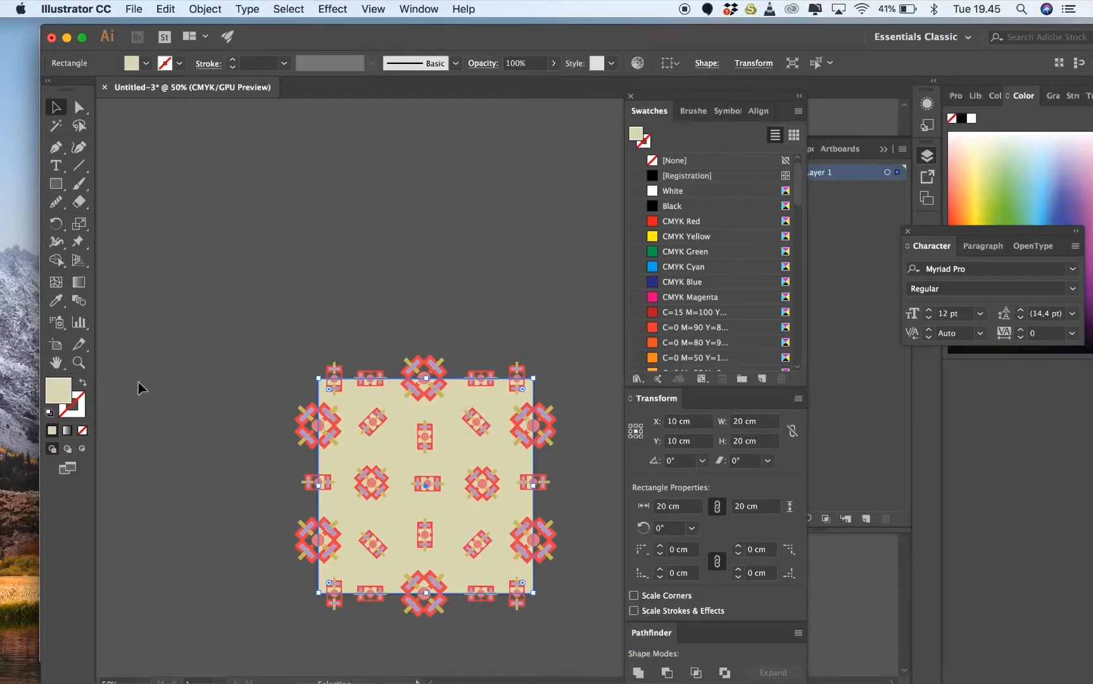
- Change the background square's fill to light blue, A0B8F2
double_click(59, 390)
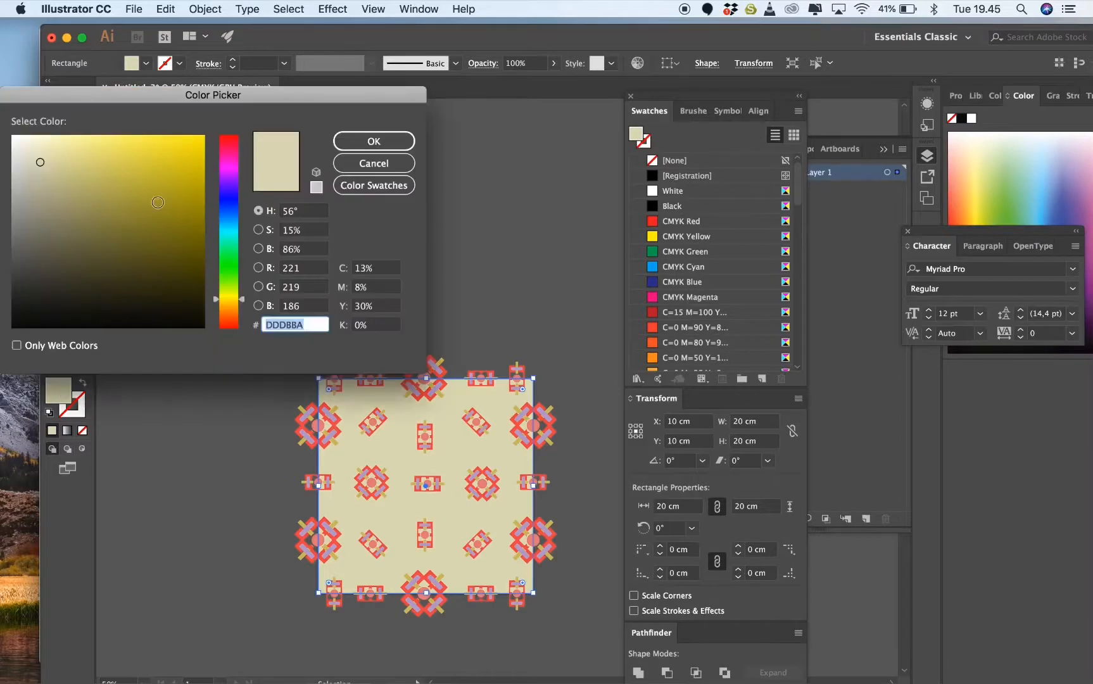
text(0D3DB5)
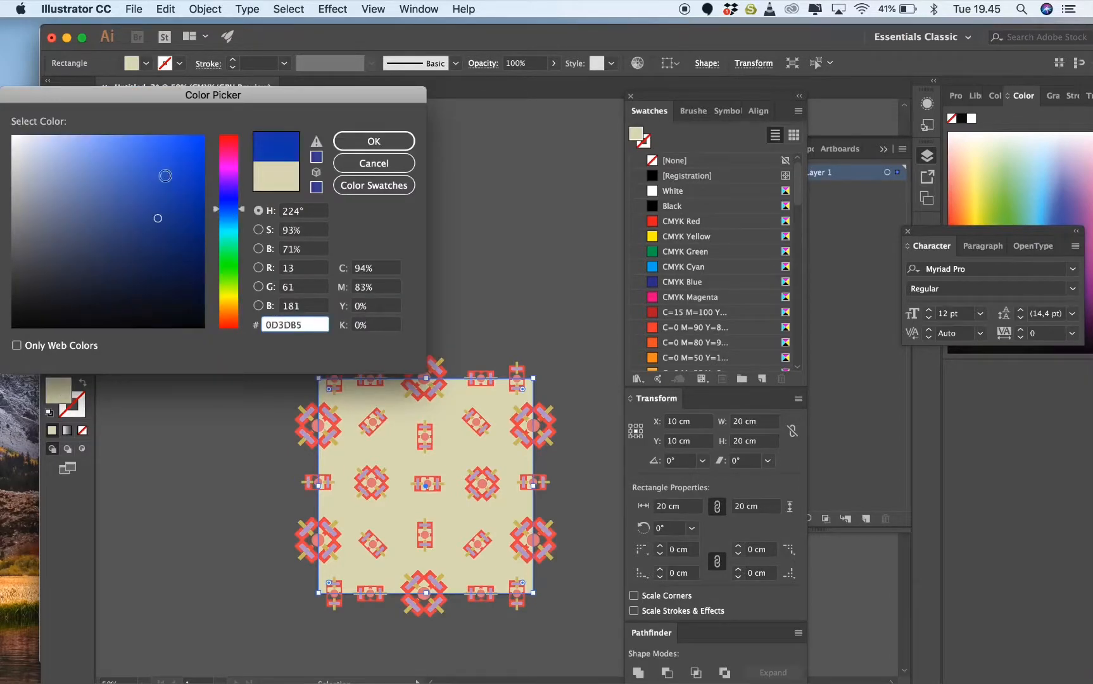
mouse_move(165, 176)
mouse_down()
mouse_move(51, 136)
mouse_move(77, 144)
mouse_up()
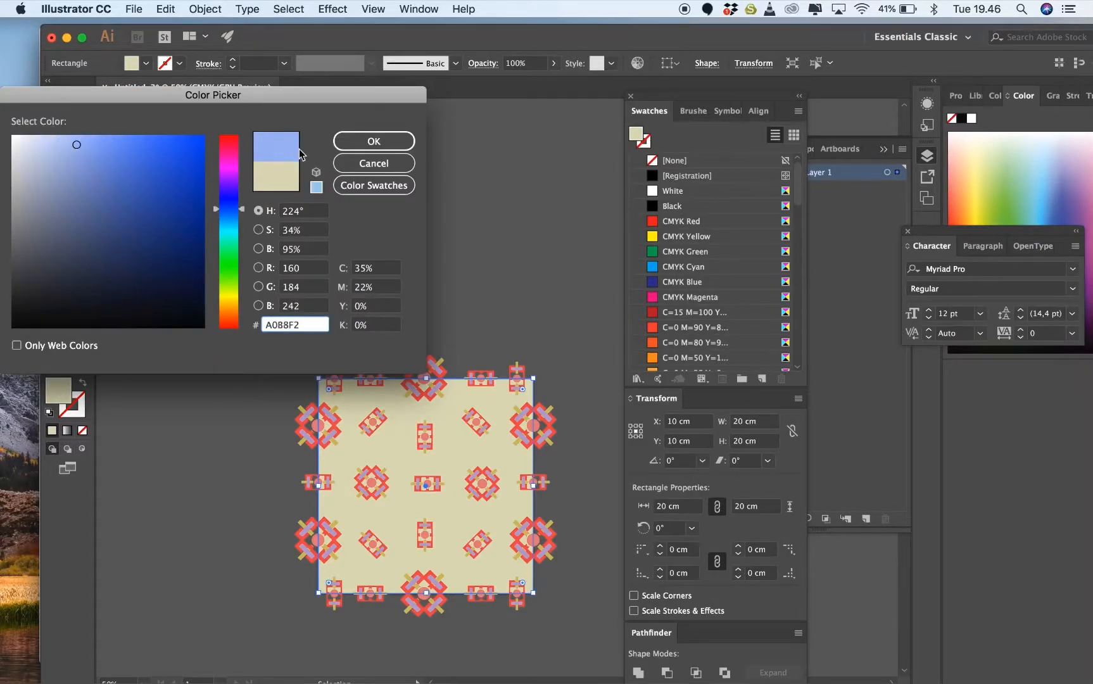
click(373, 141)
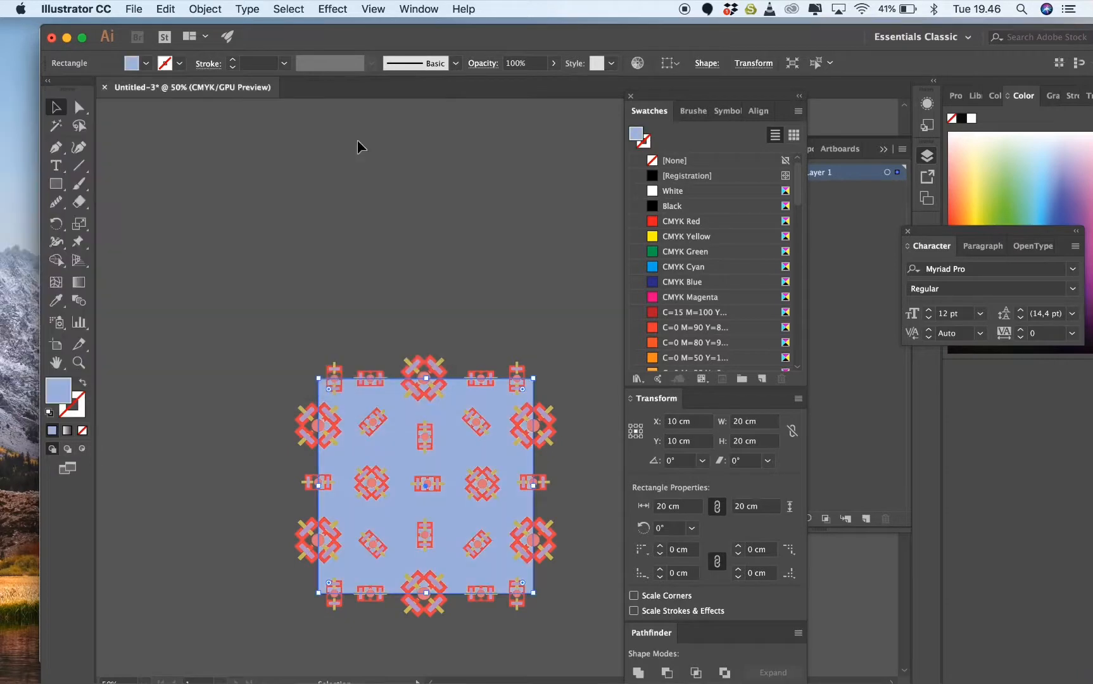
- Change the background square's fill to dark brown, 3F3837
double_click(58, 404)
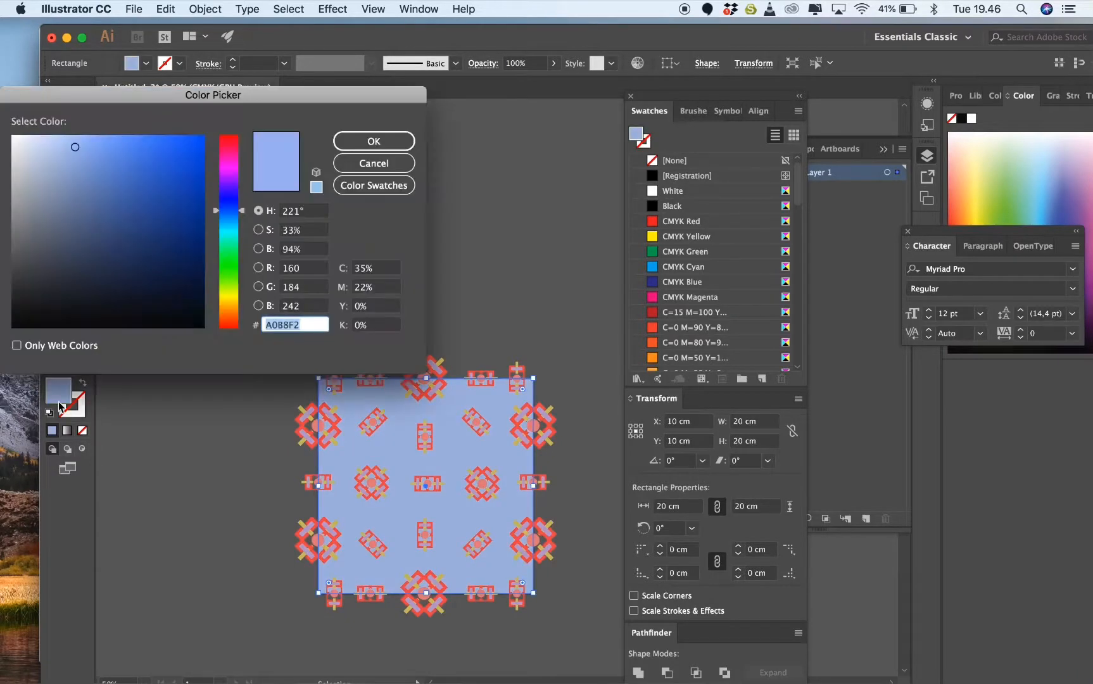
click(233, 323)
drag(131, 237, 38, 280)
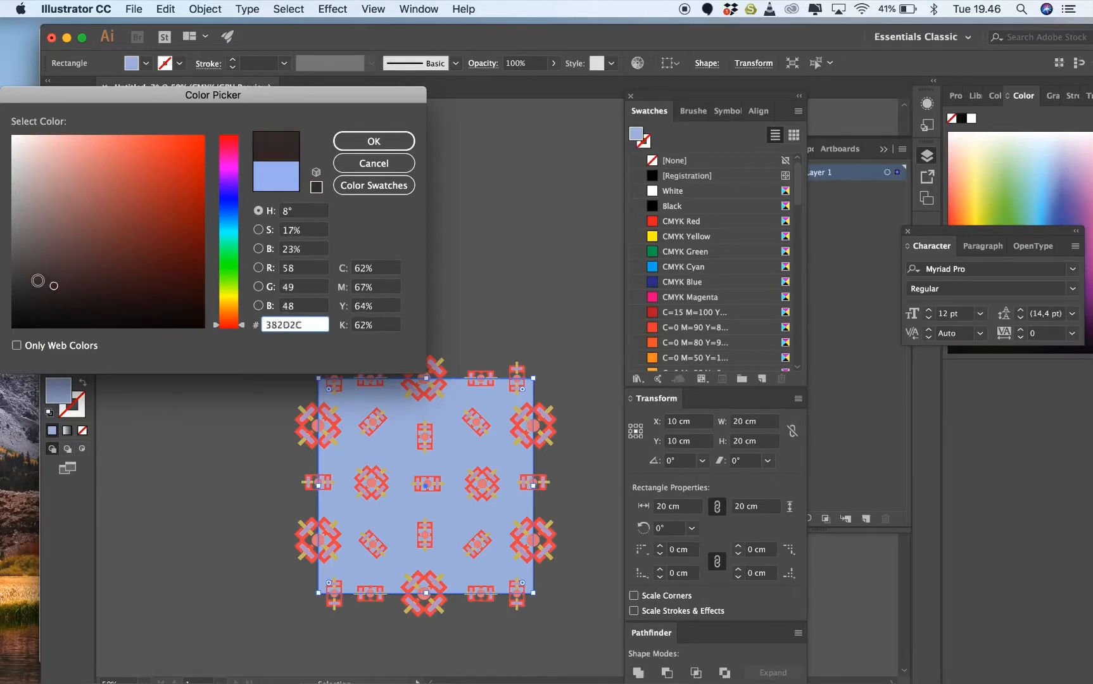
click(383, 137)
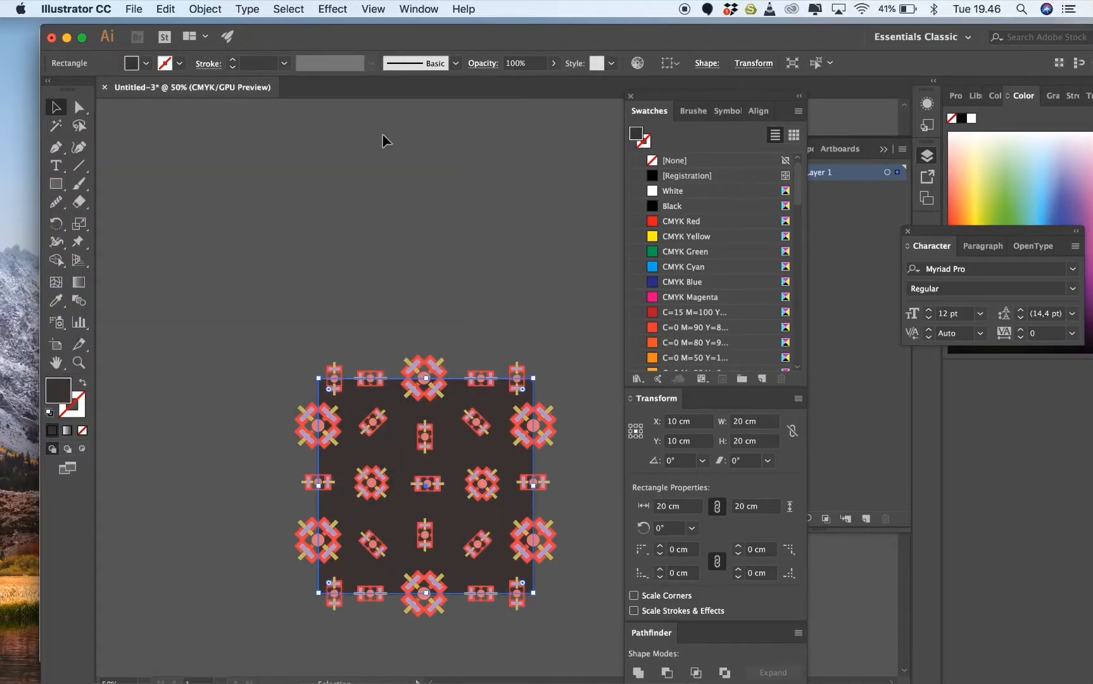
- Fill the background square with white and deselect it
double_click(57, 395)
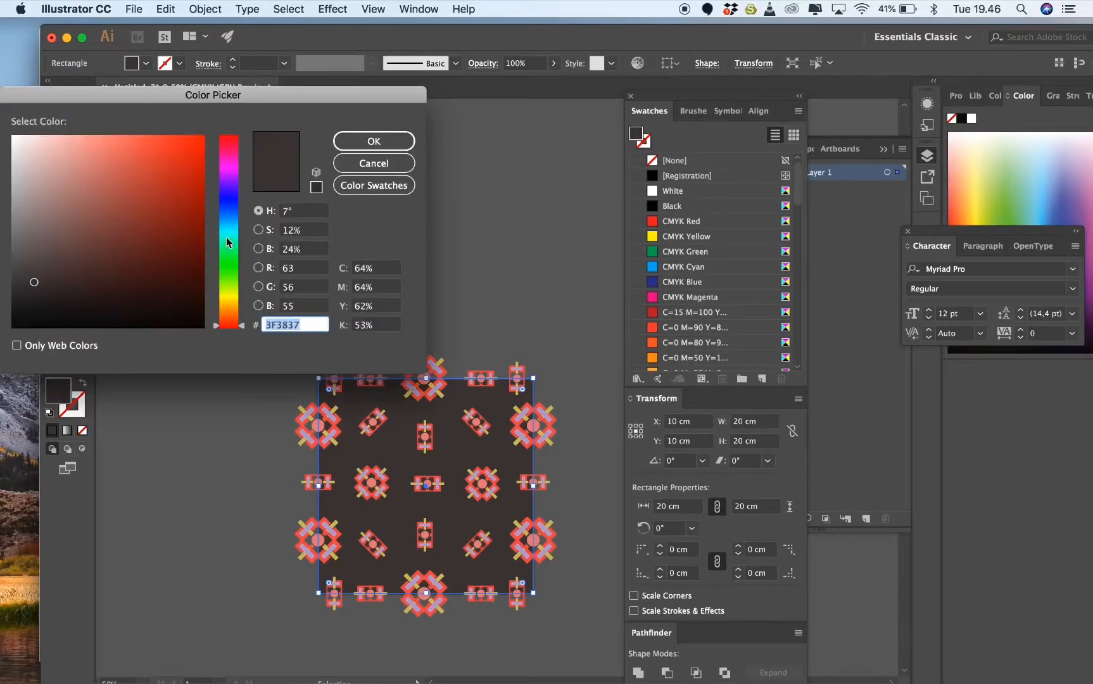
mouse_move(174, 245)
mouse_down()
mouse_move(23, 161)
mouse_move(13, 136)
mouse_up()
click(399, 140)
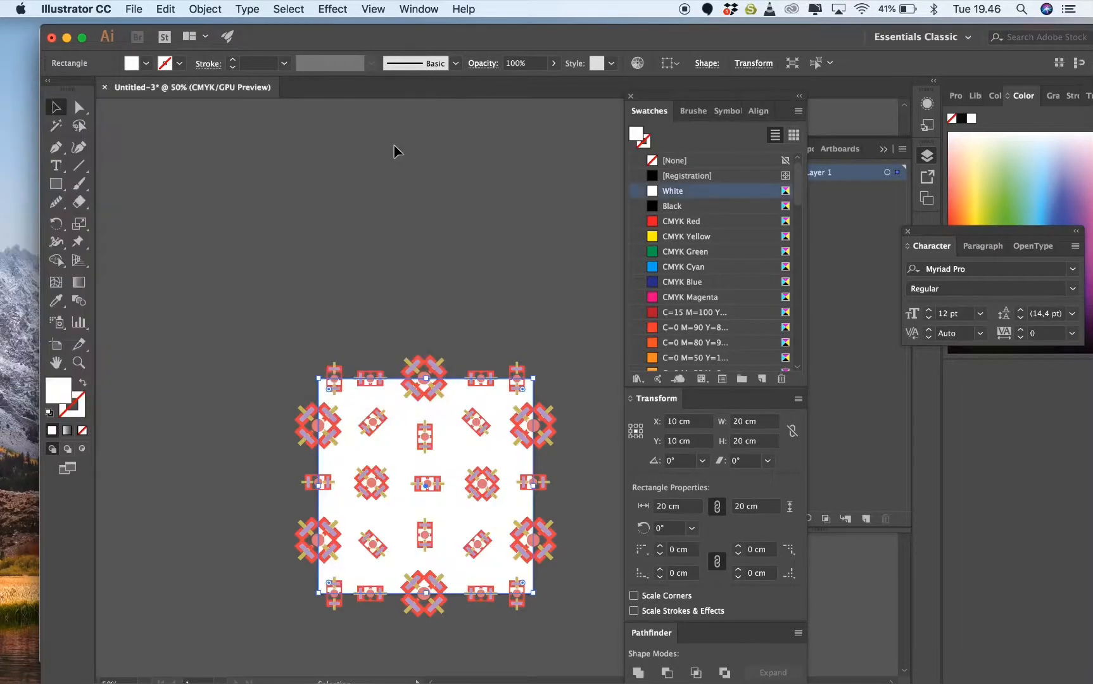
click(228, 185)
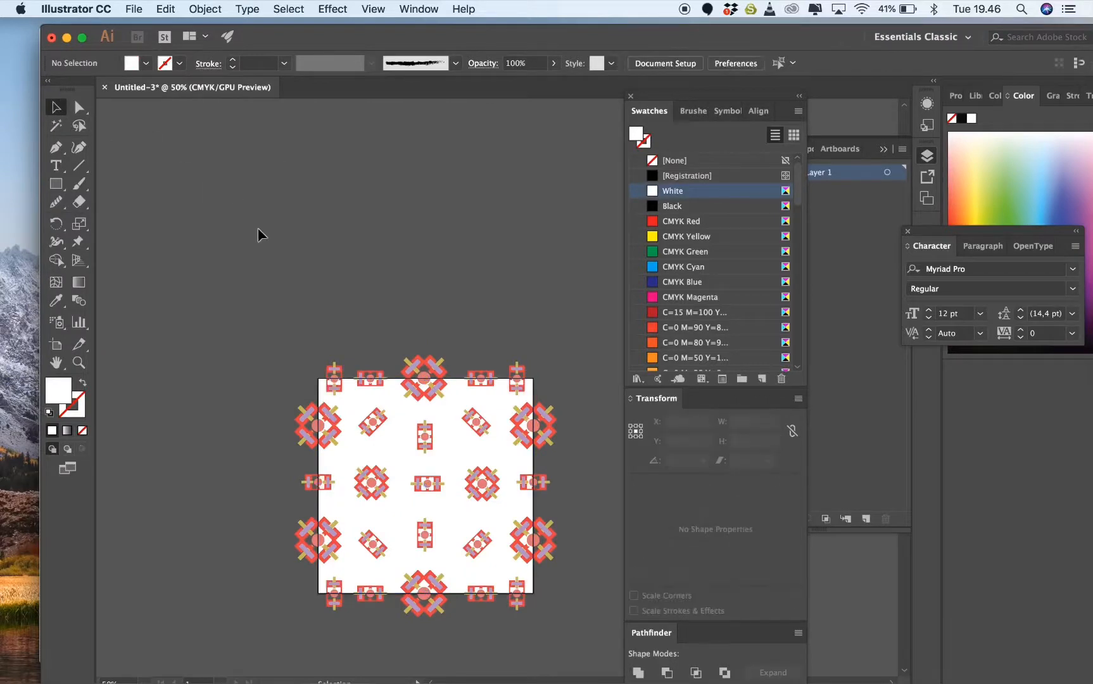
- Paste a copy of the white background square in front and bring the copy above all the motifs
key(super+plus)
scroll(303, 321, down, 3)
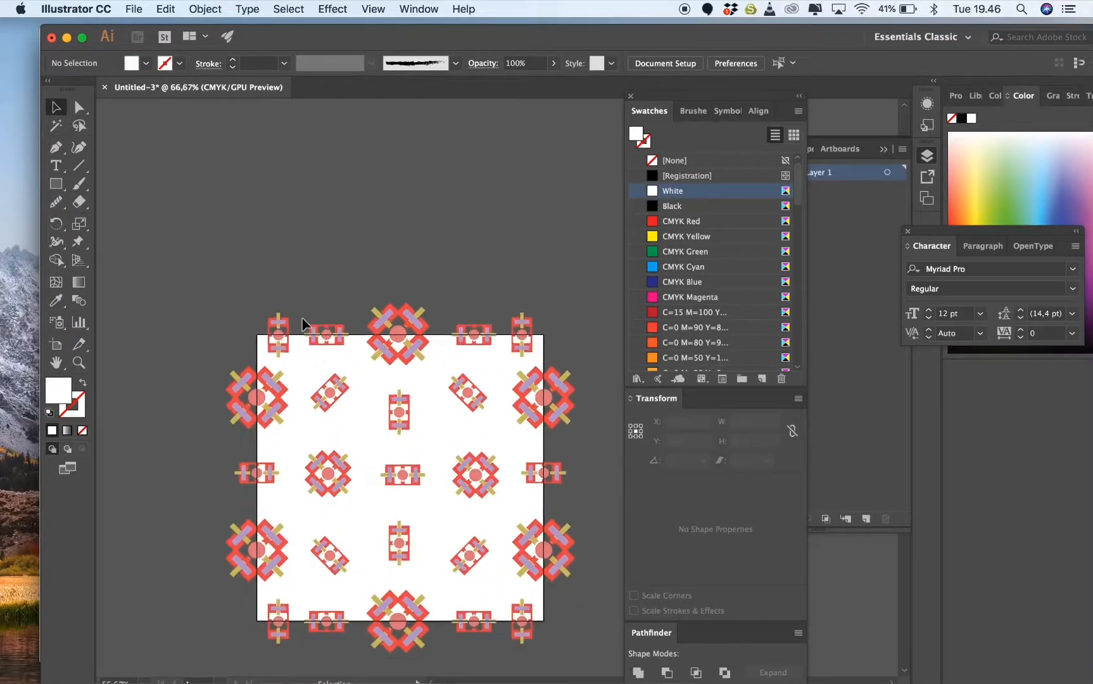
click(425, 486)
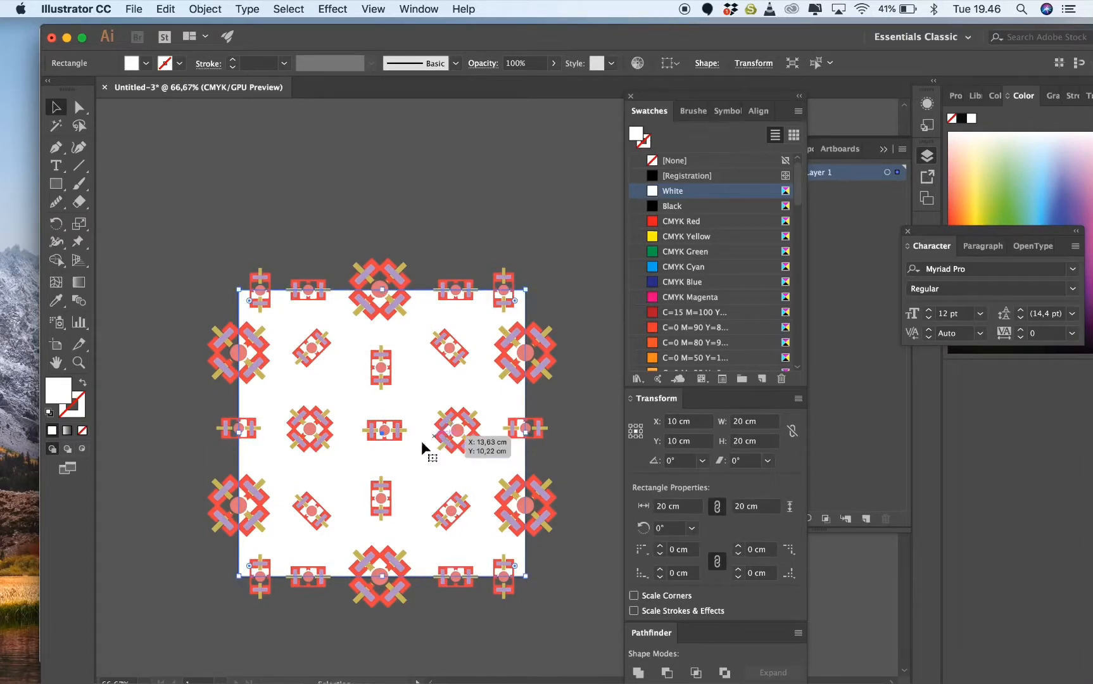
right_click(404, 476)
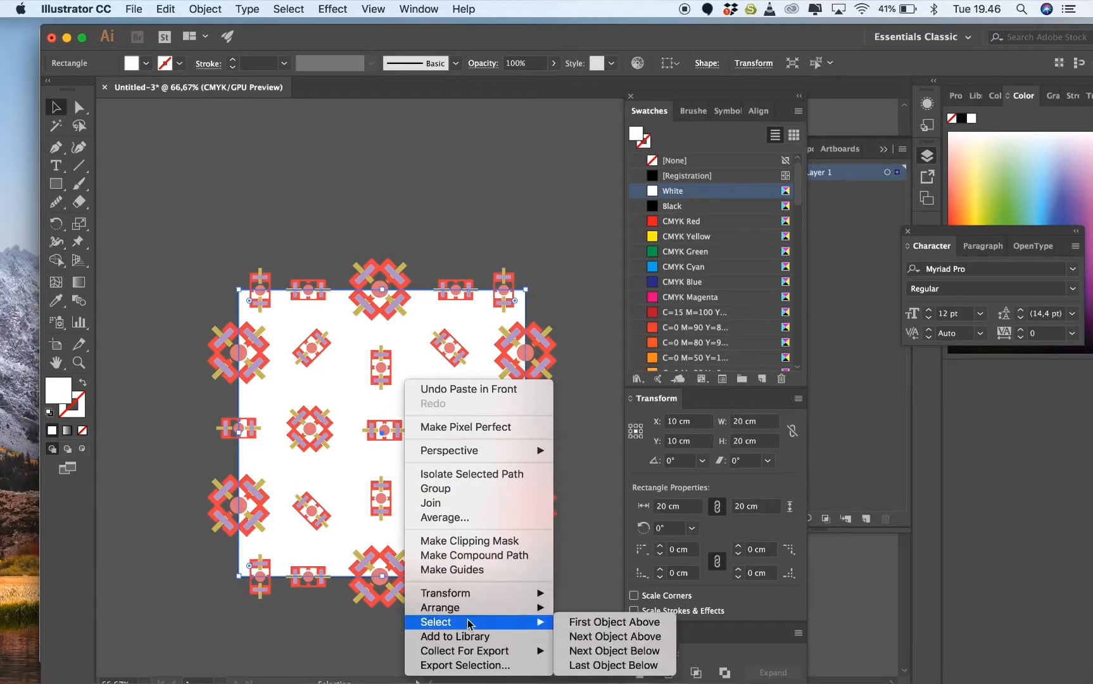
mouse_move(481, 607)
click(600, 604)
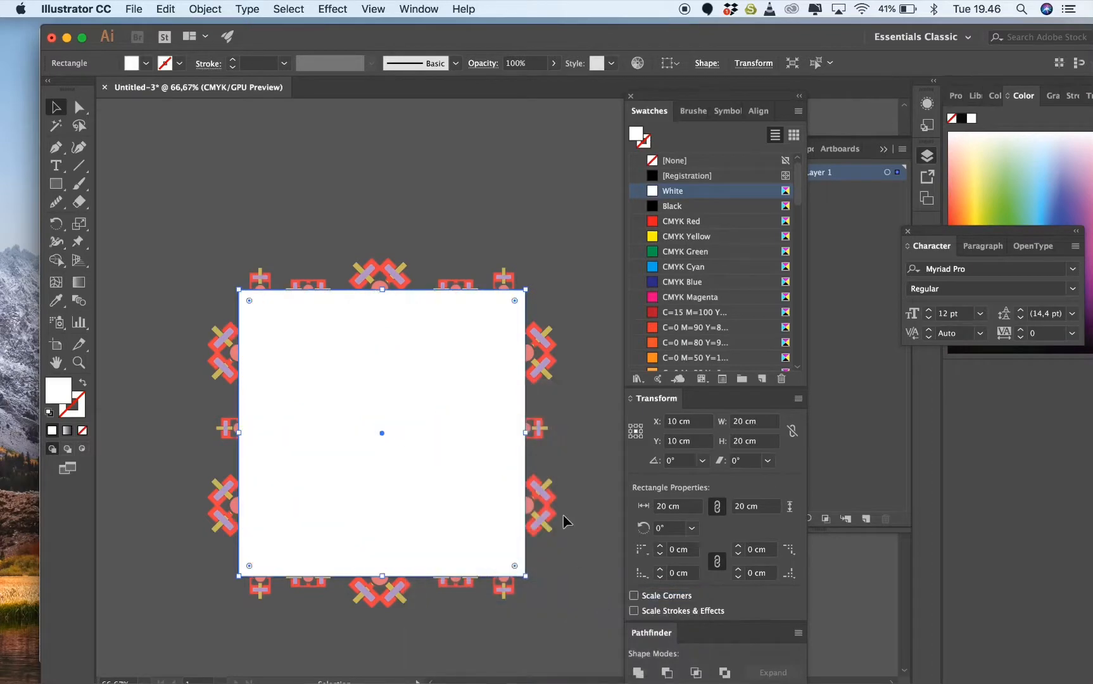
- Shift the front white square to about X 10.18 cm, try moving it farther right, undo that second move and deselect
drag(526, 457, 529, 457)
drag(410, 454, 510, 457)
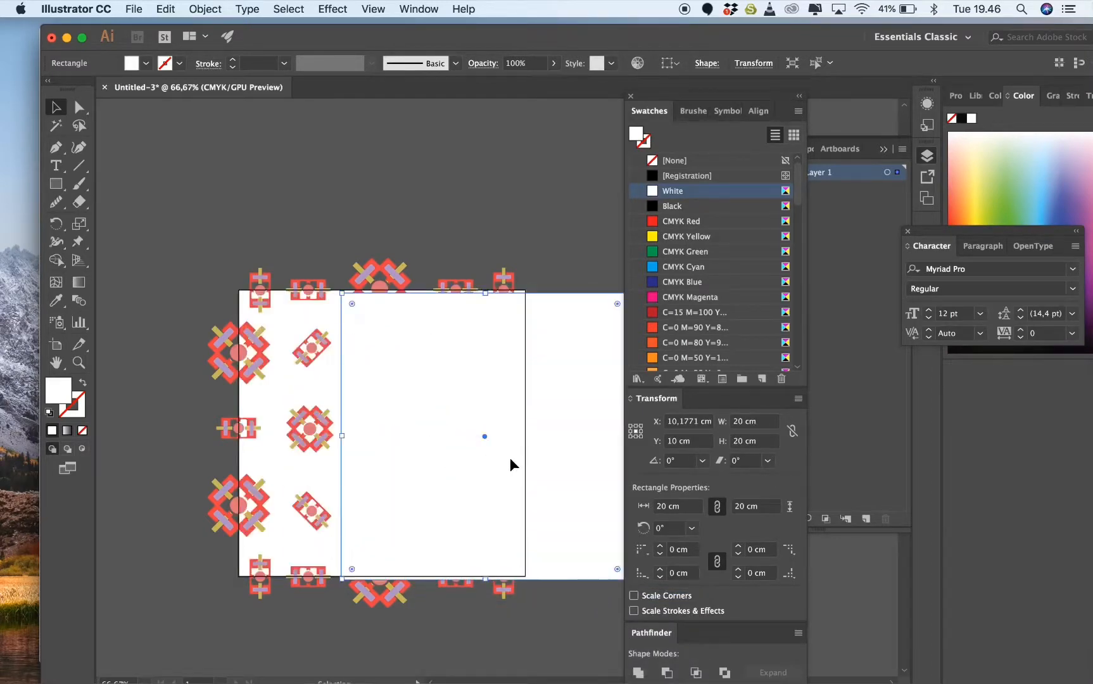
key(cmd+z)
click(415, 220)
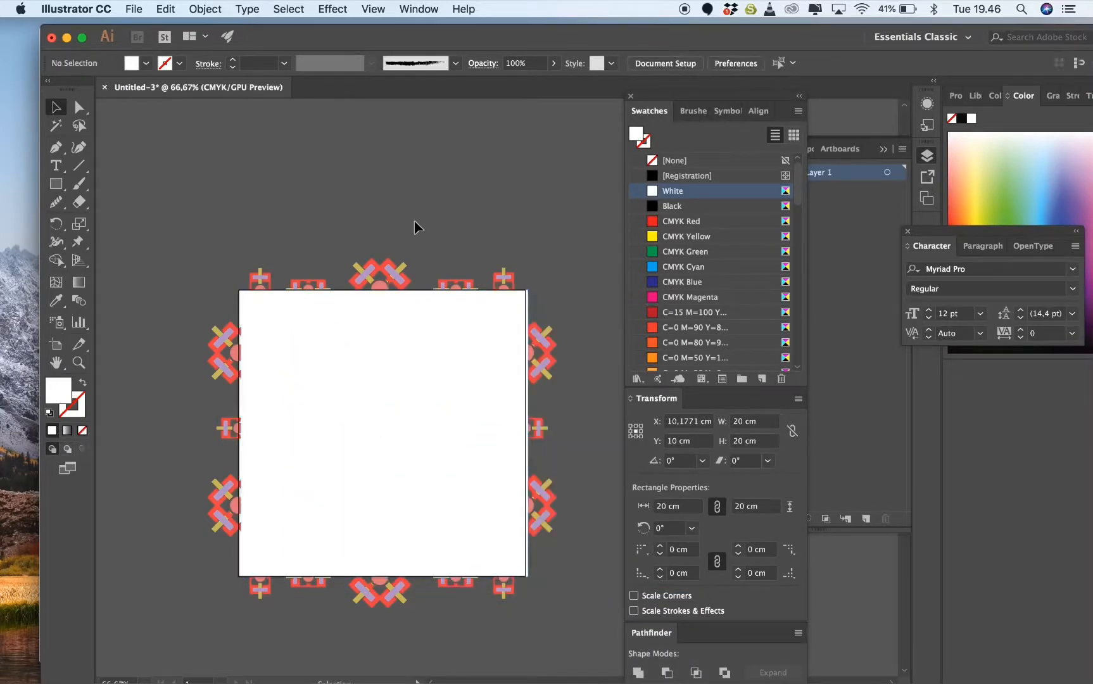
- Realign the front white square with the artboard by setting its X position to 10 cm, and deselect it
scroll(380, 254, down, 3)
scroll(380, 253, right, 3)
click(309, 324)
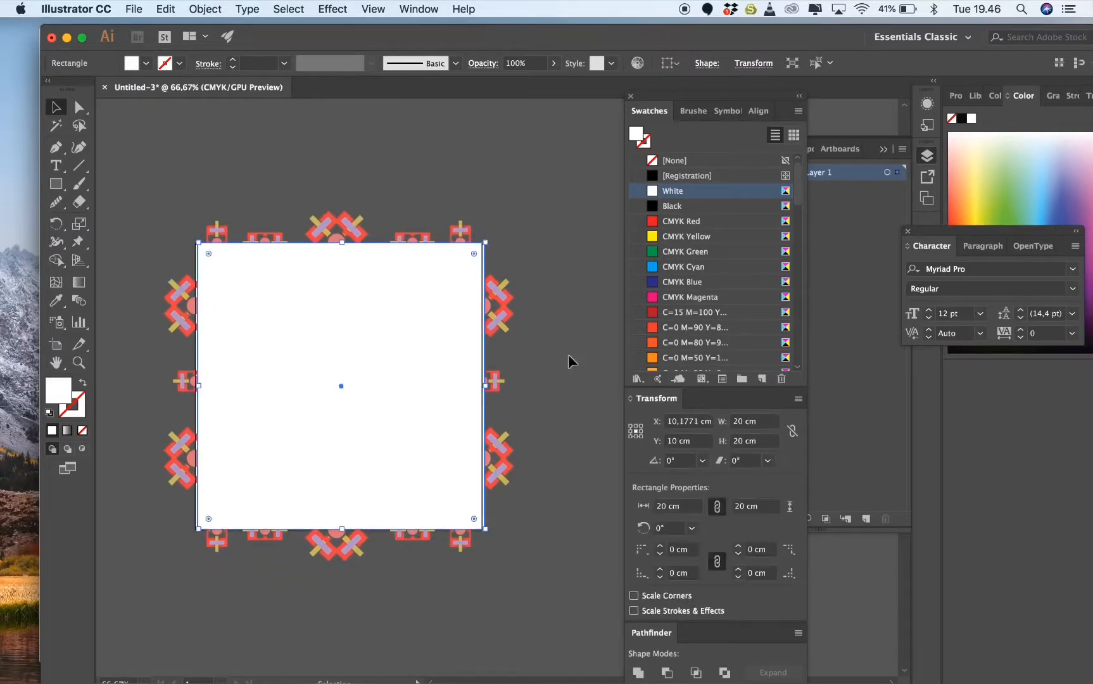
scroll(515, 431, left, 1)
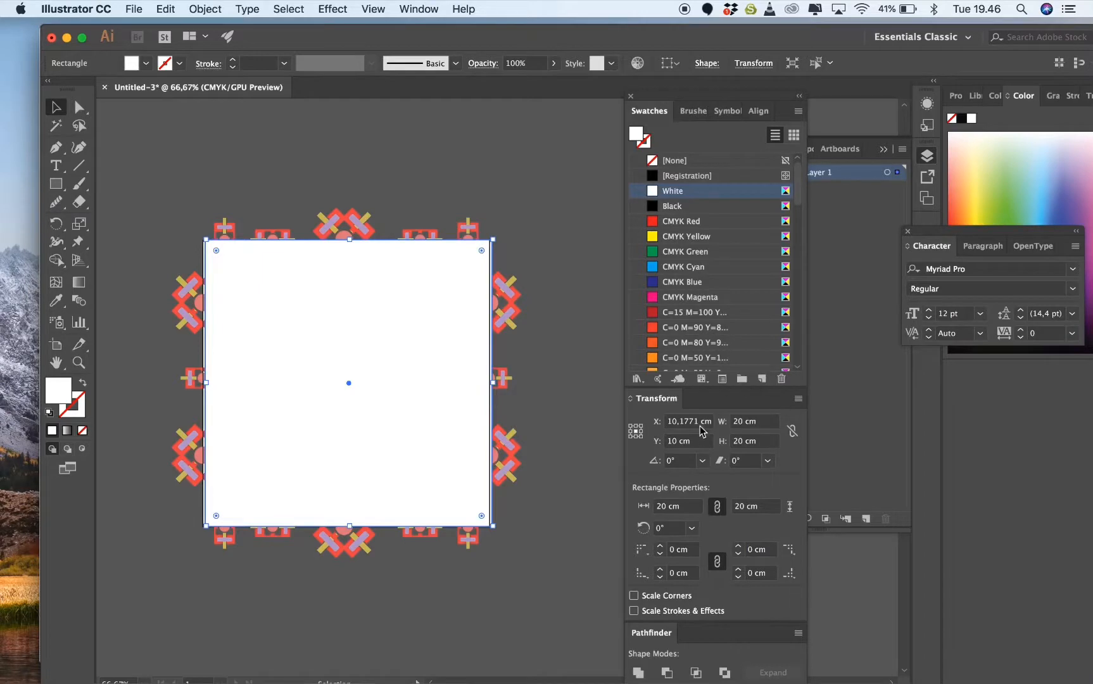
drag(700, 426, 661, 423)
text(10)
key(Return)
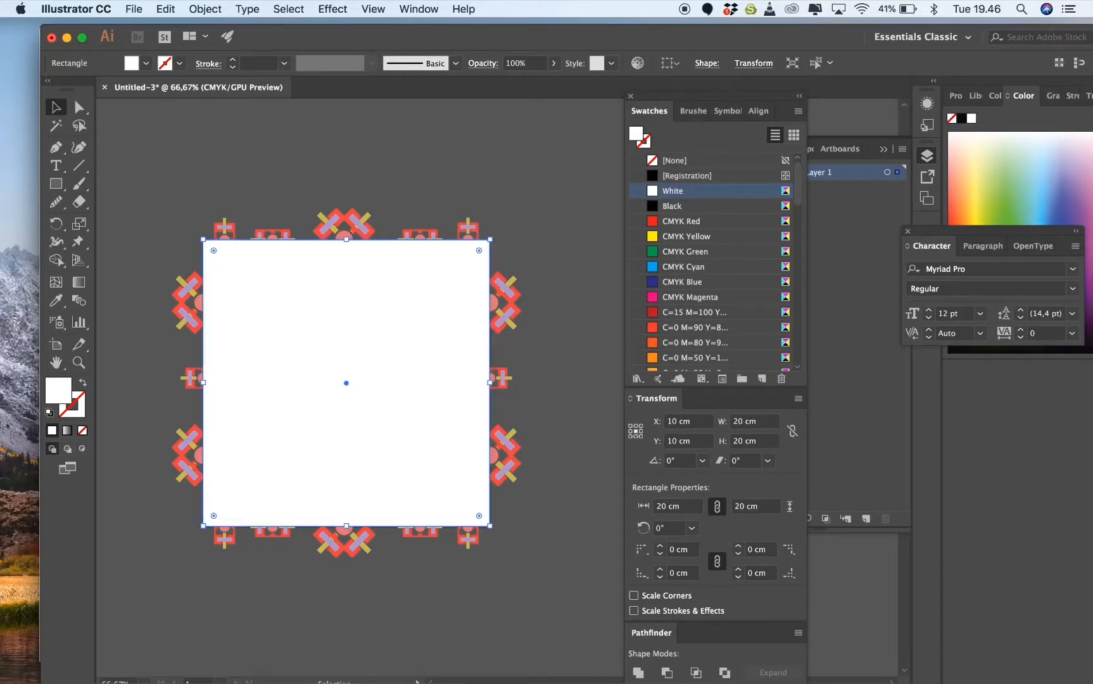
click(562, 323)
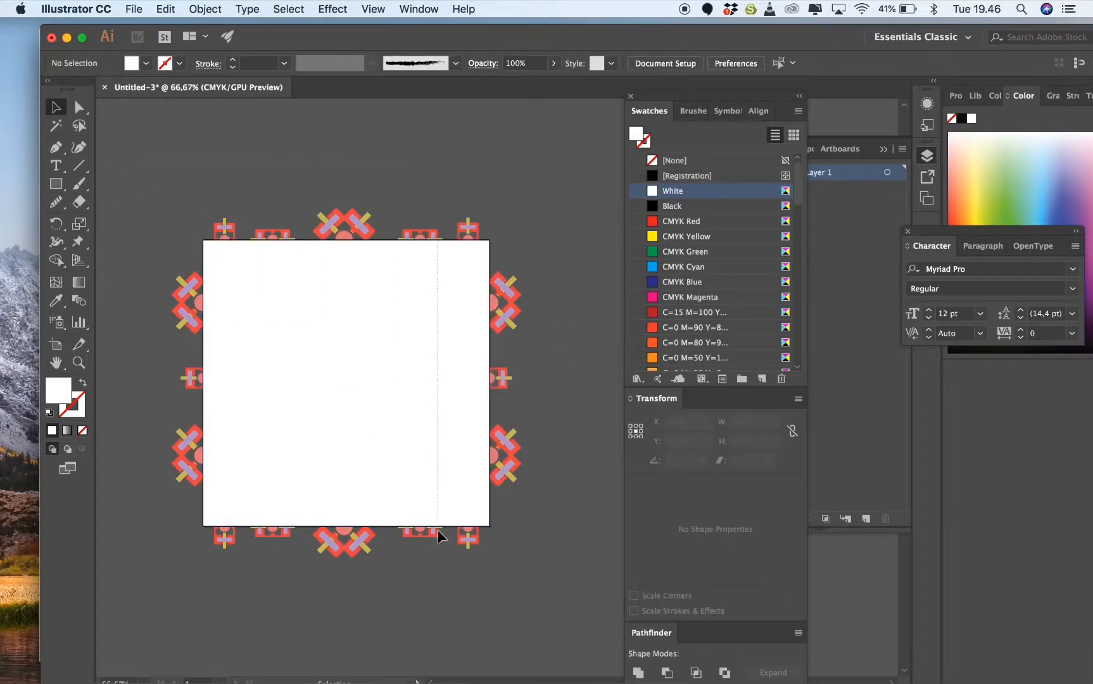
- Make a clipping mask from all the artwork using the front square and apply the Pathfinder Crop to the clipped group
key(super+a)
right_click(417, 310)
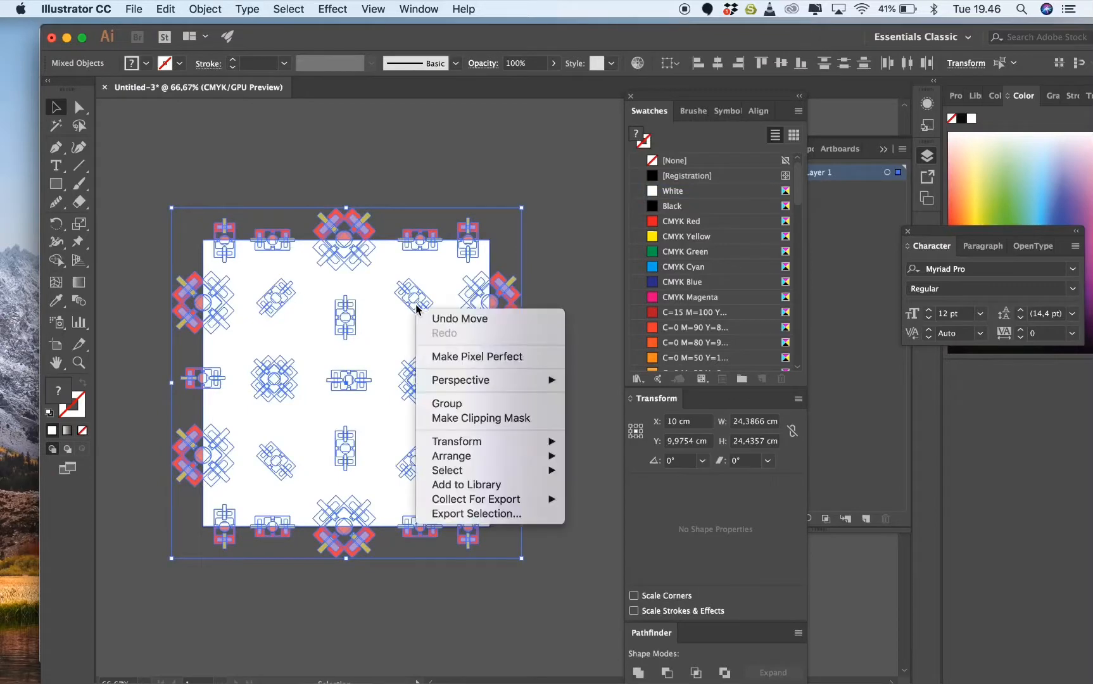
mouse_move(461, 441)
click(459, 418)
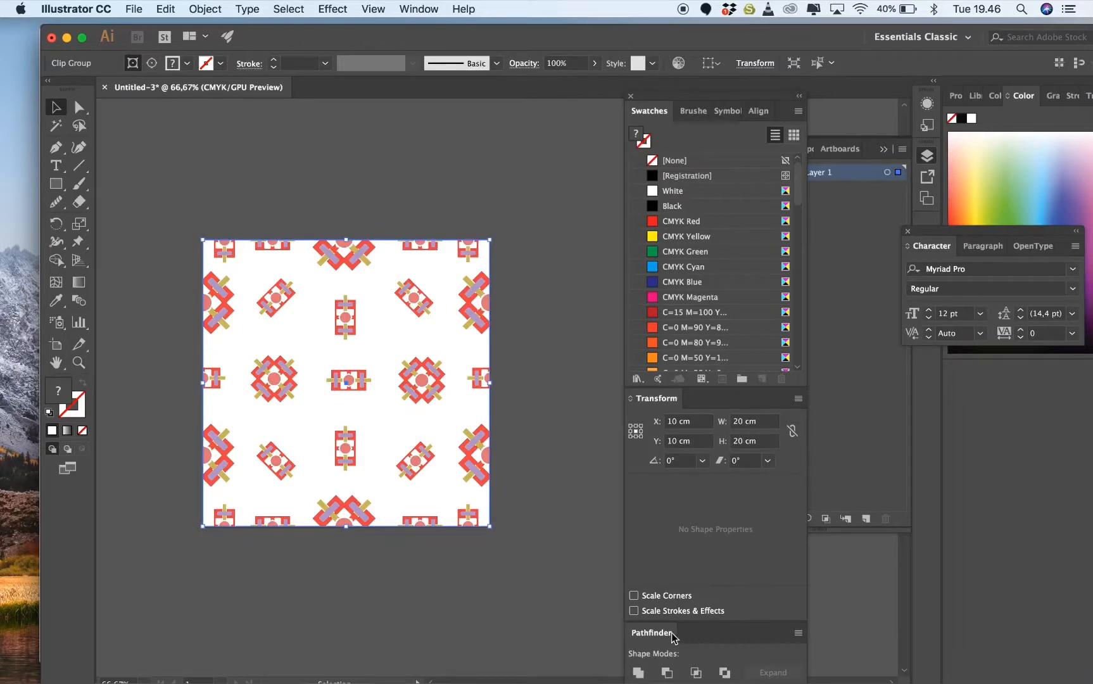
drag(661, 633, 790, 317)
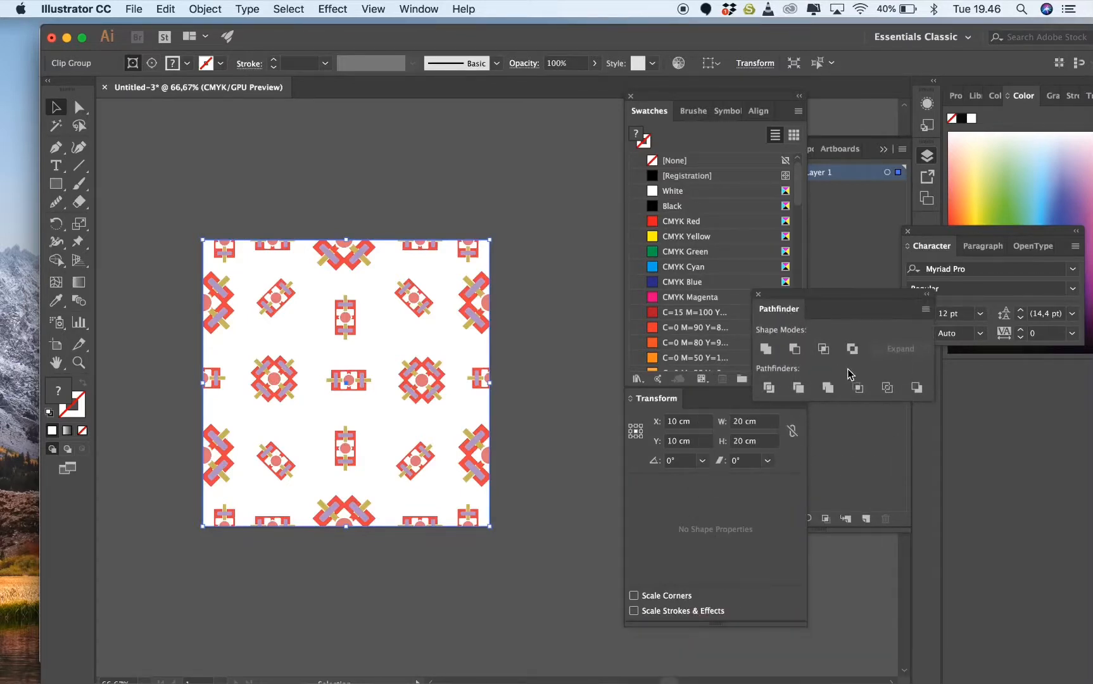
click(858, 388)
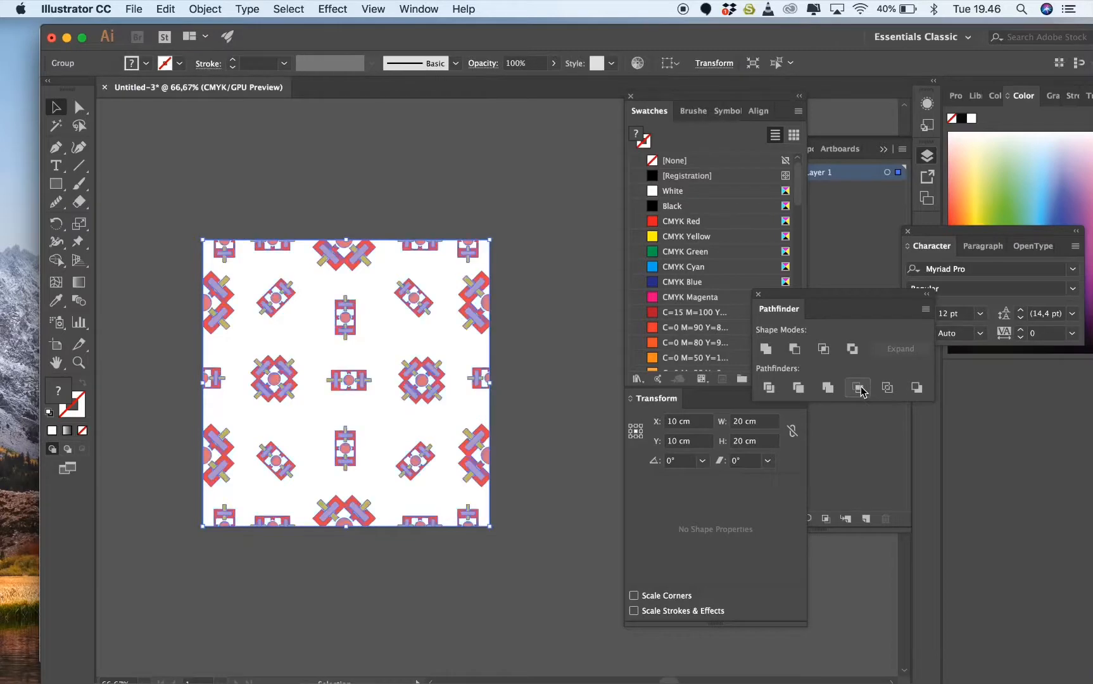
- Add the cropped tile to the swatches as a new pattern swatch and deselect the artwork
drag(855, 307, 704, 509)
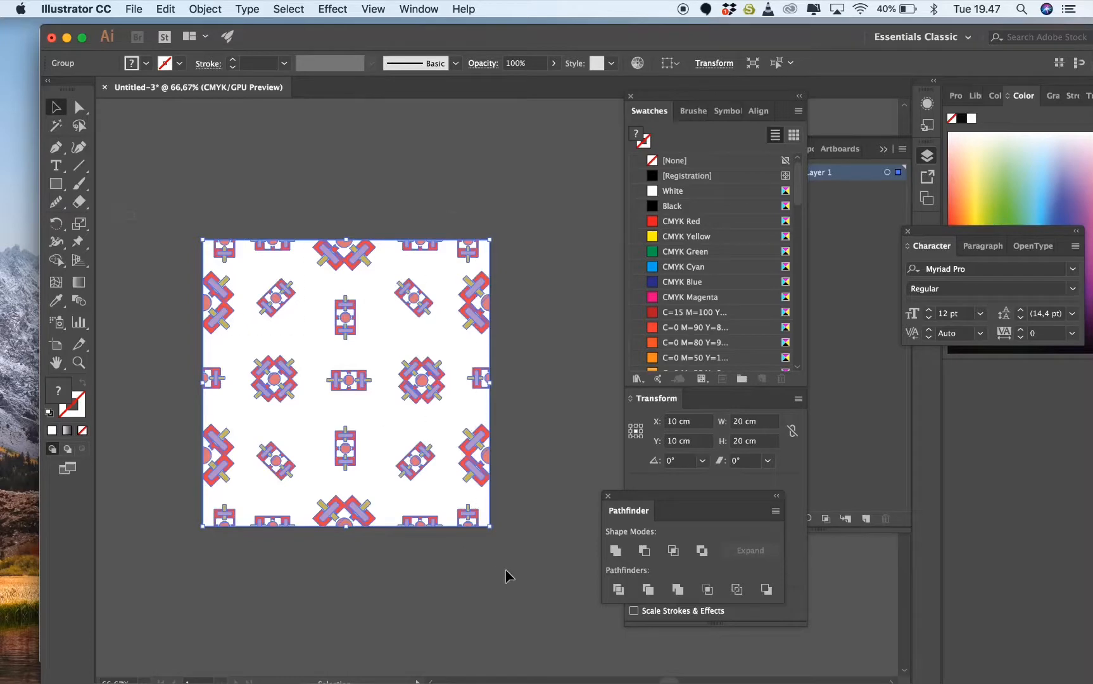
drag(337, 246, 679, 167)
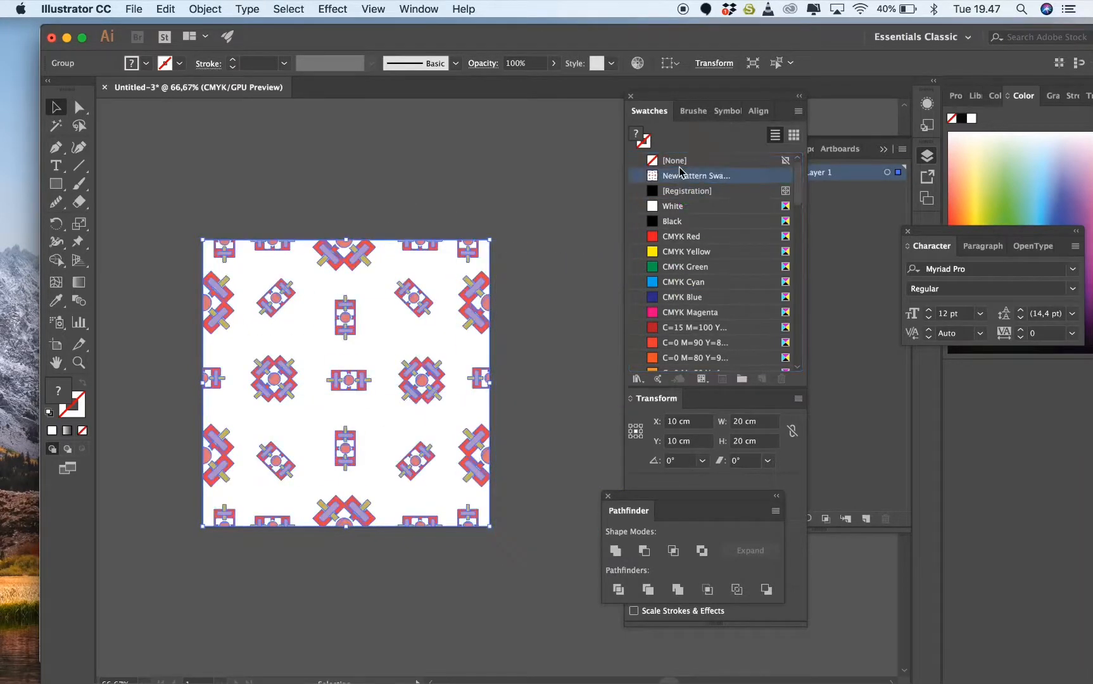
click(560, 194)
- Draw a white rectangle about 29.4 × 39.1 cm on the empty canvas beside the pattern tile
key(super+minus)
key(super+minus)
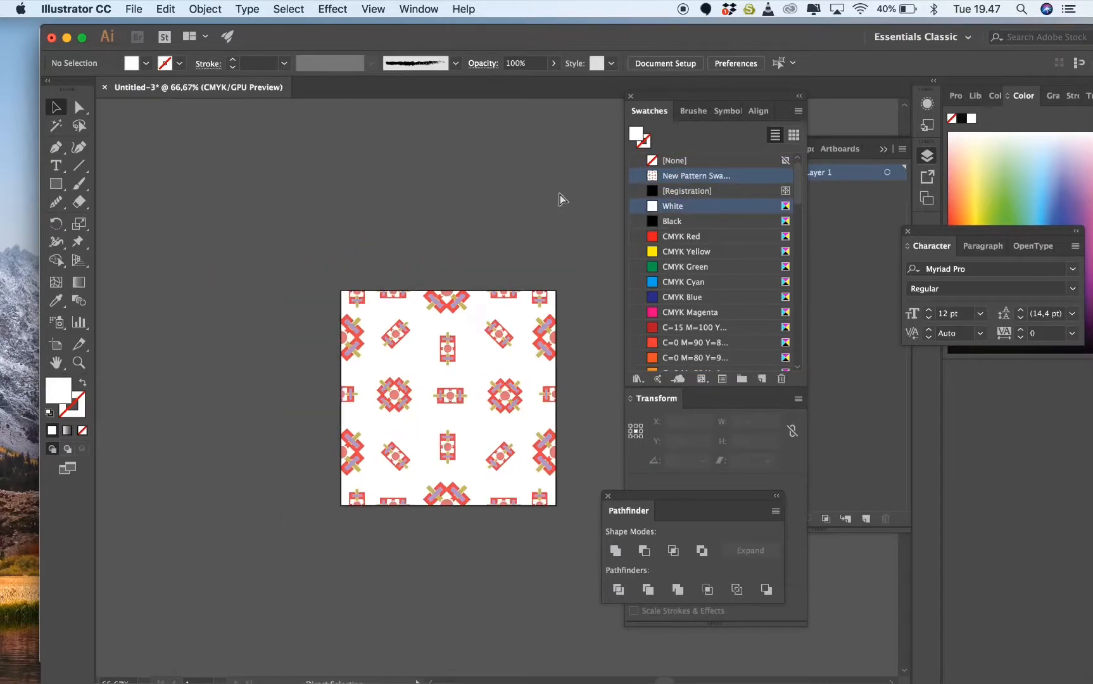
click(56, 183)
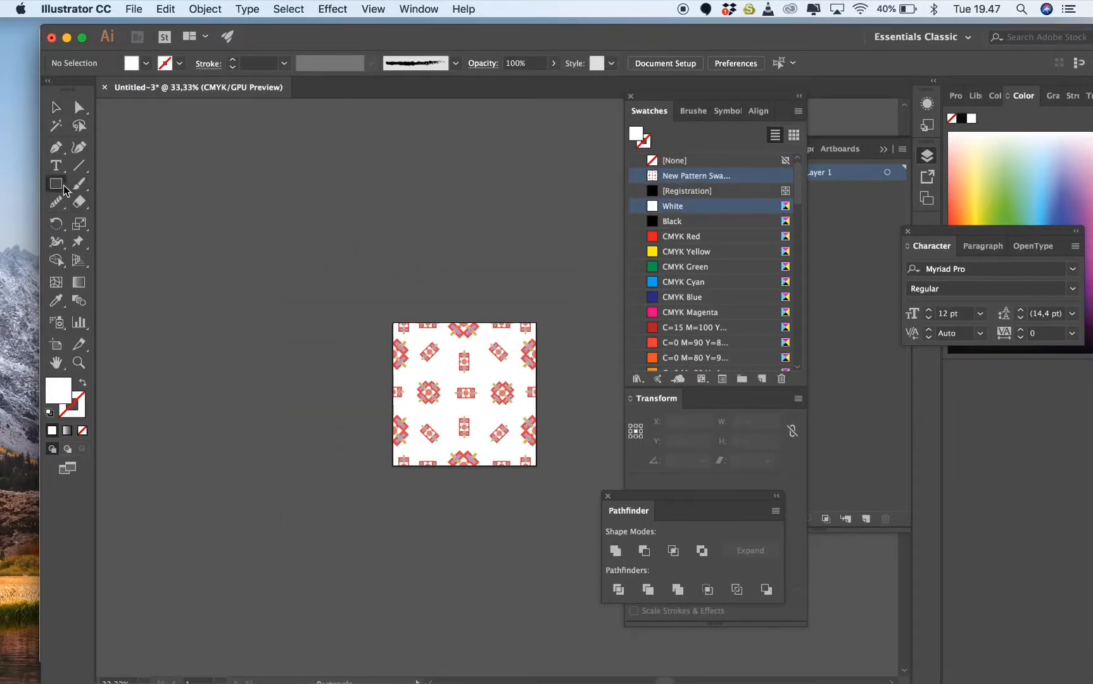
drag(149, 206, 361, 485)
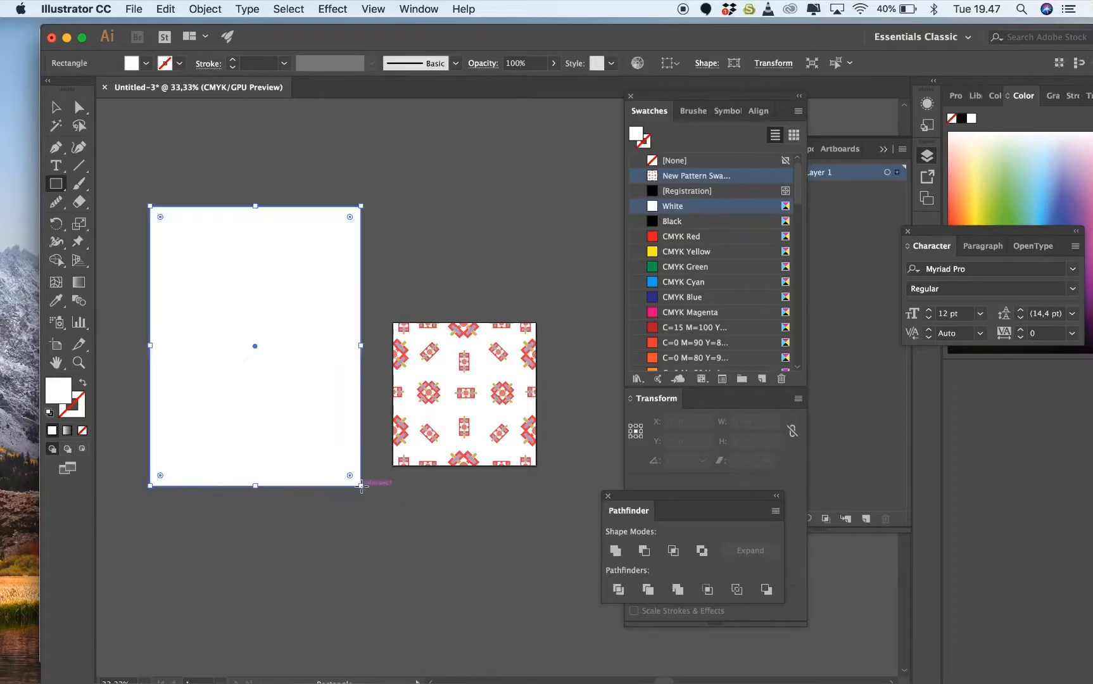
- Set the new rectangle's width to 38 cm and its height to 48 cm
click(765, 66)
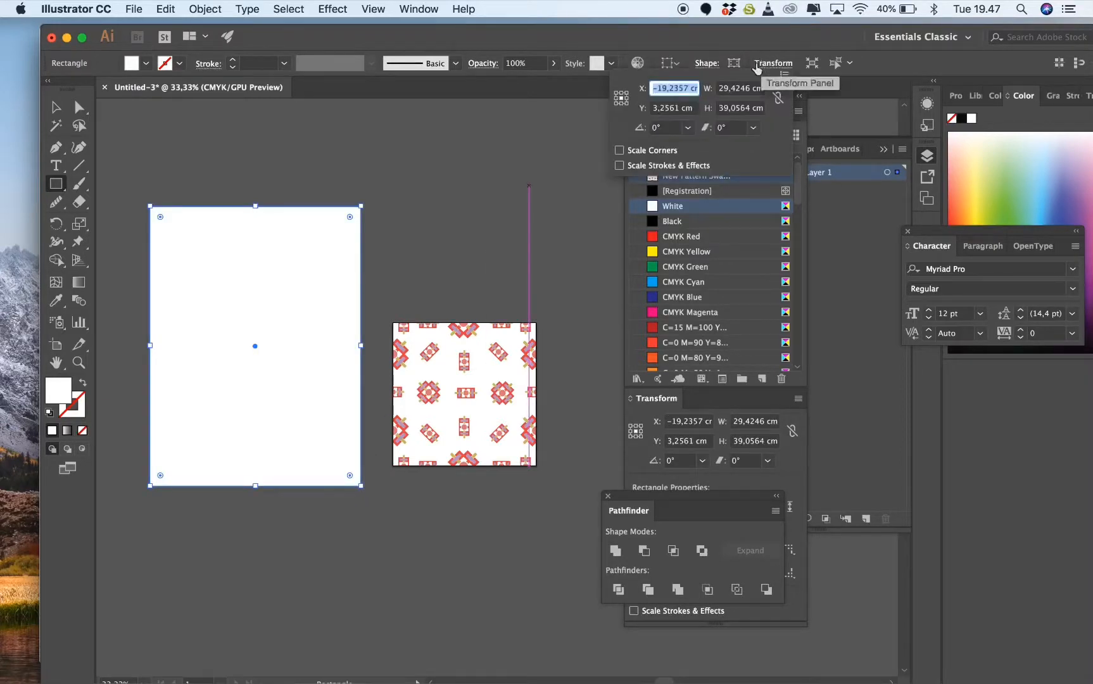
click(728, 90)
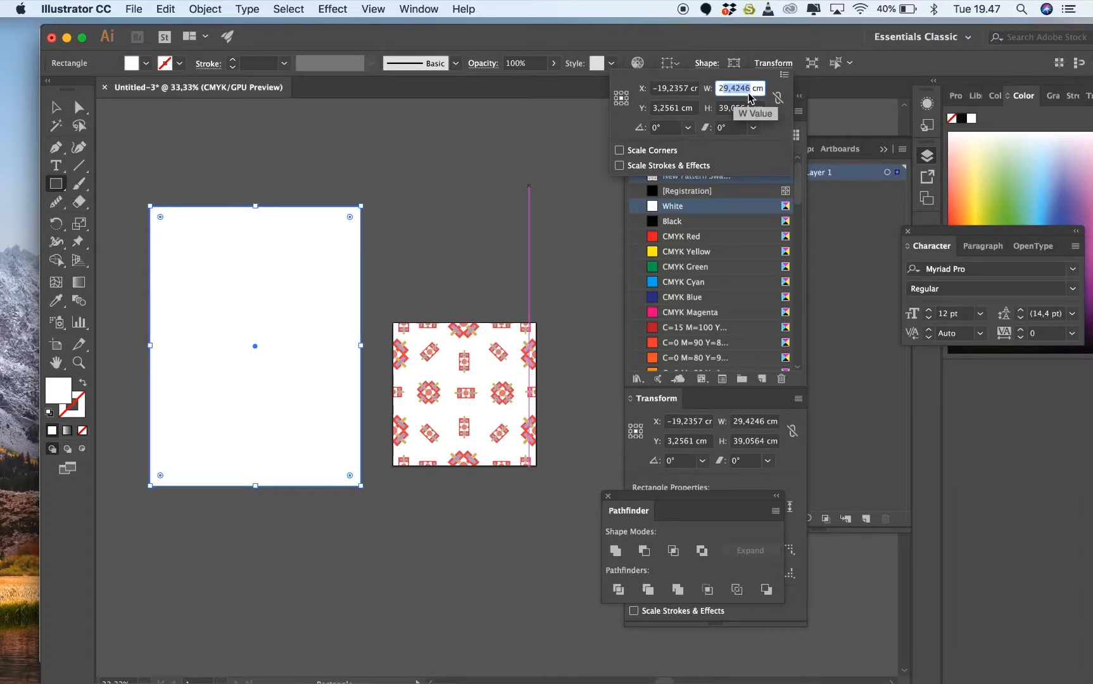
key(BackSpace)
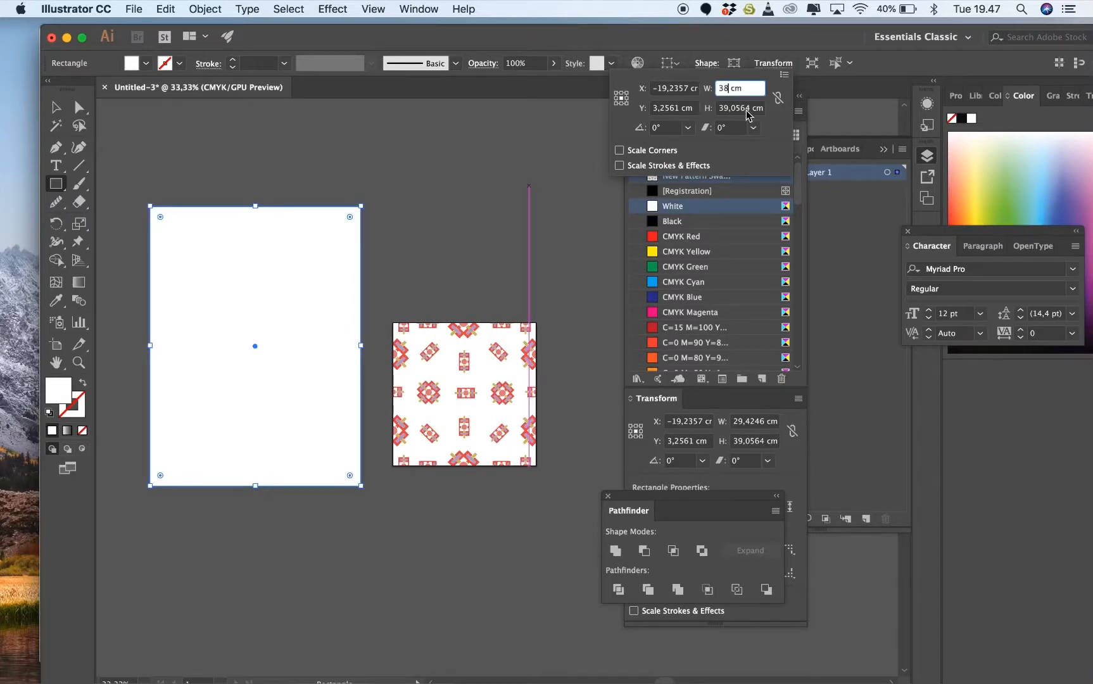
key(Tab)
text(4)
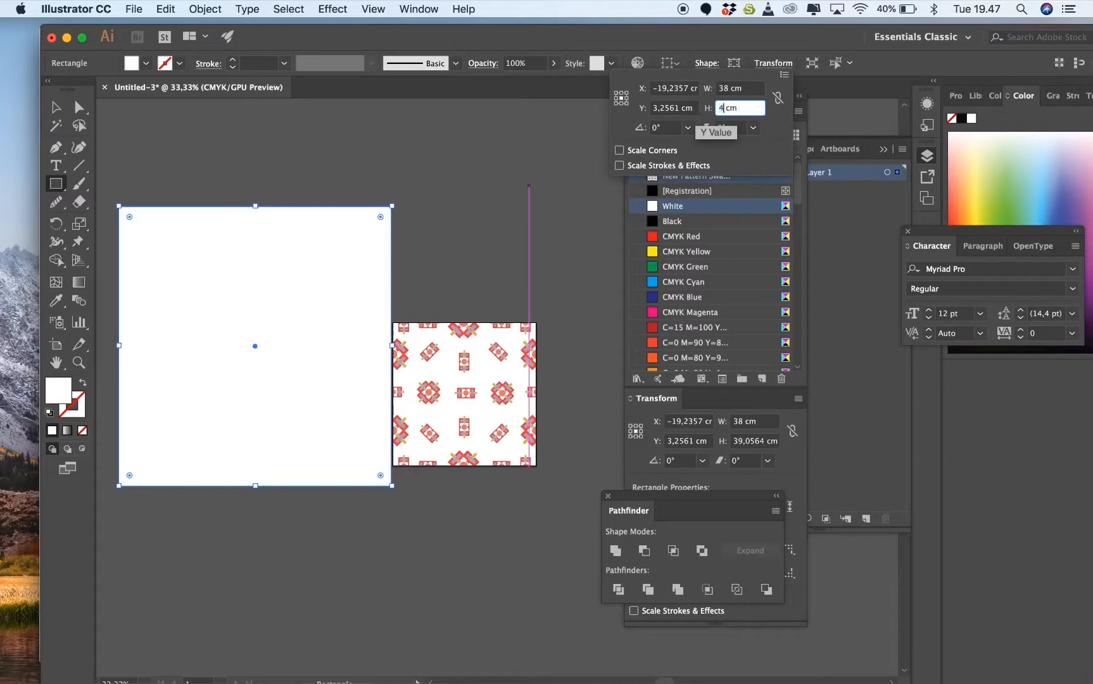
text(8)
key(Return)
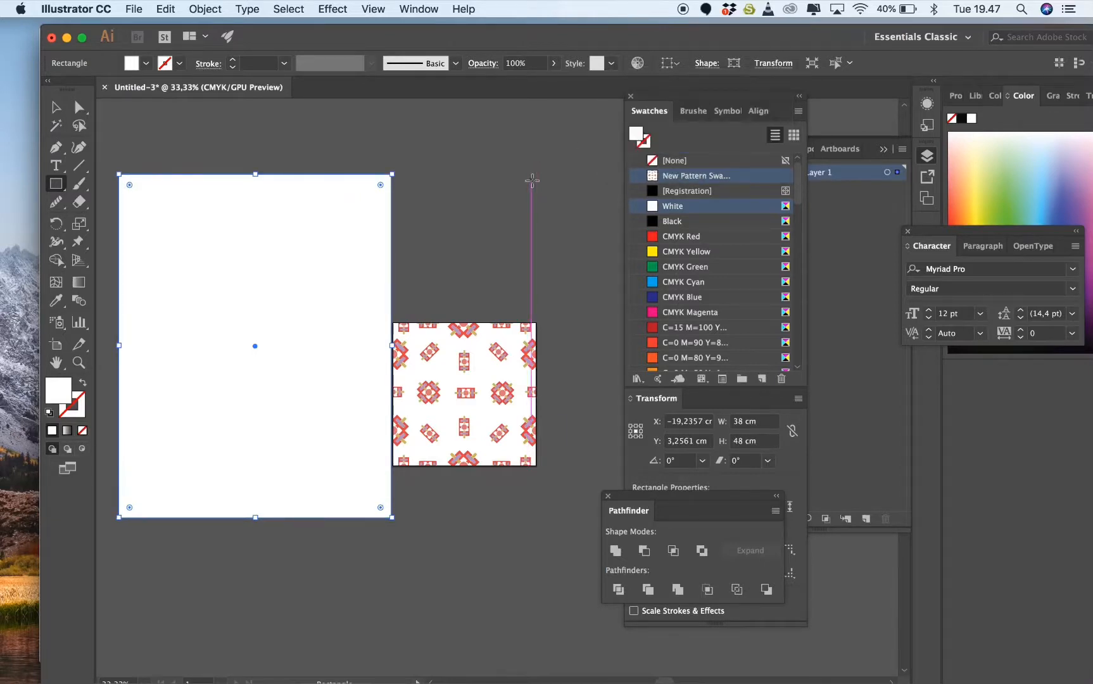
- Move the rectangle away from the tile to about X −23.36 cm and fill it with the new pattern swatch
scroll(532, 180, right, 2)
scroll(532, 181, left, 3)
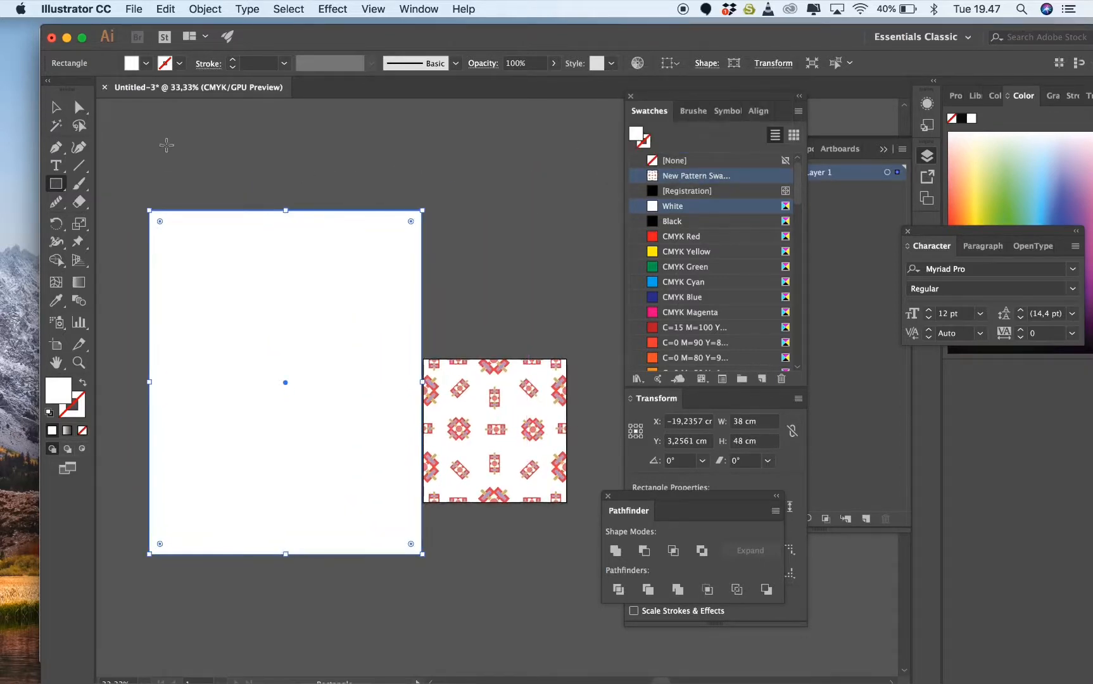
click(57, 109)
drag(300, 328, 271, 327)
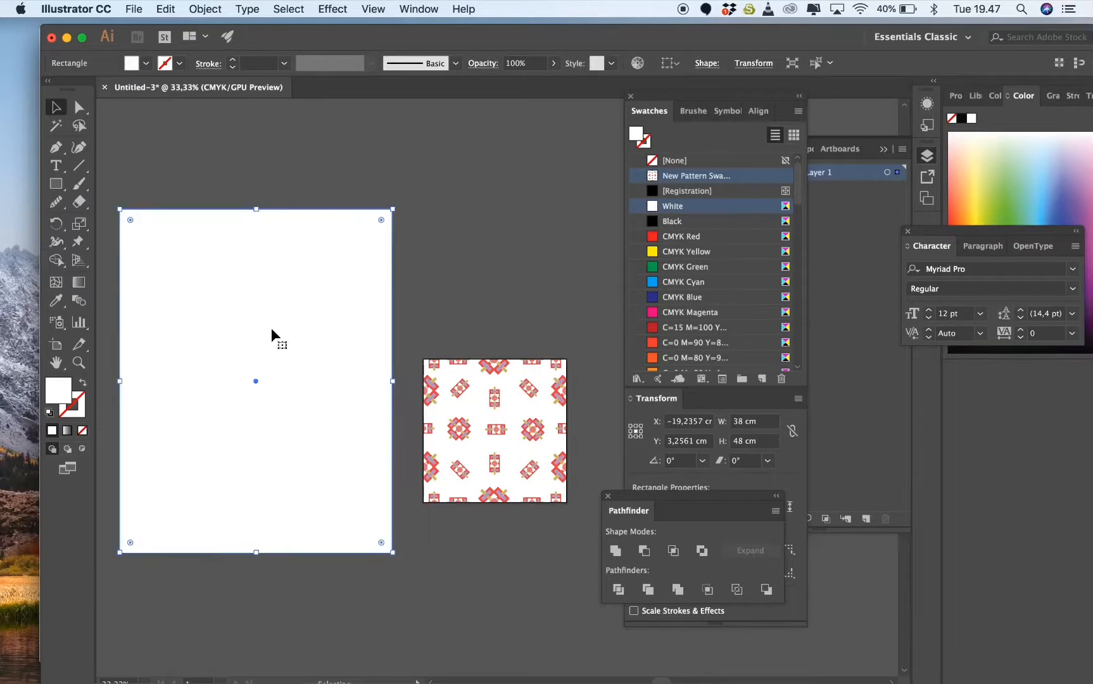
click(693, 175)
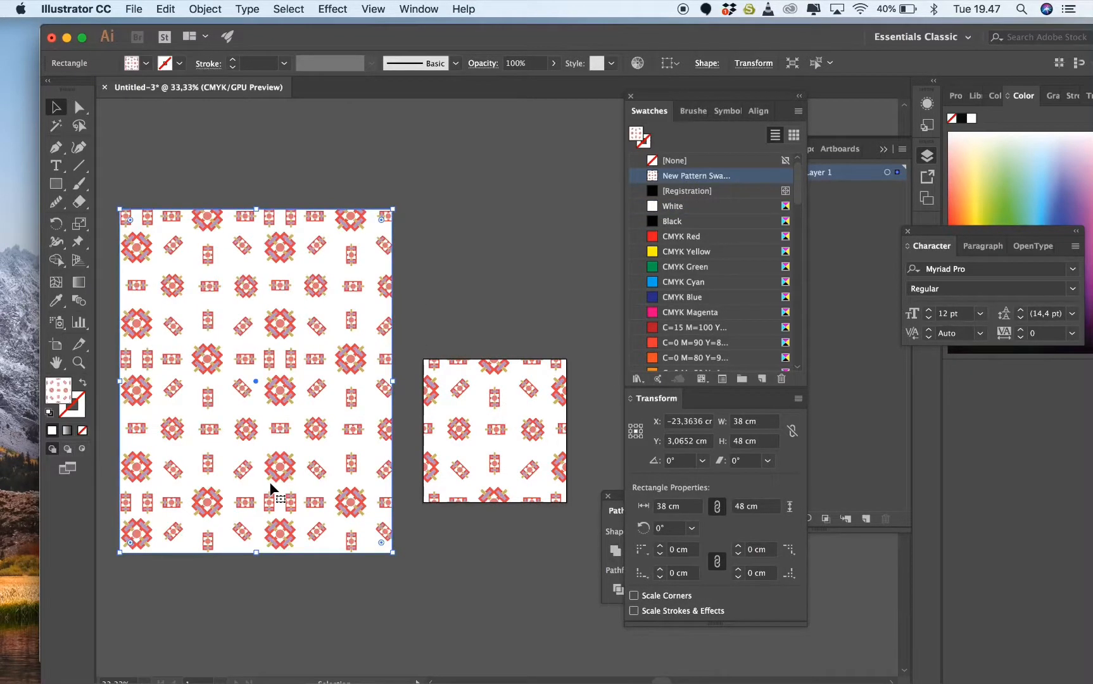
- Try scaling only the rectangle's pattern fill uniformly to 145%, with Transform Objects off, and undo the scaling
right_click(281, 392)
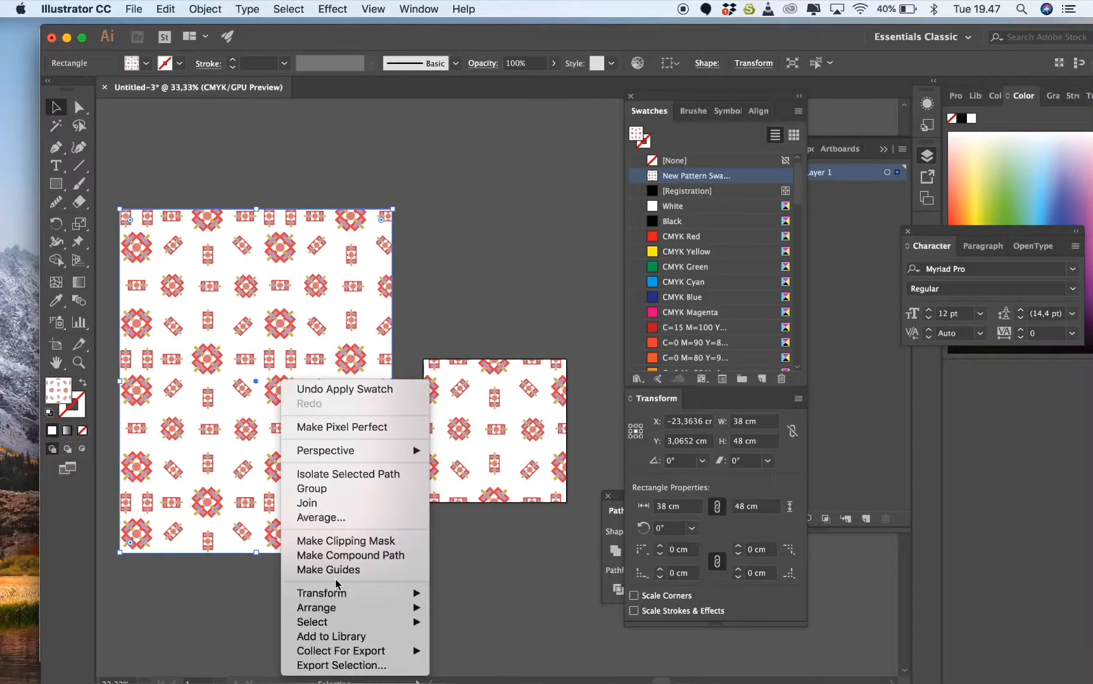
mouse_move(337, 598)
click(463, 604)
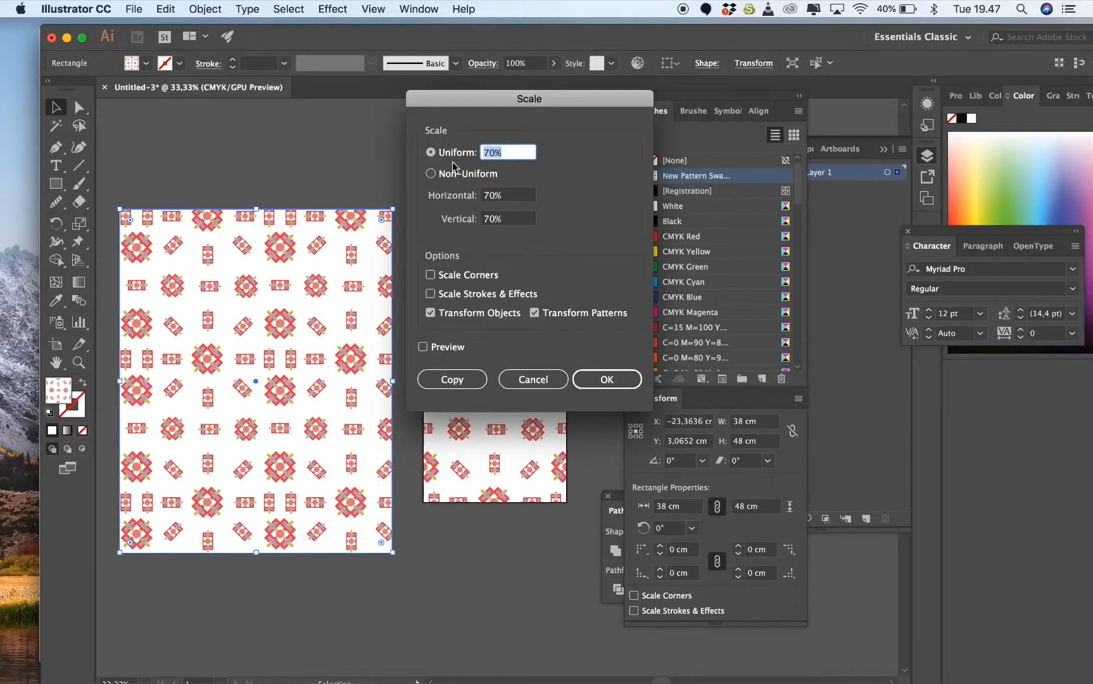
click(431, 312)
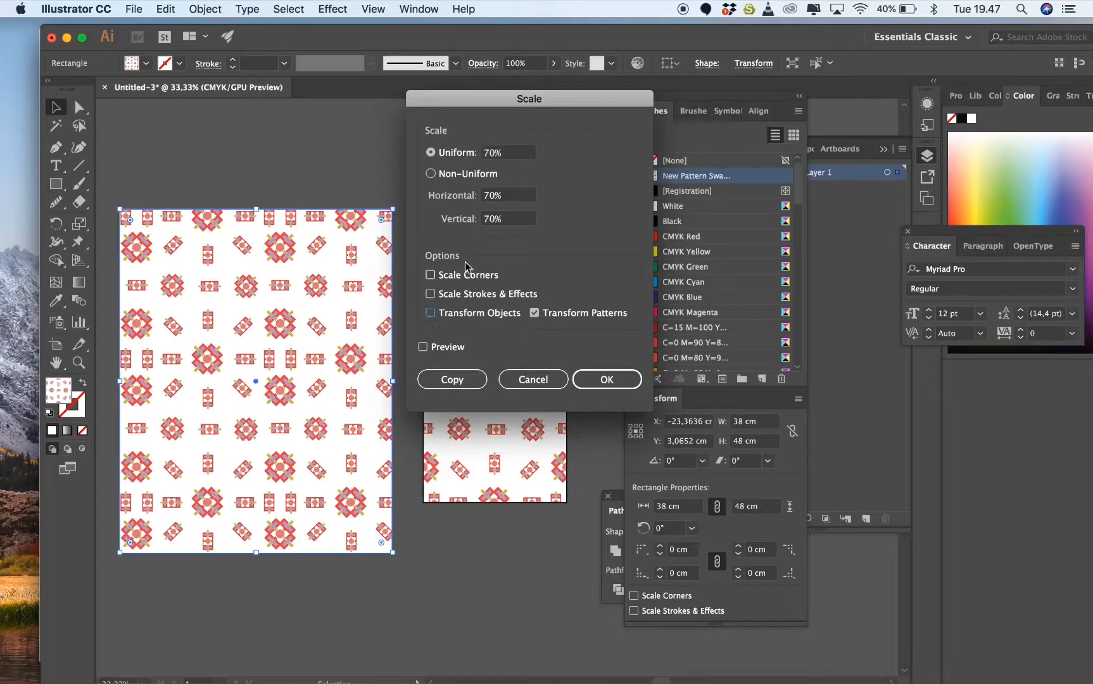
double_click(495, 153)
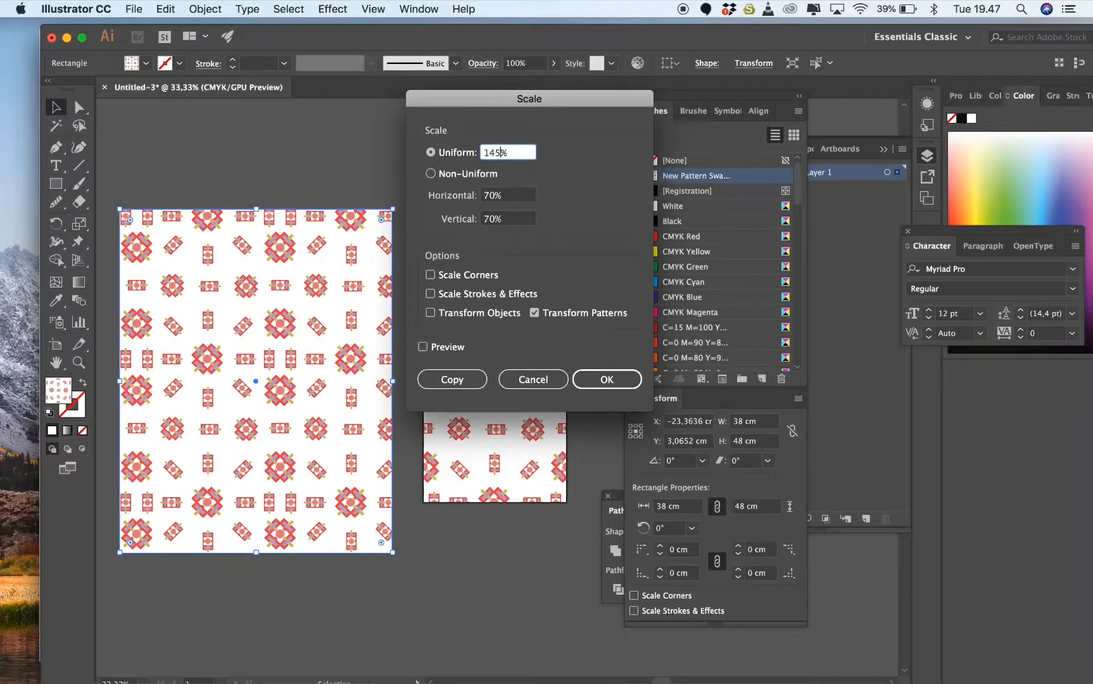
key(Return)
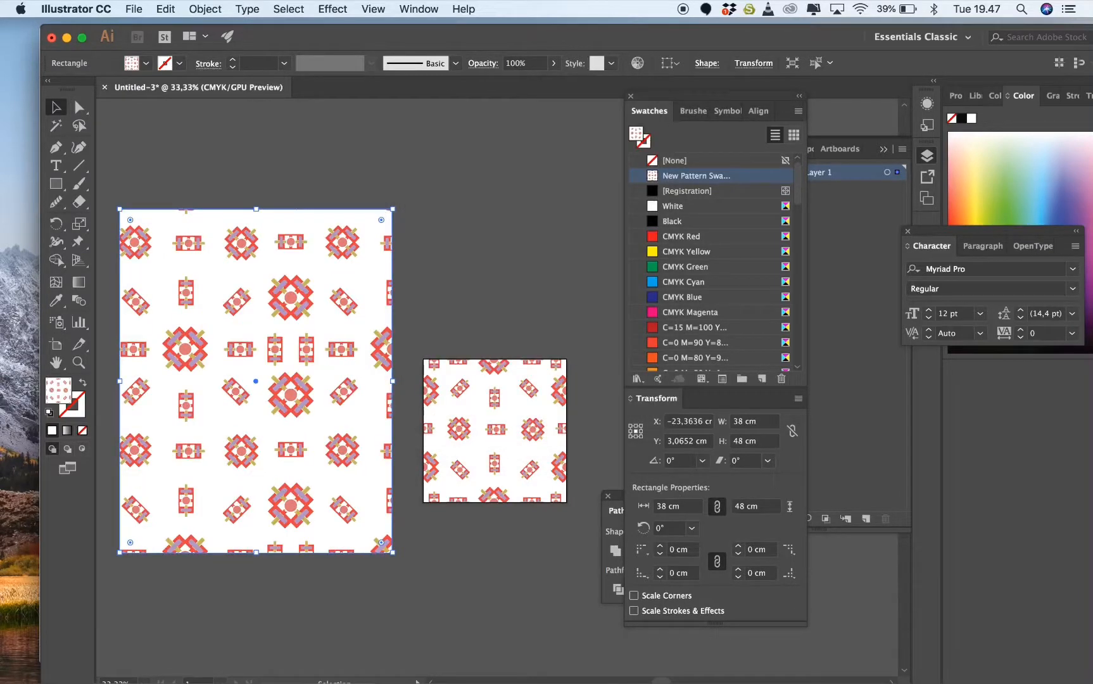
key(super+z)
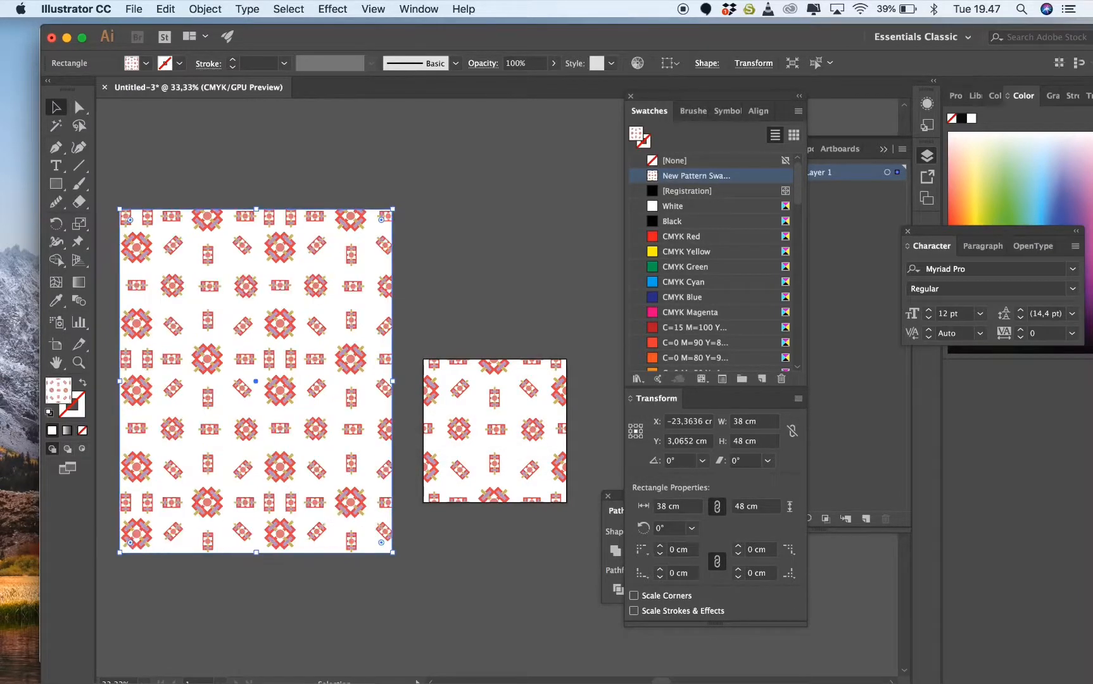
- Try enlarging the rectangle's pattern fill even more with a uniform scale of patterns only, and undo it
right_click(299, 244)
mouse_move(351, 486)
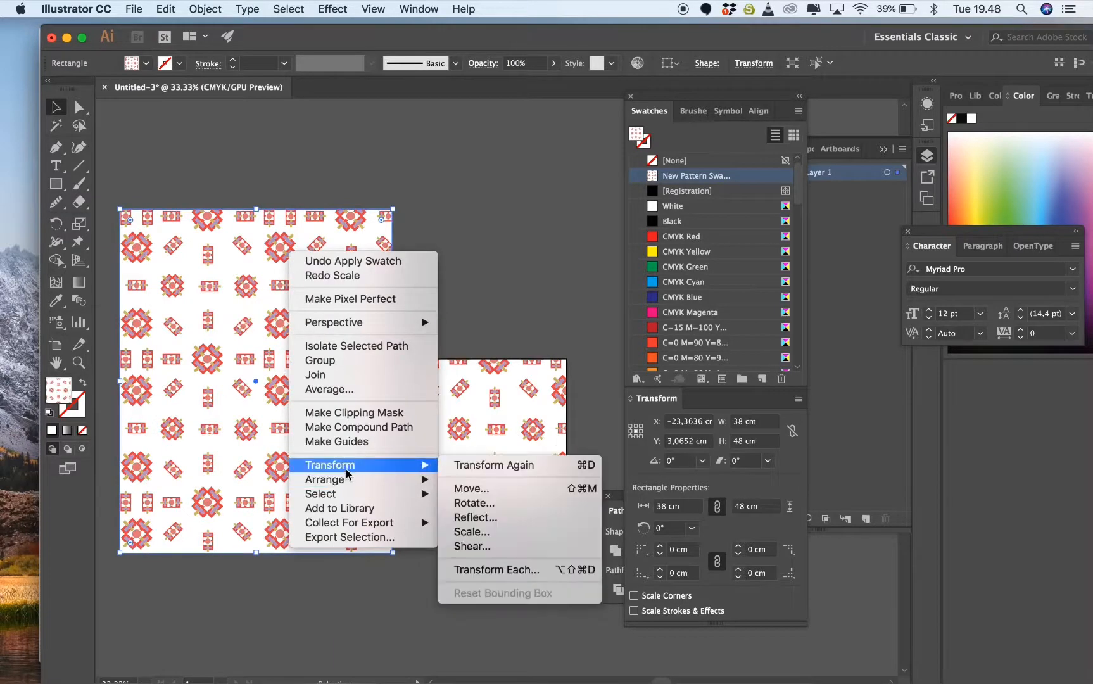
click(466, 532)
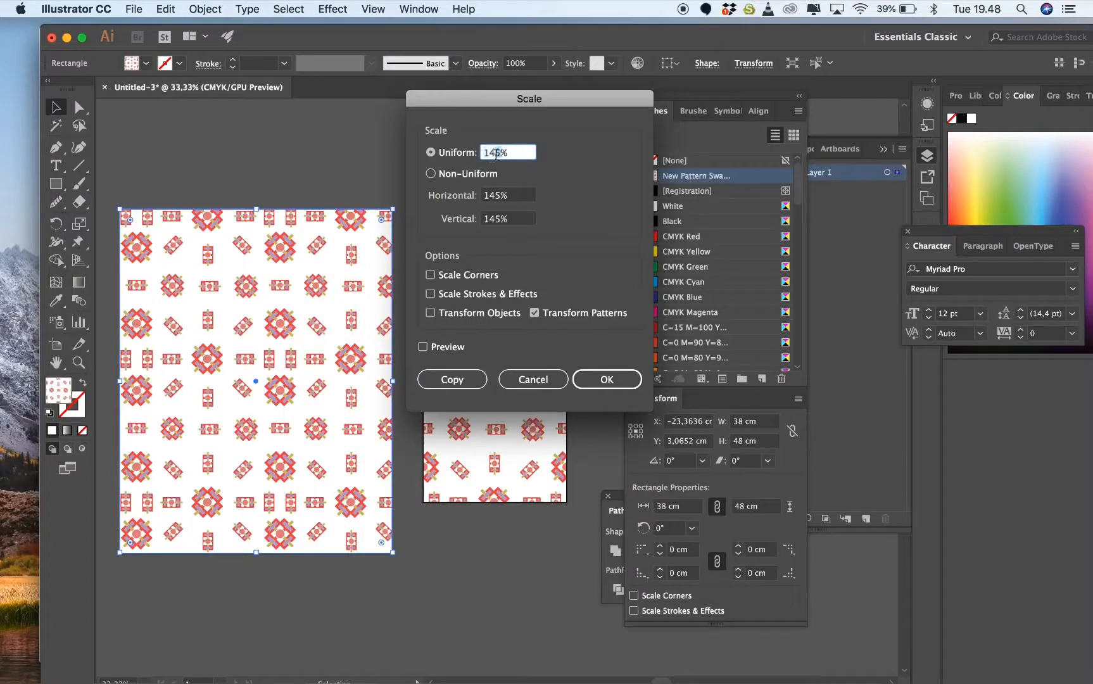
text(1)
key(Return)
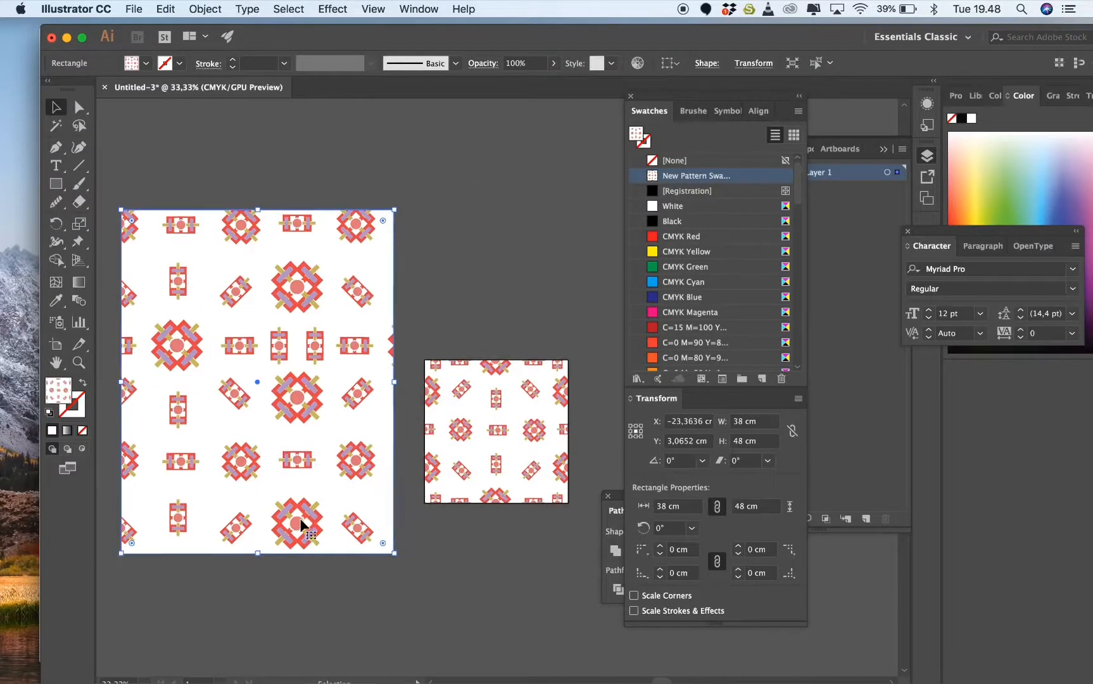
scroll(300, 522, left, 3)
scroll(301, 522, up, 2)
key(super+z)
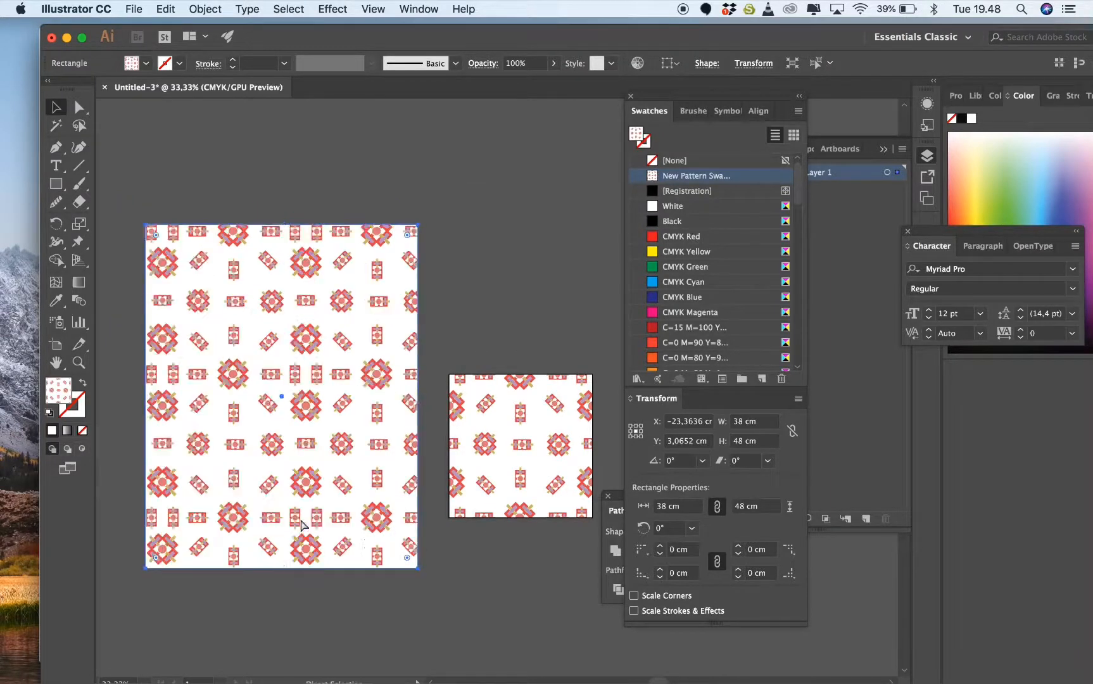